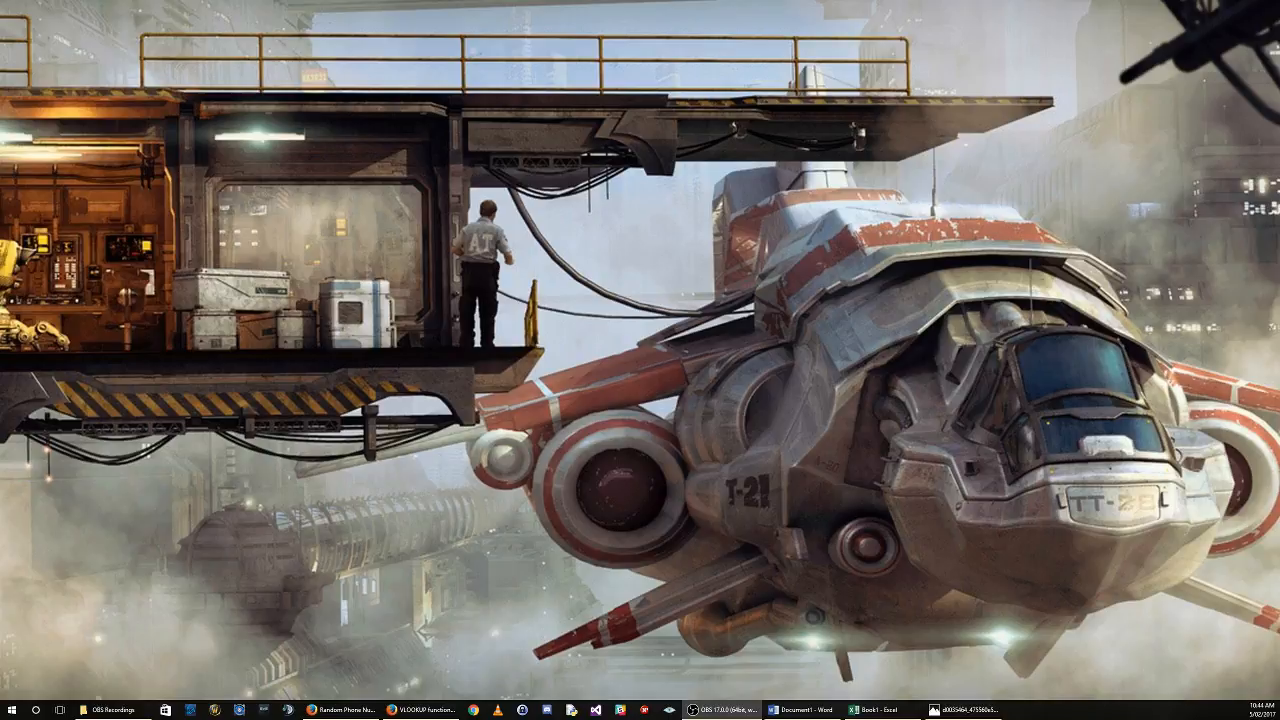
# Switch to the Excel workbook Book1 and examine the employee table's header row, Name column and Employee #, Age and Gender columns.
pyautogui.click(878, 710)
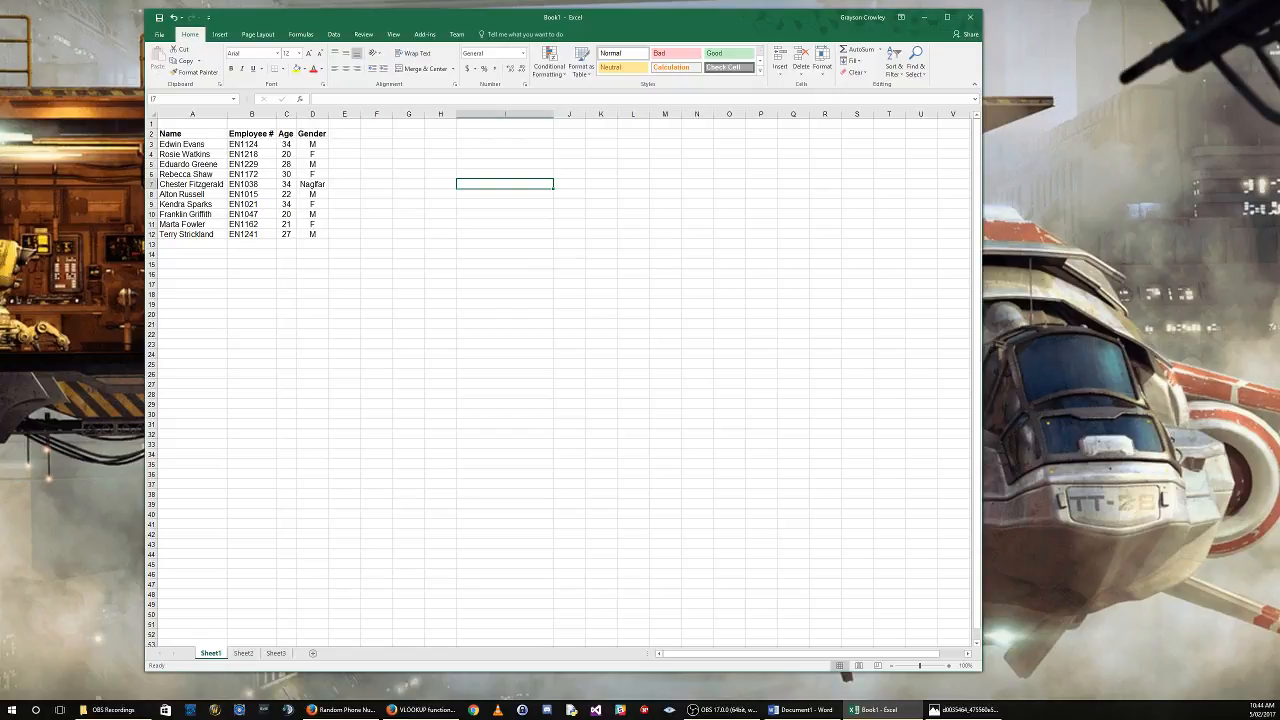
pyautogui.moveTo(192, 133); pyautogui.dragTo(320, 133)
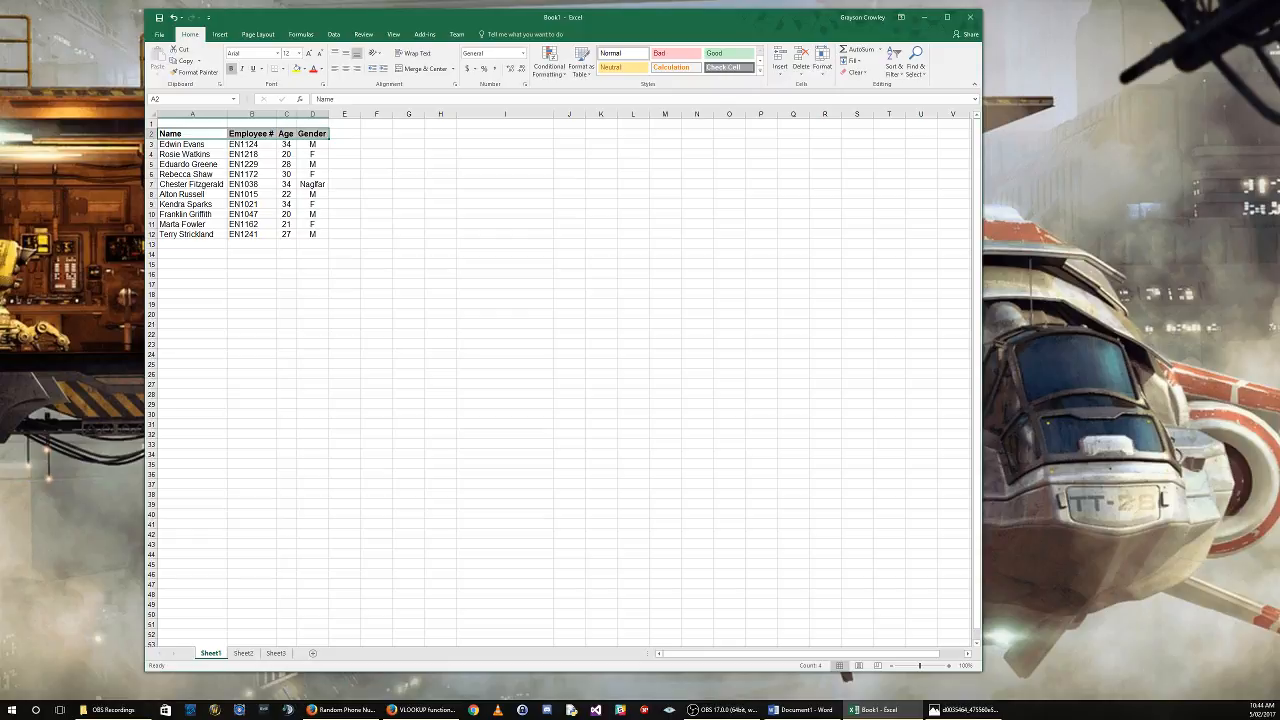
pyautogui.click(198, 133)
pyautogui.moveTo(198, 146); pyautogui.dragTo(193, 232)
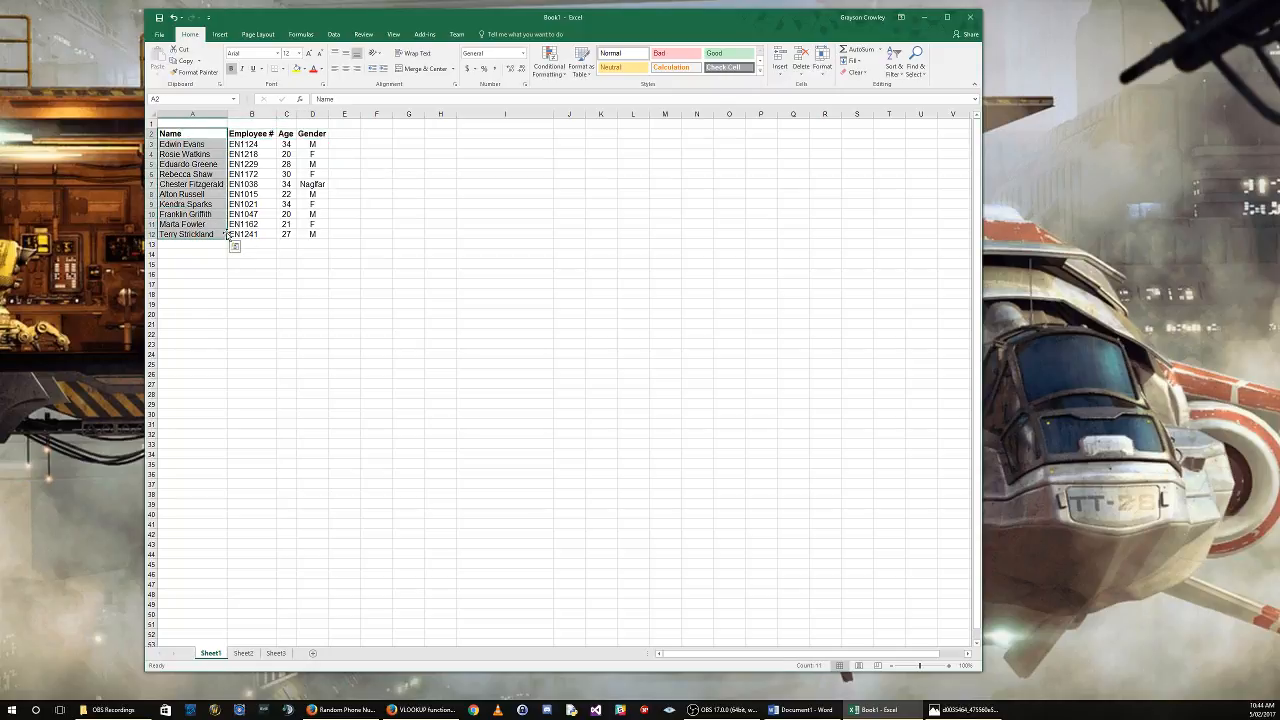
pyautogui.moveTo(240, 132); pyautogui.dragTo(316, 234)
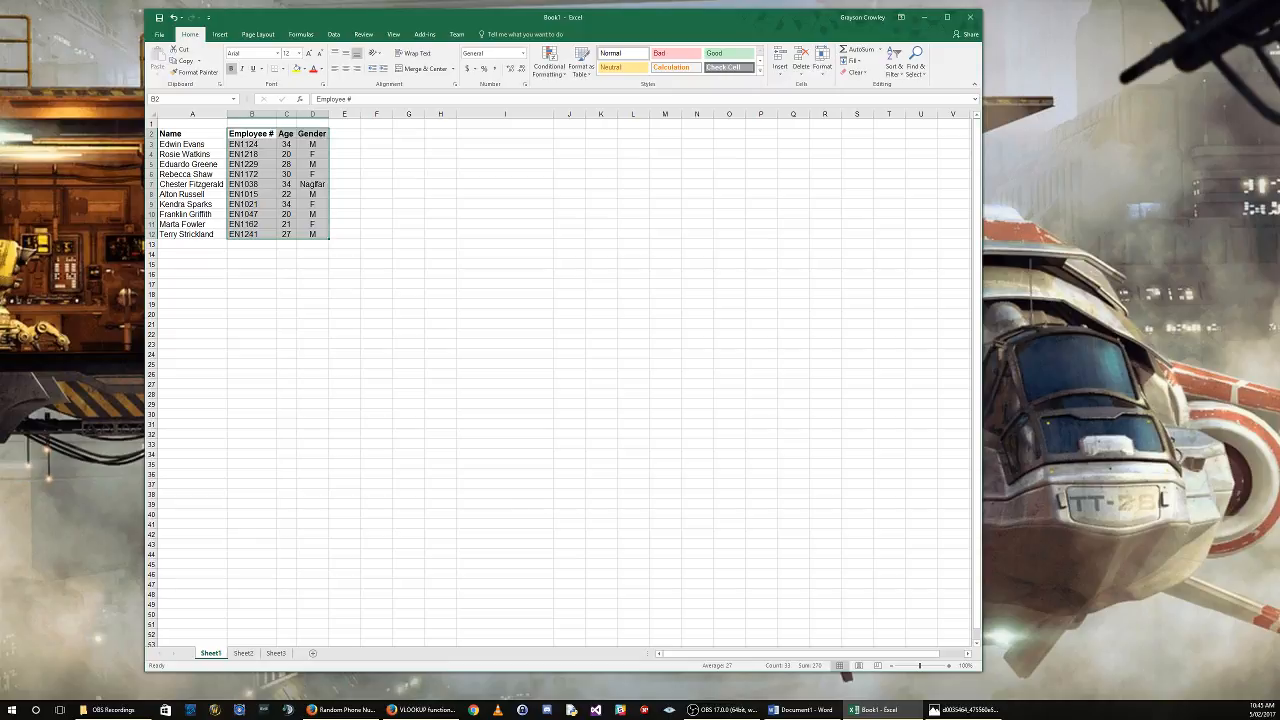
pyautogui.moveTo(251, 113); pyautogui.dragTo(306, 110)
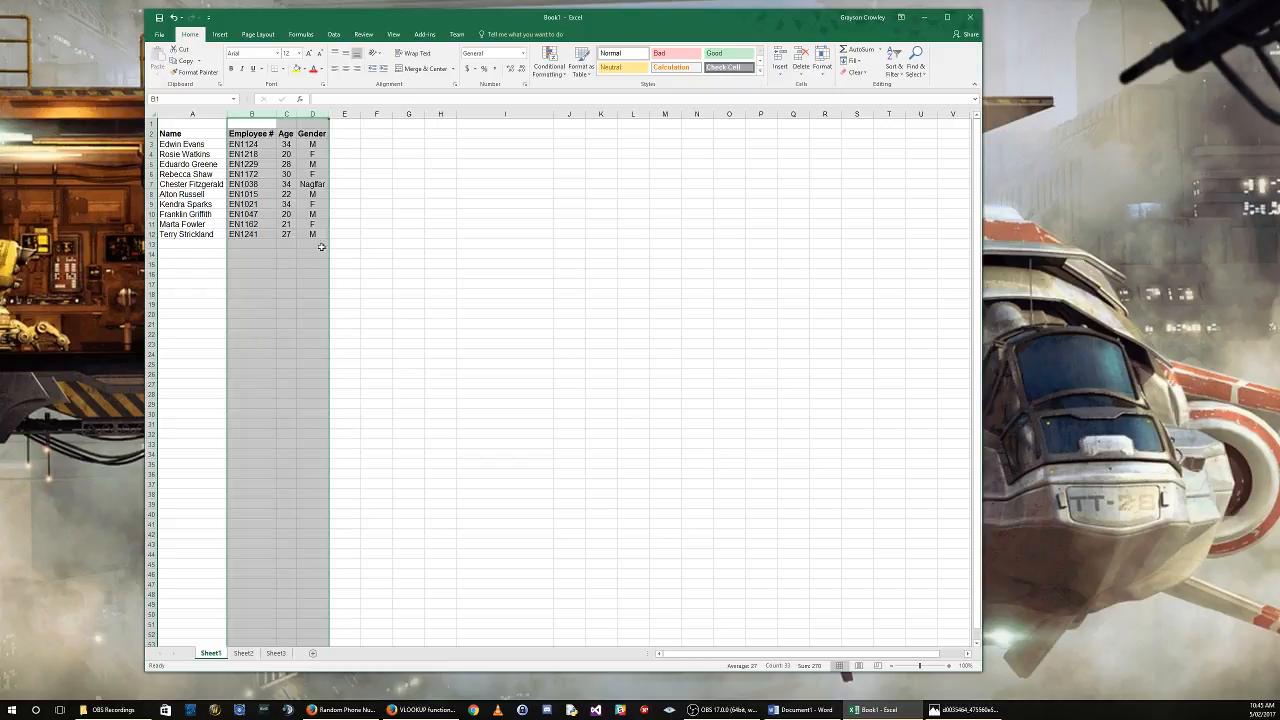
pyautogui.click(350, 233)
# Number the columns along row 1 by entering 1, 2 and 3 from A1 and filling the series through U1 to 21.
pyautogui.moveTo(184, 124); pyautogui.dragTo(385, 122)
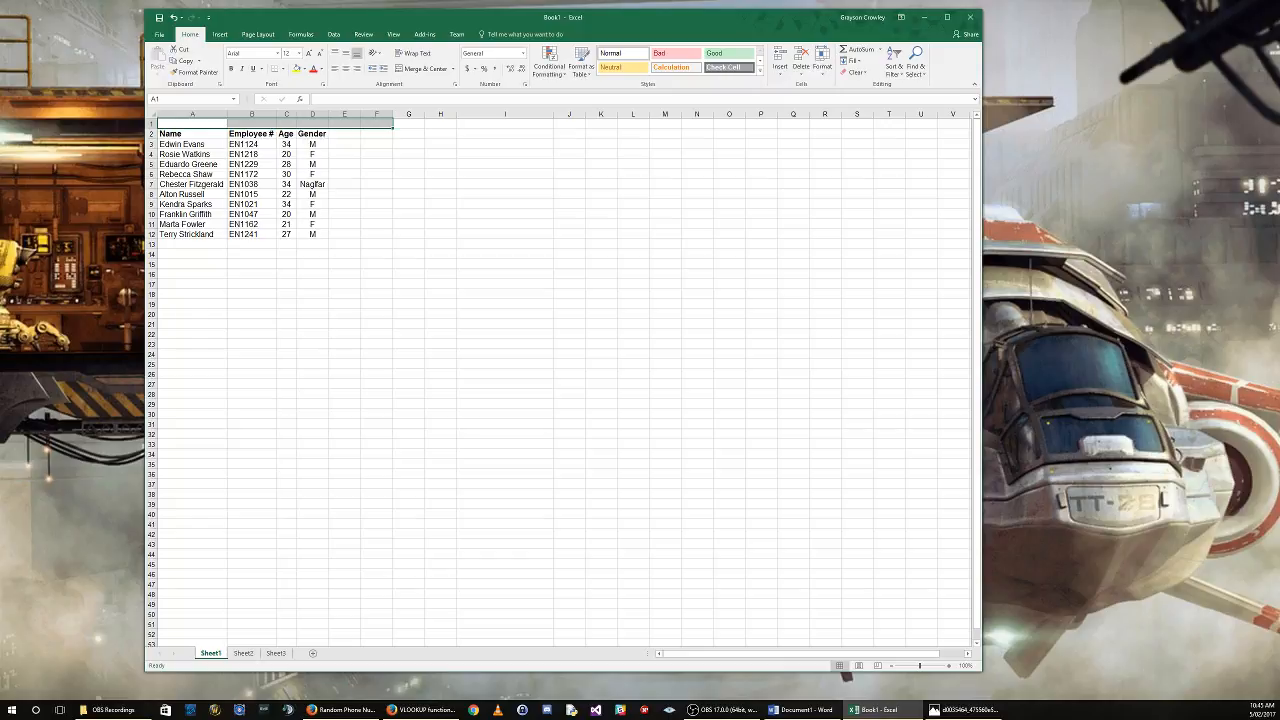
pyautogui.click(192, 122)
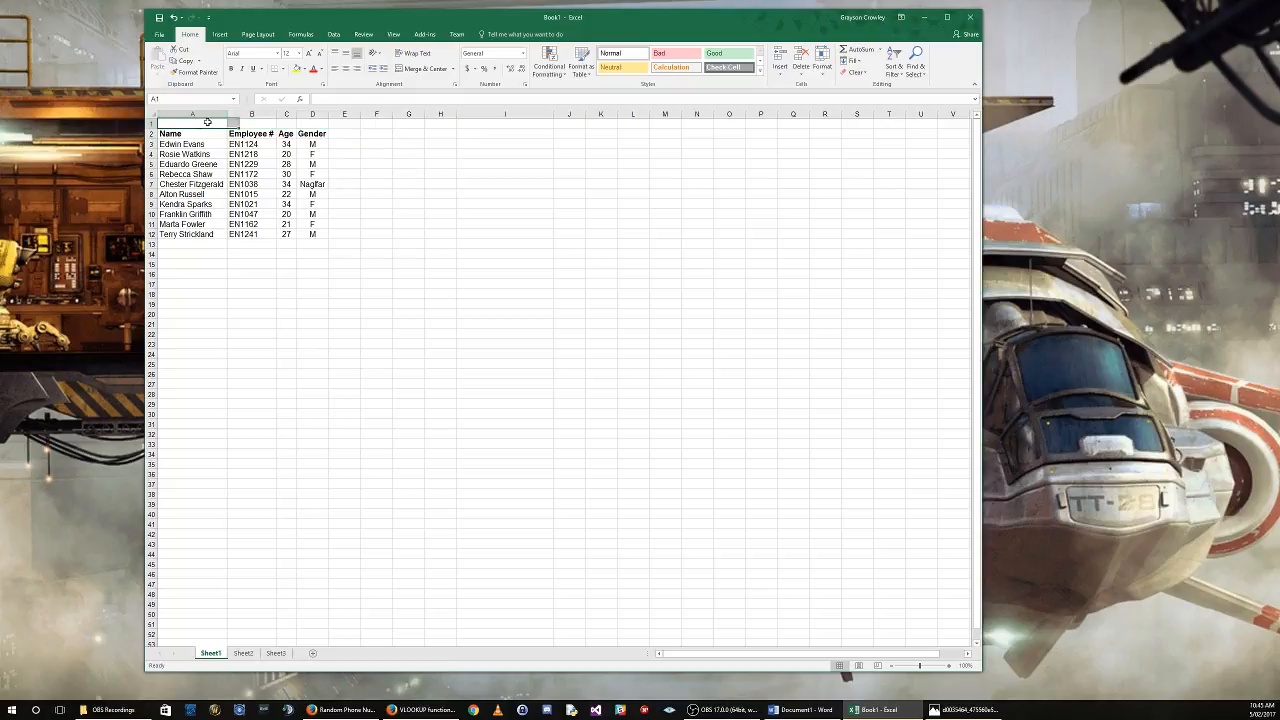
pyautogui.write('1')
pyautogui.press('Tab')
pyautogui.write('2')
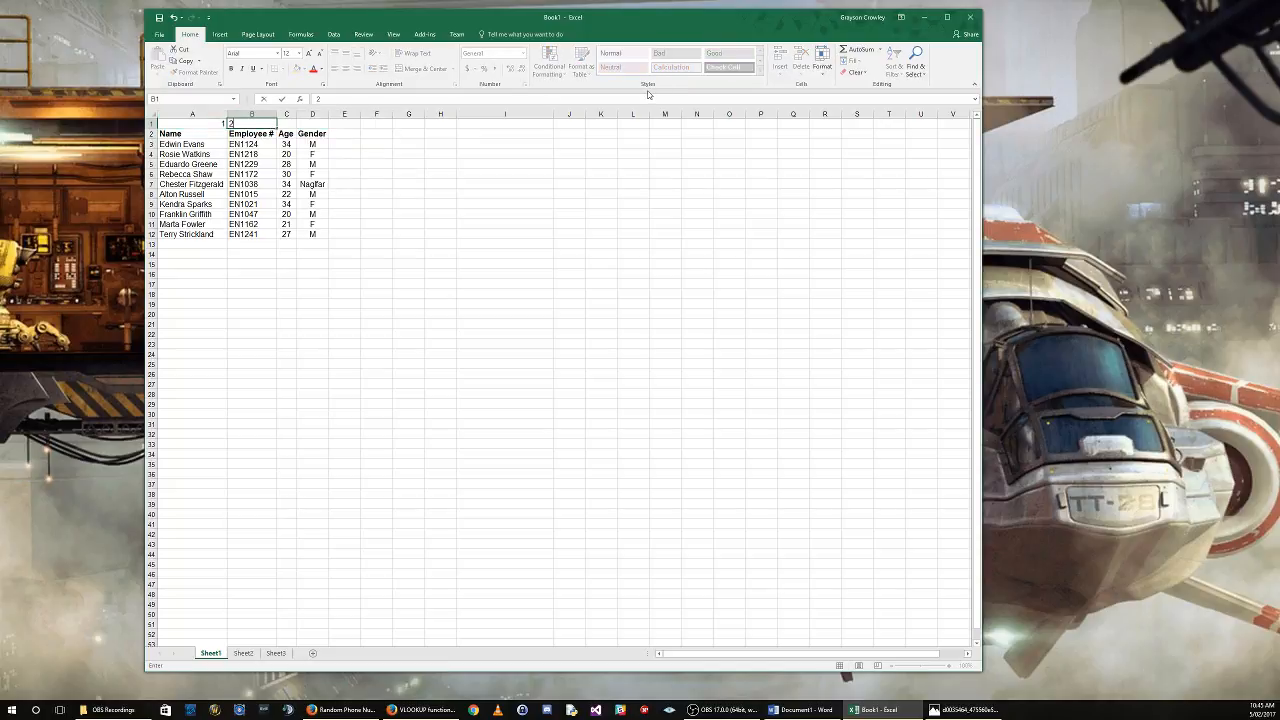
pyautogui.press('Tab')
pyautogui.write('3')
pyautogui.press('Tab')
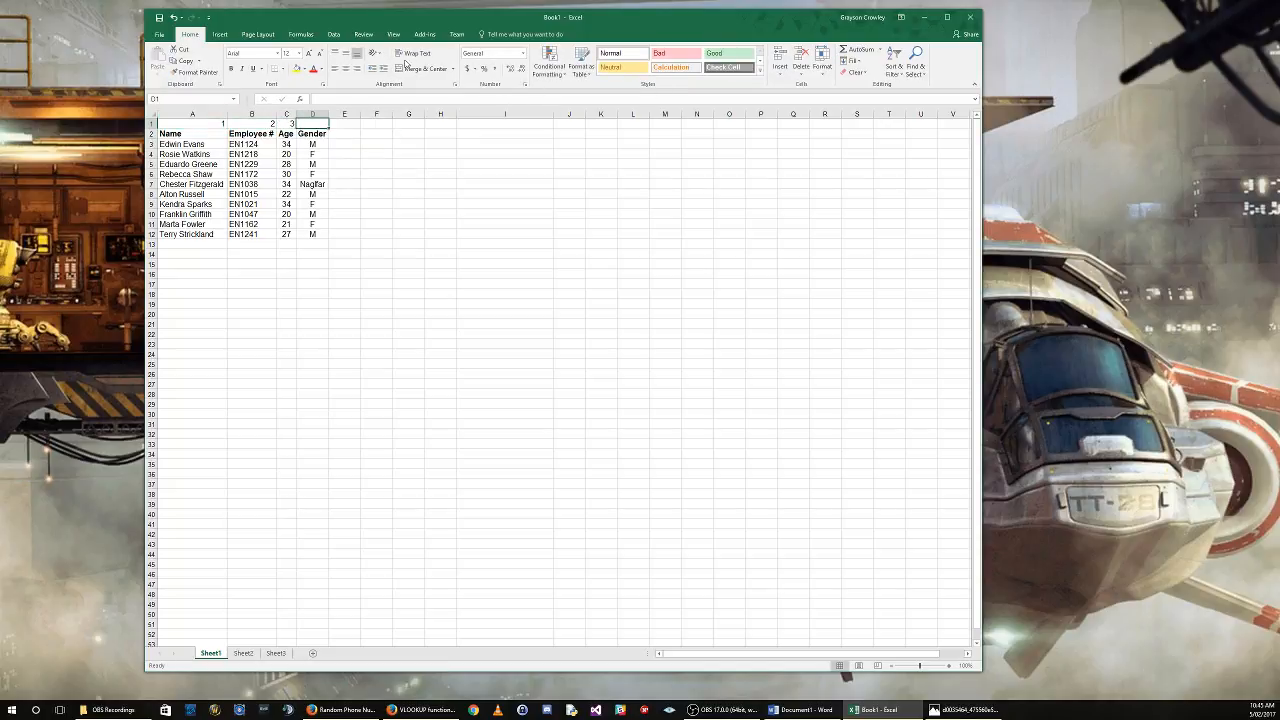
pyautogui.moveTo(214, 124); pyautogui.dragTo(935, 122)
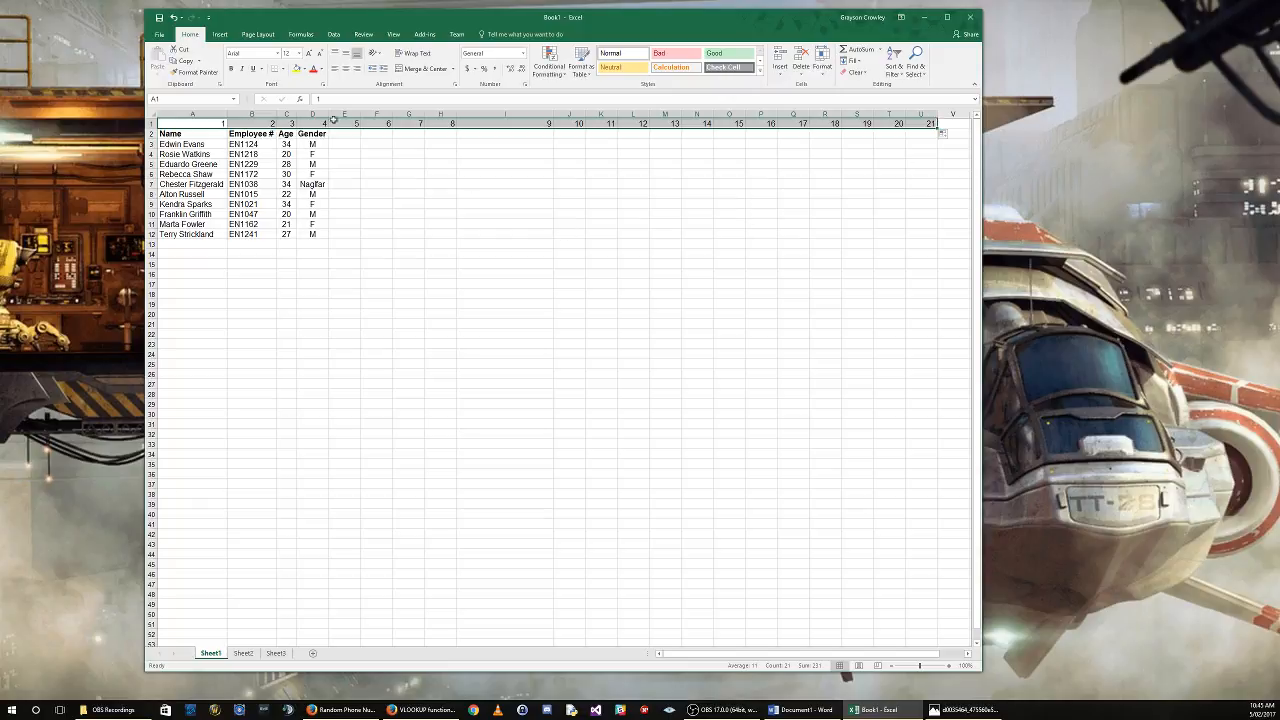
# Examine the Name and Age columns of the employee table against their column numbers in row 1.
pyautogui.moveTo(204, 133); pyautogui.dragTo(214, 233)
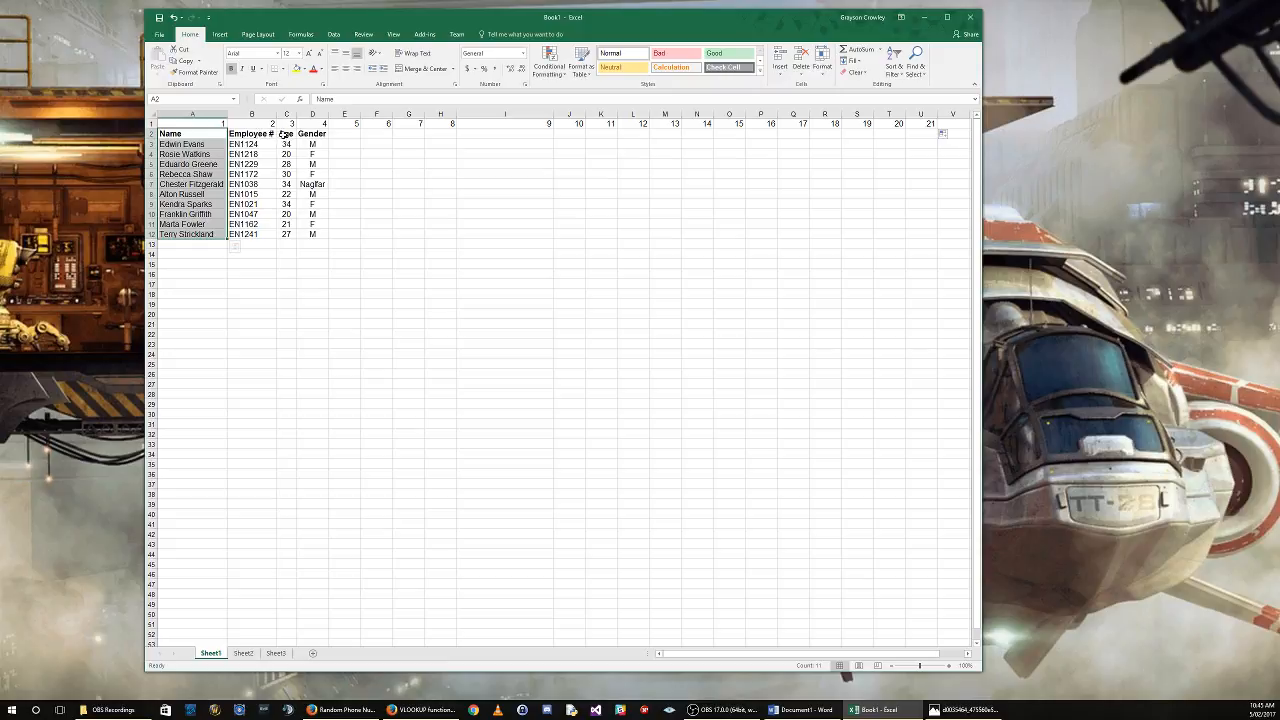
pyautogui.click(287, 133)
pyautogui.hotkey('shift', 'Down')
pyautogui.hotkey('shift', 'Down')
pyautogui.hotkey('shift', 'Down')
pyautogui.hotkey('shift', 'Down')
pyautogui.hotkey('shift', 'Down')
pyautogui.hotkey('shift', 'Down')
pyautogui.hotkey('shift', 'Down')
pyautogui.hotkey('shift', 'Down')
pyautogui.hotkey('shift', 'Down')
pyautogui.hotkey('shift', 'Down')
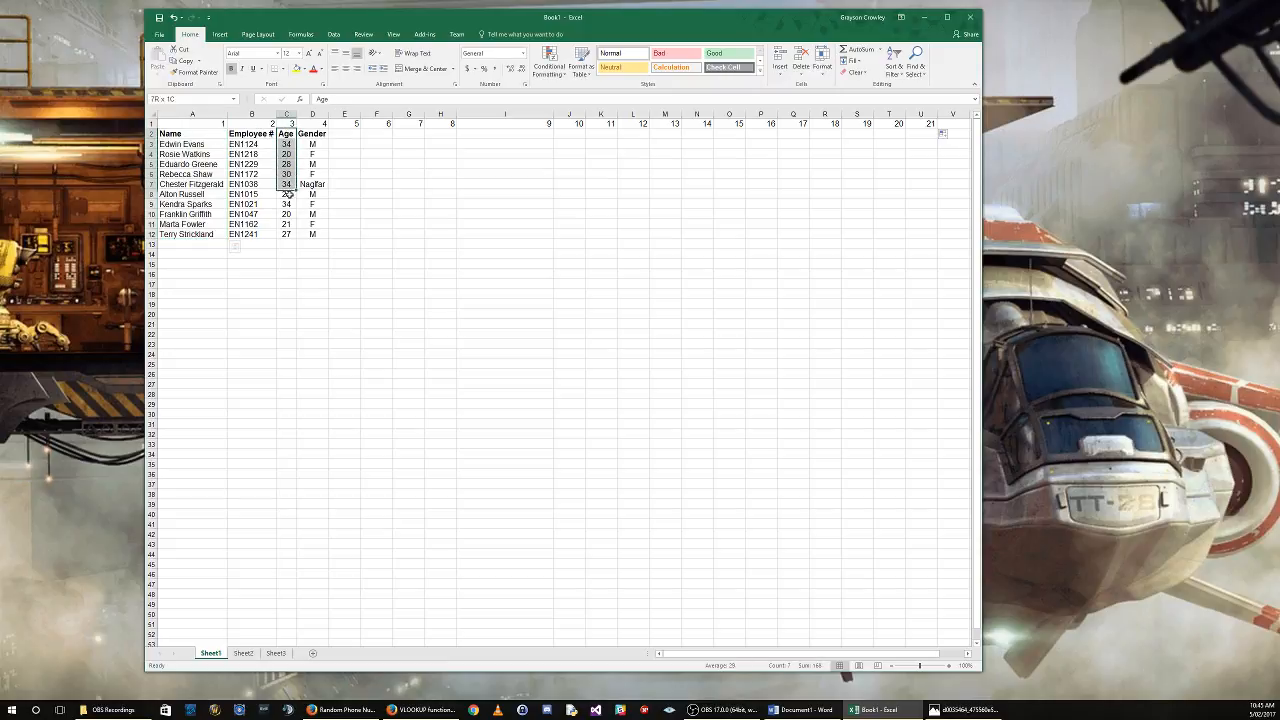
pyautogui.press('Up')
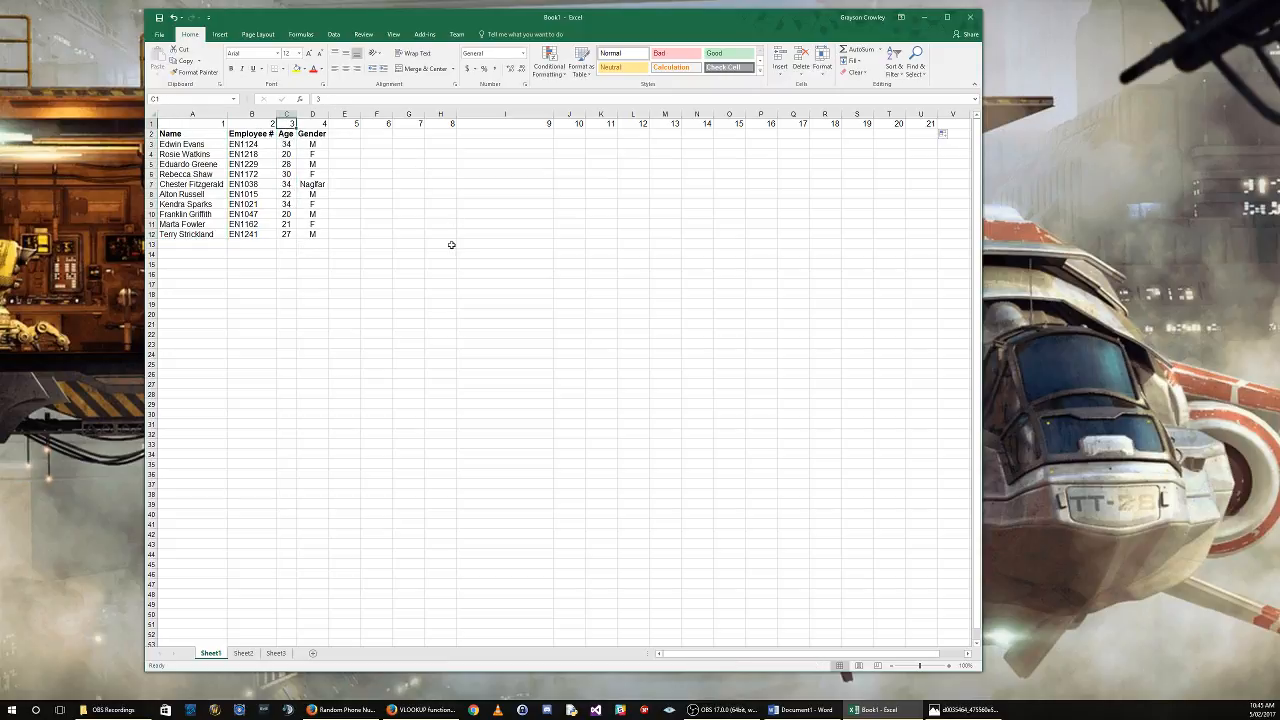
# Select A1:A12 to examine the first table column together with its number.
pyautogui.click(194, 123)
pyautogui.hotkey('shift', 'Down')
pyautogui.hotkey('shift', 'Down')
pyautogui.hotkey('shift', 'Down')
pyautogui.hotkey('shift', 'Down')
pyautogui.hotkey('shift', 'Down')
pyautogui.hotkey('shift', 'Down')
pyautogui.hotkey('shift', 'Down')
pyautogui.hotkey('shift', 'Down')
pyautogui.hotkey('shift', 'Down')
pyautogui.hotkey('shift', 'Down')
pyautogui.hotkey('shift', 'Down')
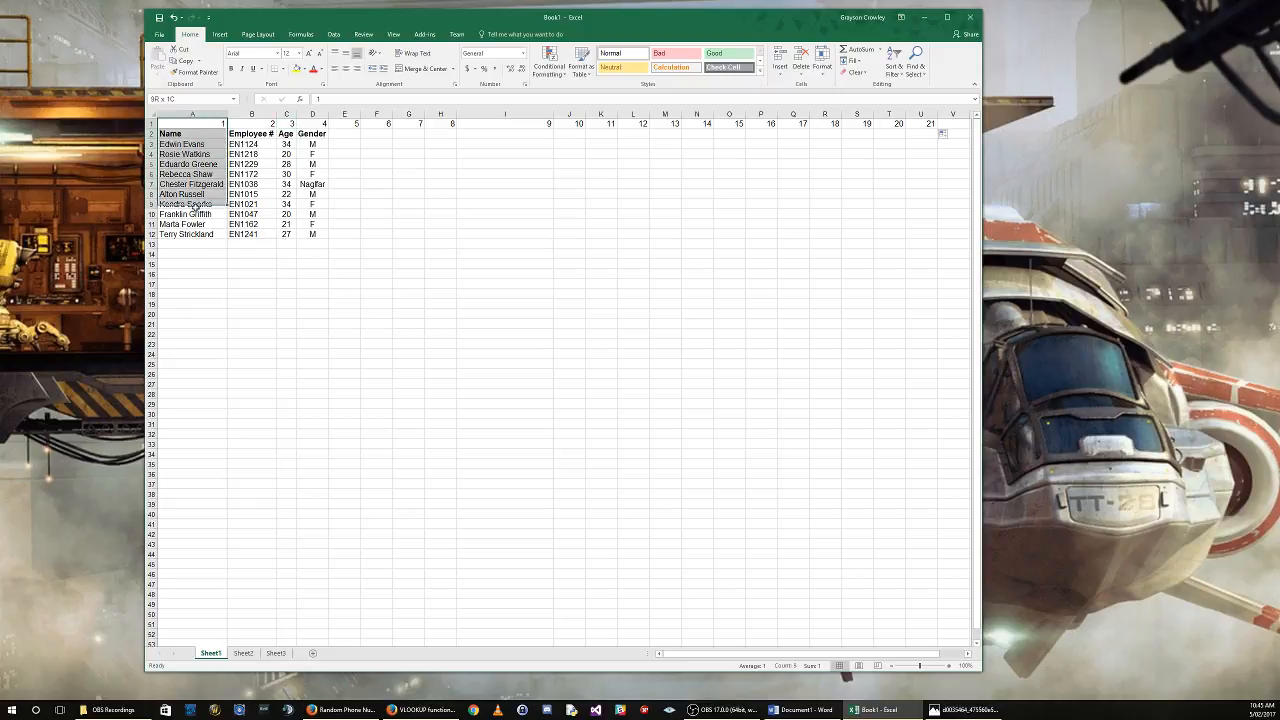
pyautogui.moveTo(195, 214); pyautogui.dragTo(212, 236)
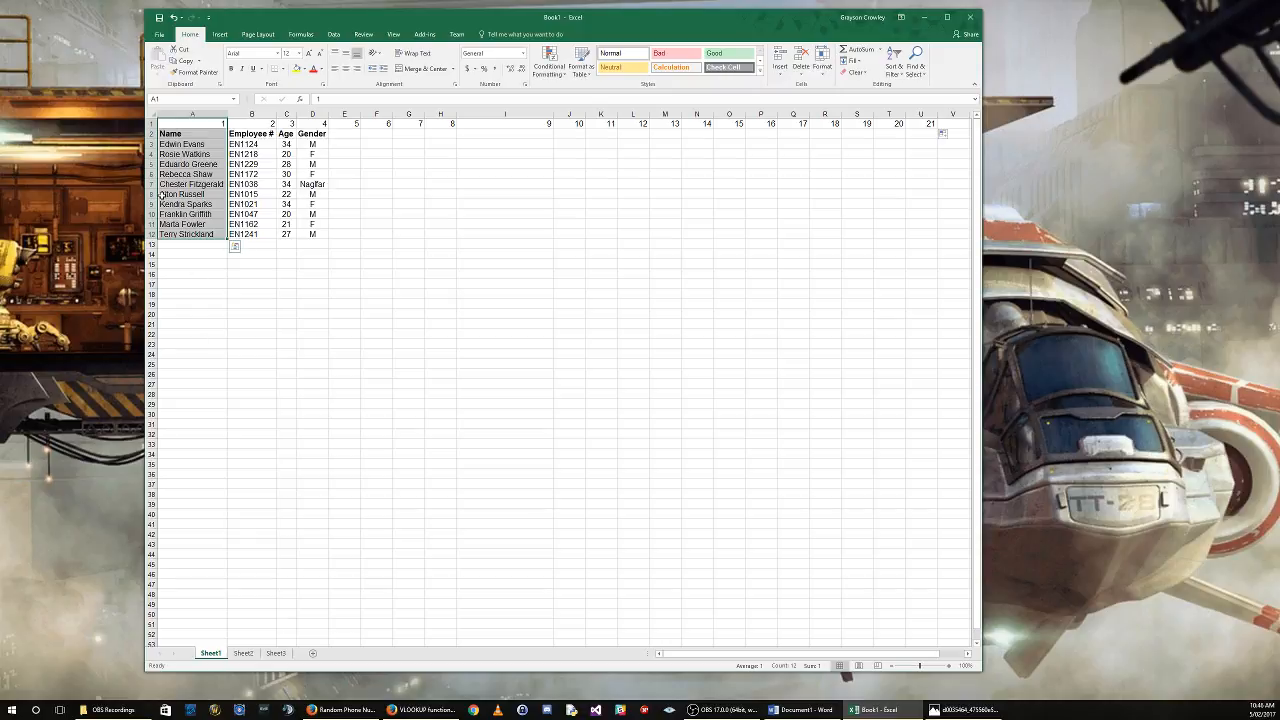
# Examine the first employee's record and the Gender entries in D7 and D9, then view the spaceship picture in Photos and close it.
pyautogui.click(195, 150)
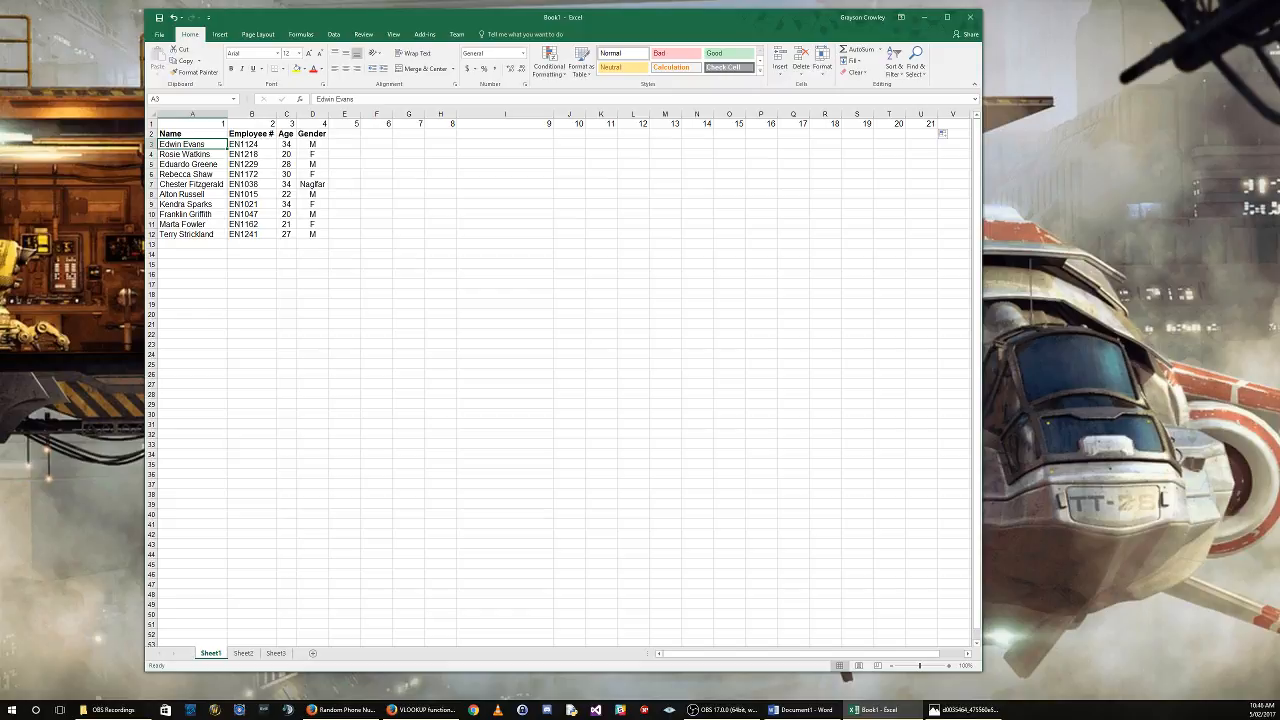
pyautogui.click(258, 145)
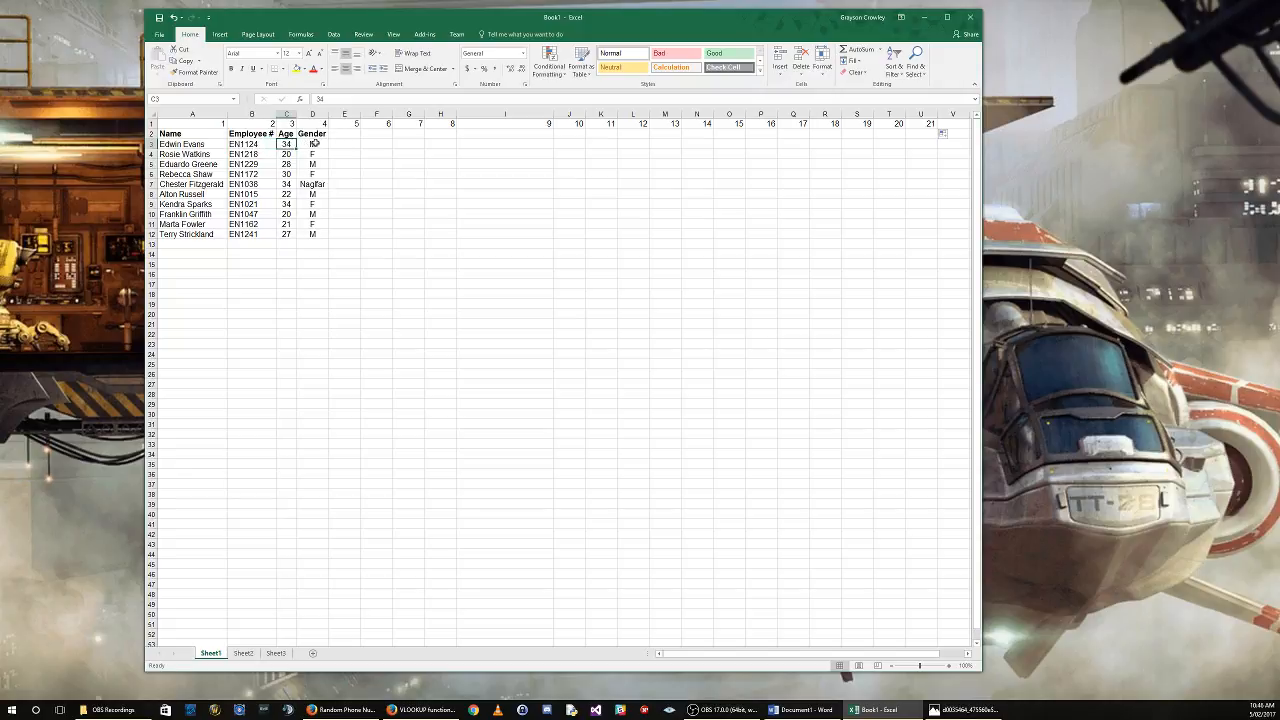
pyautogui.click(316, 143)
pyautogui.click(312, 184)
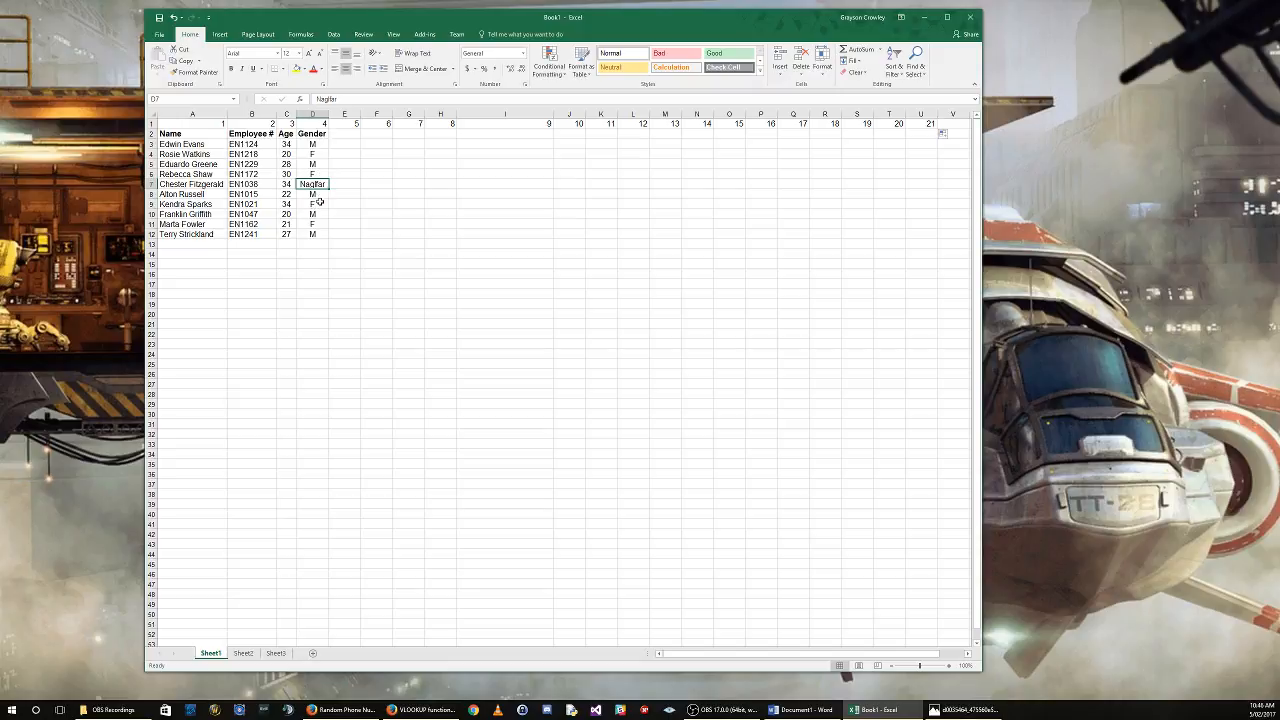
pyautogui.moveTo(320, 203); pyautogui.dragTo(218, 204)
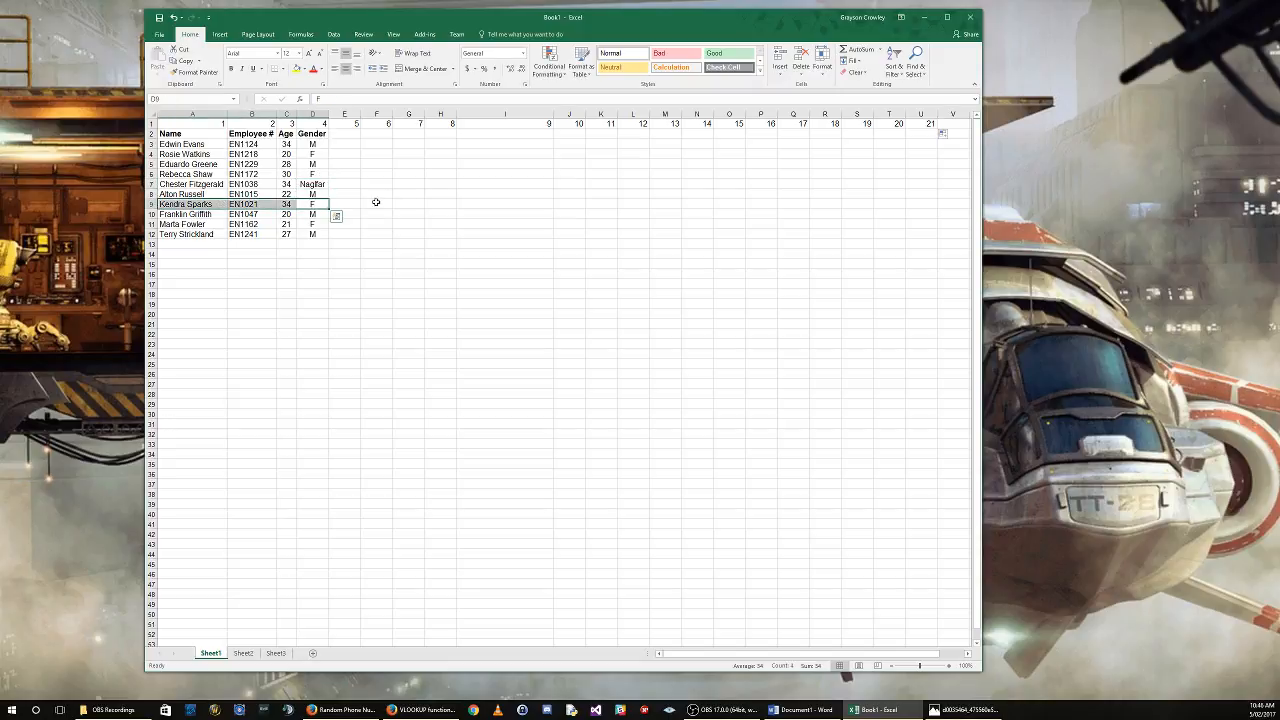
pyautogui.click(314, 203)
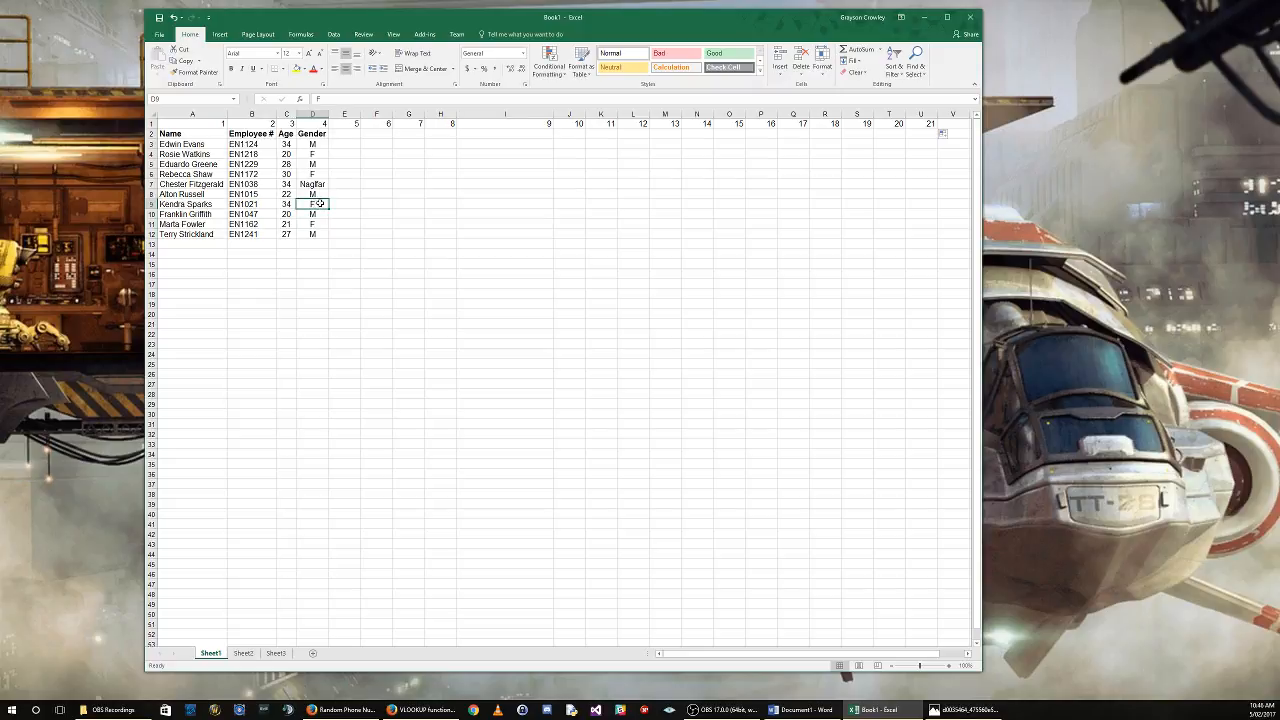
pyautogui.click(324, 185)
pyautogui.click(963, 710)
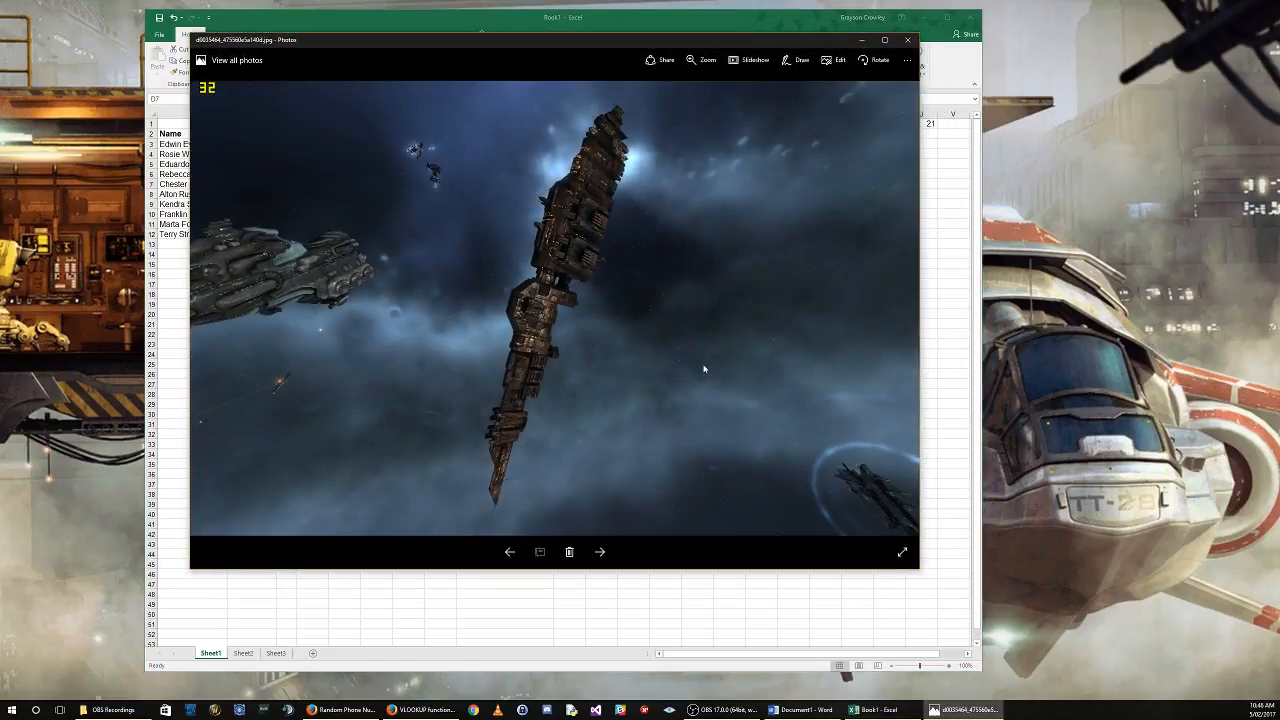
pyautogui.click(907, 40)
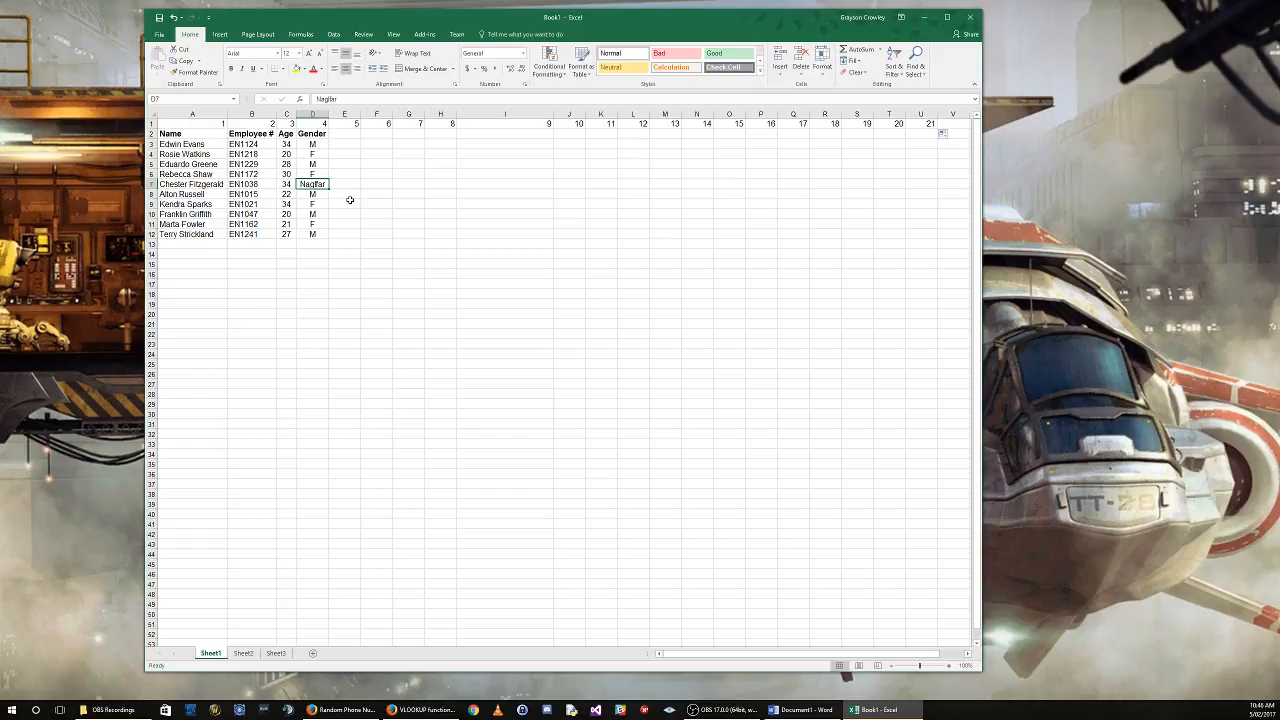
# Add data validation to cell G3 that allows a list sourced from the employee names in A3:A12.
pyautogui.click(408, 136)
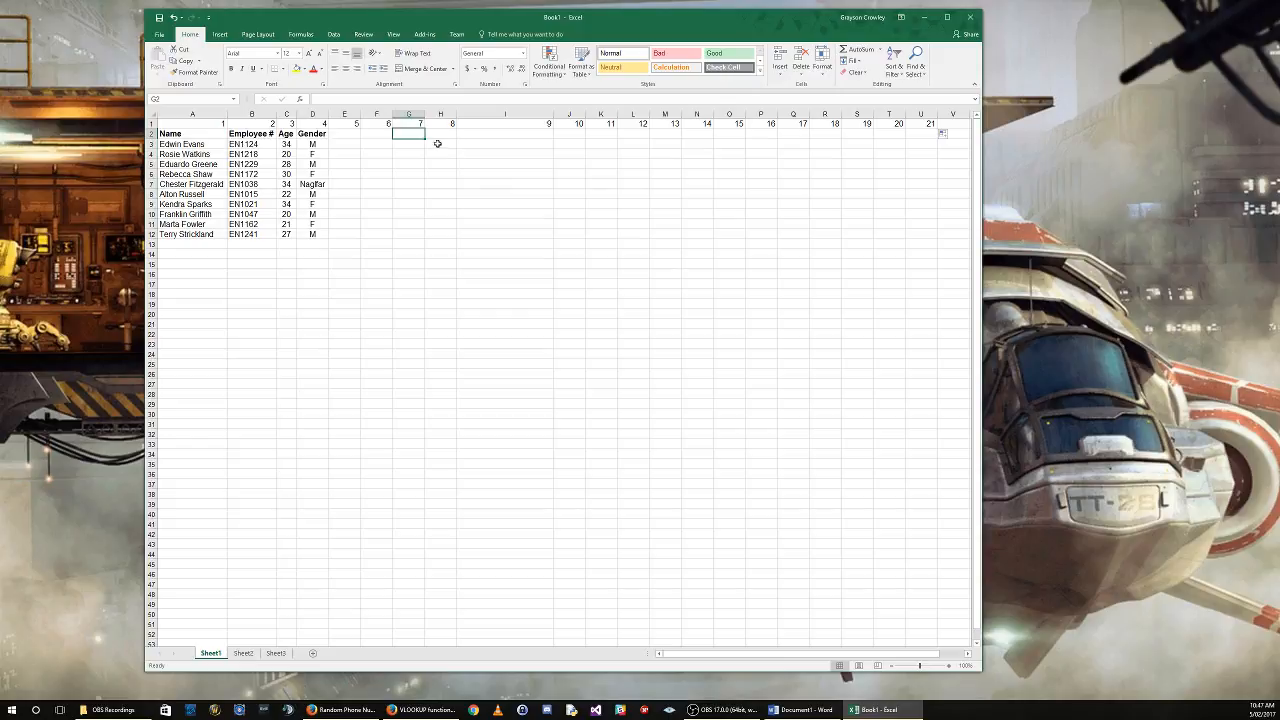
pyautogui.click(404, 145)
pyautogui.click(336, 34)
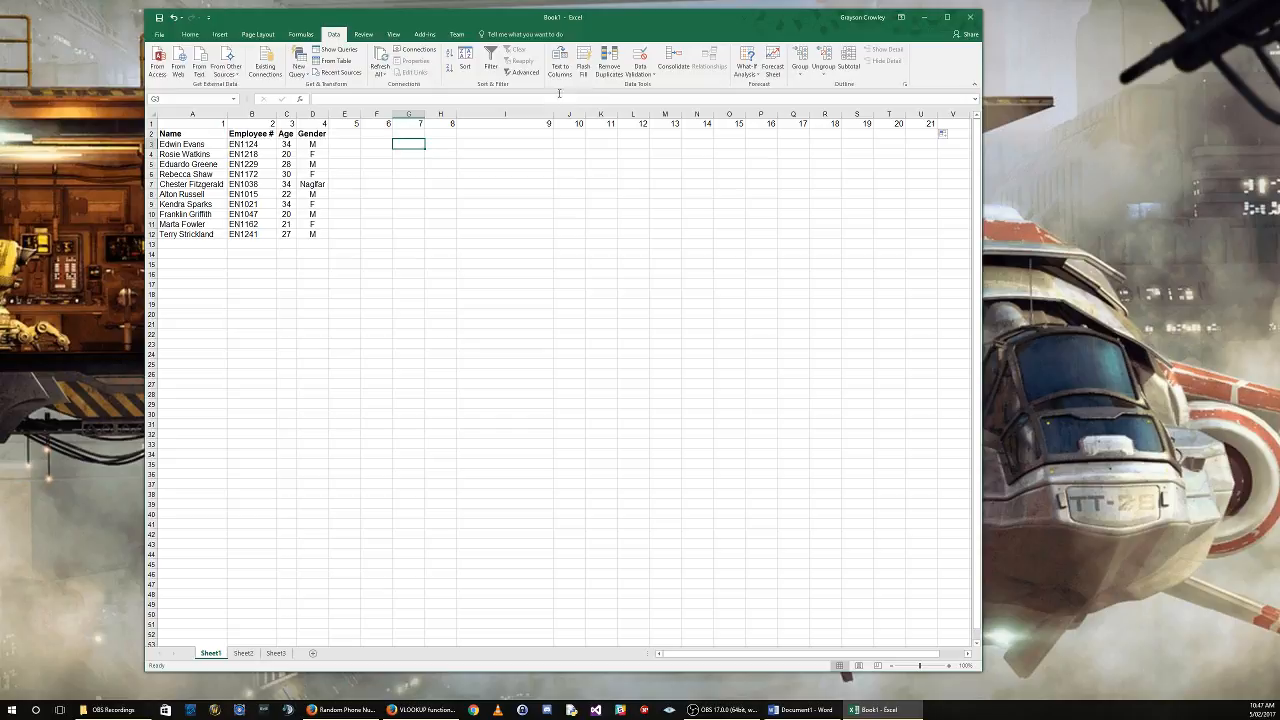
pyautogui.click(640, 73)
pyautogui.click(648, 88)
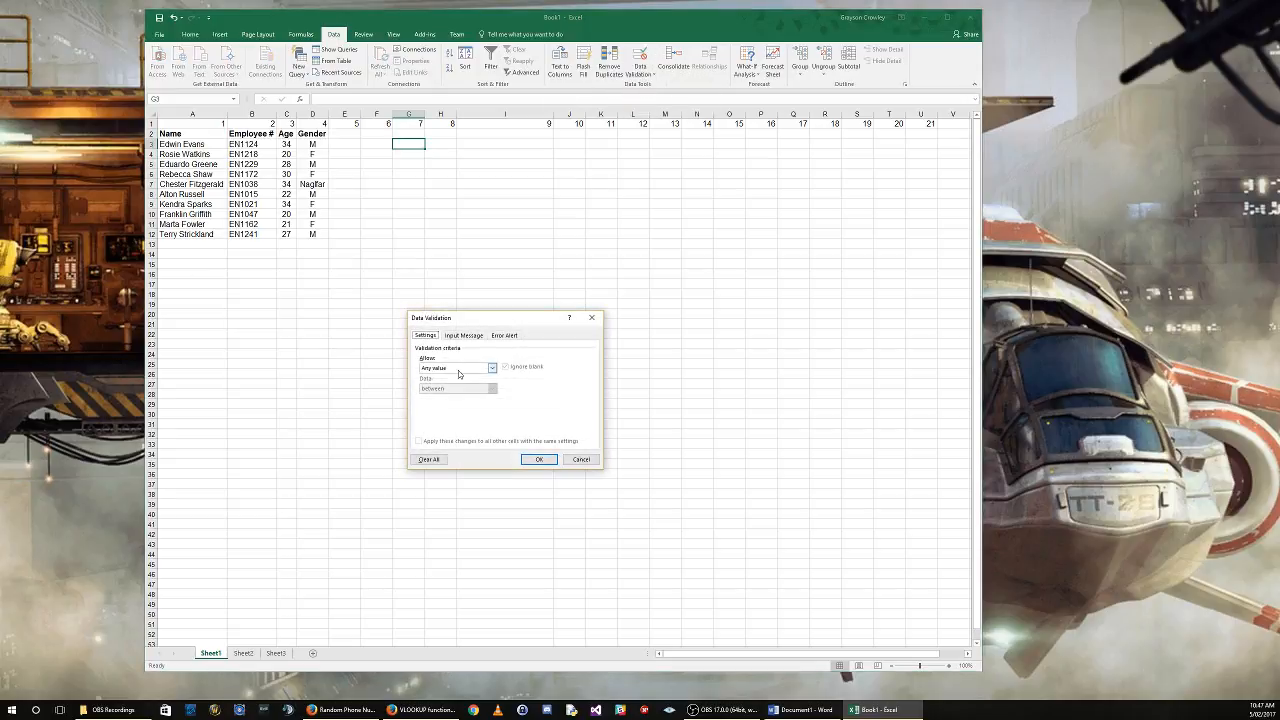
pyautogui.click(492, 368)
pyautogui.click(438, 398)
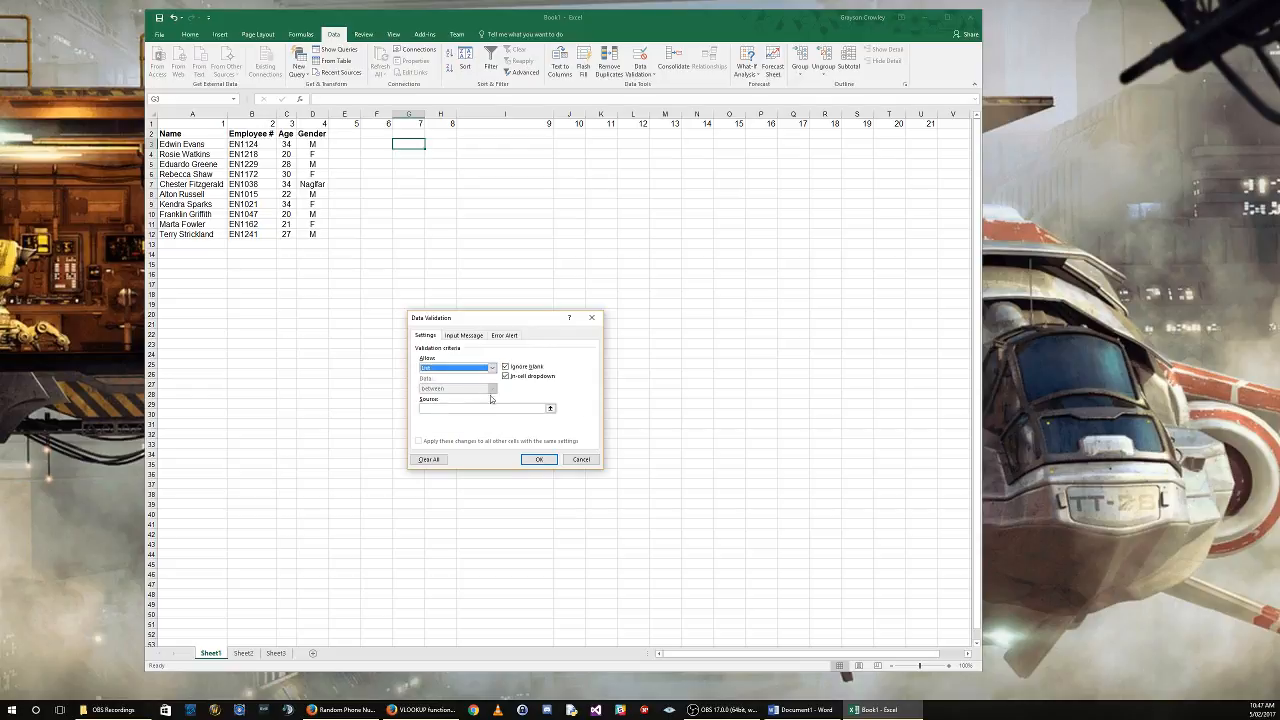
pyautogui.click(550, 409)
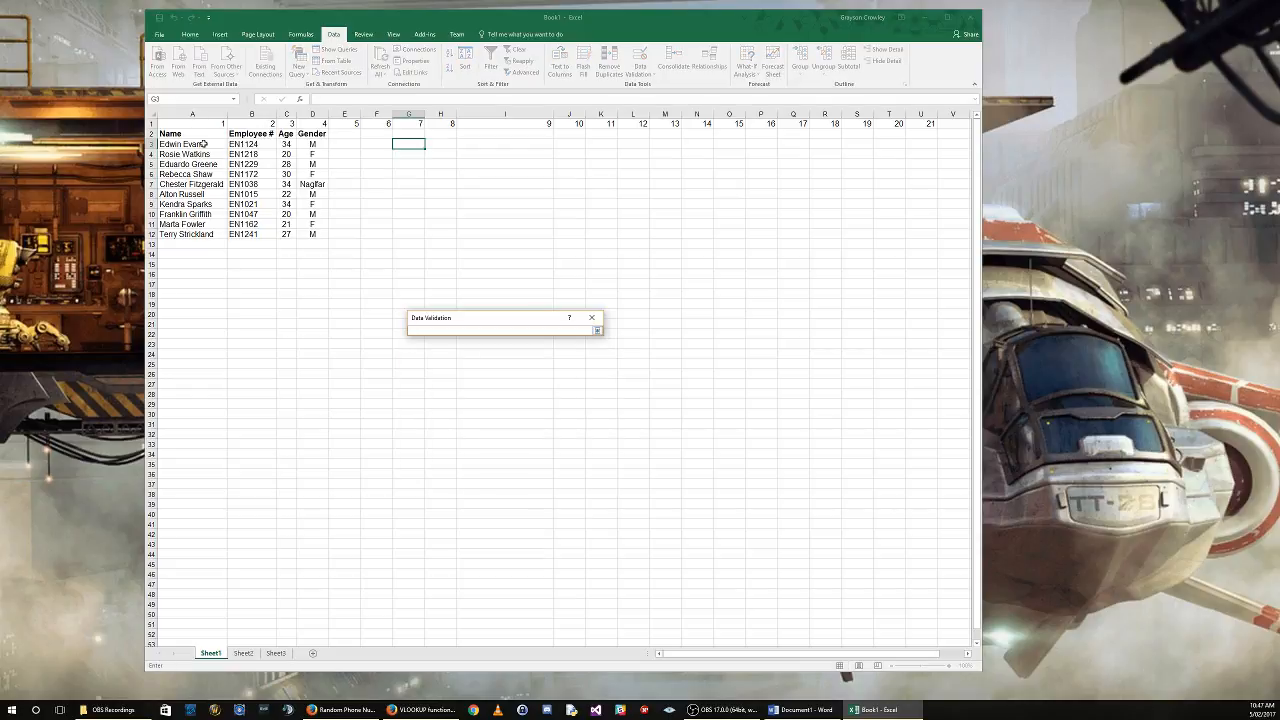
pyautogui.moveTo(203, 144); pyautogui.dragTo(198, 234)
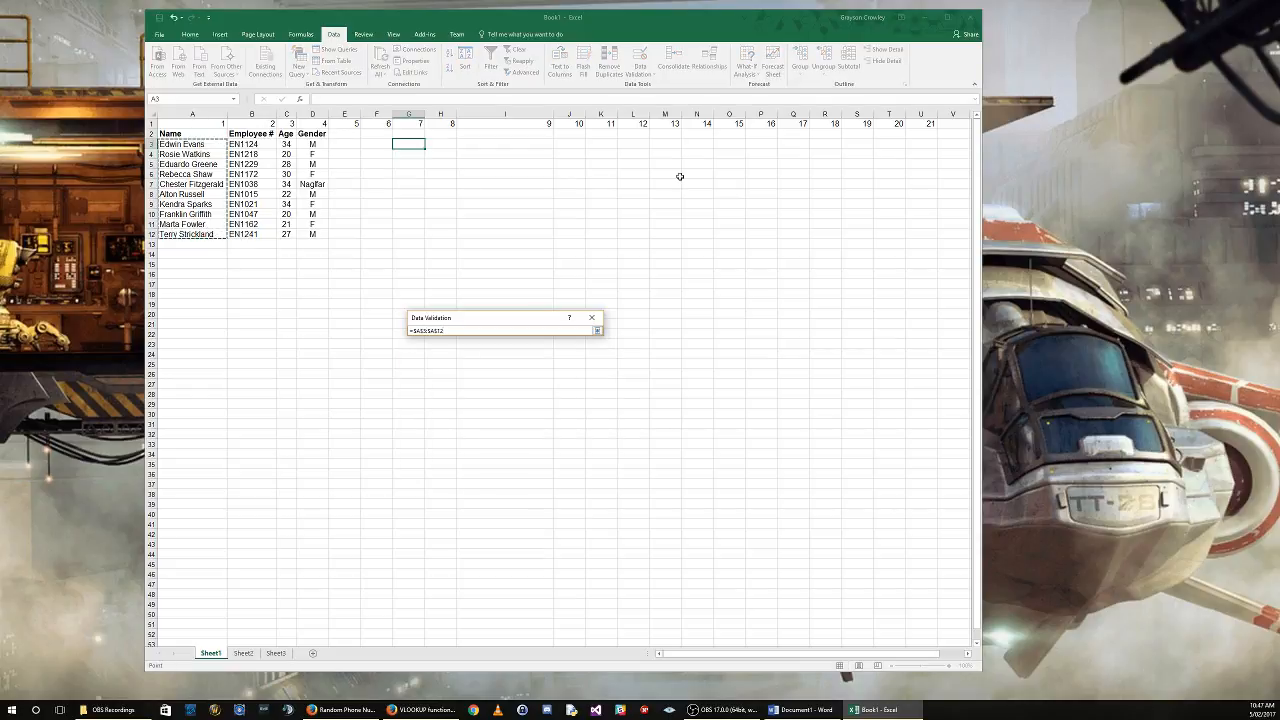
pyautogui.press('Return')
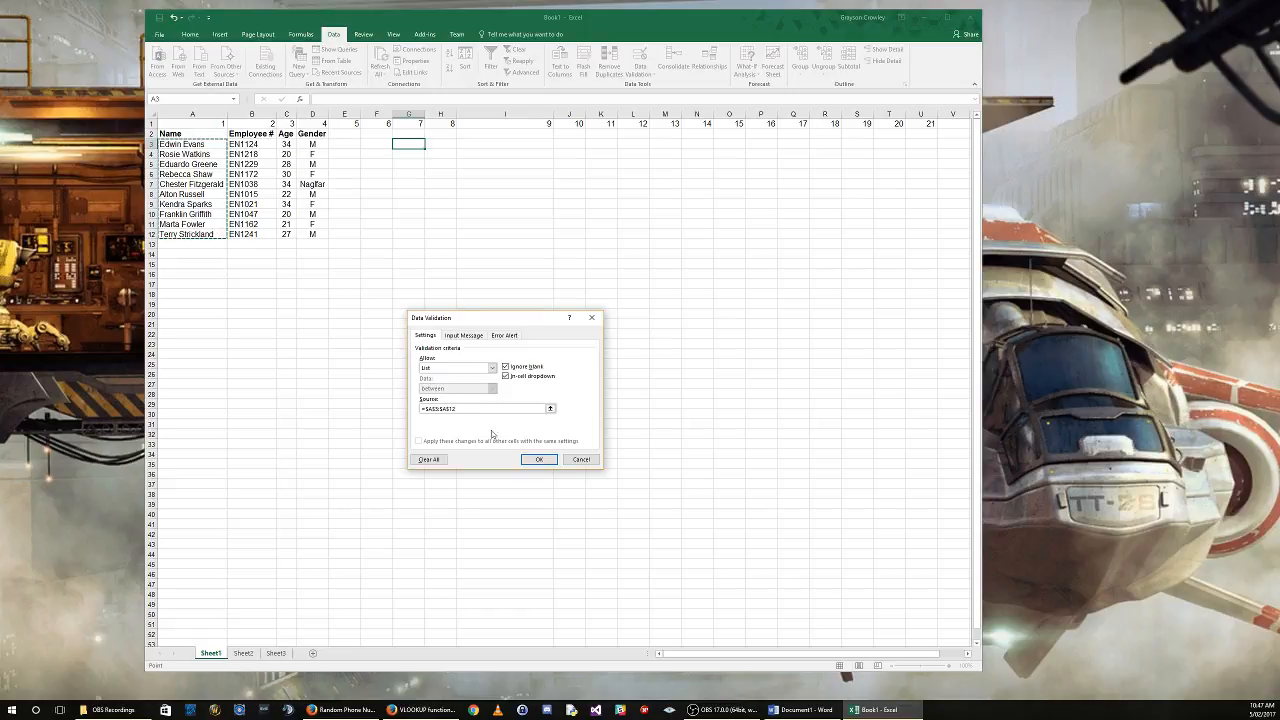
pyautogui.click(538, 459)
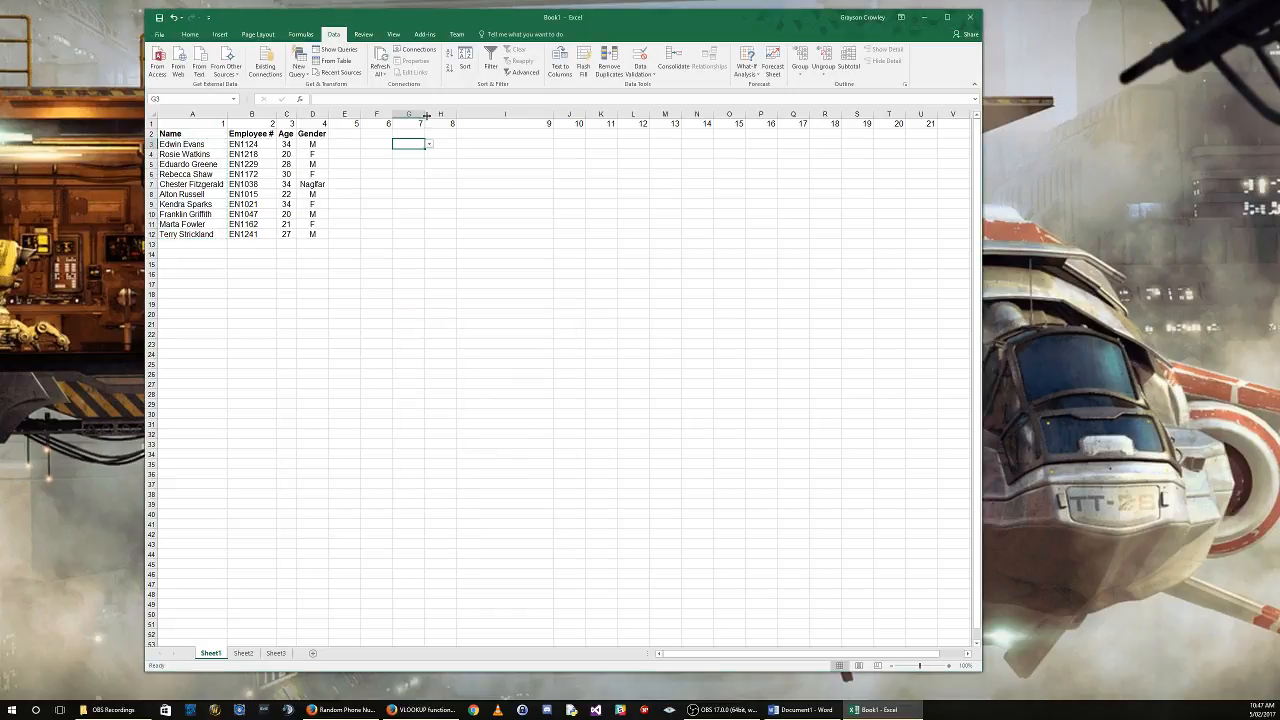
# Widen column G to fit the full names and choose the employee name from row 6 in G3's drop-down list.
pyautogui.moveTo(424, 114); pyautogui.dragTo(508, 116)
pyautogui.click(511, 144)
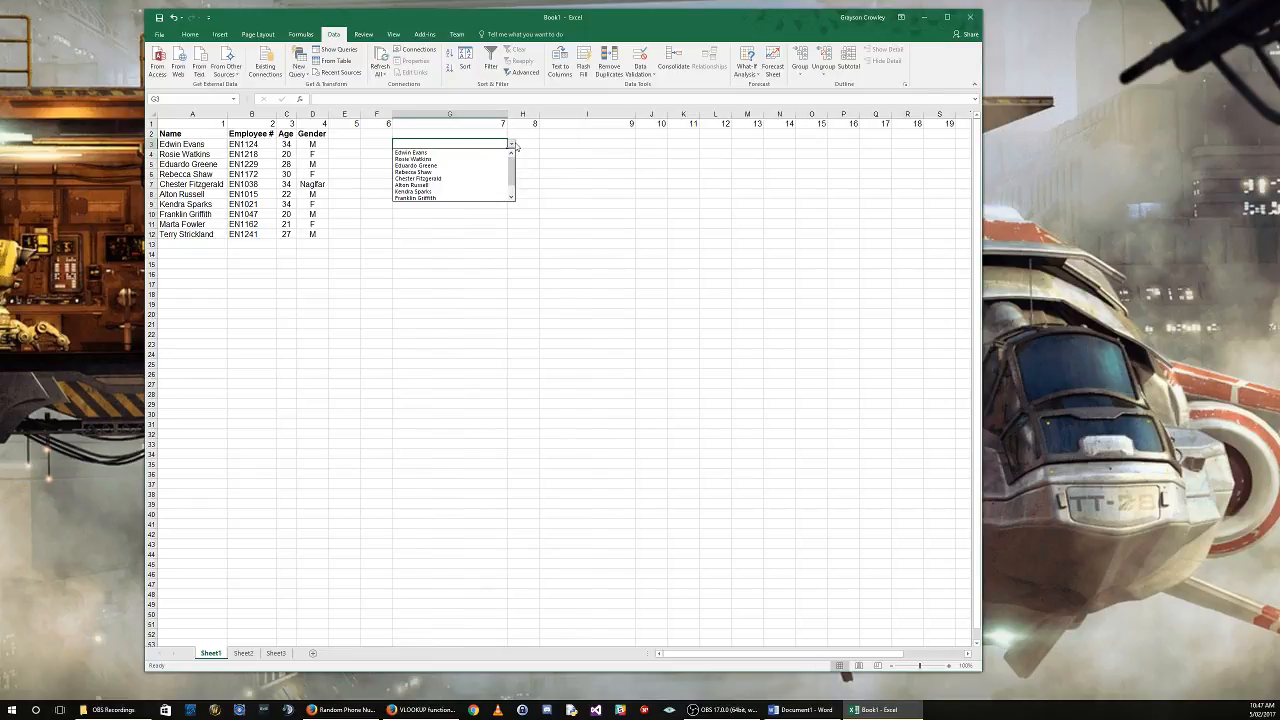
pyautogui.click(439, 173)
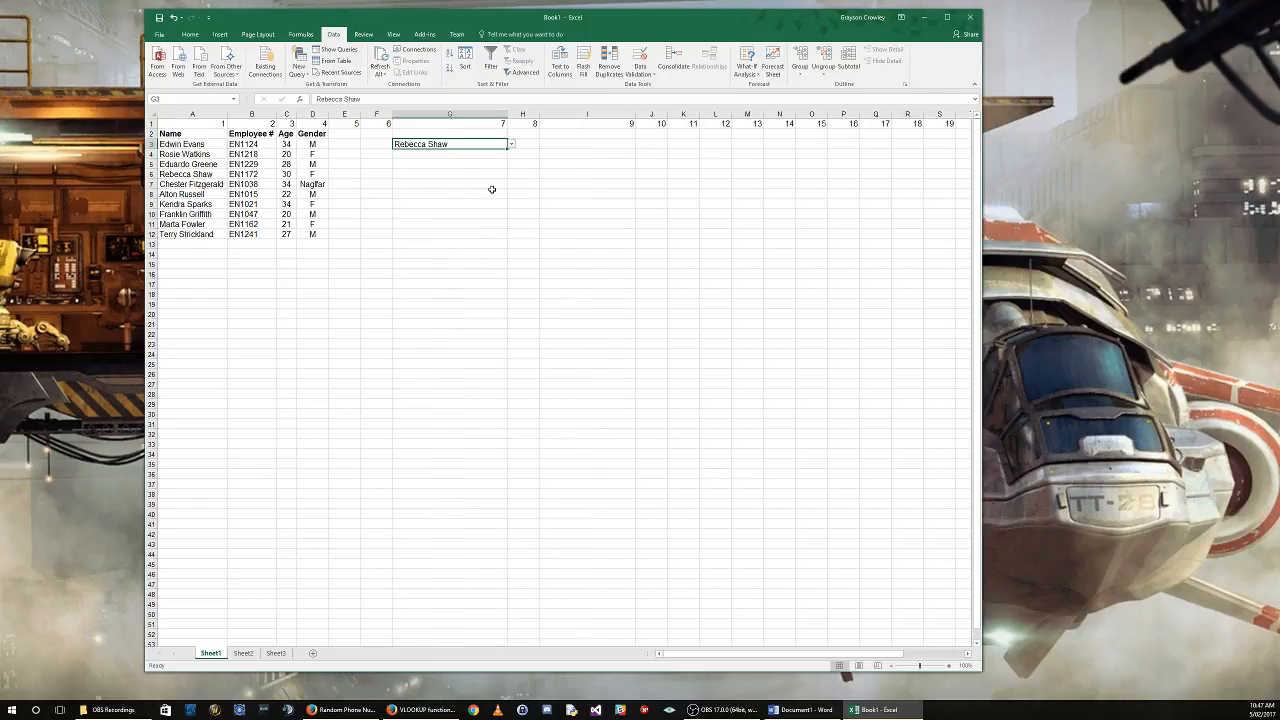
# Begin a VLOOKUP formula in I3 with G3 as the lookup value and the absolute range $A$3:$D$12 as the table array.
pyautogui.click(551, 144)
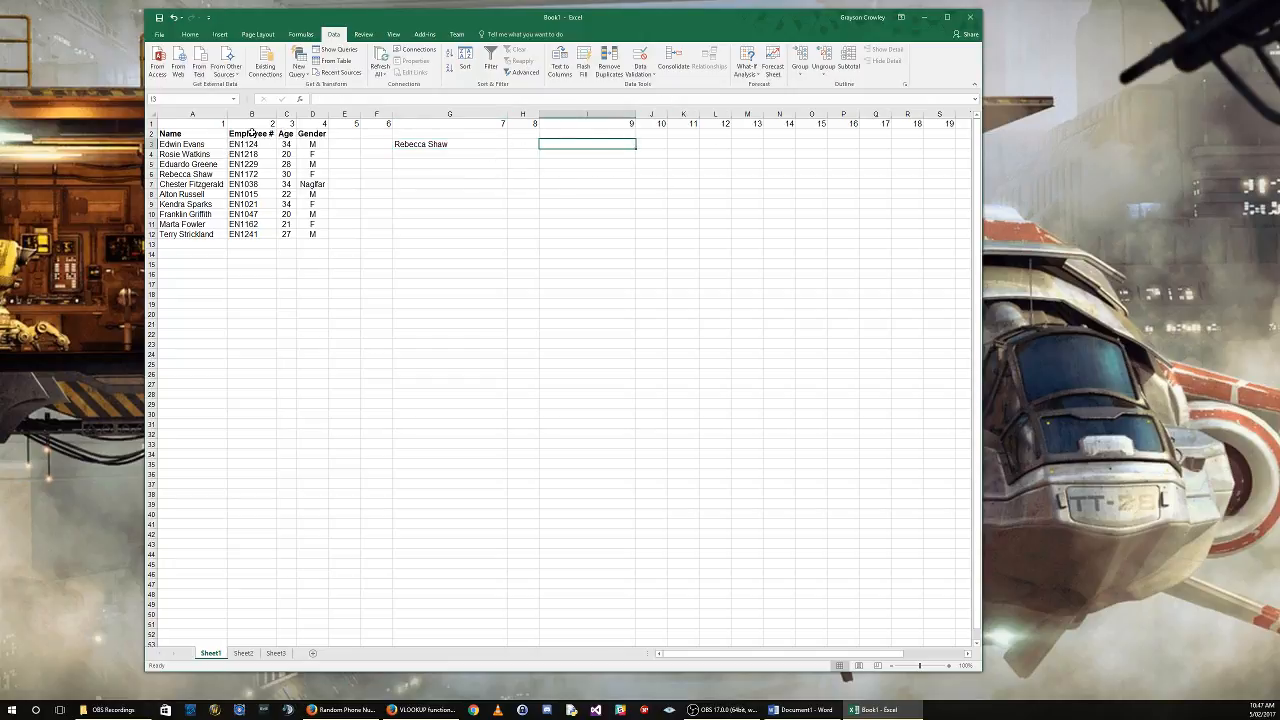
pyautogui.moveTo(252, 132); pyautogui.dragTo(256, 234)
pyautogui.moveTo(186, 132); pyautogui.dragTo(193, 232)
pyautogui.moveTo(252, 133); pyautogui.dragTo(255, 236)
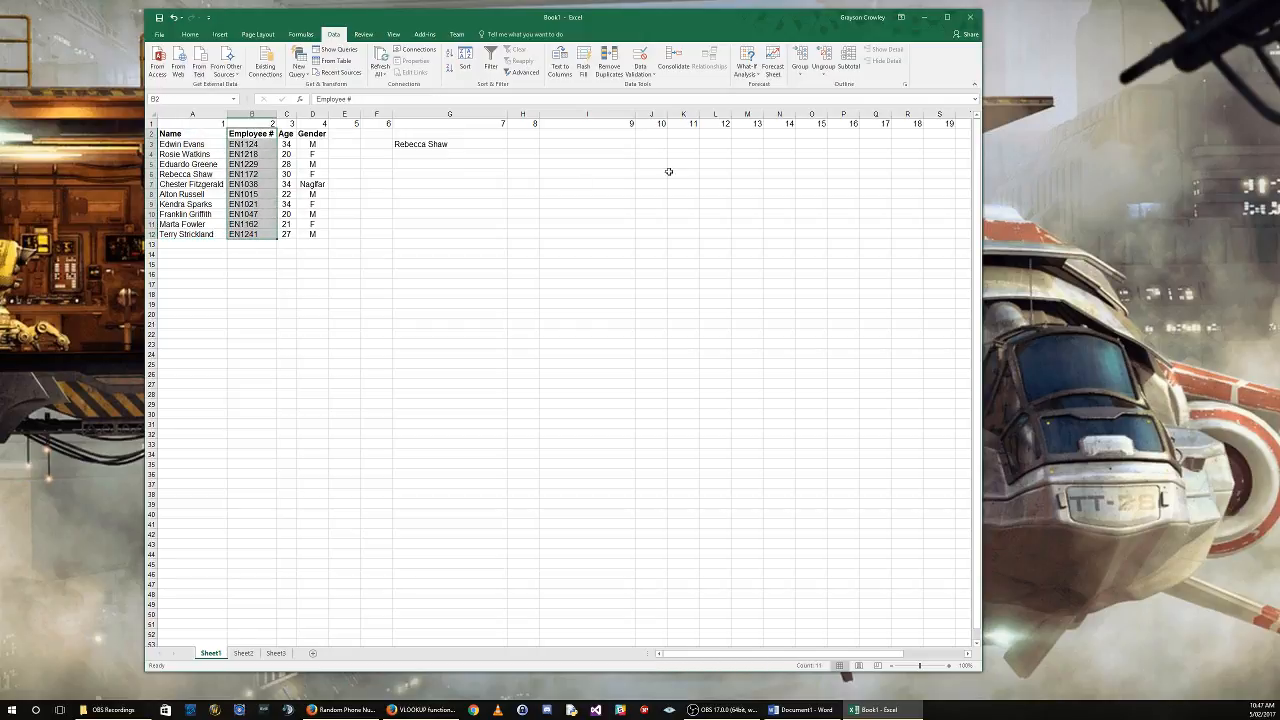
pyautogui.click(559, 145)
pyautogui.write('=VLOOKUP(')
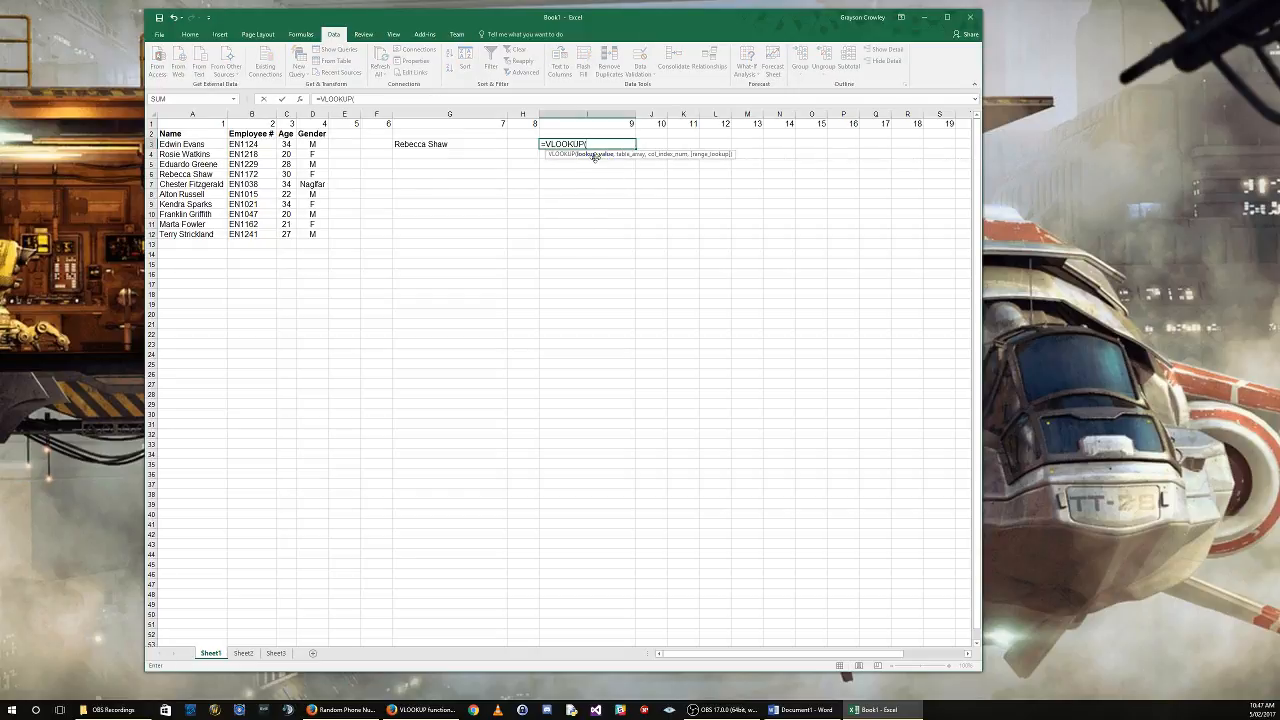
pyautogui.click(447, 144)
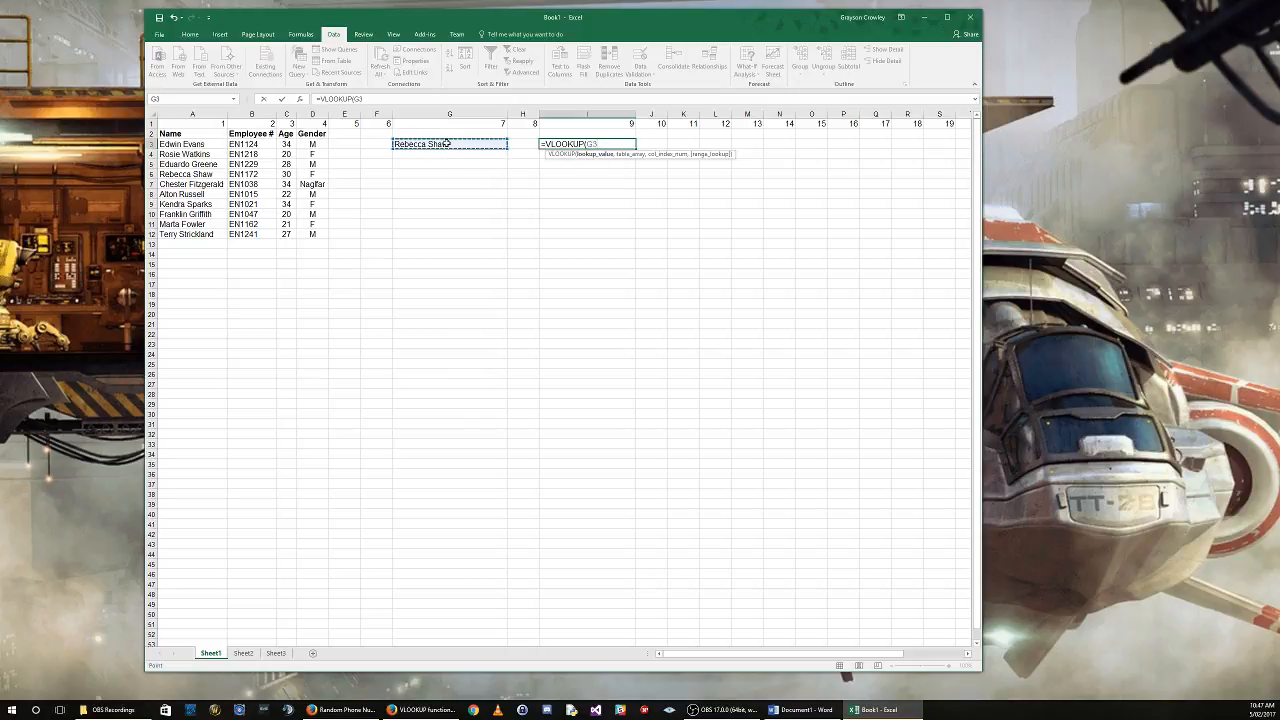
pyautogui.write(',')
pyautogui.moveTo(188, 145); pyautogui.dragTo(324, 234)
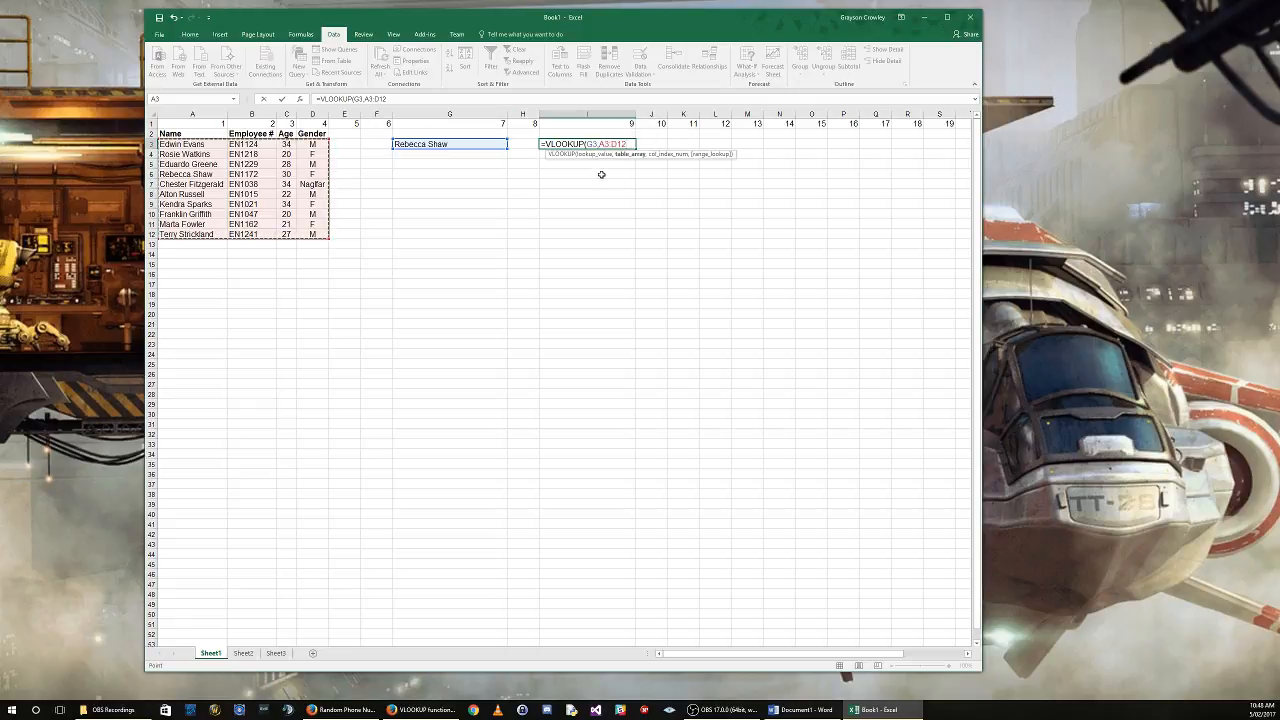
pyautogui.press('F4')
pyautogui.write(',')
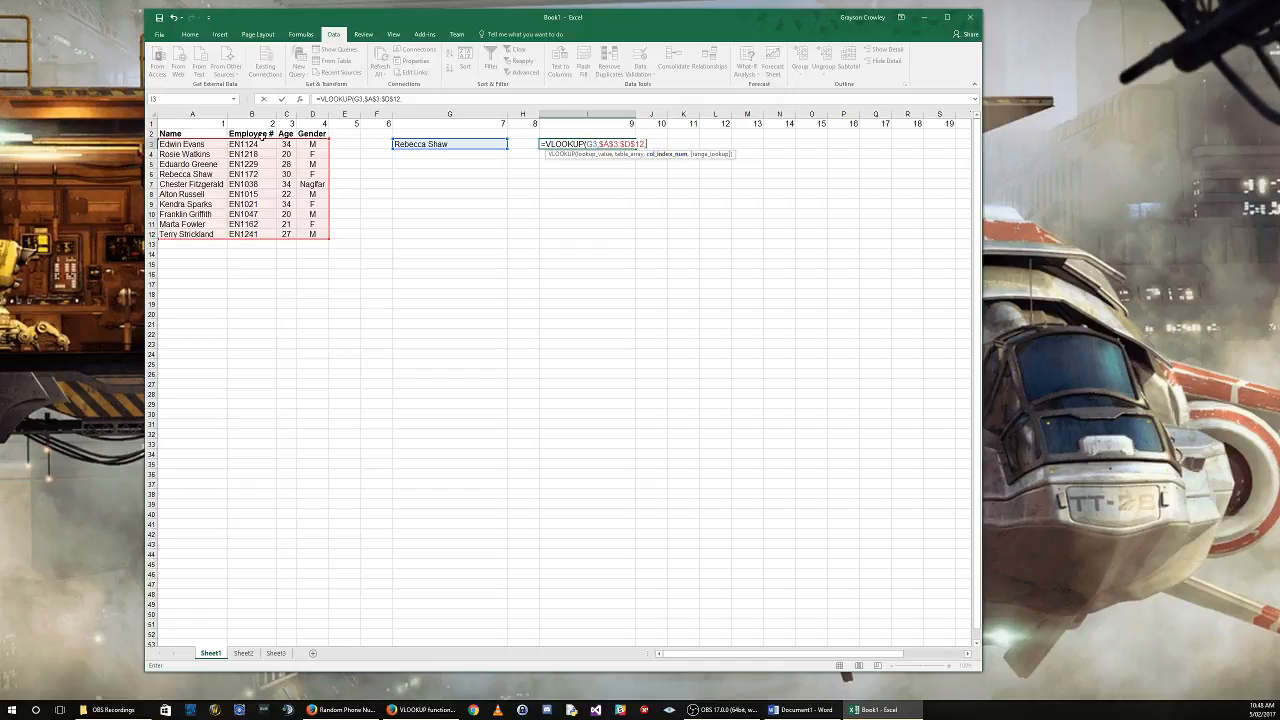
# Complete the VLOOKUP in I3 with column index 2 and FALSE for an exact match.
pyautogui.click(252, 123)
pyautogui.press('BackSpace')
pyautogui.press('BackSpace')
pyautogui.write('2,')
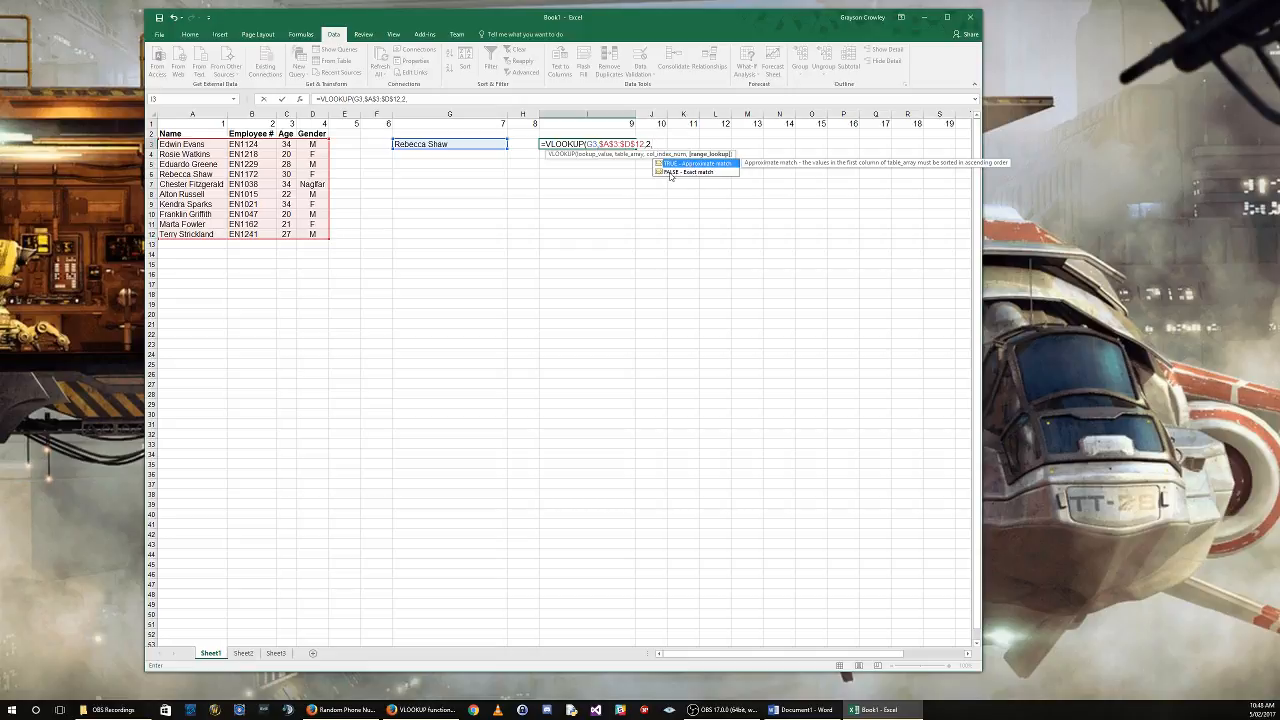
pyautogui.click(681, 172)
pyautogui.doubleClick(680, 172)
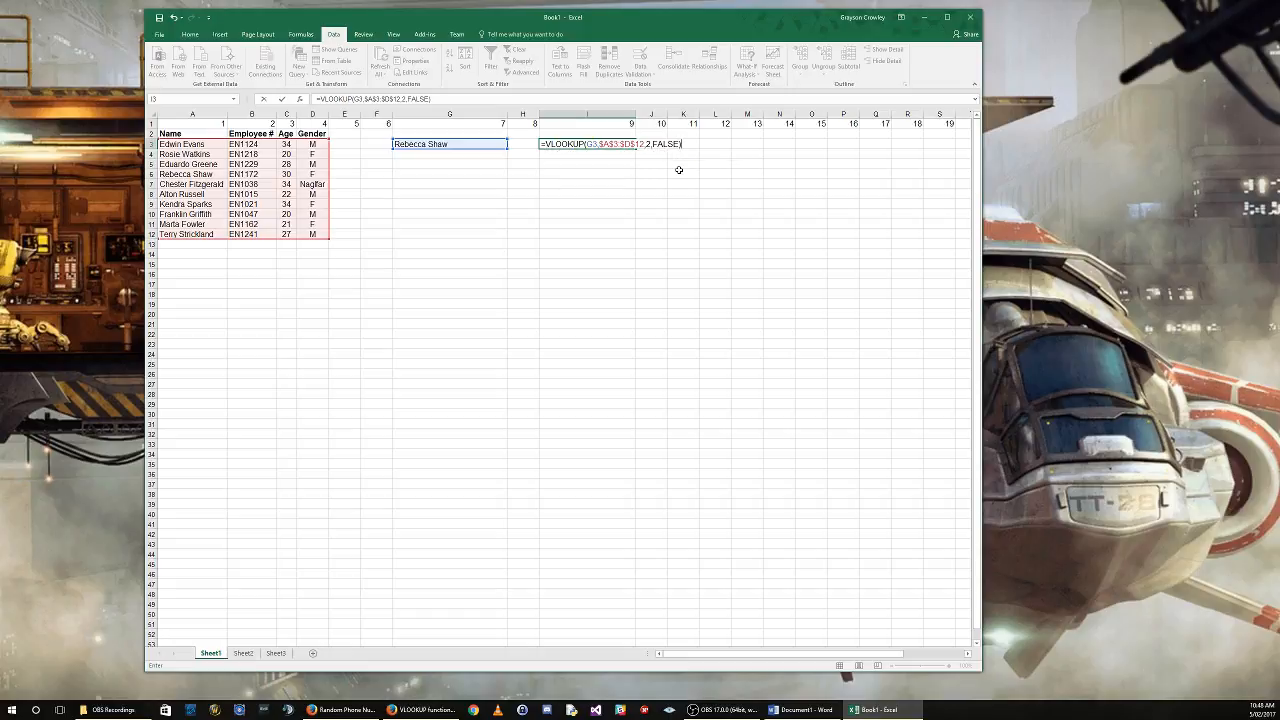
pyautogui.press('Return')
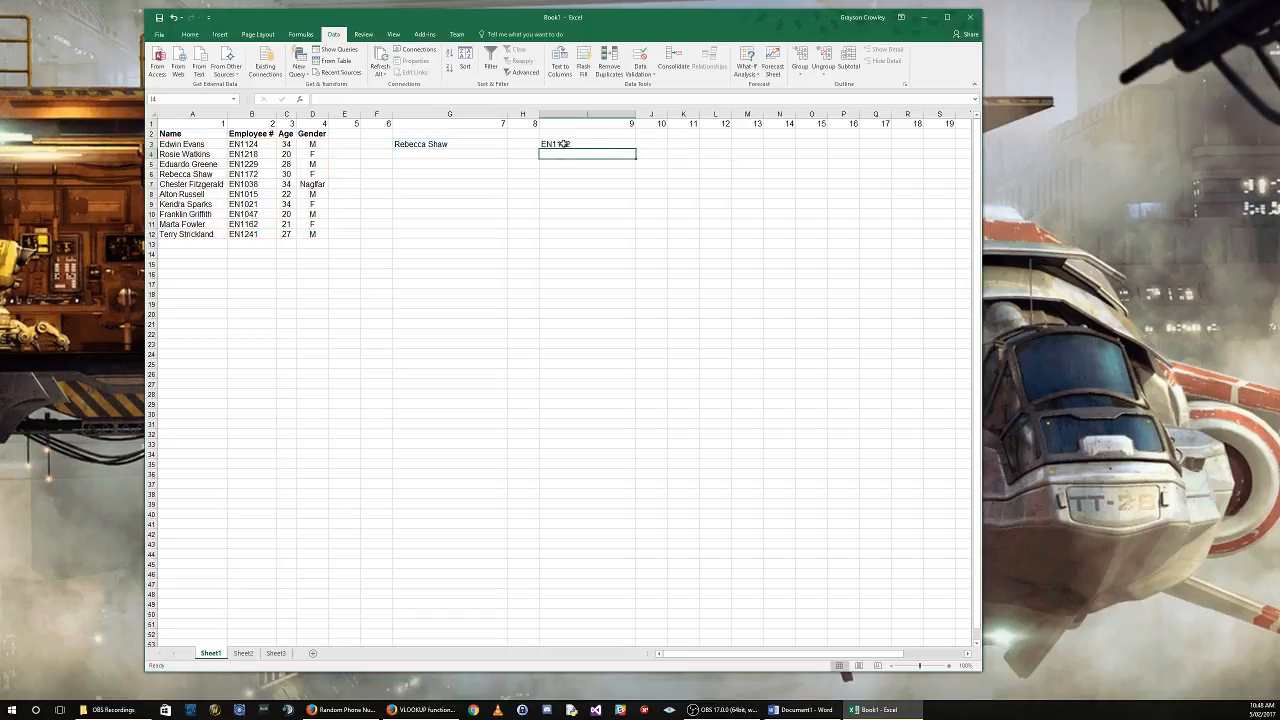
# Compare the name in G3 and the lookup result in I3 with the table record in A6:B6.
pyautogui.moveTo(570, 144); pyautogui.dragTo(451, 144)
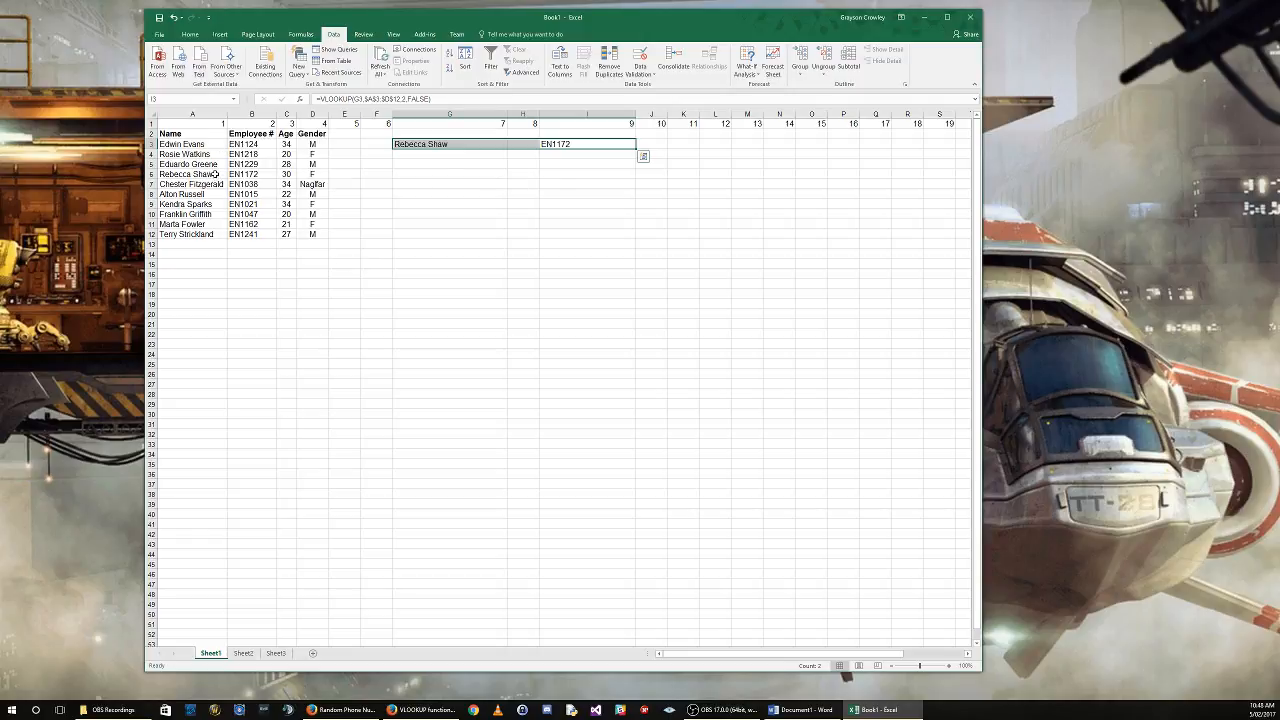
pyautogui.moveTo(215, 175); pyautogui.dragTo(248, 175)
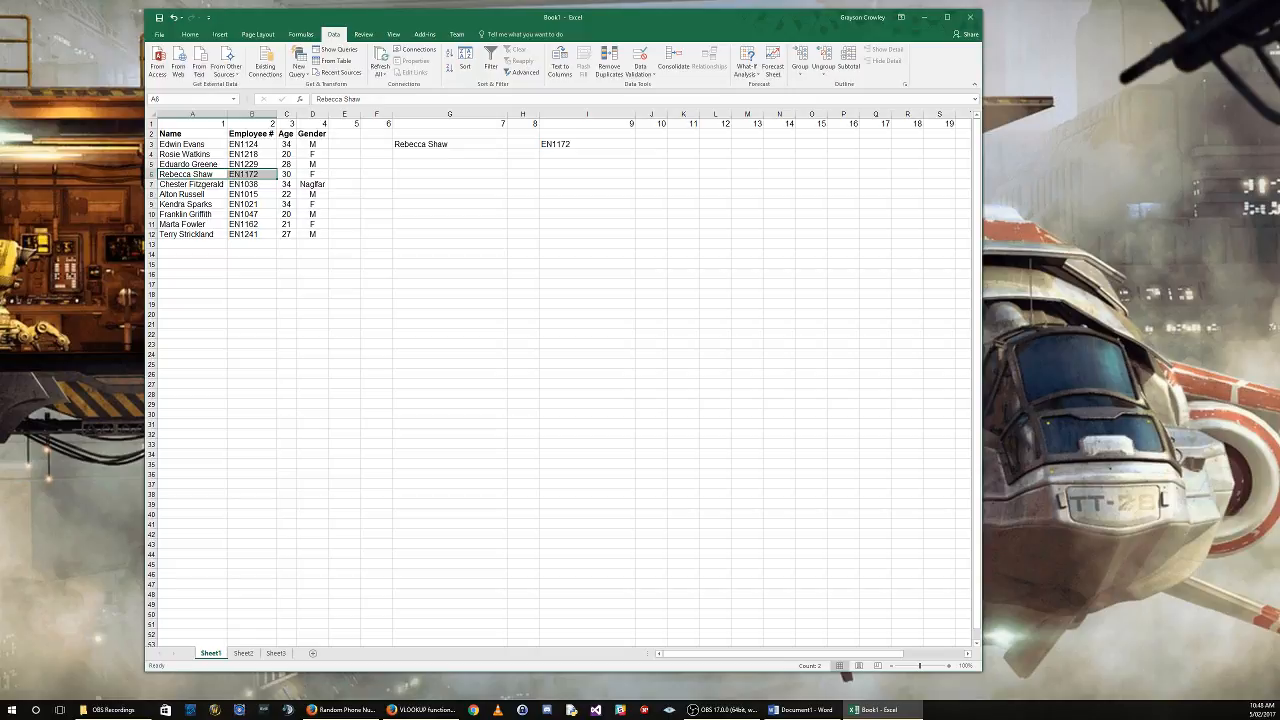
pyautogui.click(377, 184)
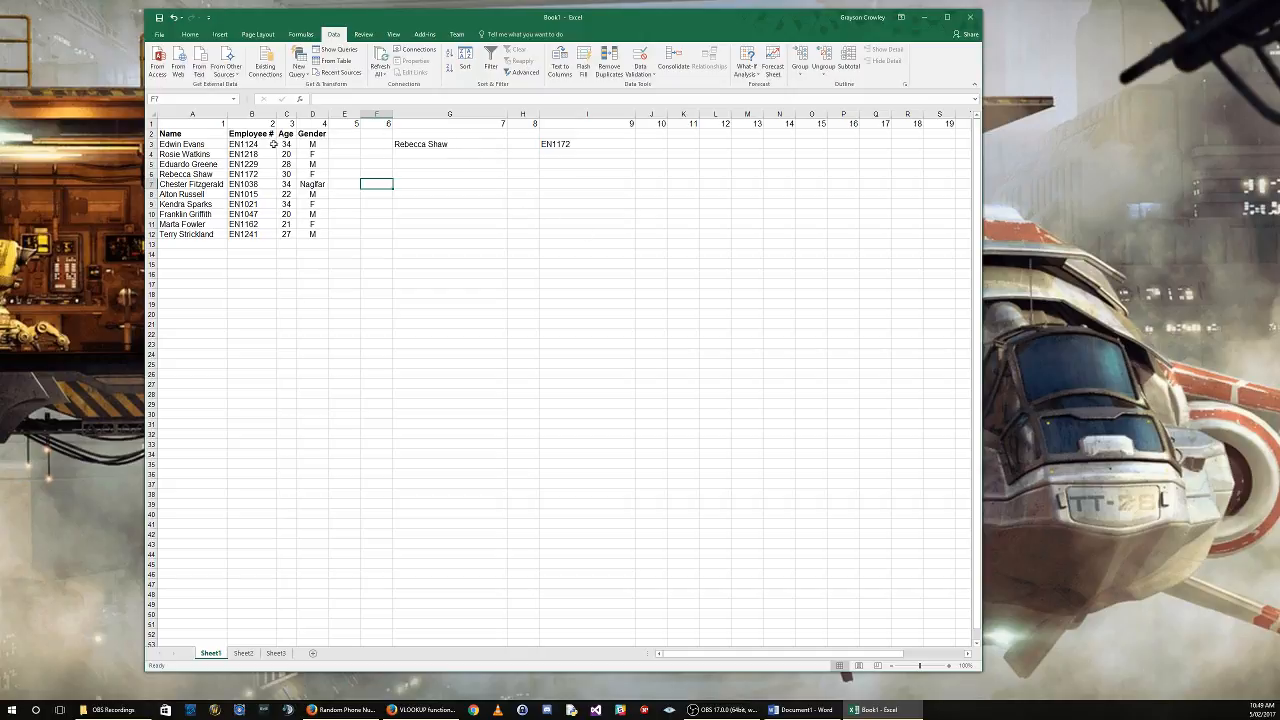
pyautogui.click(432, 145)
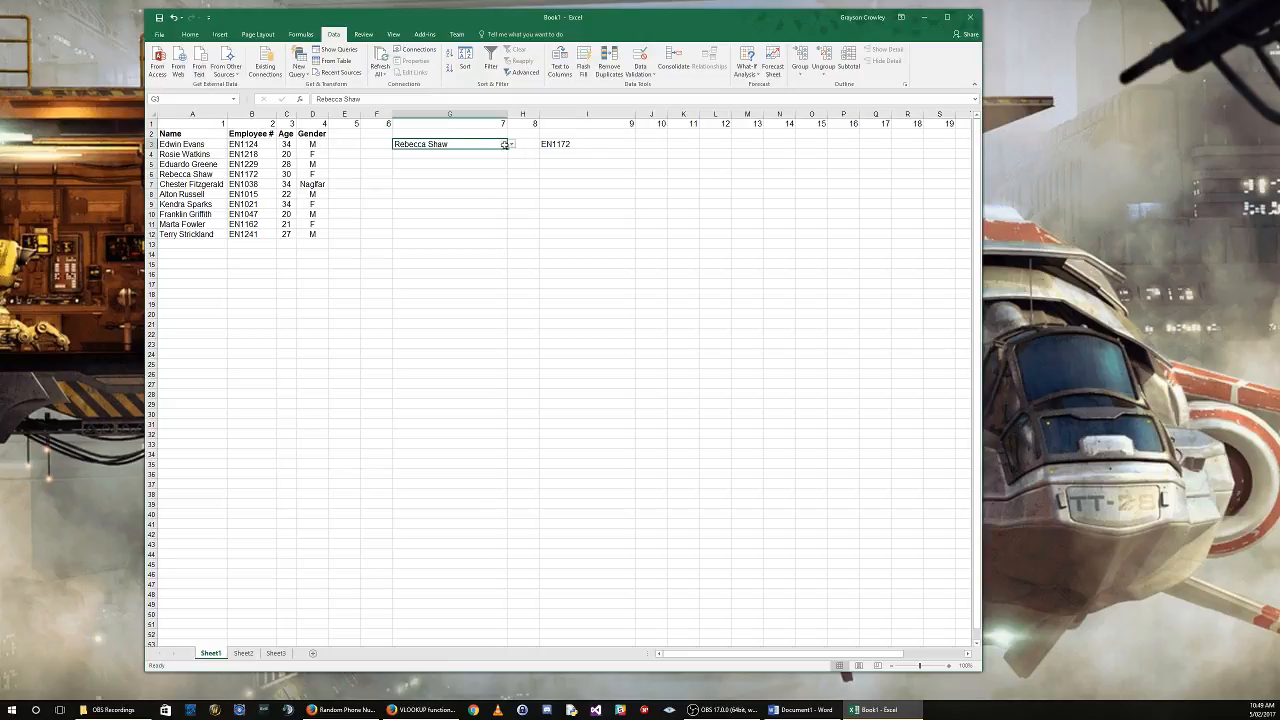
pyautogui.click(570, 146)
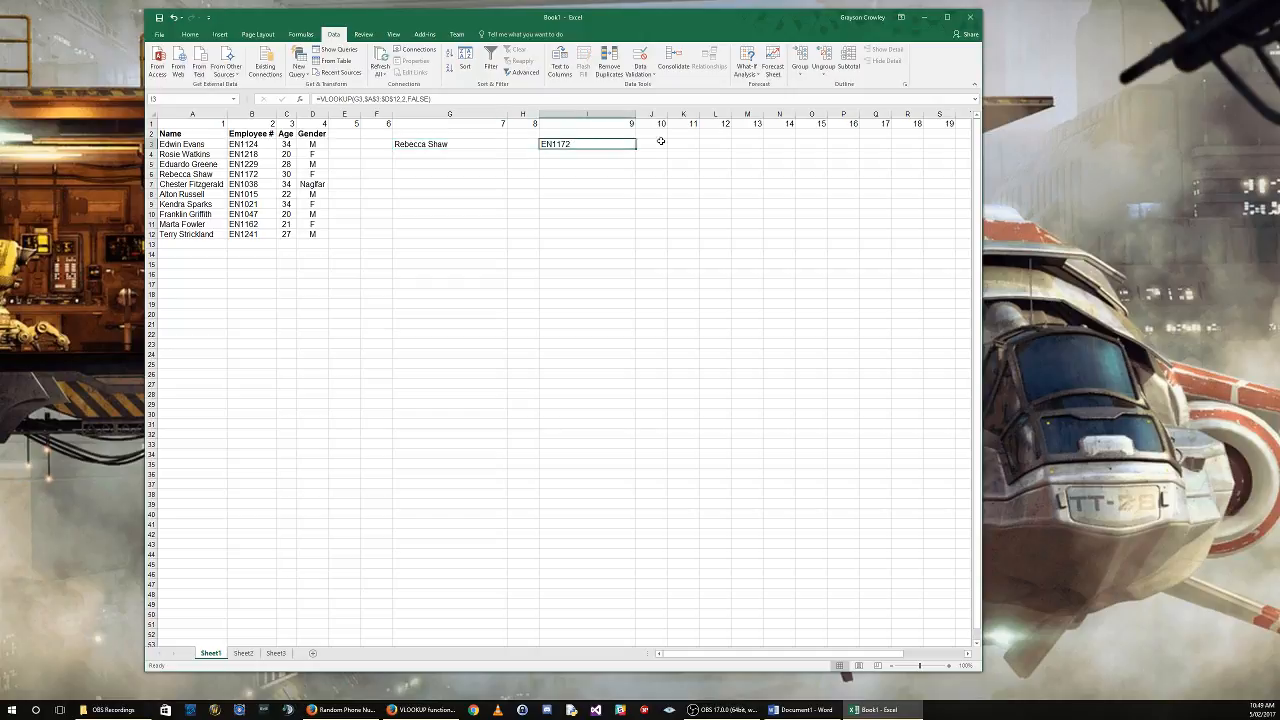
pyautogui.click(652, 145)
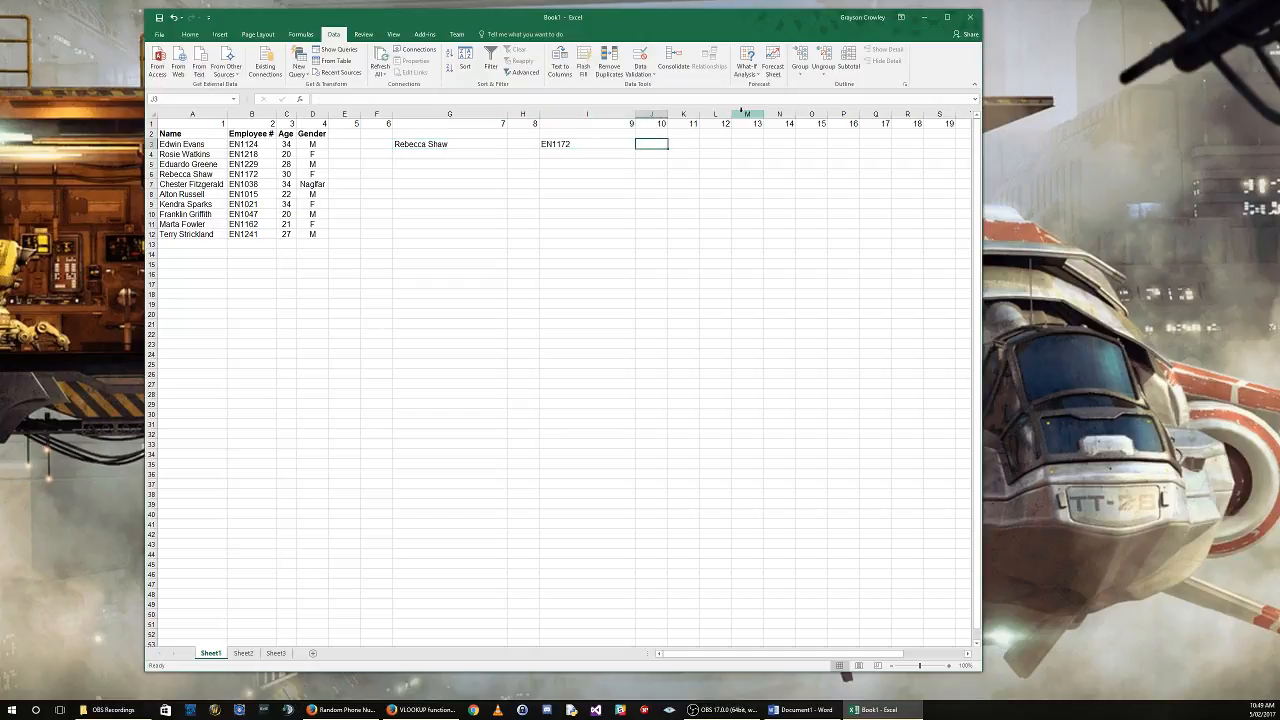
pyautogui.write('=VLOOKUP(')
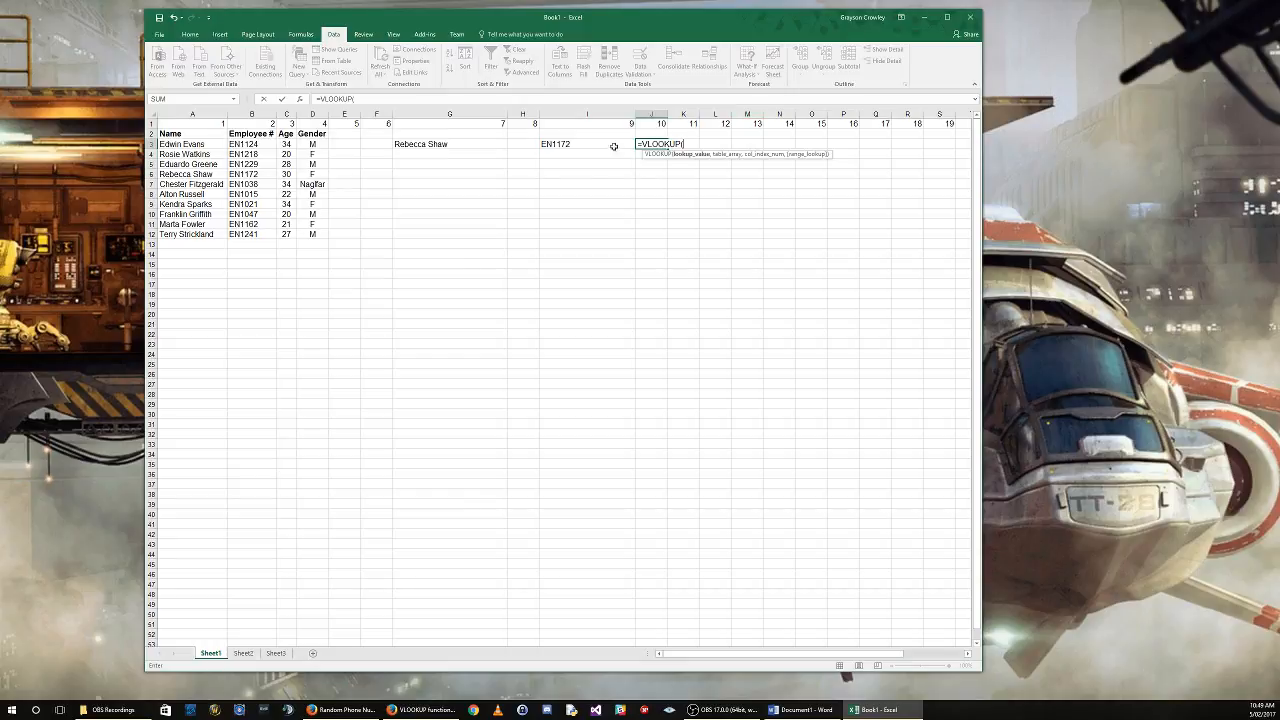
pyautogui.click(584, 143)
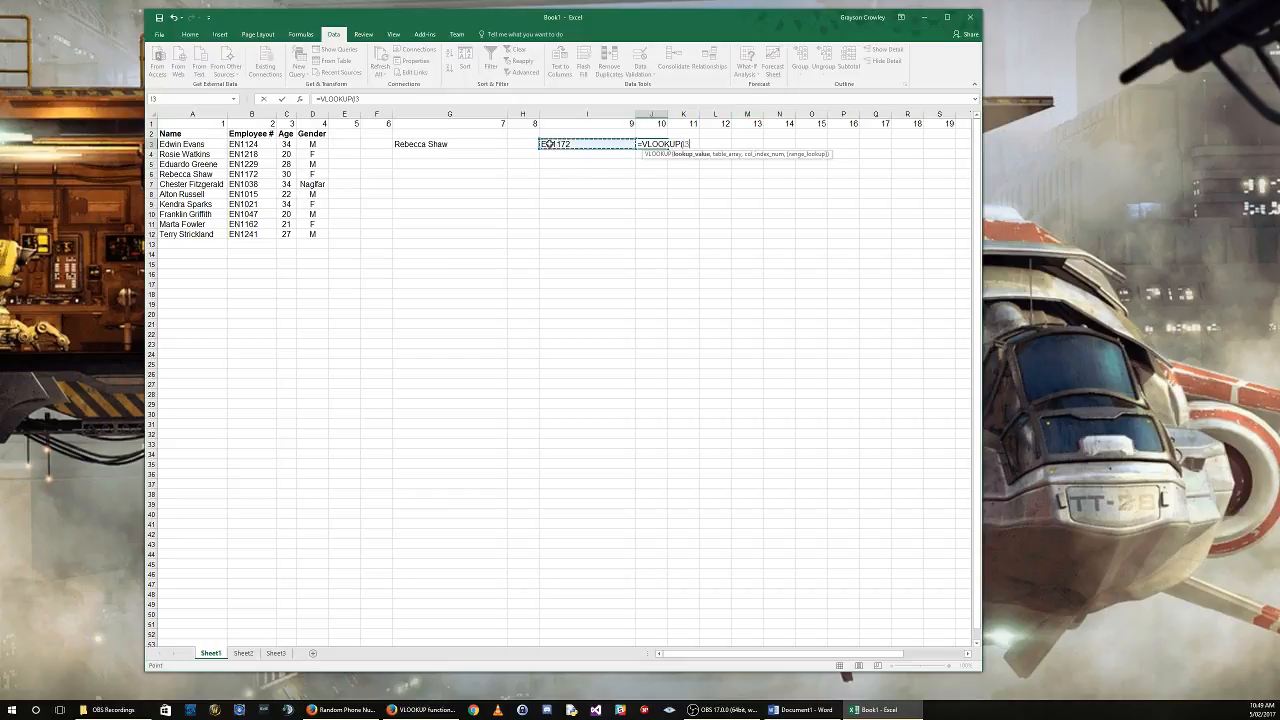
pyautogui.write(',')
pyautogui.moveTo(193, 144); pyautogui.dragTo(311, 230)
pyautogui.press('F4')
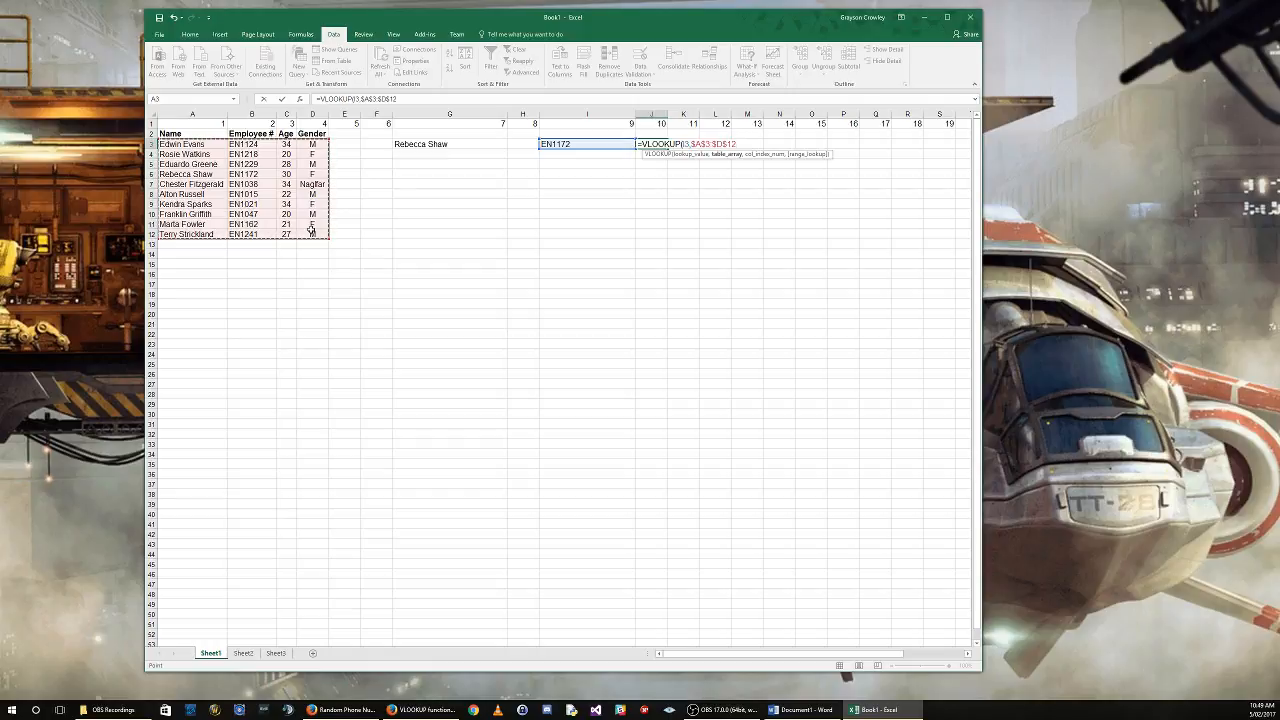
pyautogui.write(',')
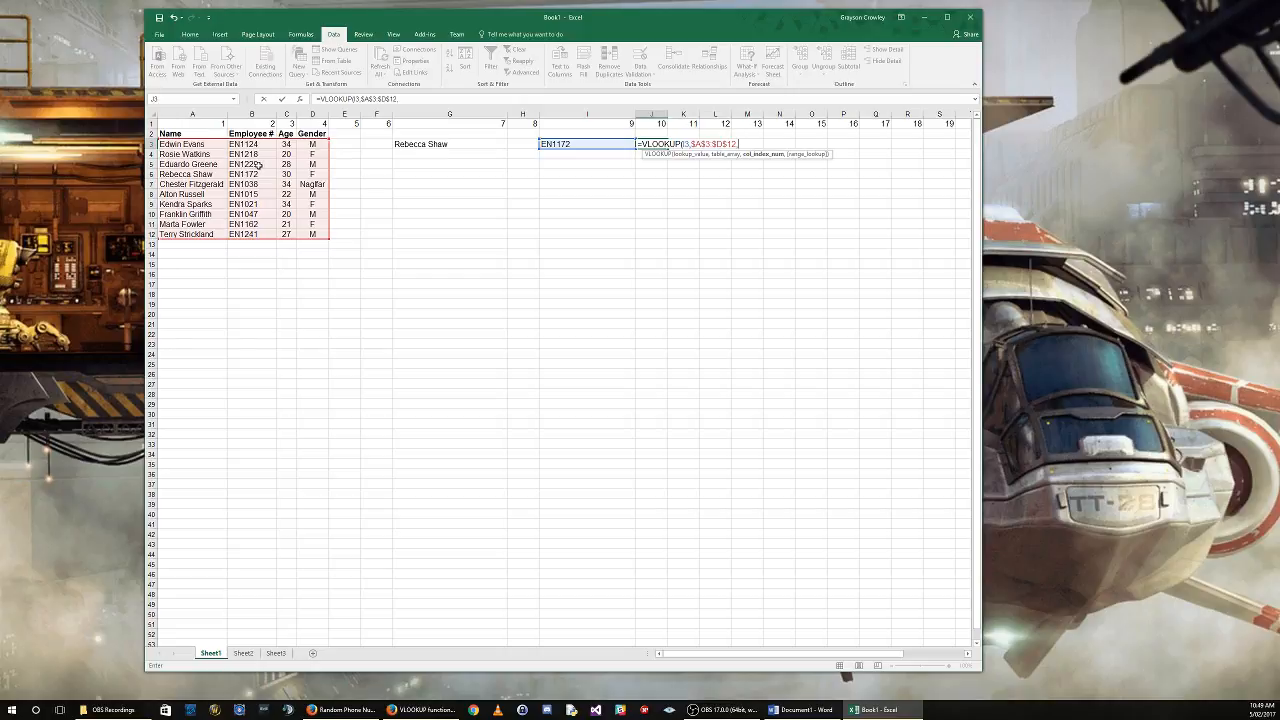
pyautogui.write('1')
pyautogui.press('Escape')
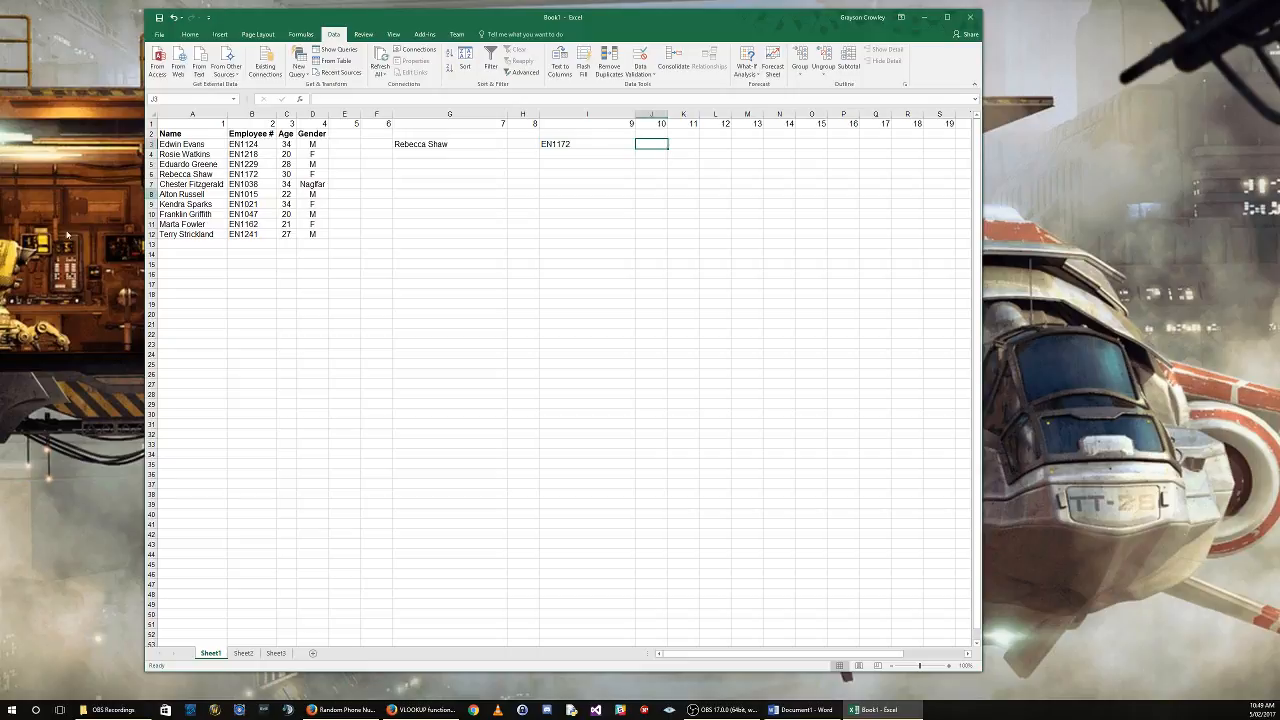
# Move the Employee # column ahead of the Name column by cutting column B and inserting it before column A.
pyautogui.click(253, 113)
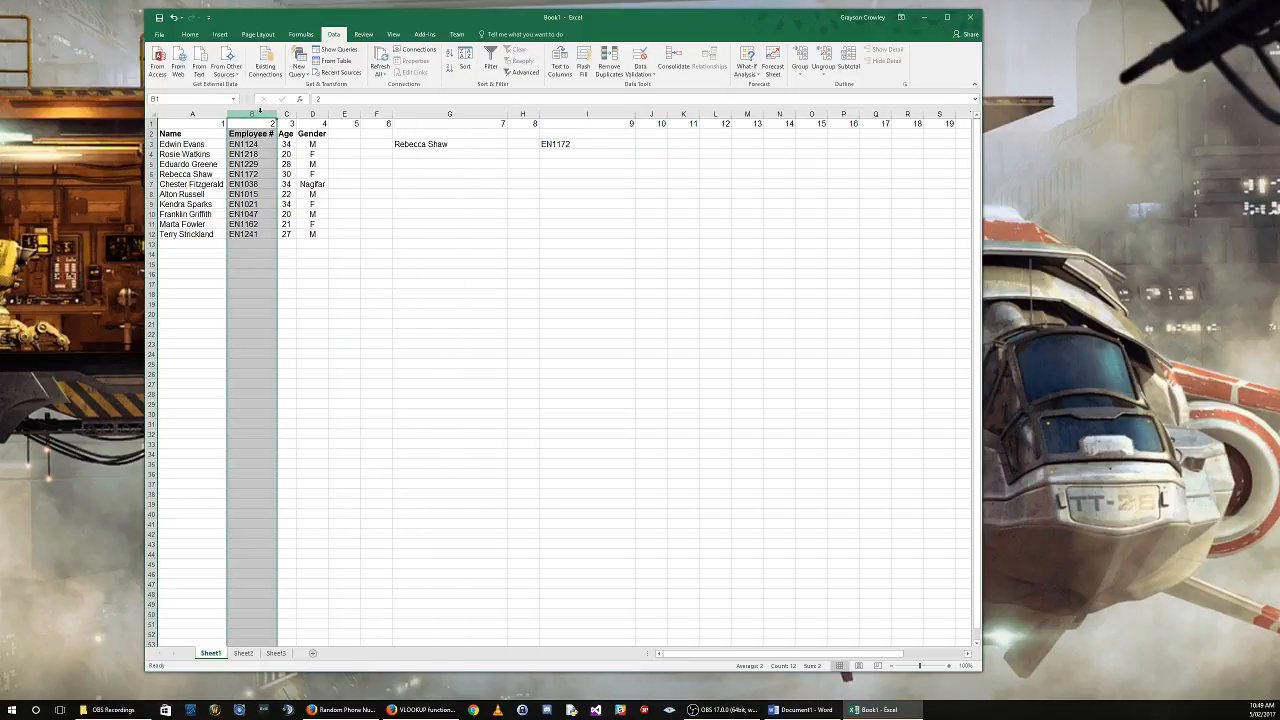
pyautogui.rightClick(260, 111)
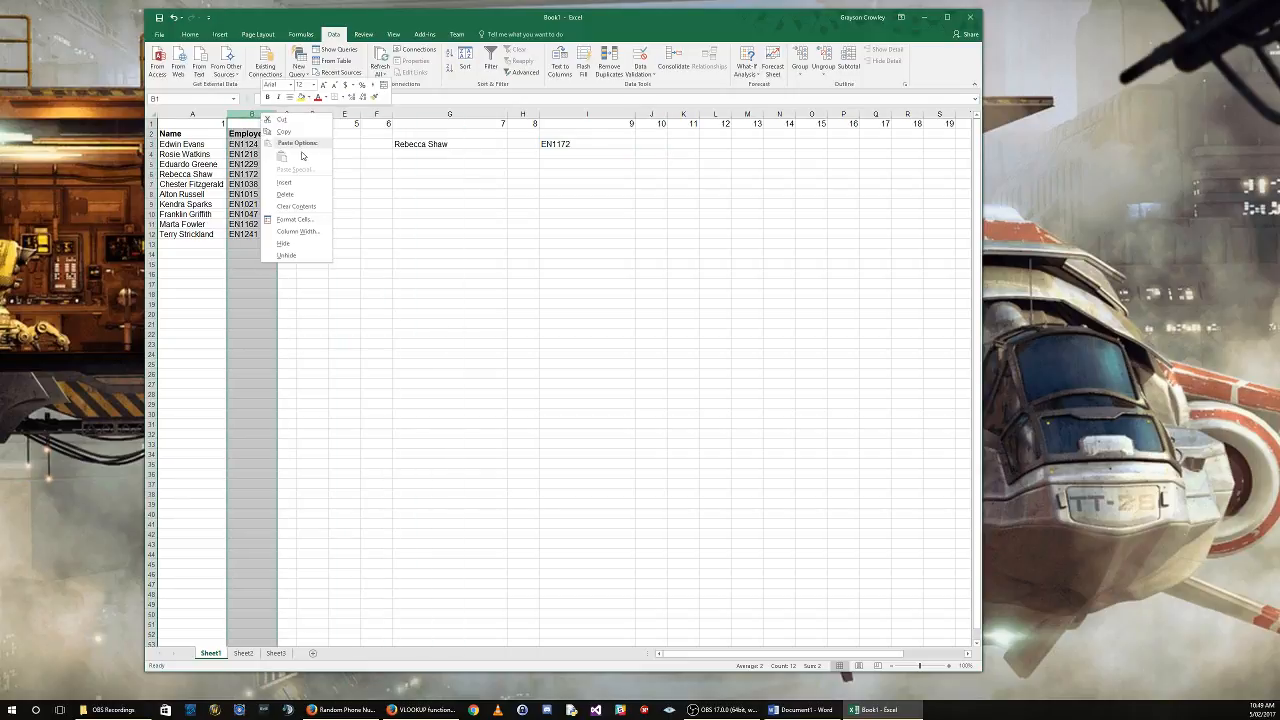
pyautogui.click(284, 131)
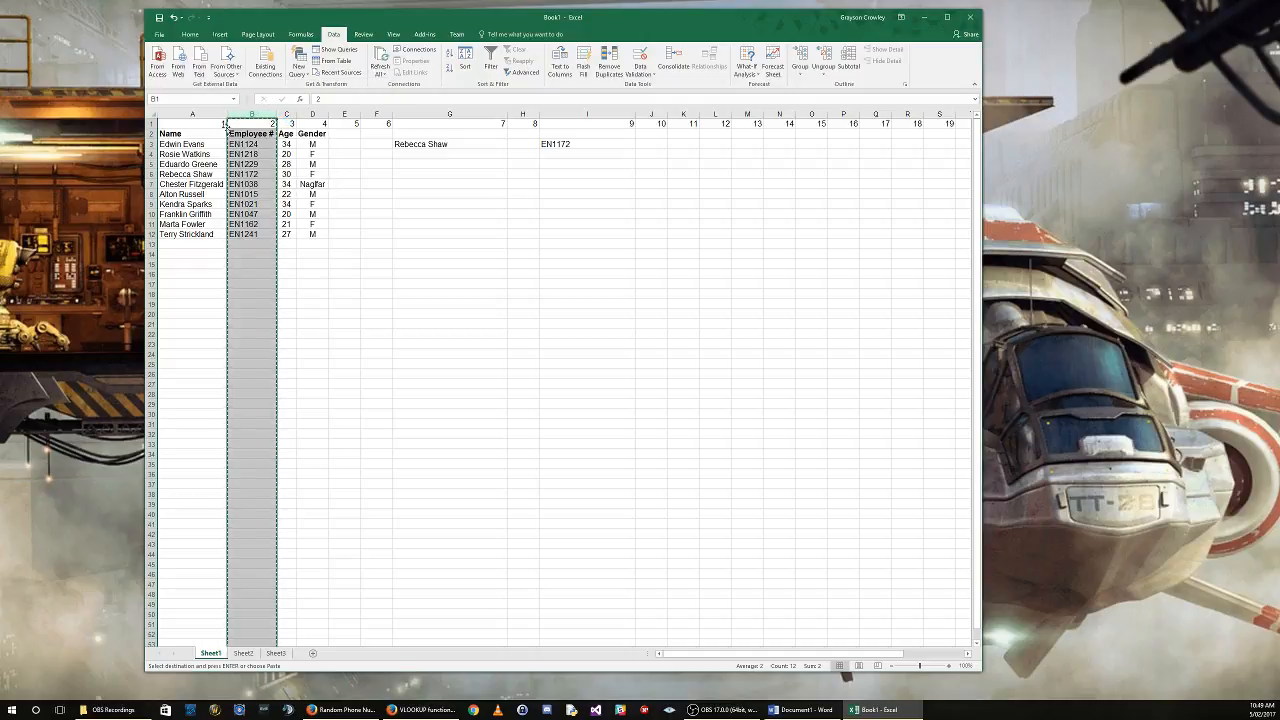
pyautogui.click(196, 113)
pyautogui.rightClick(199, 115)
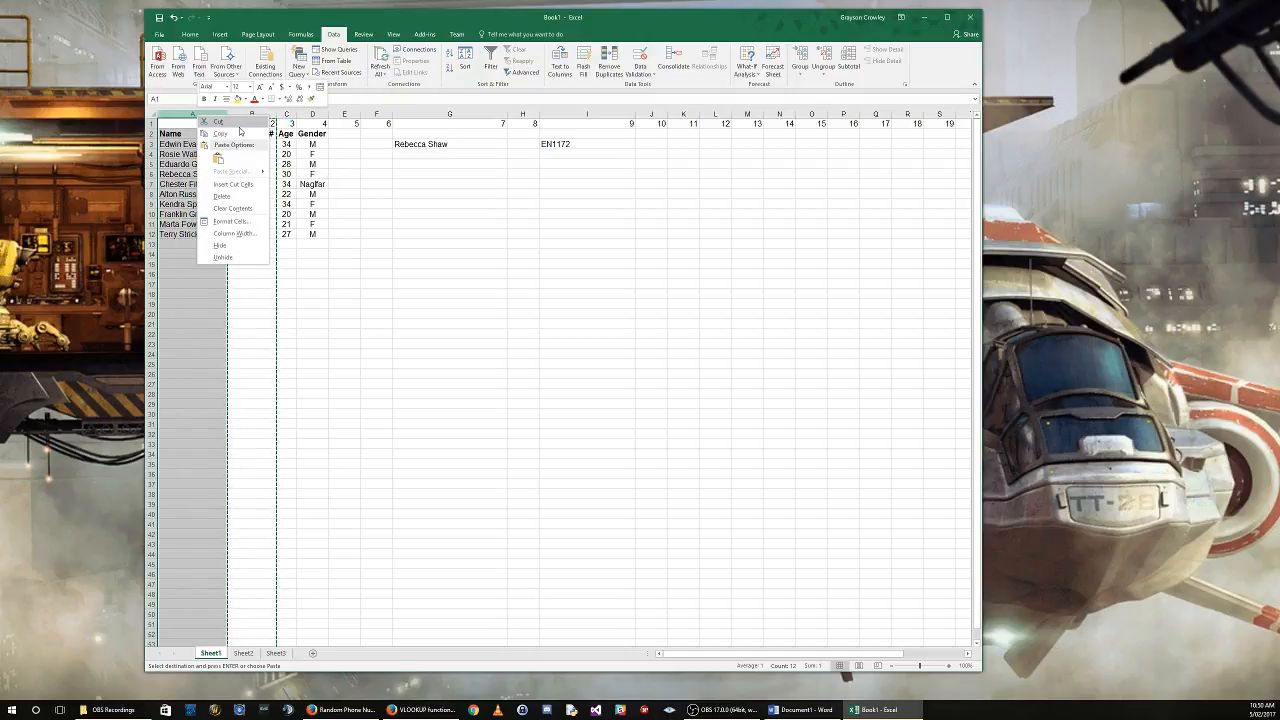
pyautogui.click(246, 184)
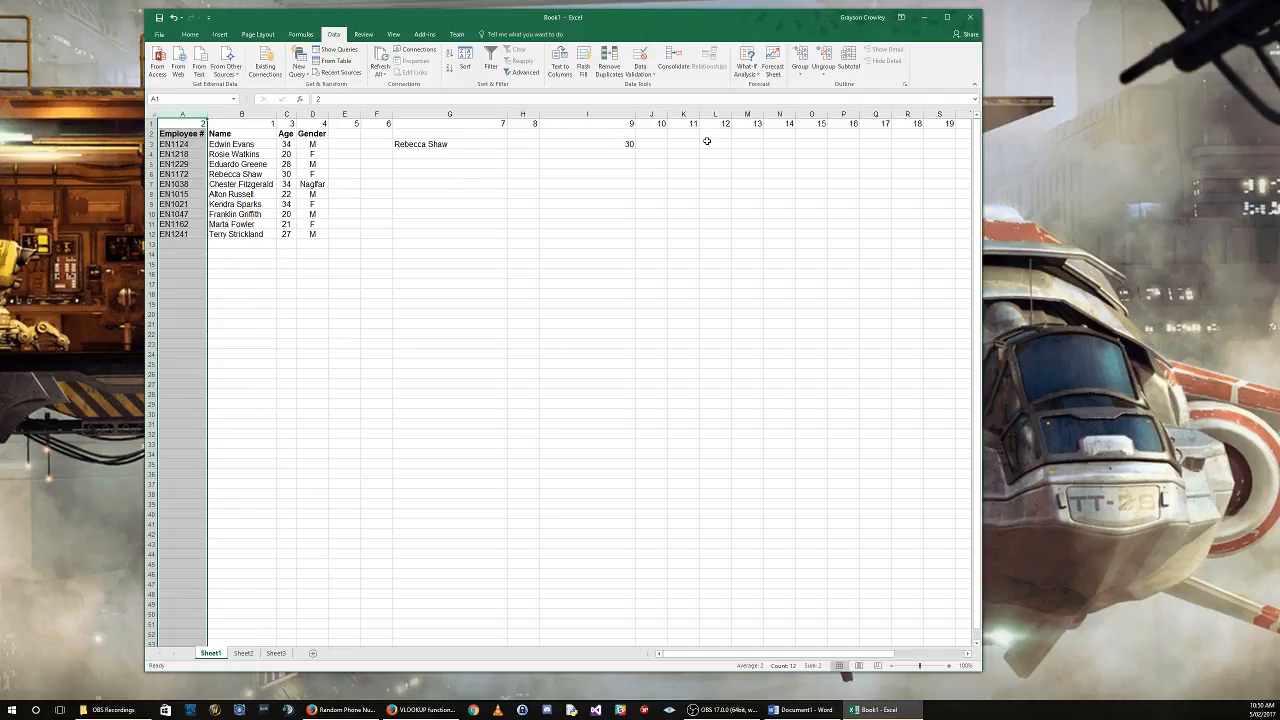
# Extend the table array in I3's VLOOKUP formula to $A$3:$D$12 so it includes the Employee # column.
pyautogui.click(463, 144)
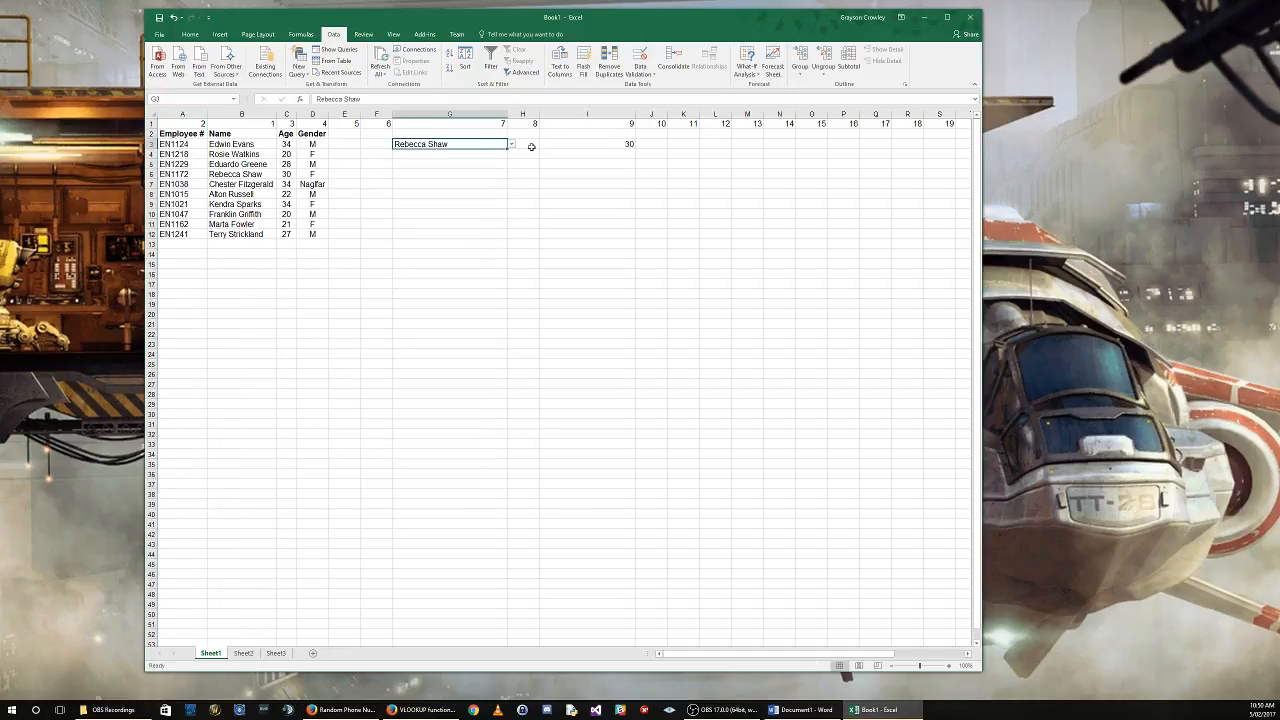
pyautogui.click(581, 145)
pyautogui.click(378, 99)
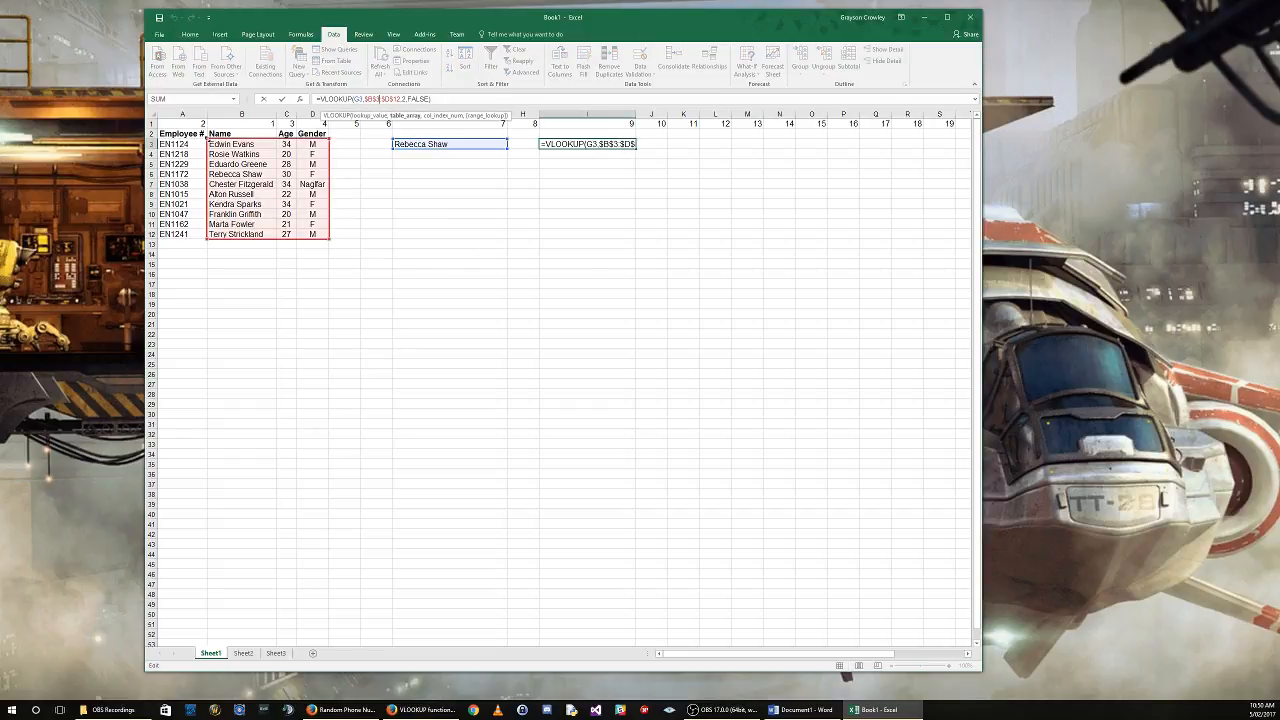
pyautogui.moveTo(203, 139); pyautogui.dragTo(160, 141)
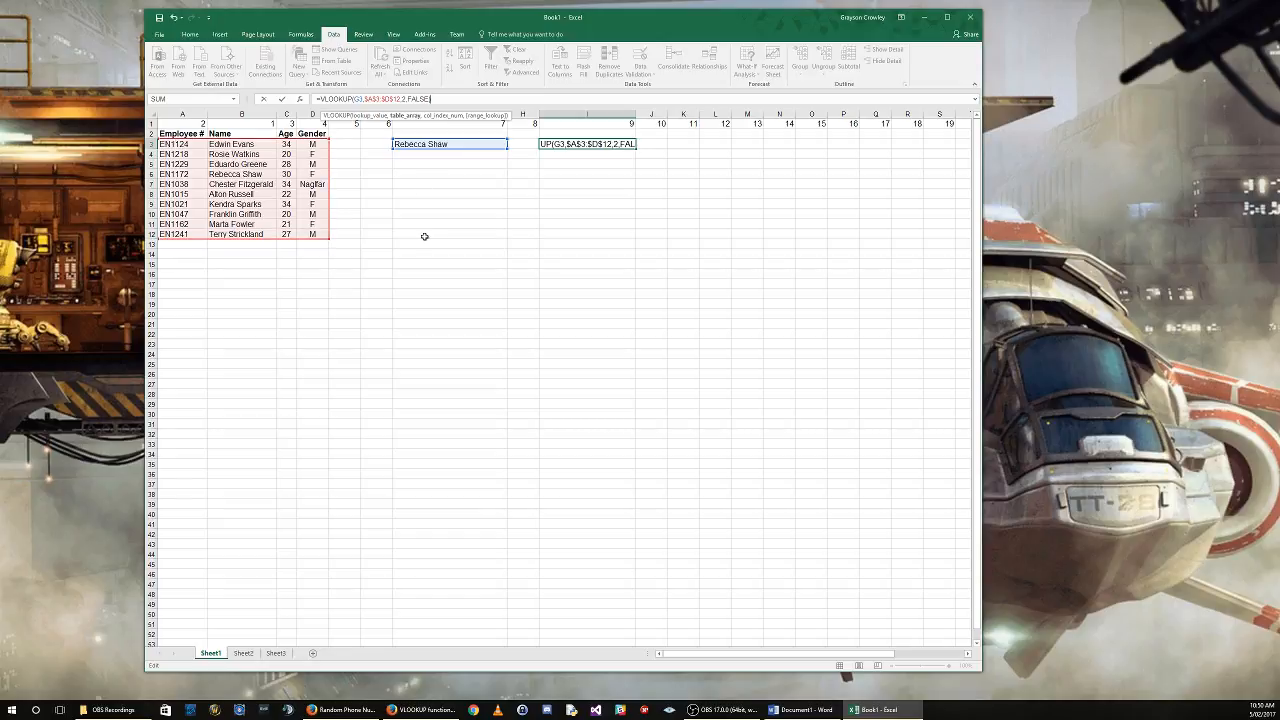
pyautogui.press('Return')
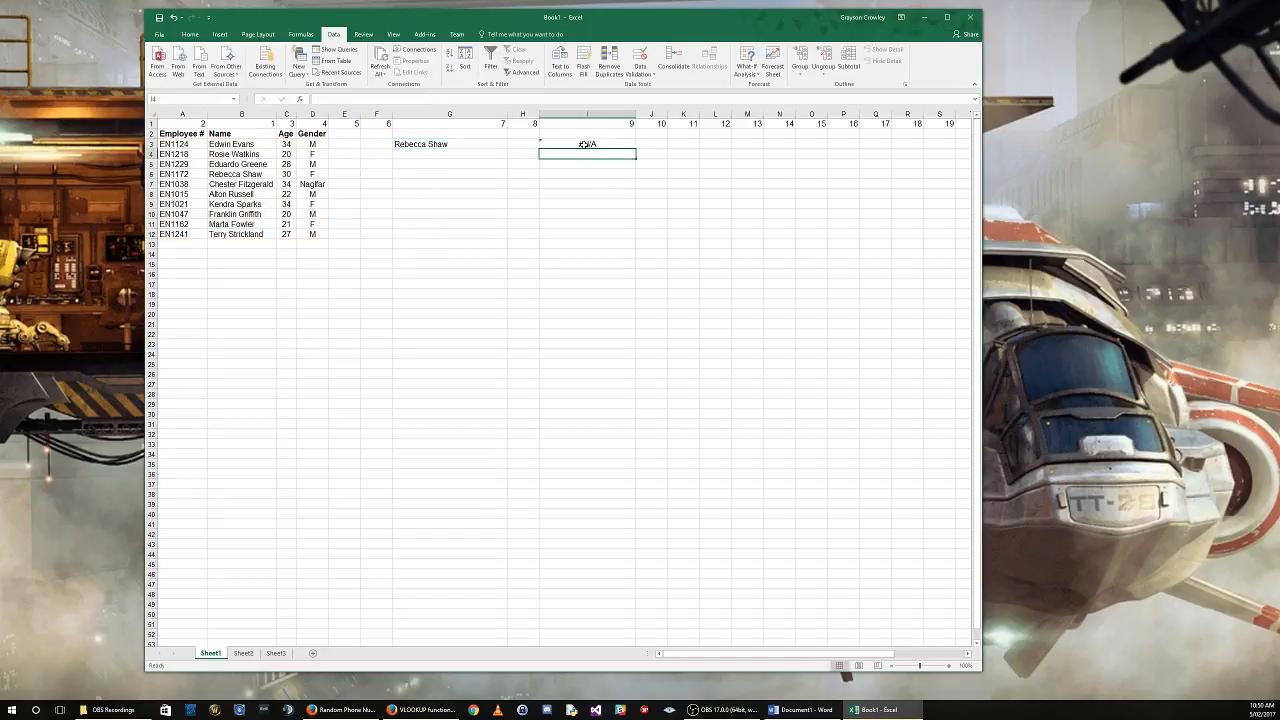
# Set the lookup value of the VLOOKUP formula in I3 to cell H3.
pyautogui.click(585, 144)
pyautogui.click(438, 144)
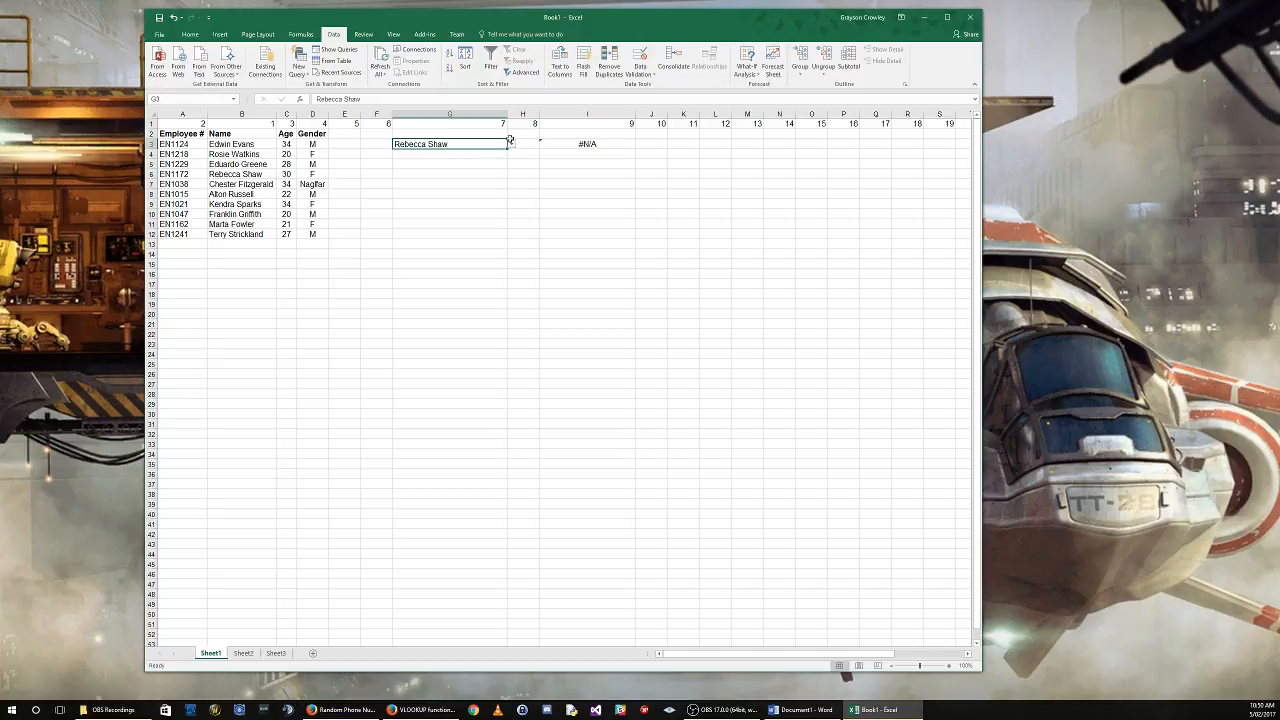
pyautogui.click(511, 145)
pyautogui.click(511, 145)
pyautogui.click(588, 142)
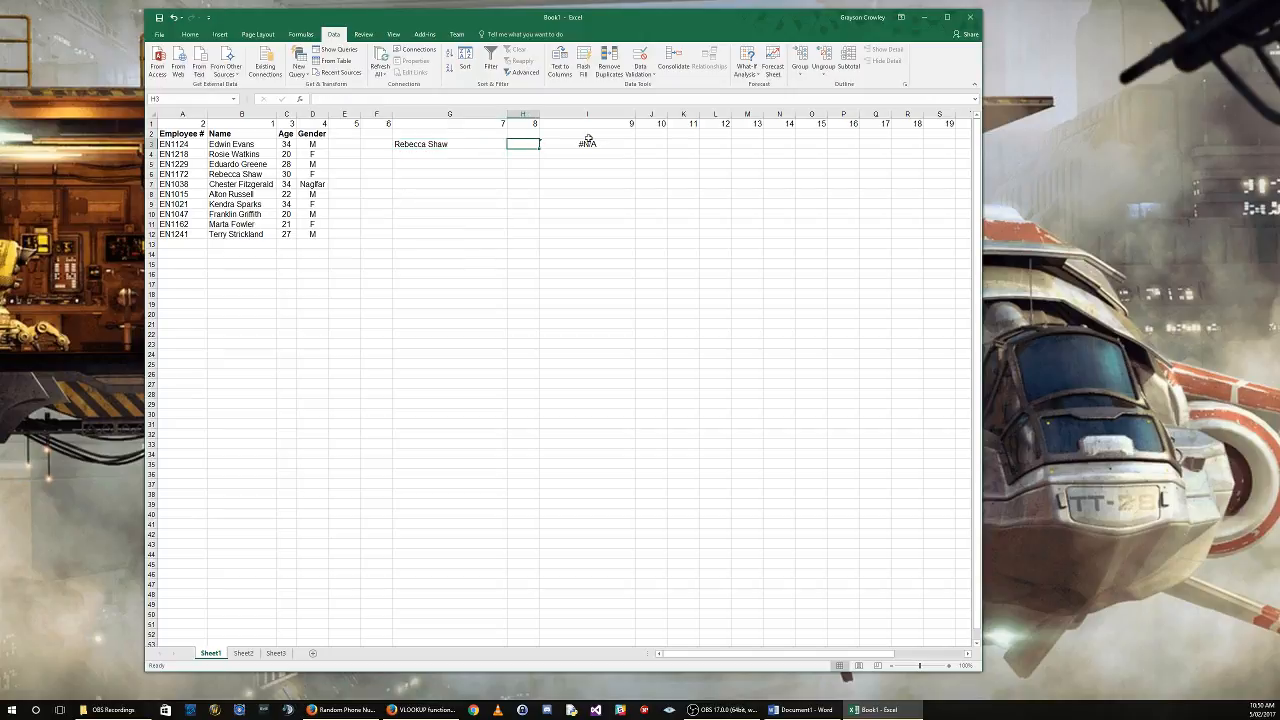
pyautogui.click(407, 99)
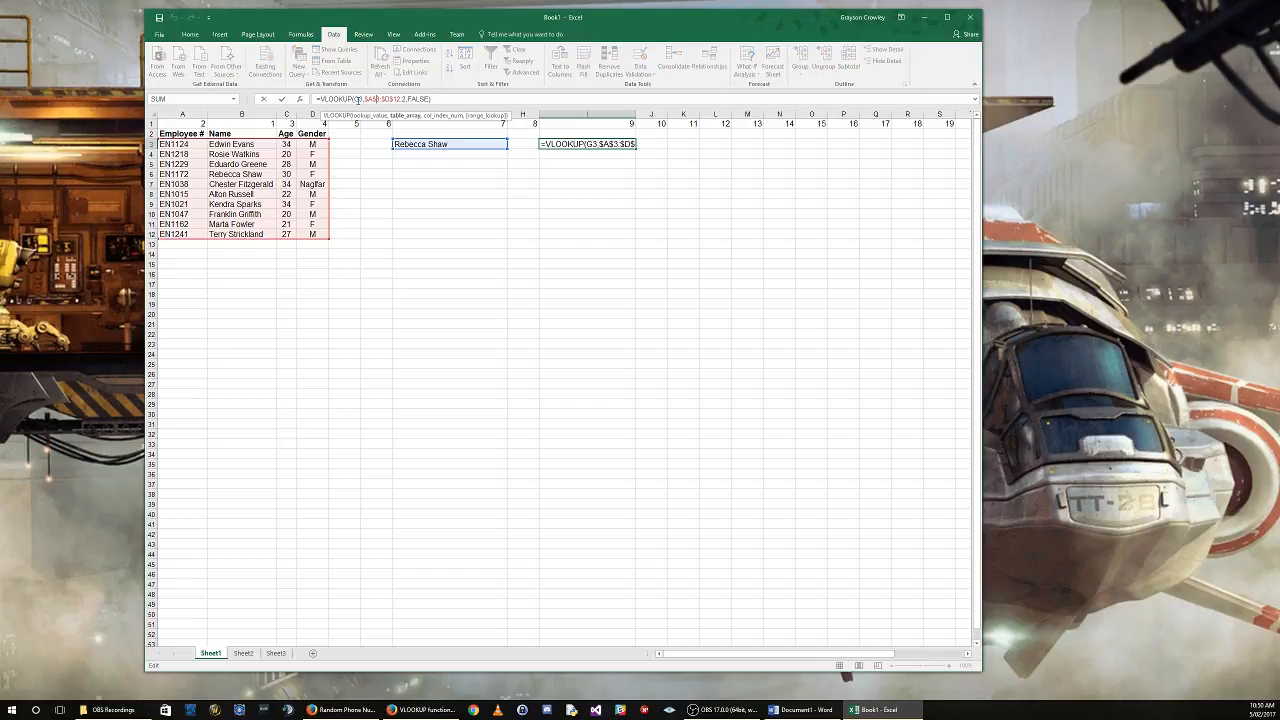
pyautogui.doubleClick(358, 100)
pyautogui.click(521, 145)
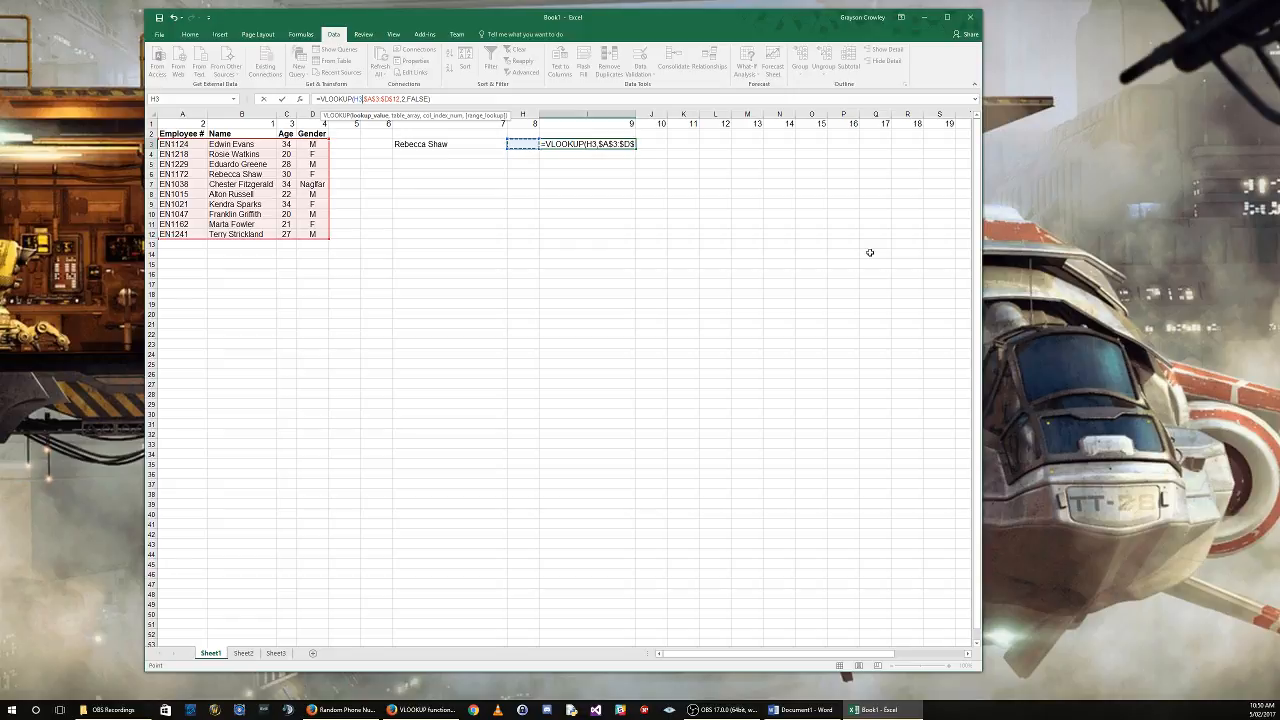
pyautogui.press('Return')
pyautogui.click(533, 146)
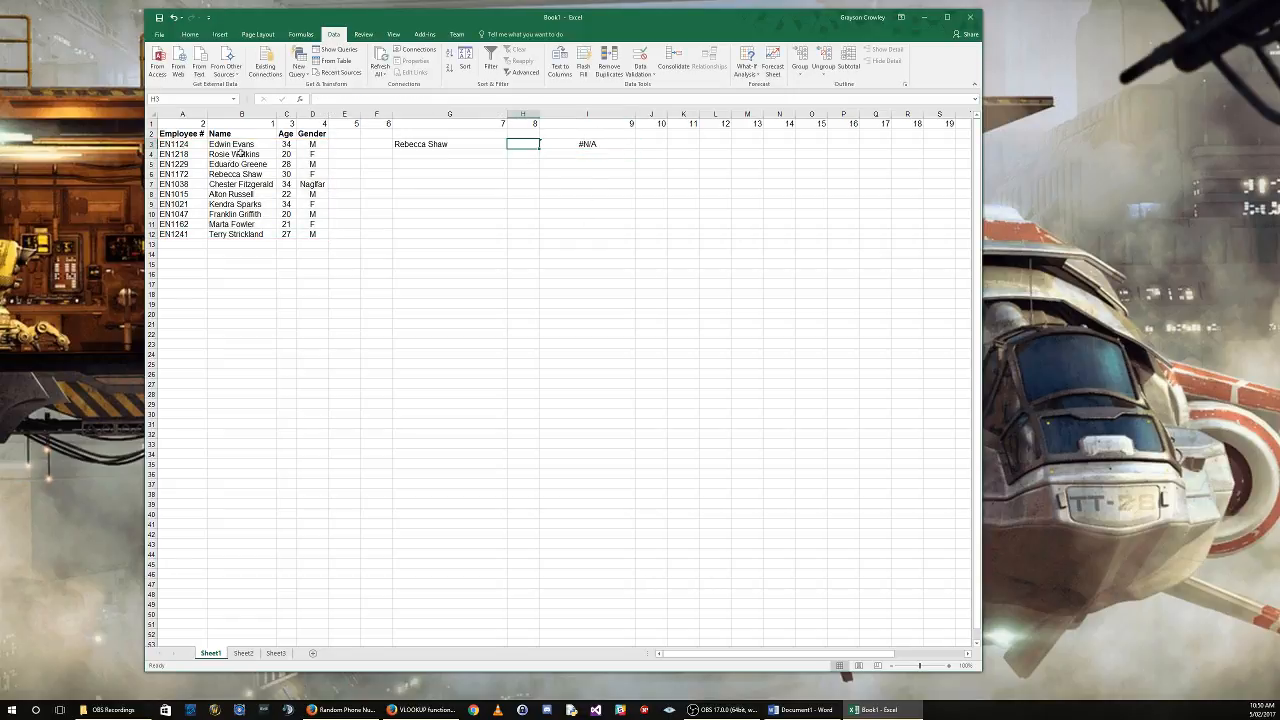
pyautogui.click(194, 154)
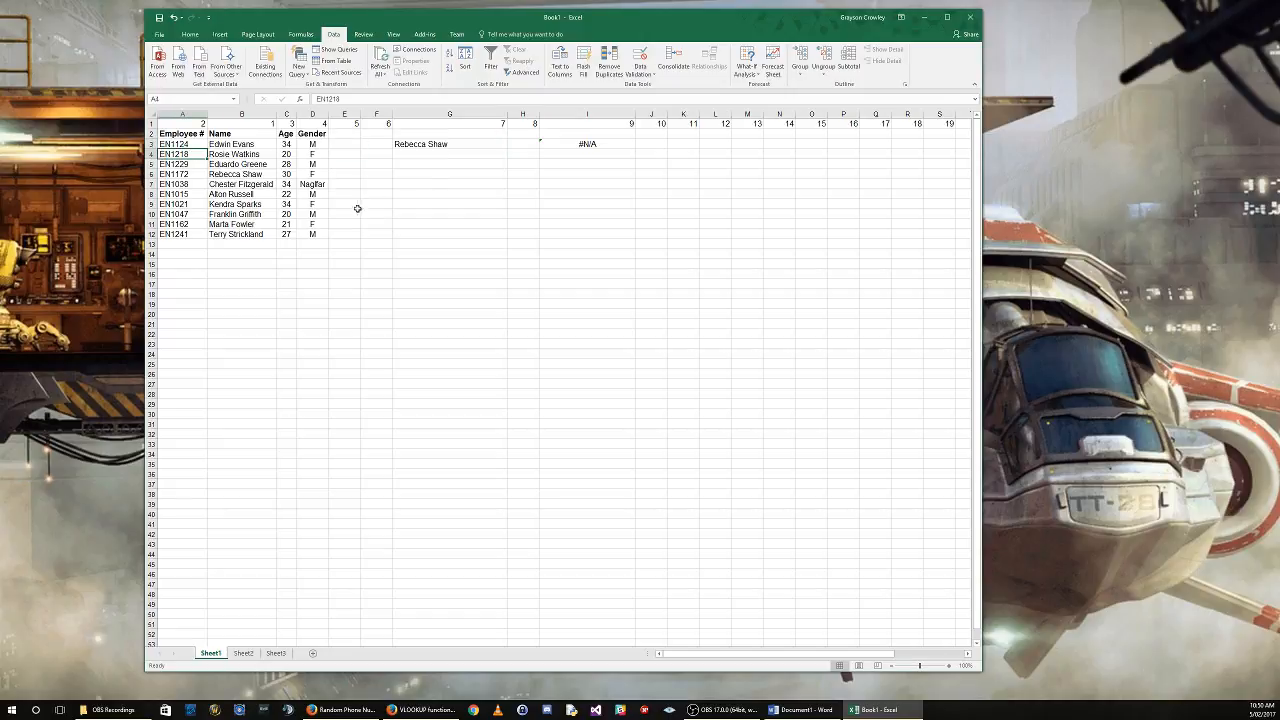
# Copy the employee number from A7 and paste it as a value into the lookup cell H3.
pyautogui.click(180, 194)
pyautogui.click(203, 184)
pyautogui.hotkey('ctrl', 'c')
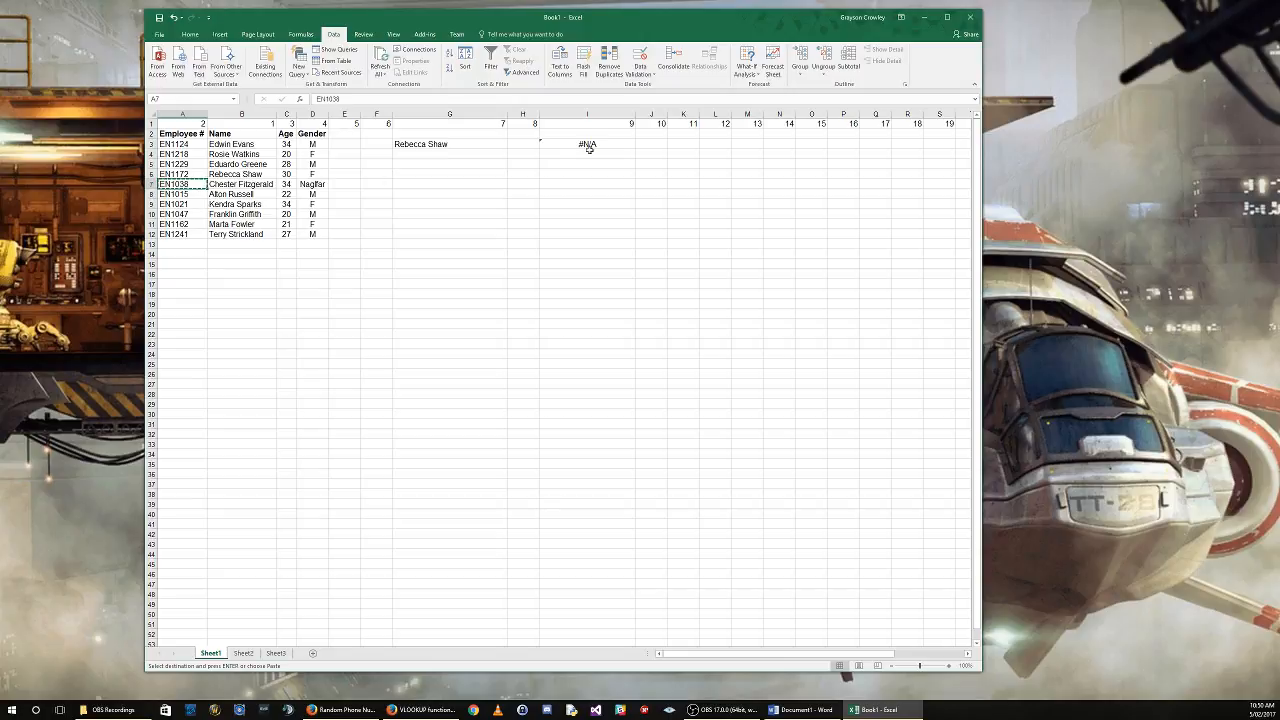
pyautogui.click(530, 147)
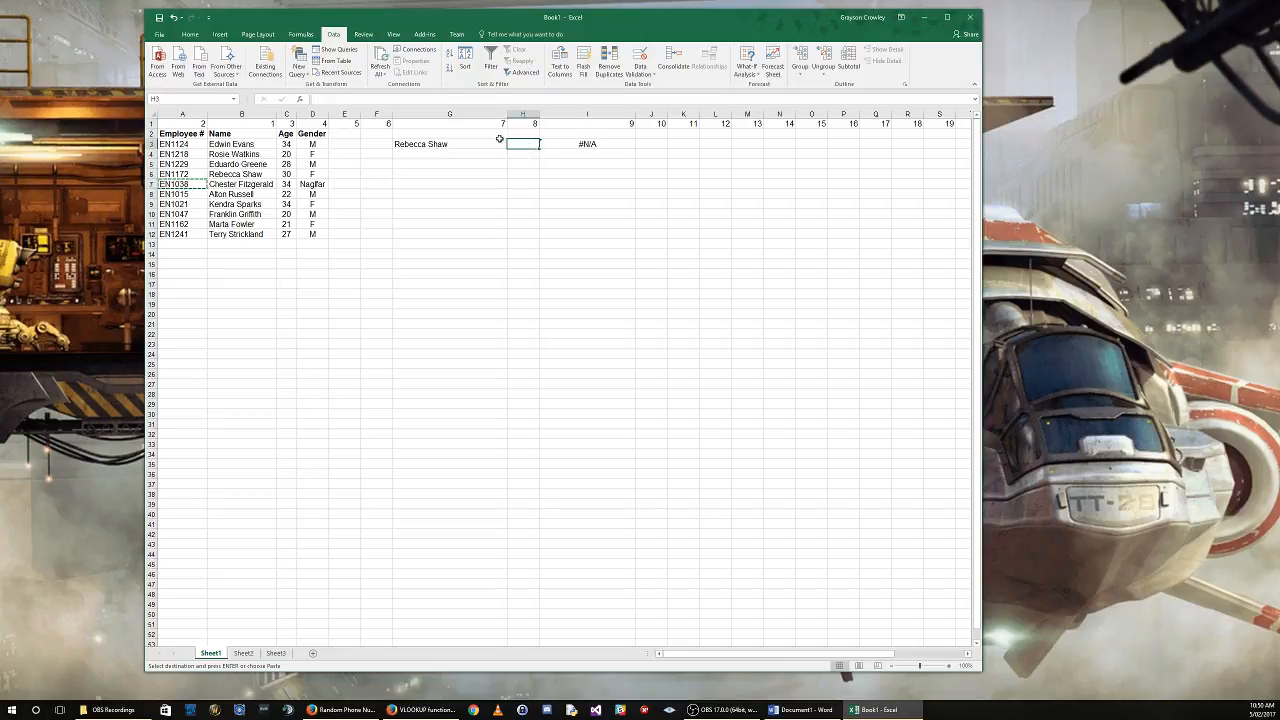
pyautogui.click(189, 34)
pyautogui.click(160, 76)
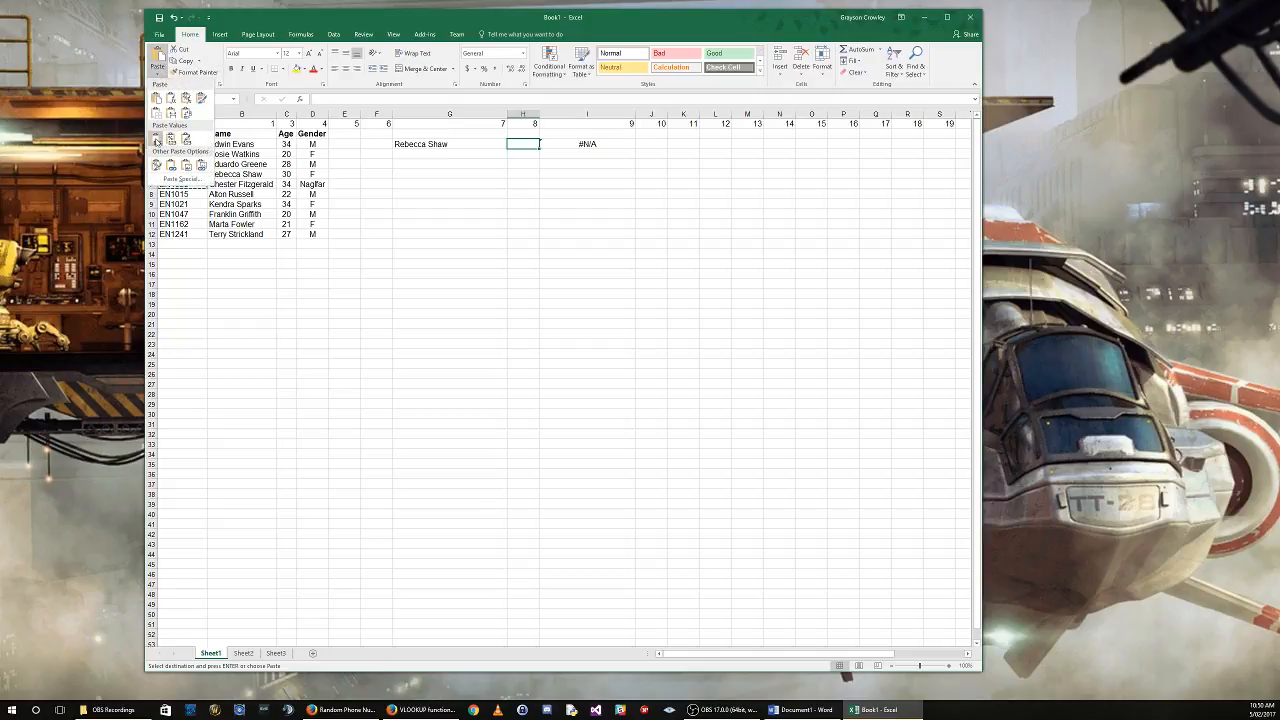
pyautogui.click(157, 139)
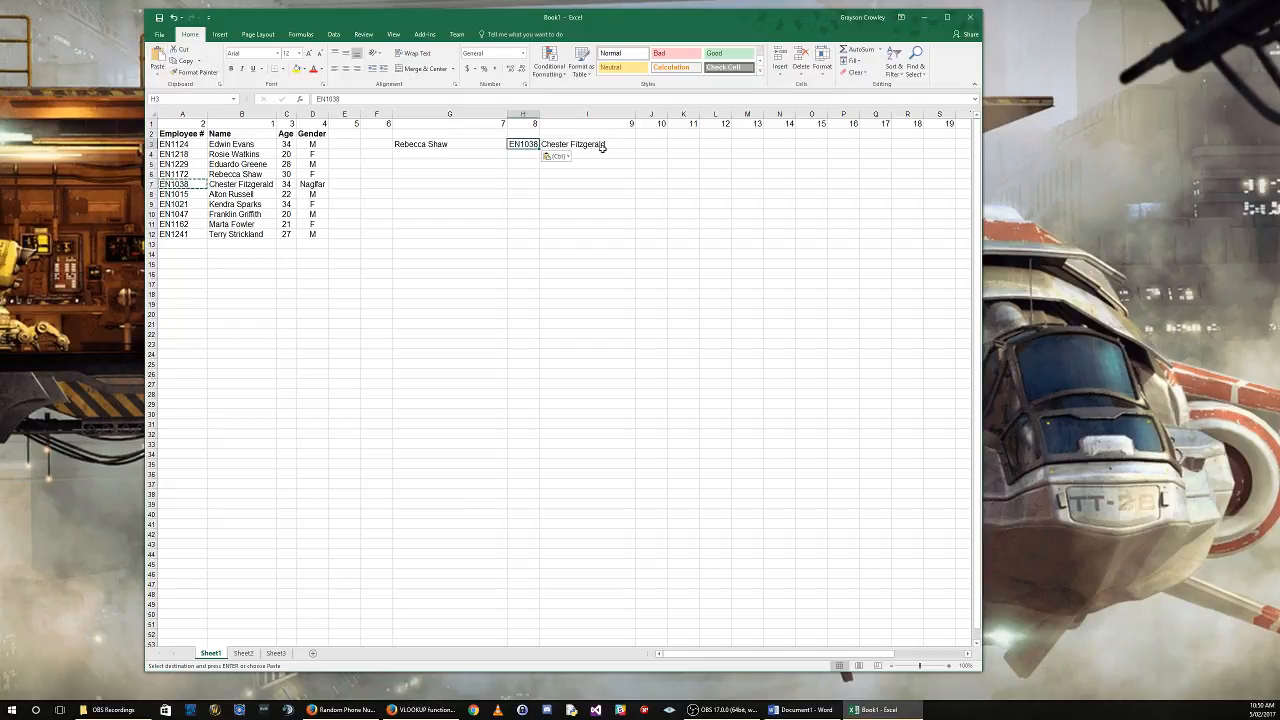
# Clear the copy marker and widen column H slightly to separate the employee number from the lookup result.
pyautogui.click(605, 144)
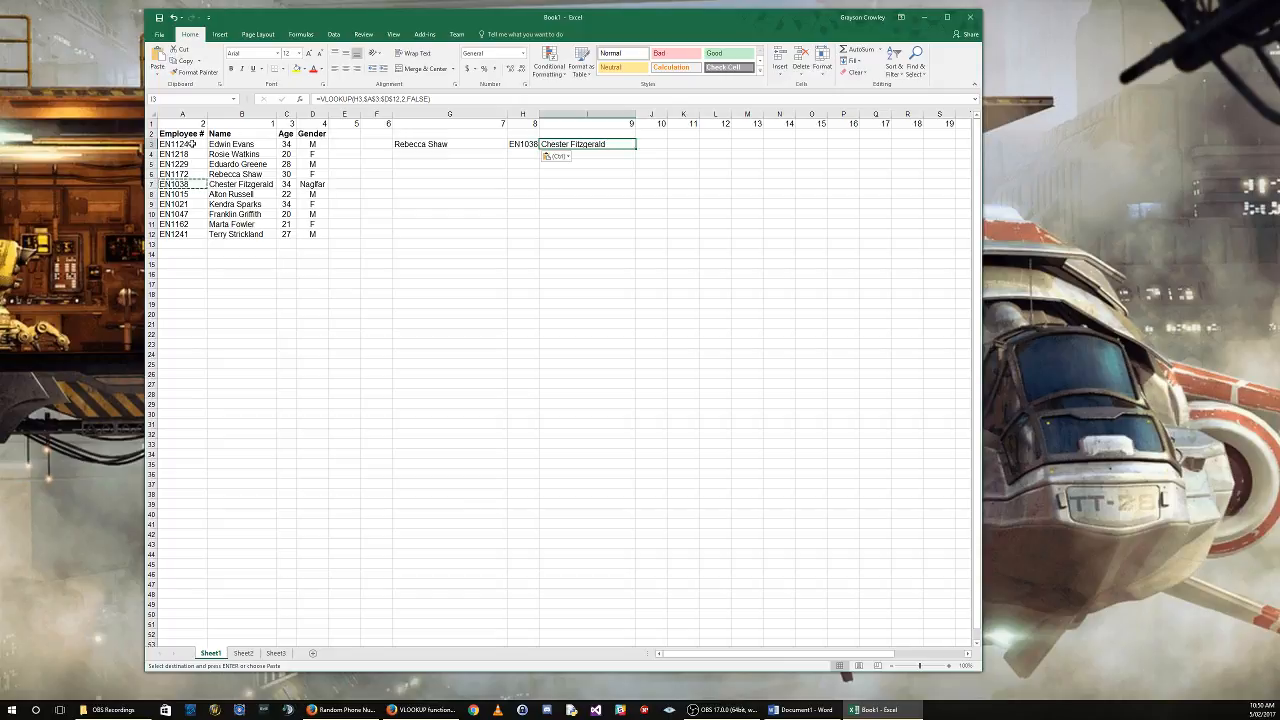
pyautogui.press('Escape')
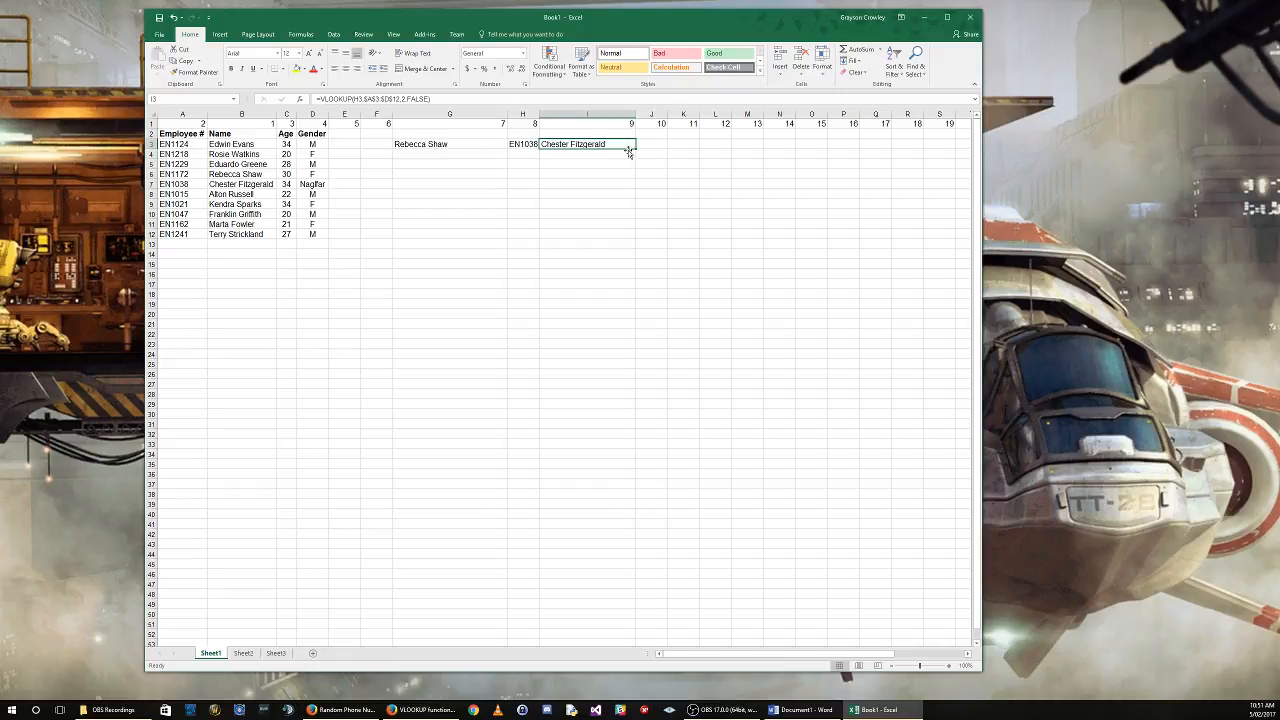
pyautogui.moveTo(538, 114); pyautogui.dragTo(549, 114)
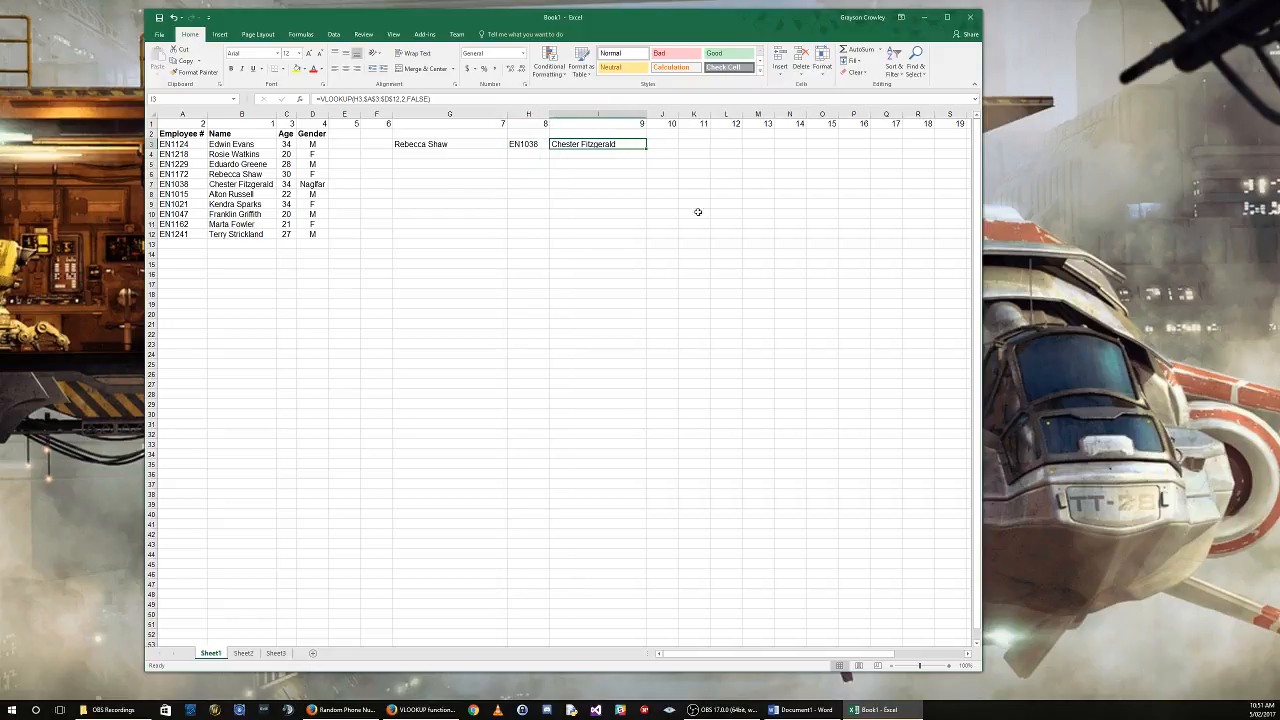
pyautogui.click(245, 144)
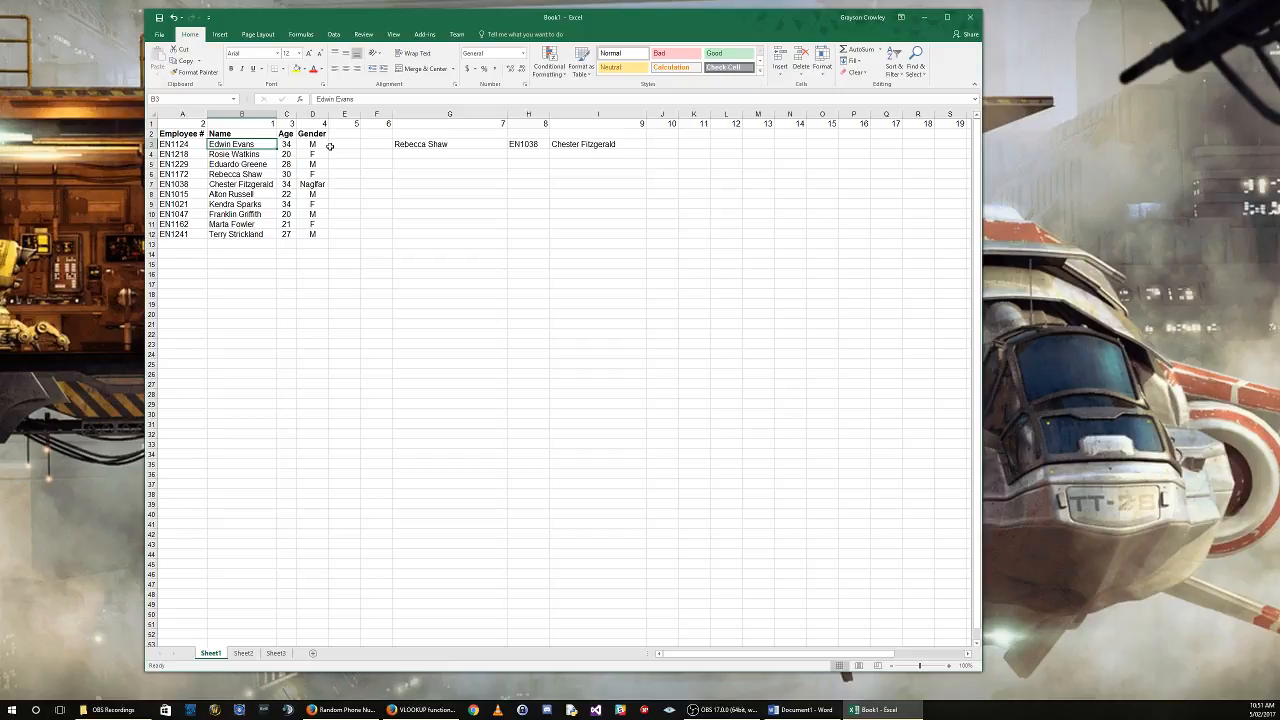
pyautogui.click(442, 162)
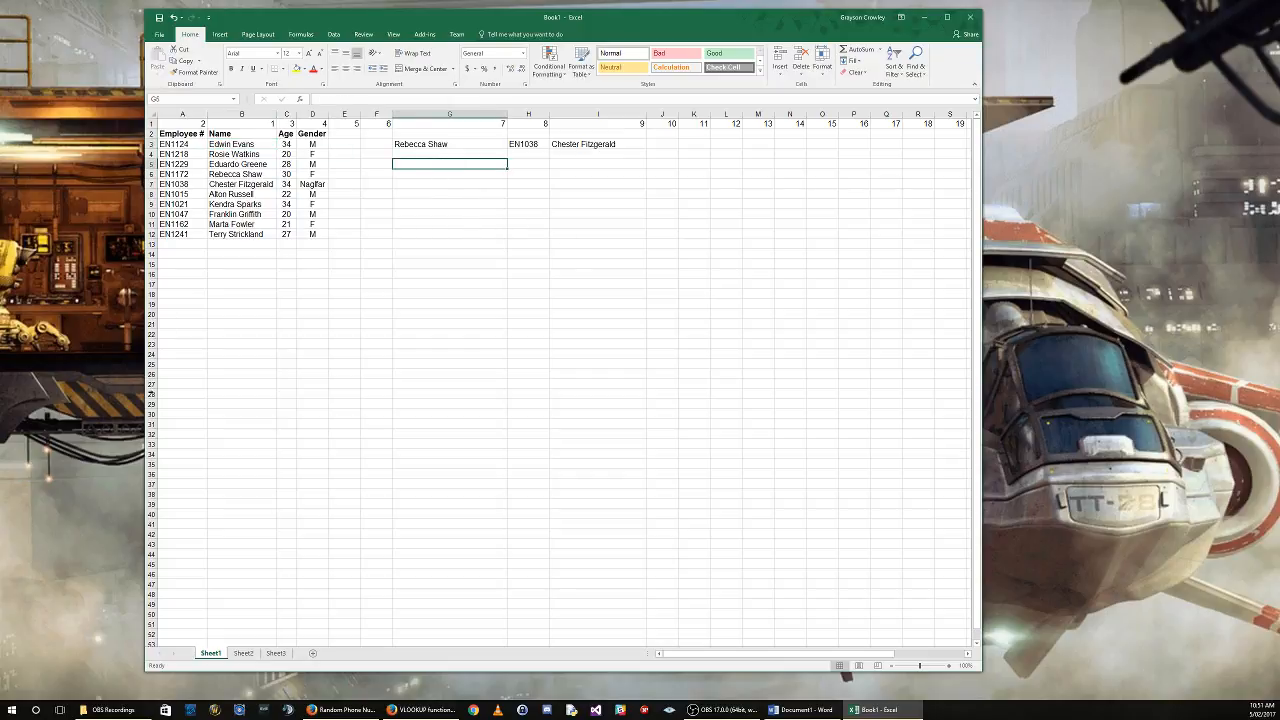
# Number the columns of the Sheet2 table from 1 to 7 in cells A1 to G1.
pyautogui.click(243, 653)
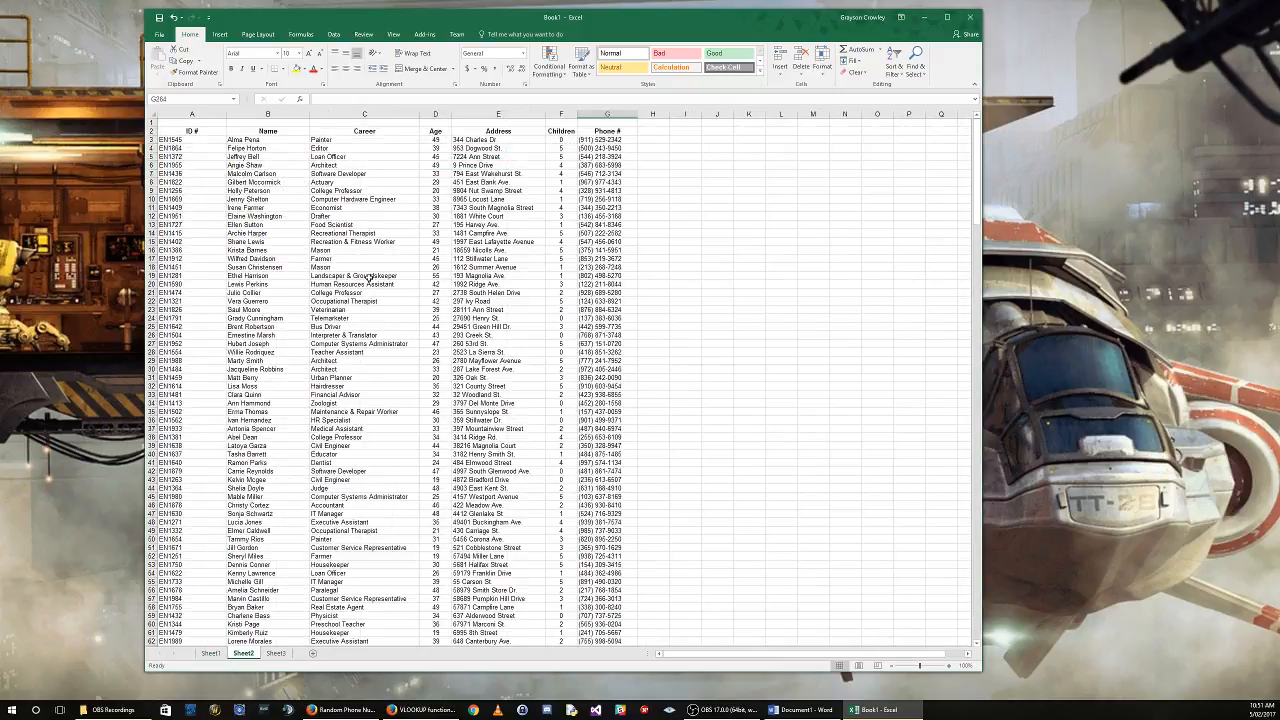
pyautogui.click(205, 121)
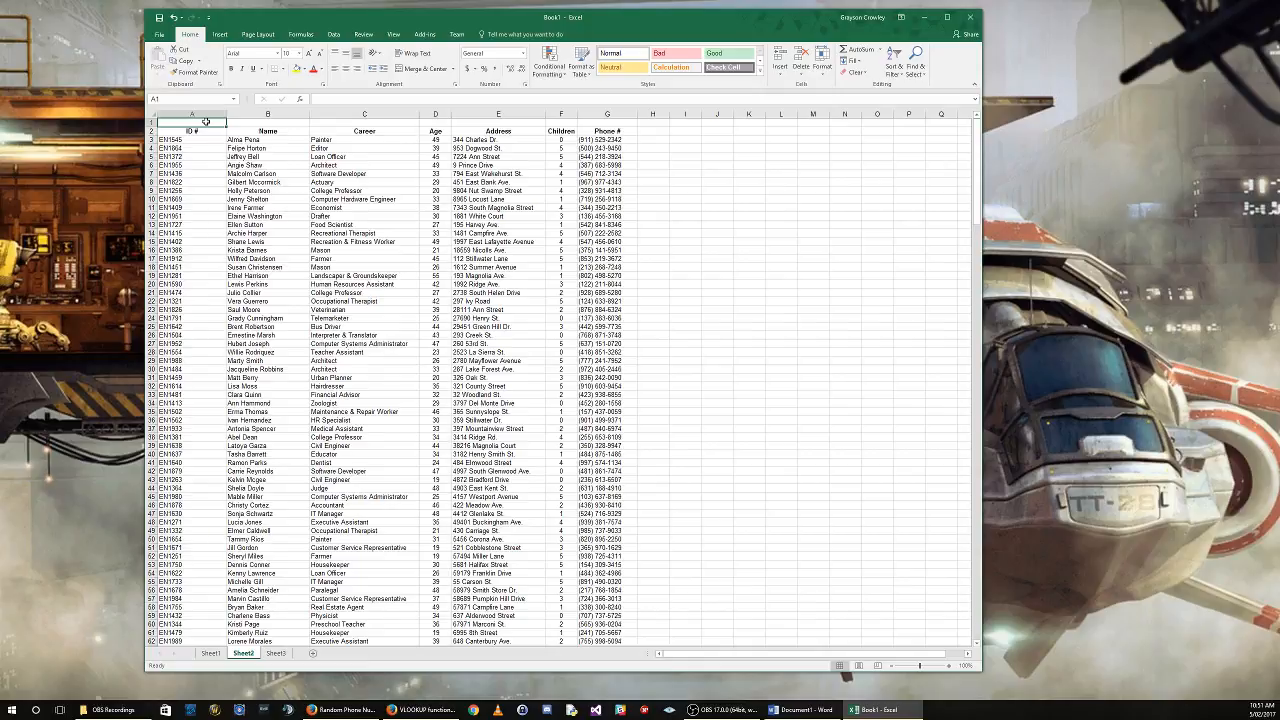
pyautogui.write('1')
pyautogui.press('Tab')
pyautogui.write('2')
pyautogui.press('Tab')
pyautogui.write('3')
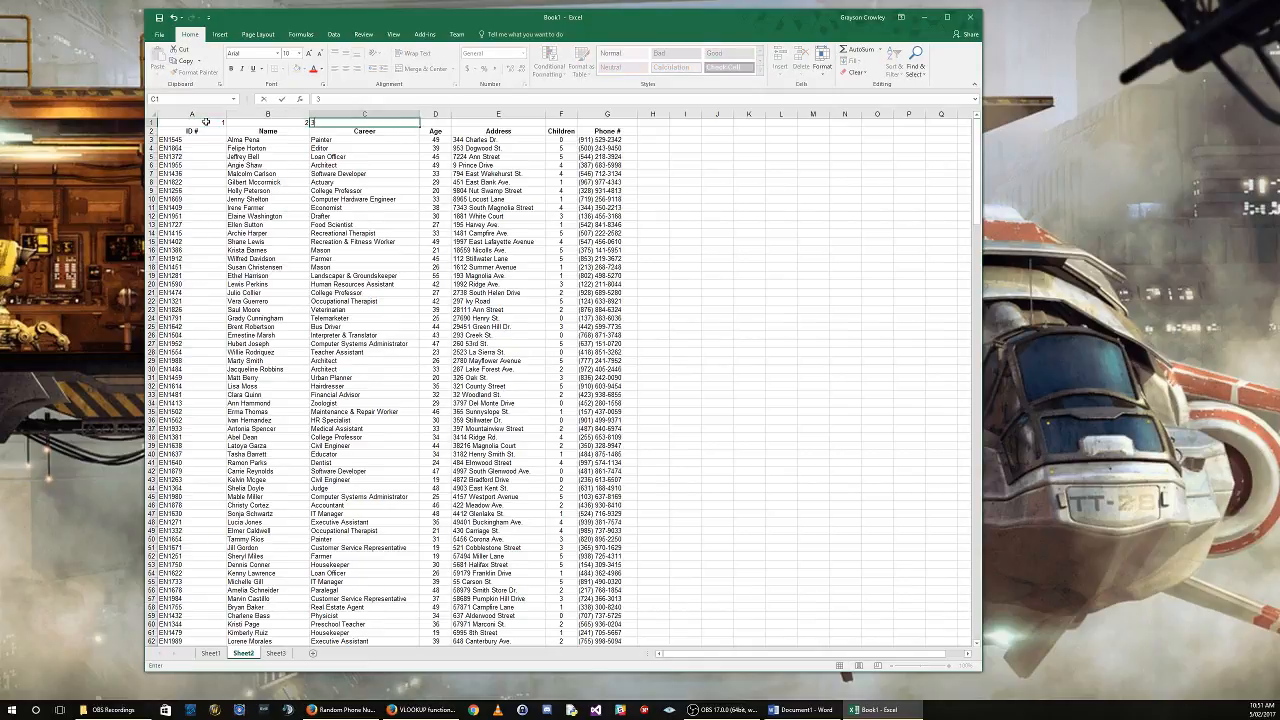
pyautogui.press('Tab')
pyautogui.write('4')
pyautogui.press('Tab')
pyautogui.write('5')
pyautogui.press('Tab')
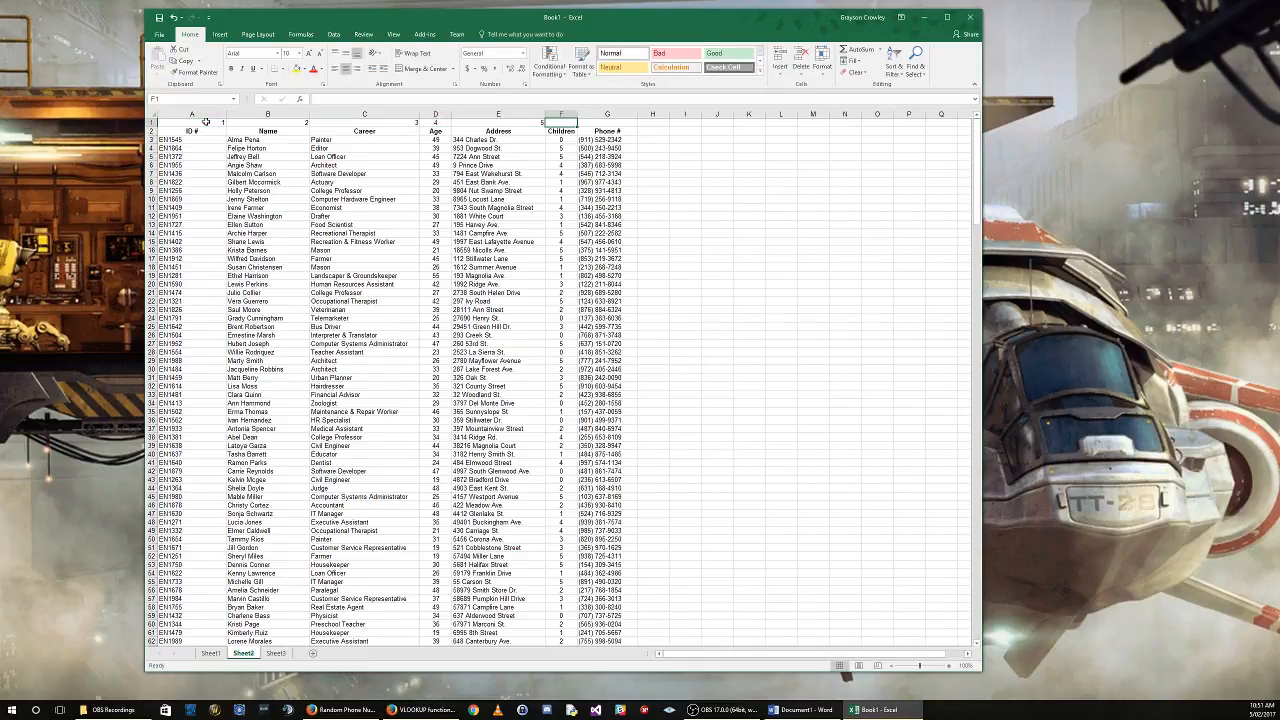
pyautogui.write('6')
pyautogui.press('Tab')
pyautogui.write('7')
pyautogui.press('Tab')
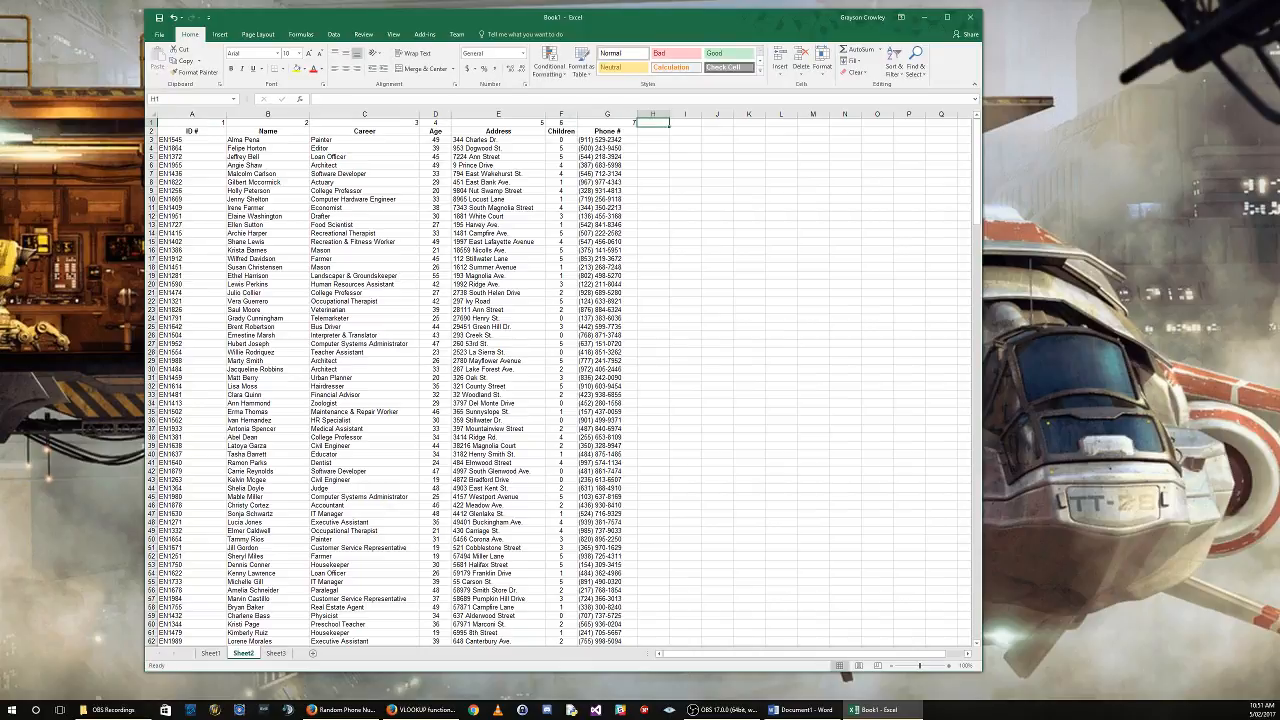
# Center the column numbers in A1:G1.
pyautogui.moveTo(198, 122); pyautogui.dragTo(622, 122)
pyautogui.click(346, 68)
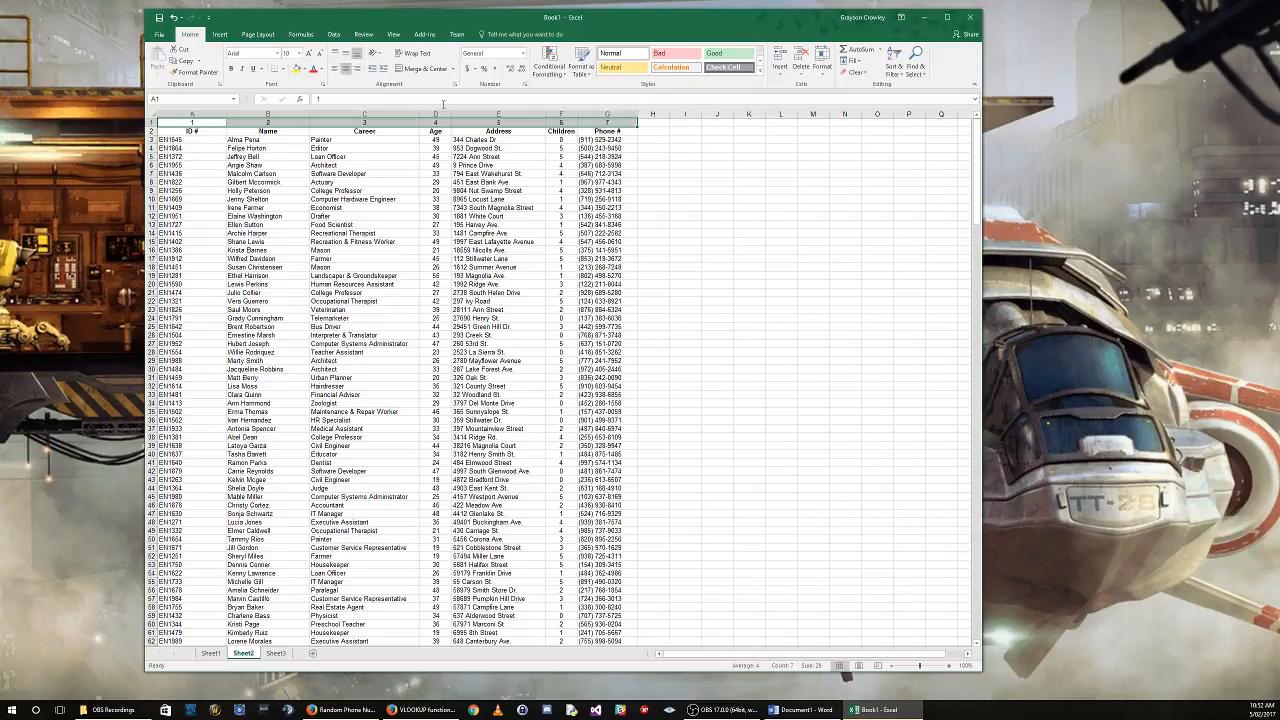
pyautogui.click(687, 232)
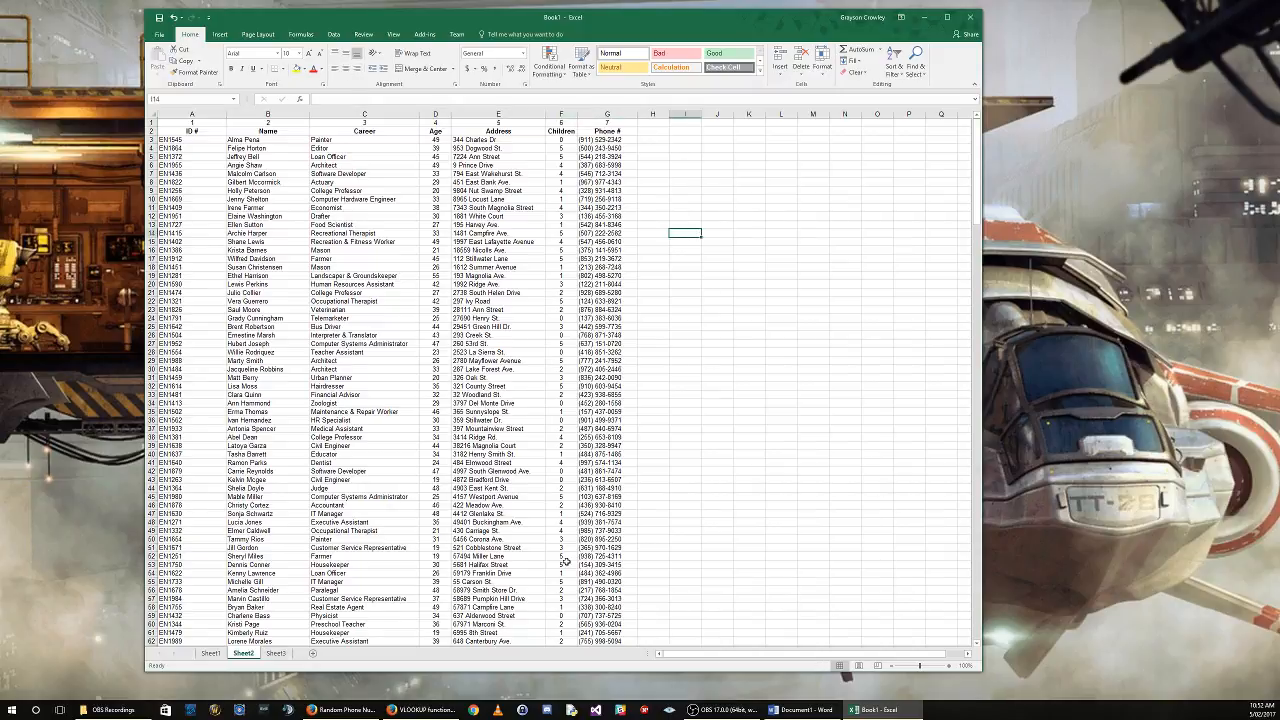
# Switch to the browser to view the RandomLists phone number page, then return to Excel and look through the Sheet2 table.
pyautogui.click(350, 709)
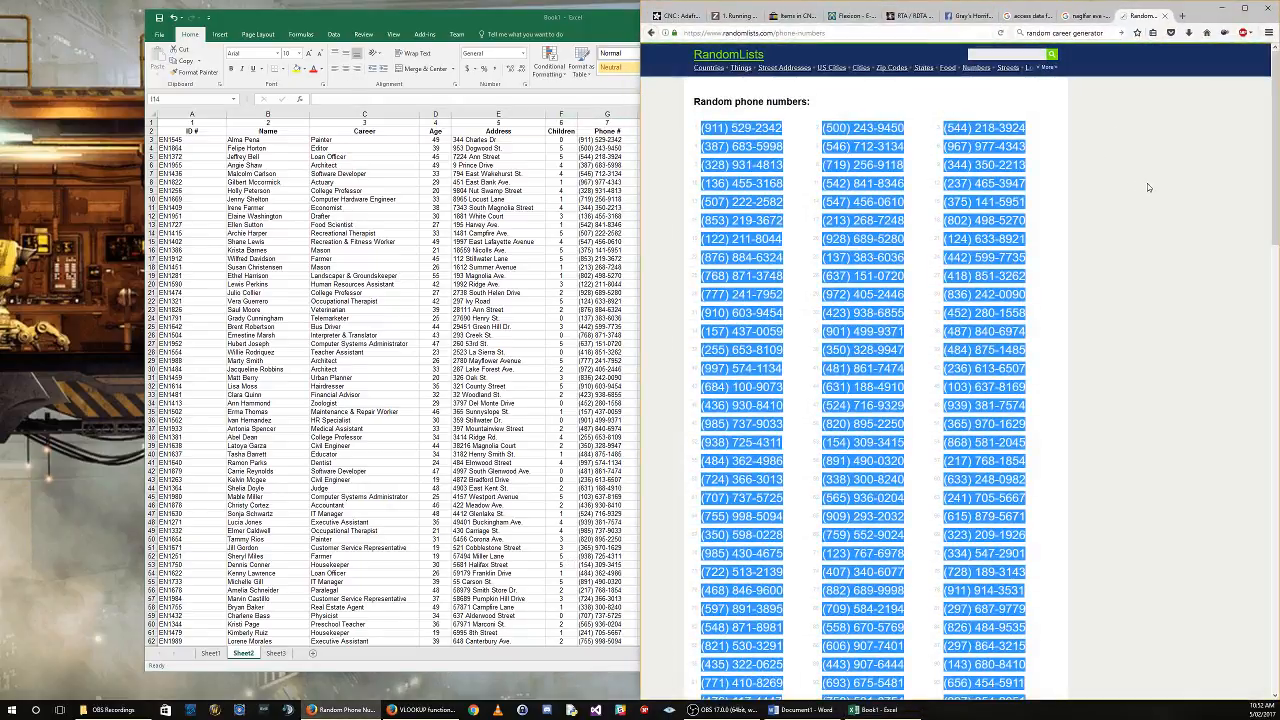
pyautogui.click(1150, 188)
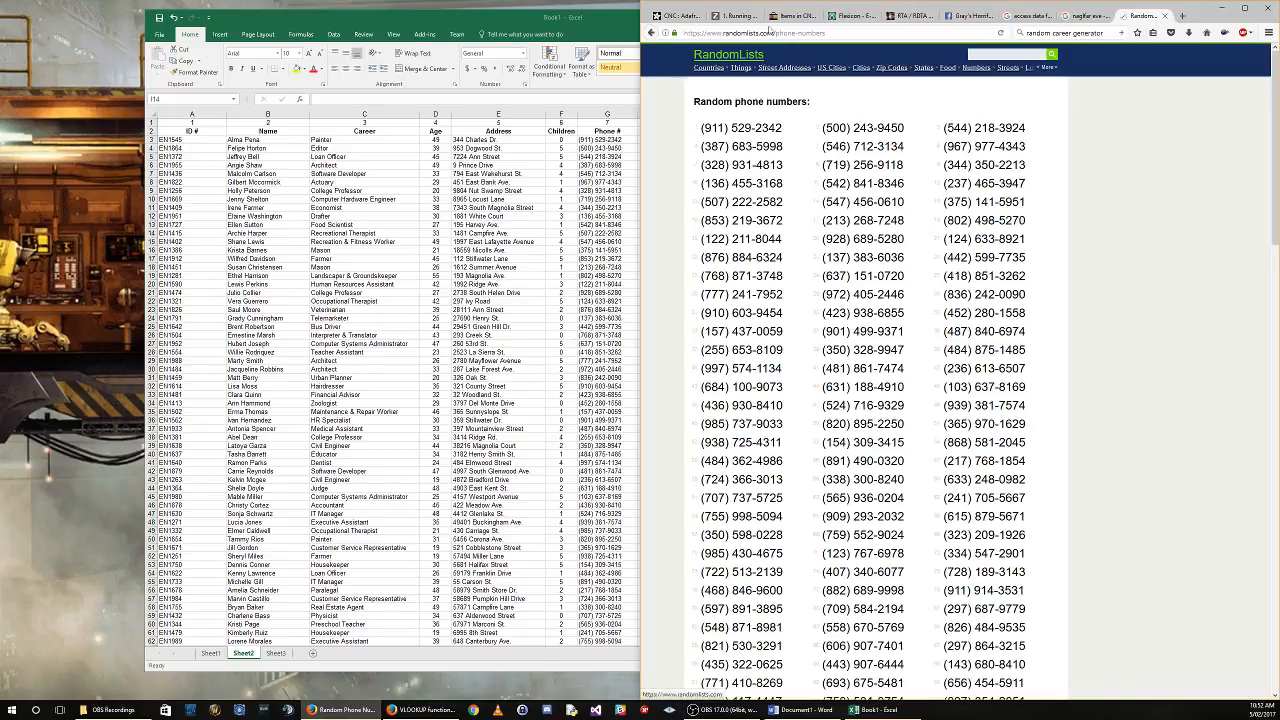
pyautogui.click(1213, 13)
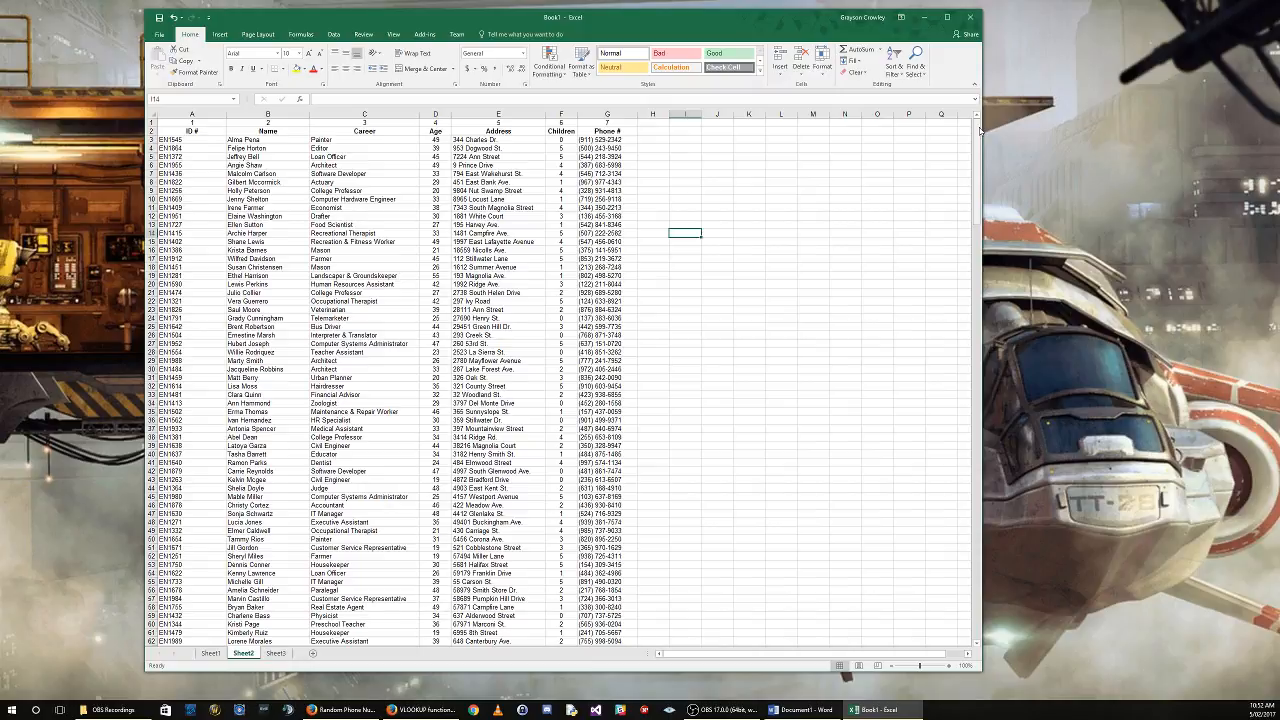
pyautogui.moveTo(979, 129)
pyautogui.mouseDown()
pyautogui.moveTo(985, 470)
pyautogui.moveTo(1001, 248)
pyautogui.moveTo(992, 122)
pyautogui.mouseUp()
pyautogui.scroll(-5, 589, 411)
pyautogui.scroll(5, 583, 420)
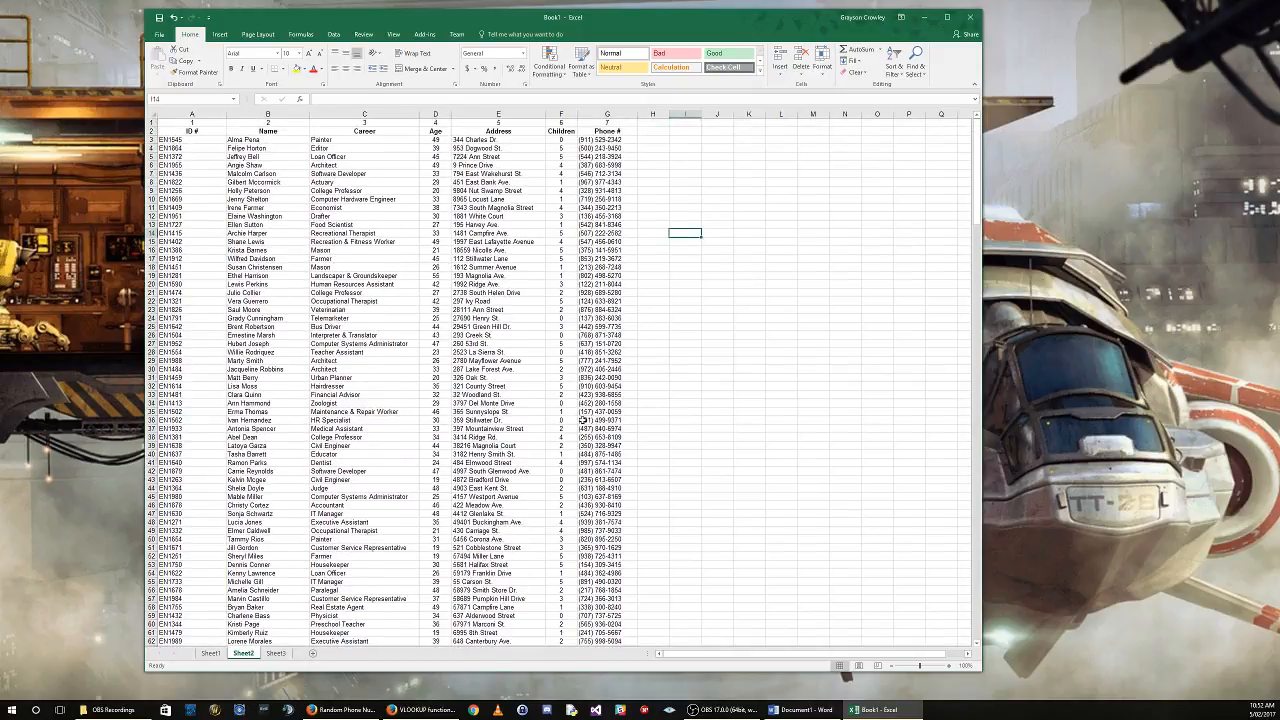
# Copy the Name, Age and Address headings from row 2 and paste them as values starting at K2.
pyautogui.click(425, 350)
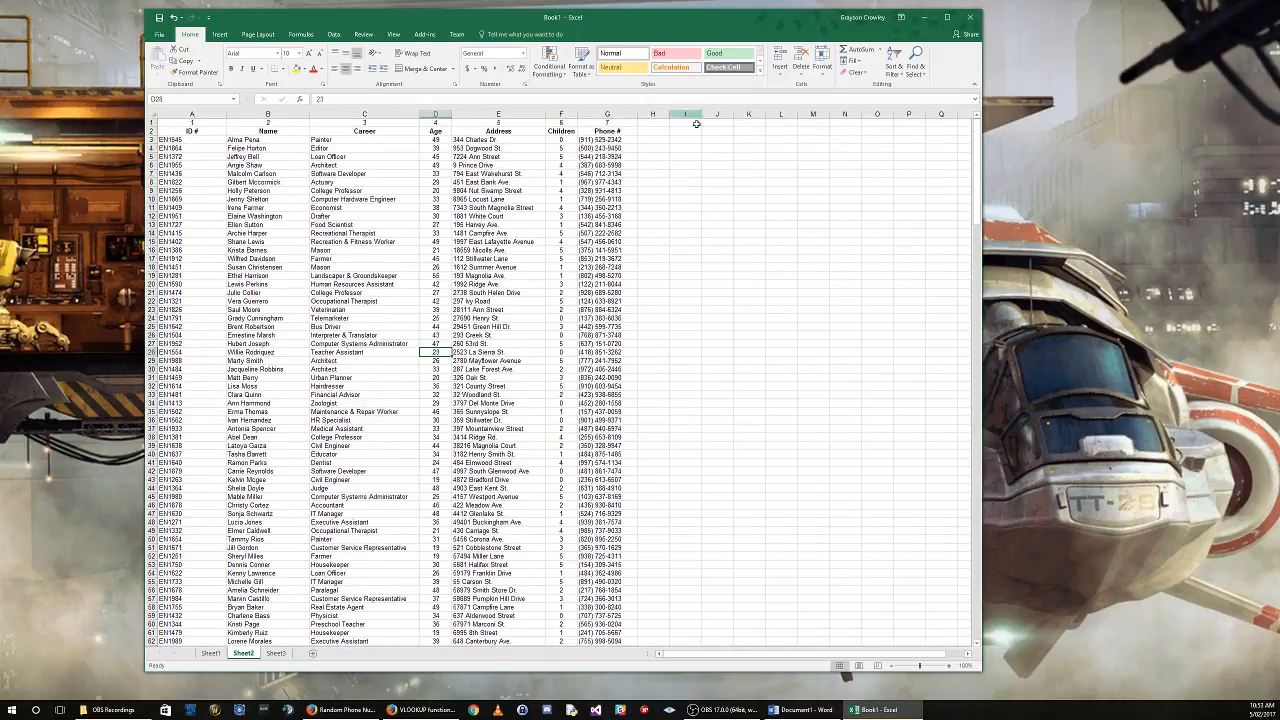
pyautogui.click(752, 131)
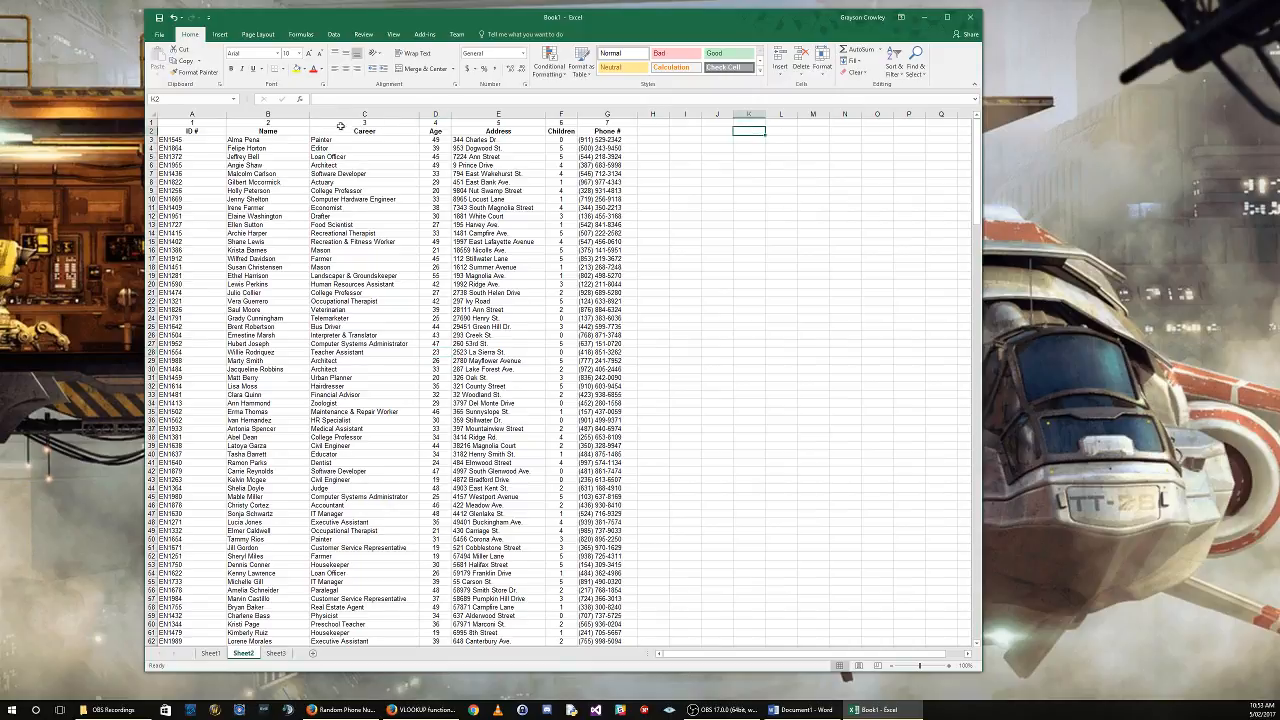
pyautogui.click(270, 131)
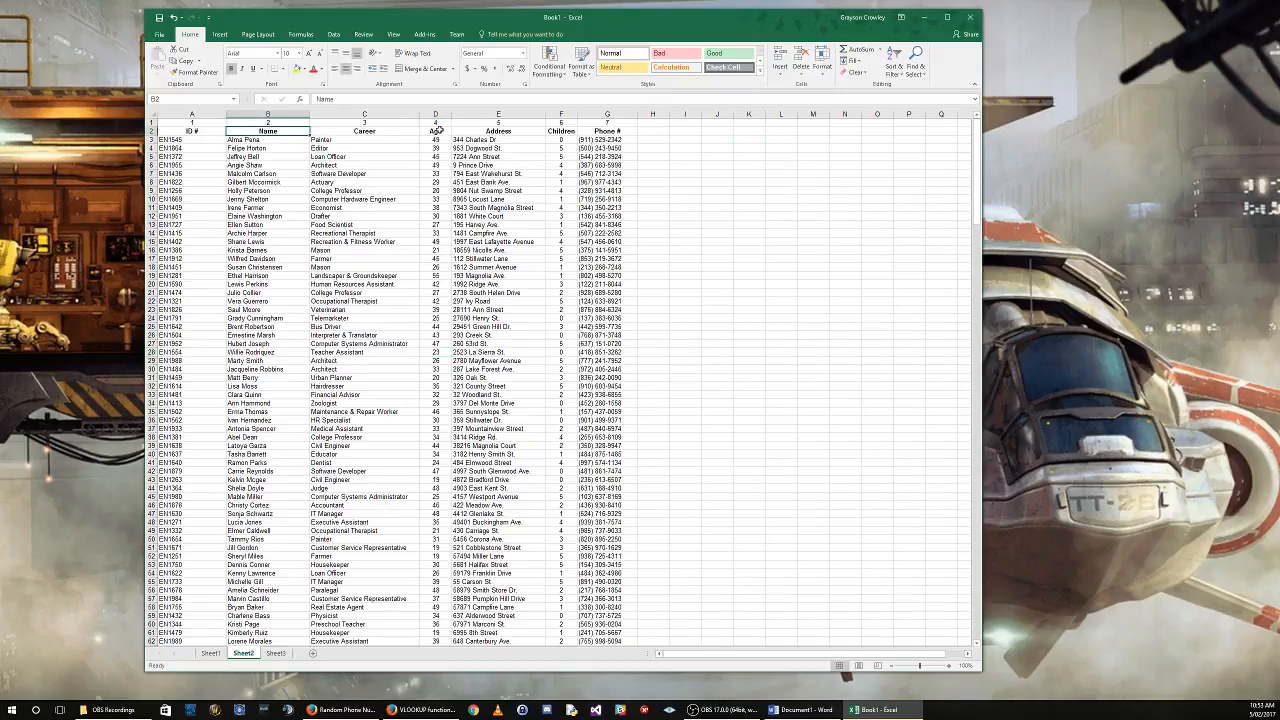
pyautogui.keyDown('ctrl'); pyautogui.click(507, 131); pyautogui.keyUp('ctrl')
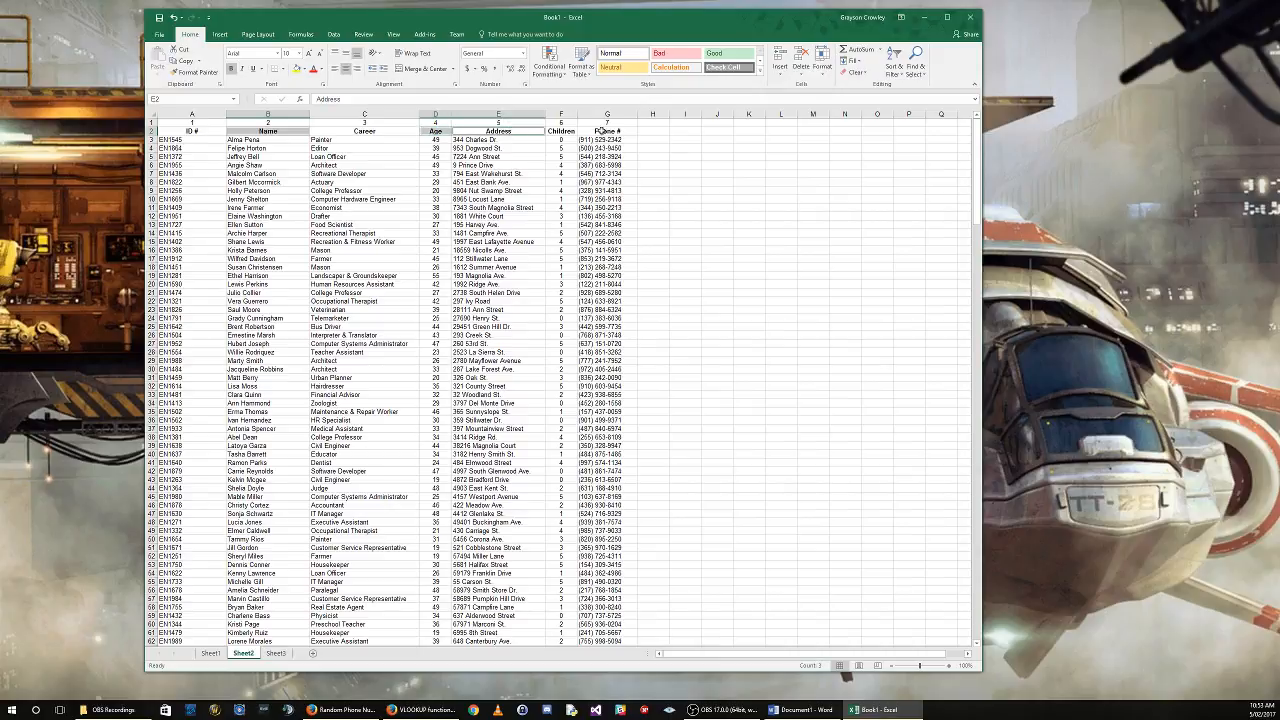
pyautogui.hotkey('ctrl', 'c')
pyautogui.click(749, 131)
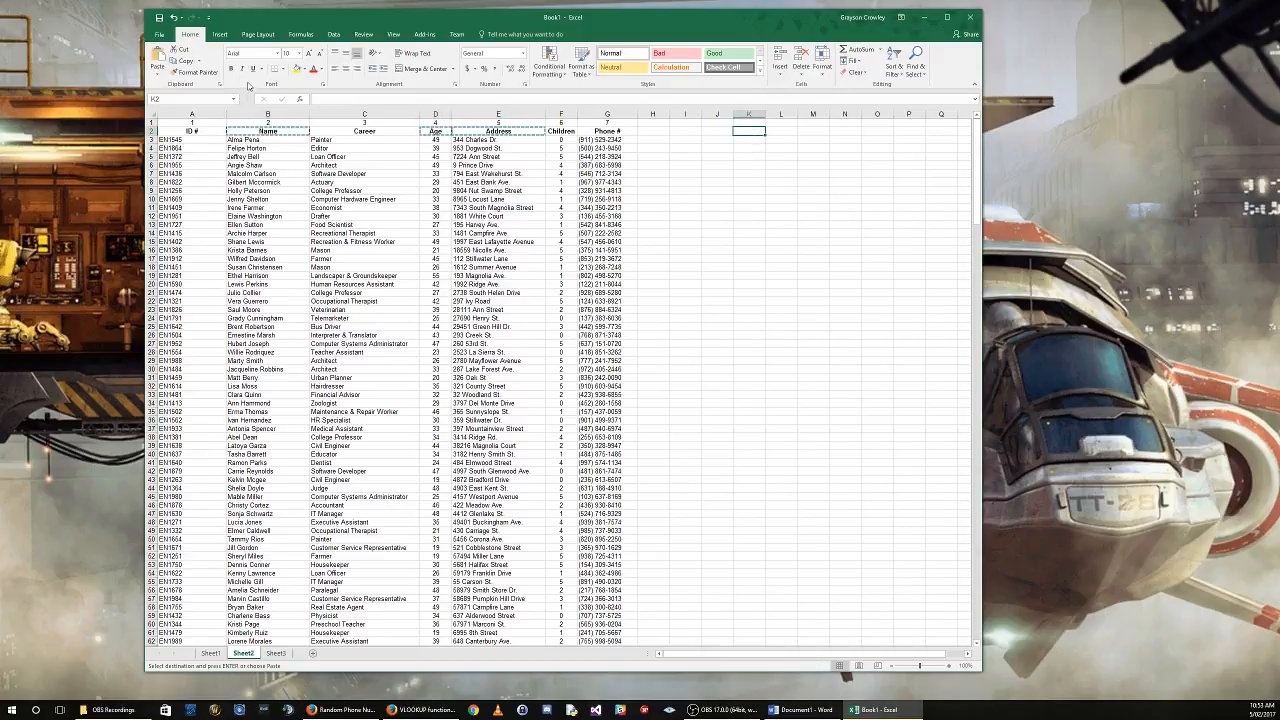
pyautogui.click(163, 70)
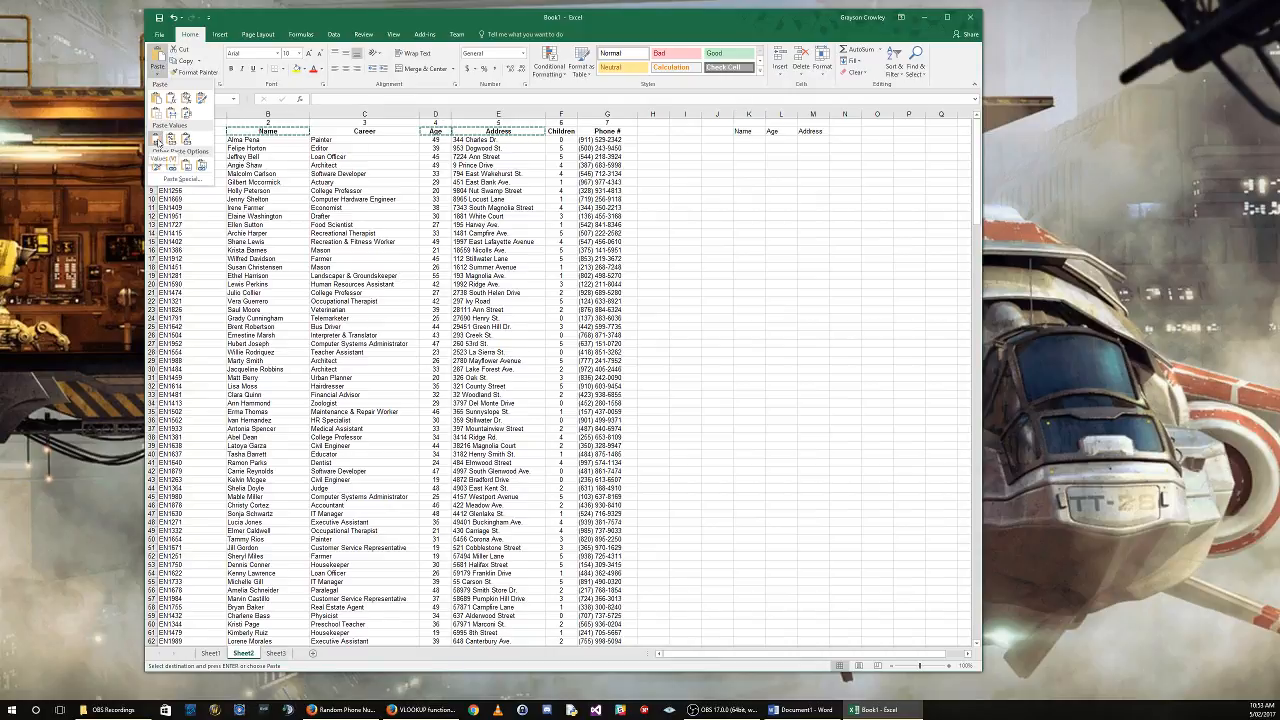
pyautogui.click(156, 139)
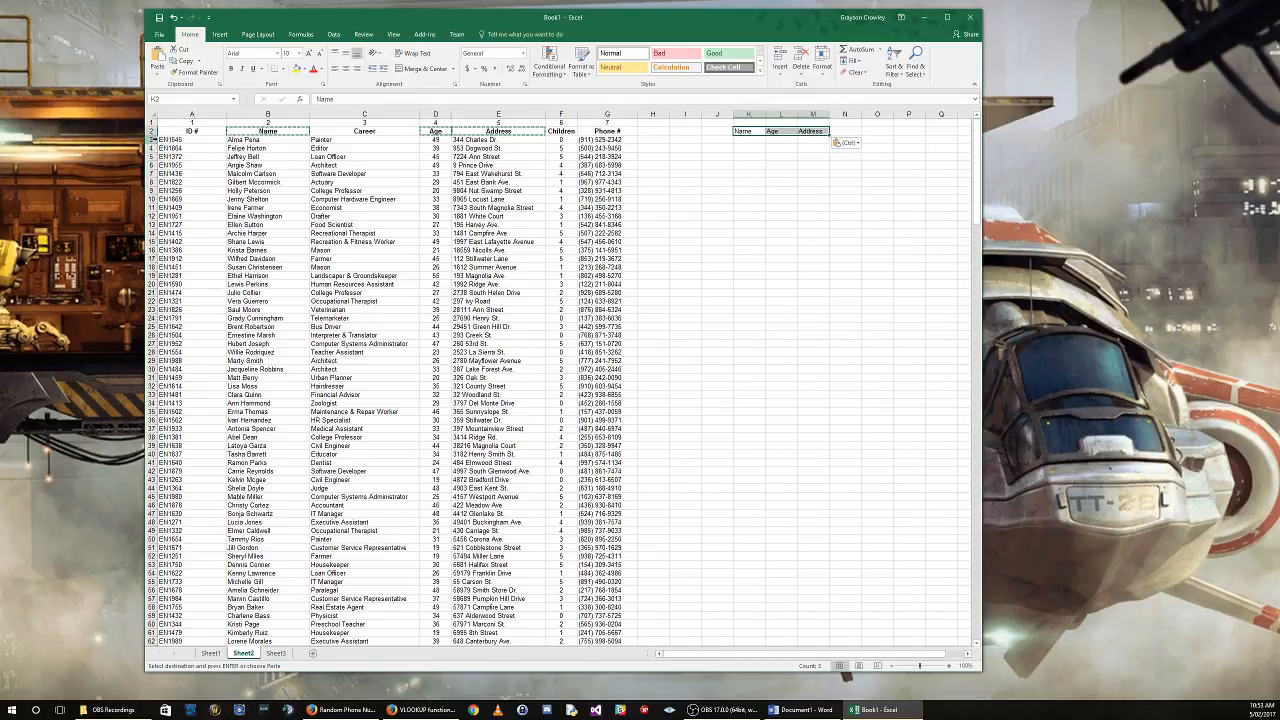
# Start a VLOOKUP formula in K3 under the Name heading, using J3 as the lookup value.
pyautogui.click(716, 139)
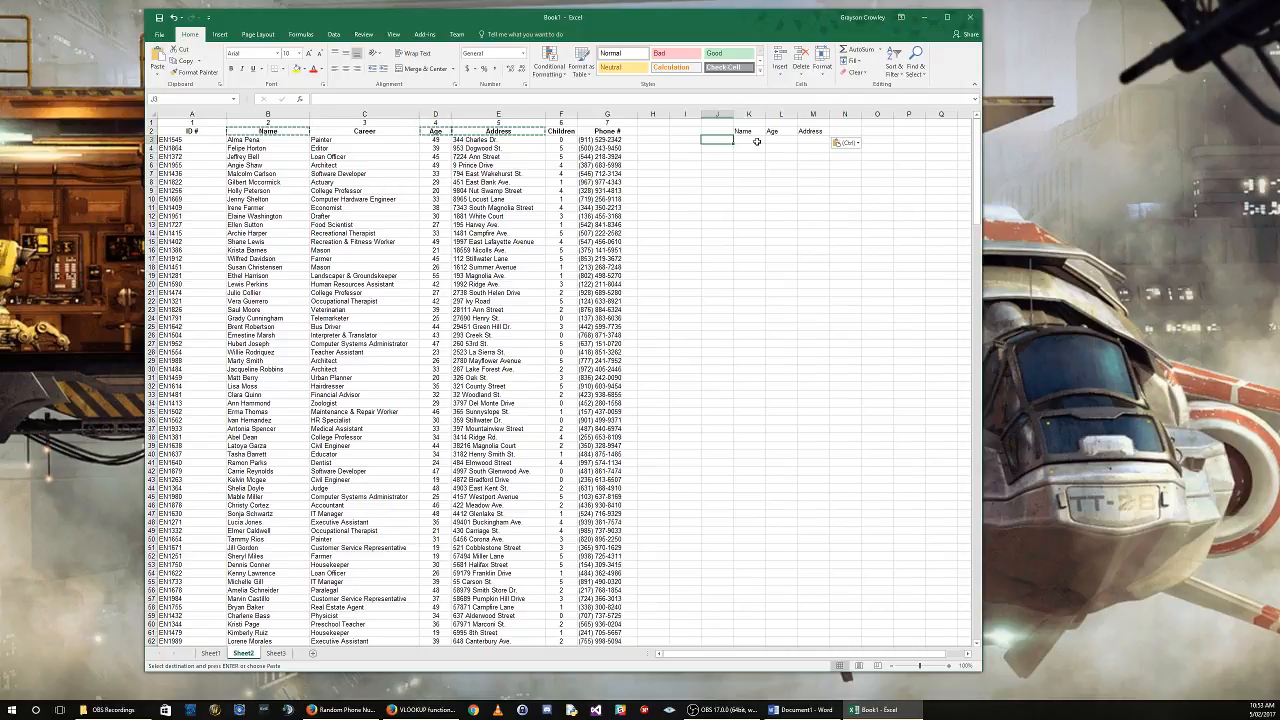
pyautogui.press('Right')
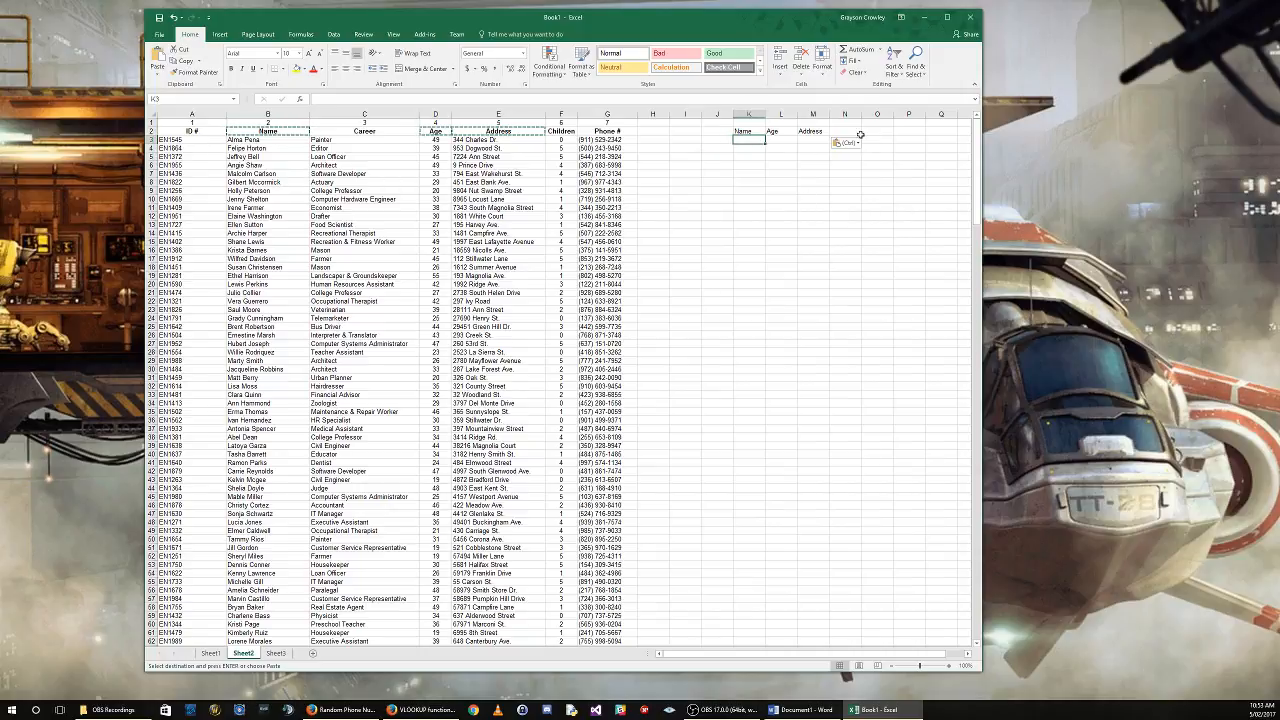
pyautogui.write('vloo')
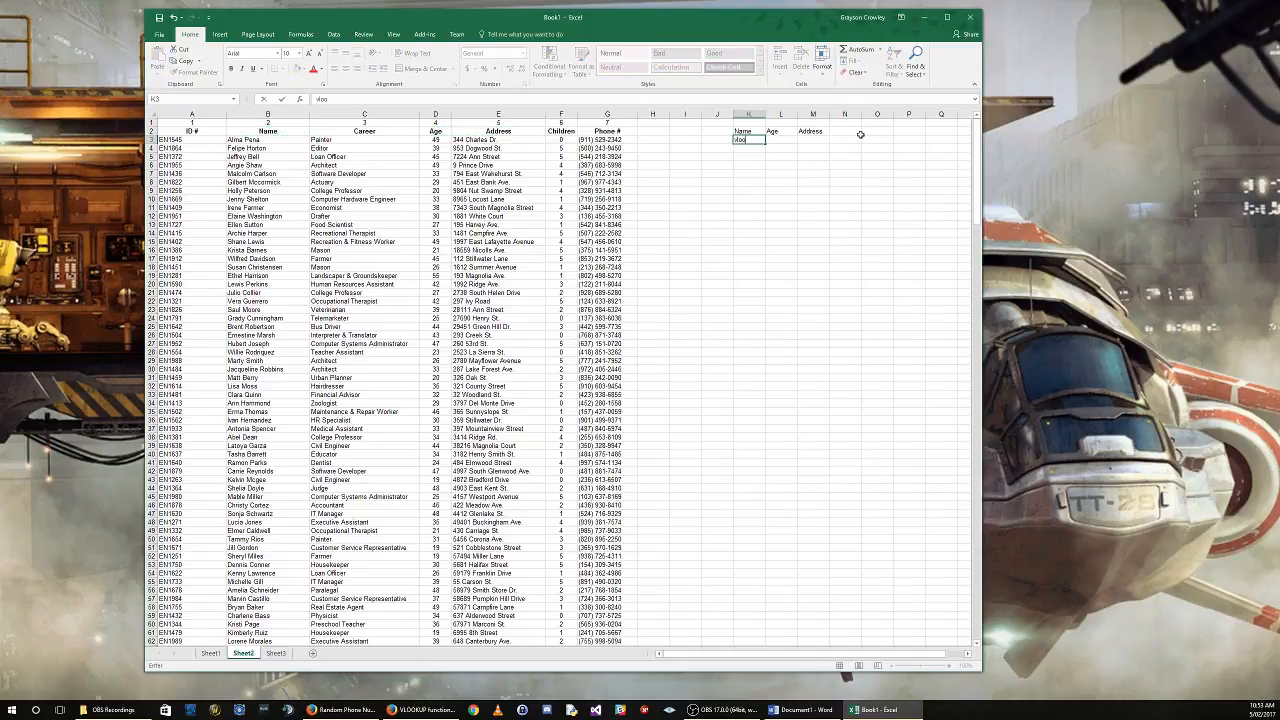
pyautogui.write('=vloo')
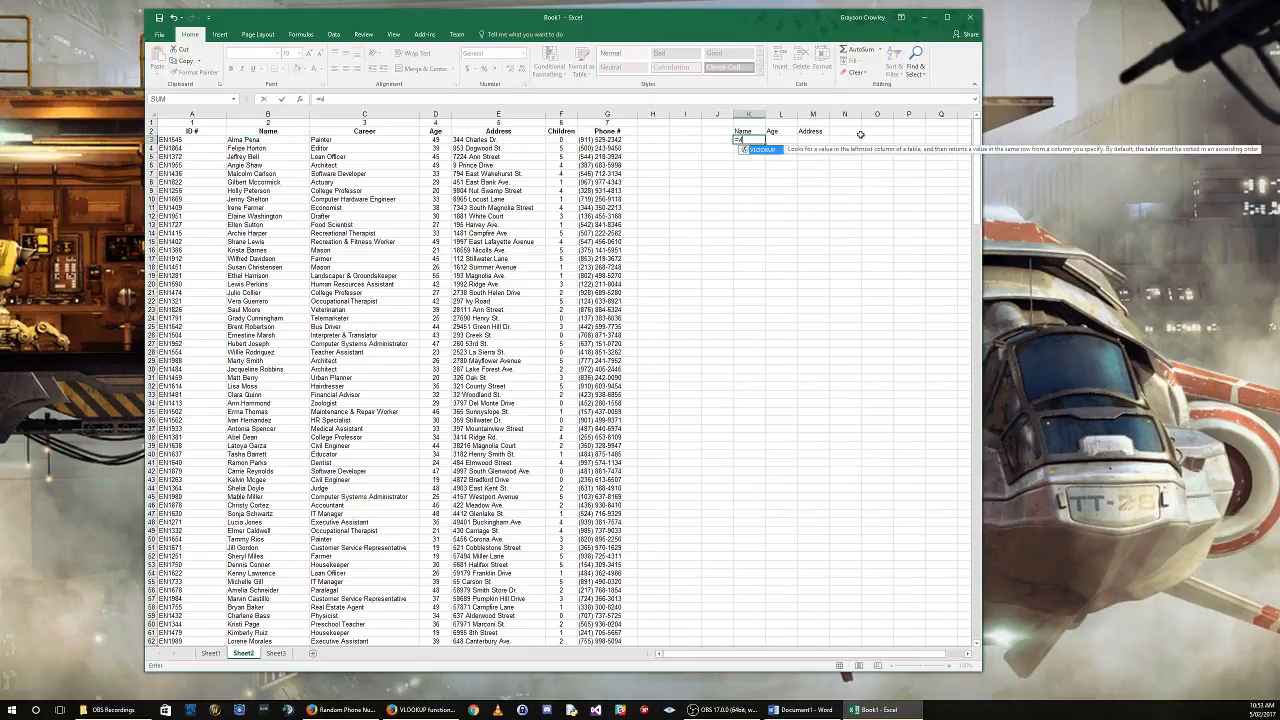
pyautogui.press('Tab')
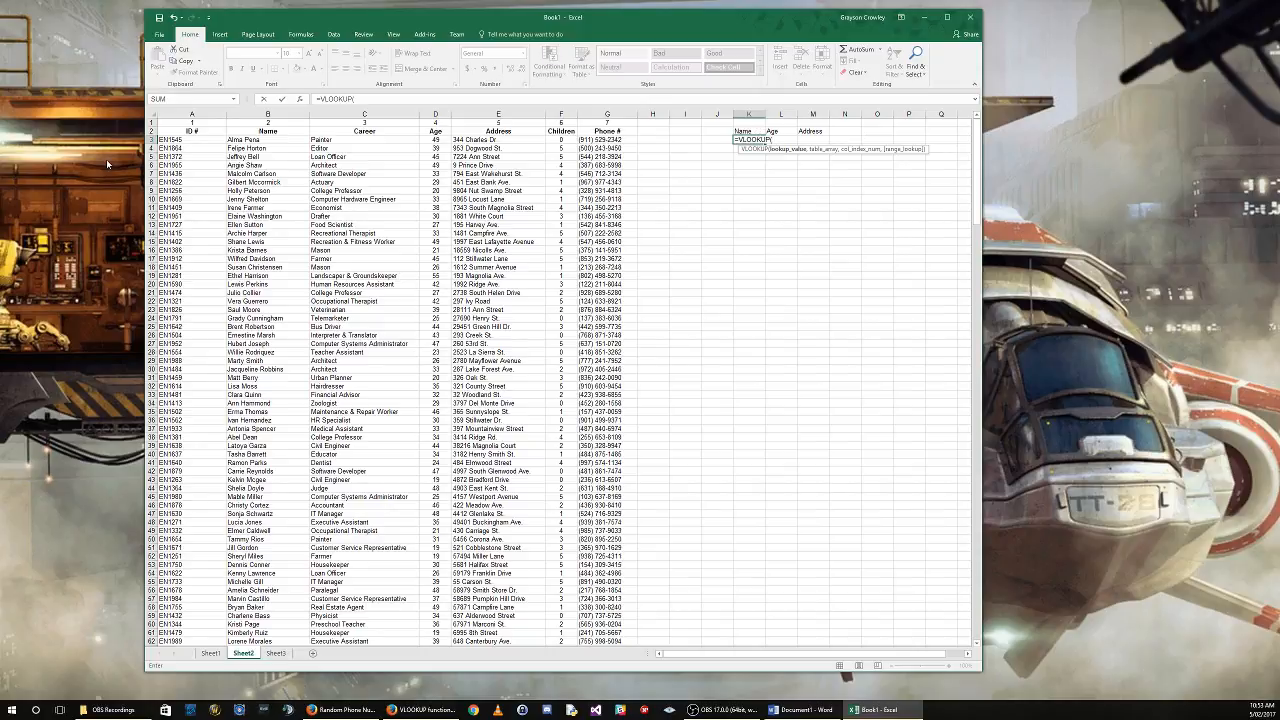
pyautogui.click(201, 140)
pyautogui.click(719, 140)
pyautogui.write(',')
# Set the table array of the K3 formula to the full data range A3:G252.
pyautogui.moveTo(186, 140); pyautogui.dragTo(601, 140)
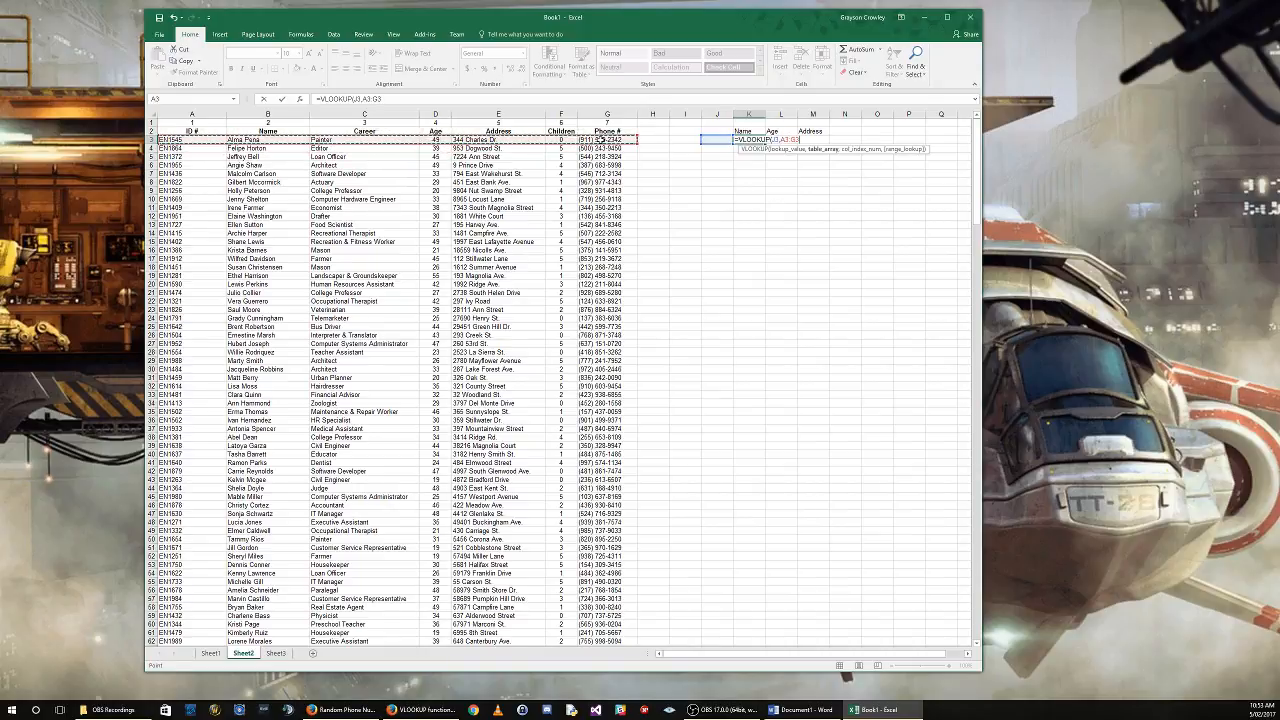
pyautogui.hotkey('ctrl', 'shift', 'Down')
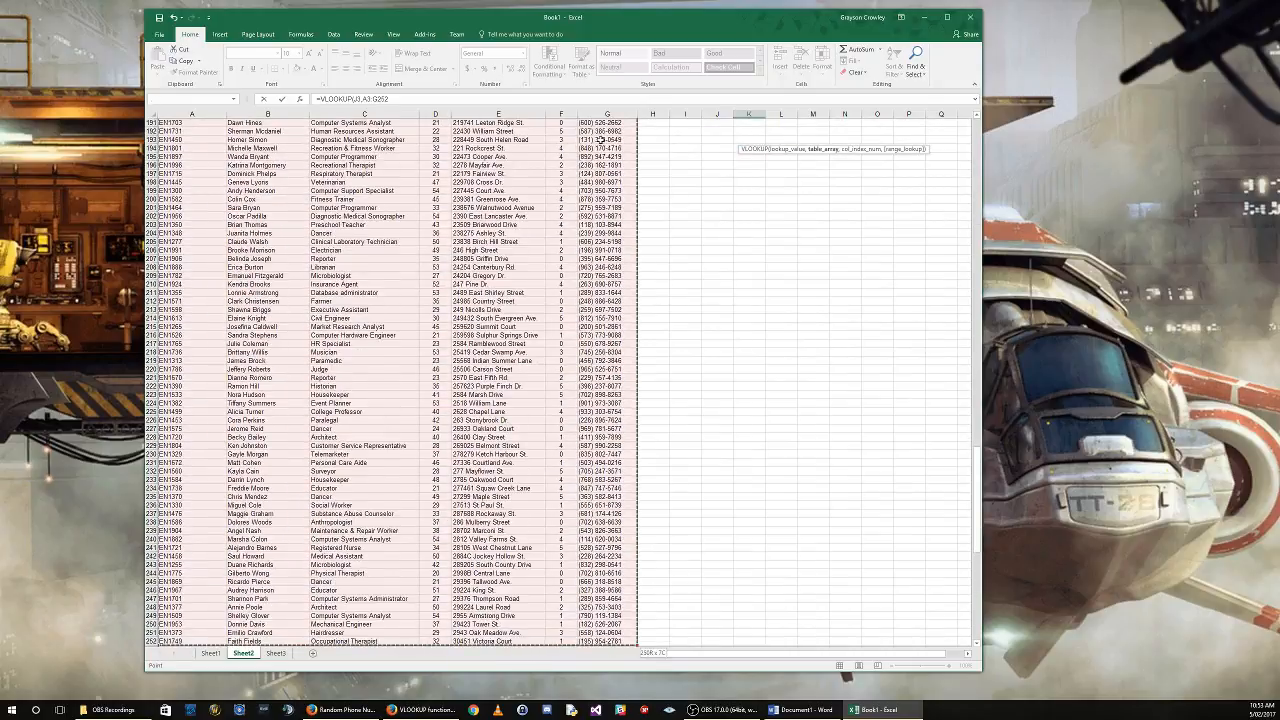
pyautogui.scroll(-5, 565, 400)
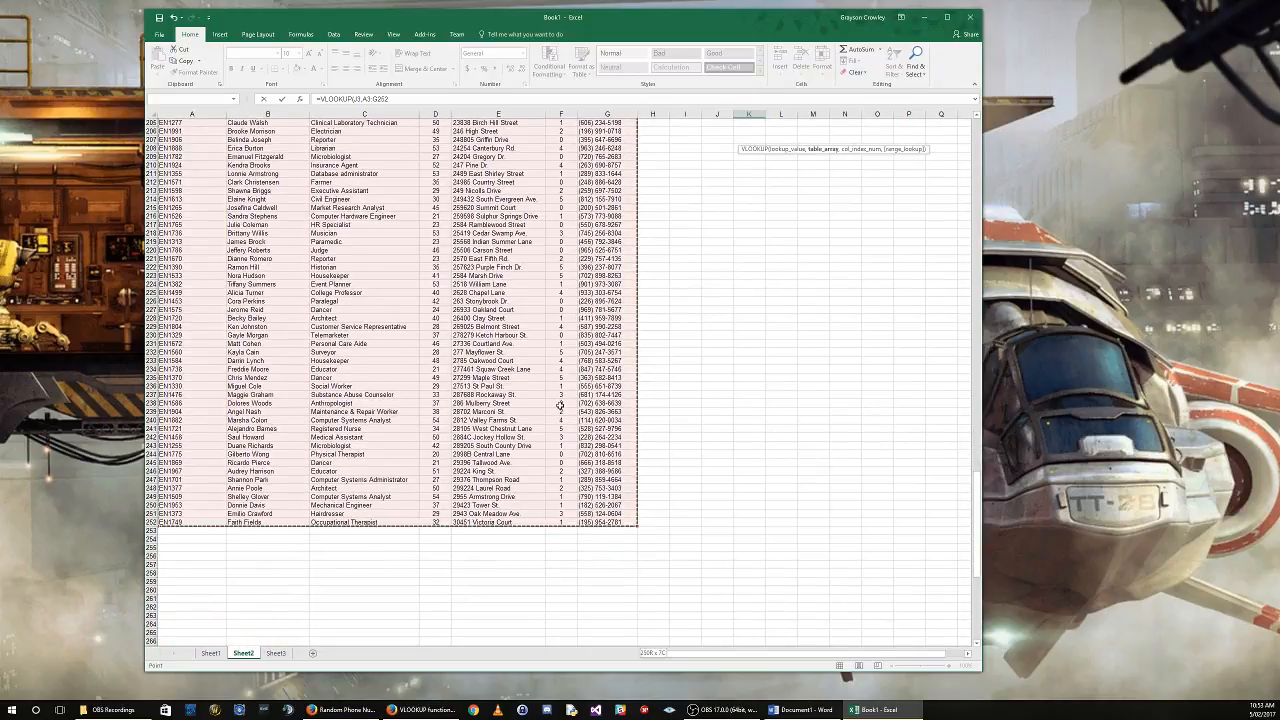
# Make the K3 table array absolute as $A$3:$G$252 and finish the VLOOKUP with column index 2 and FALSE.
pyautogui.press('F4')
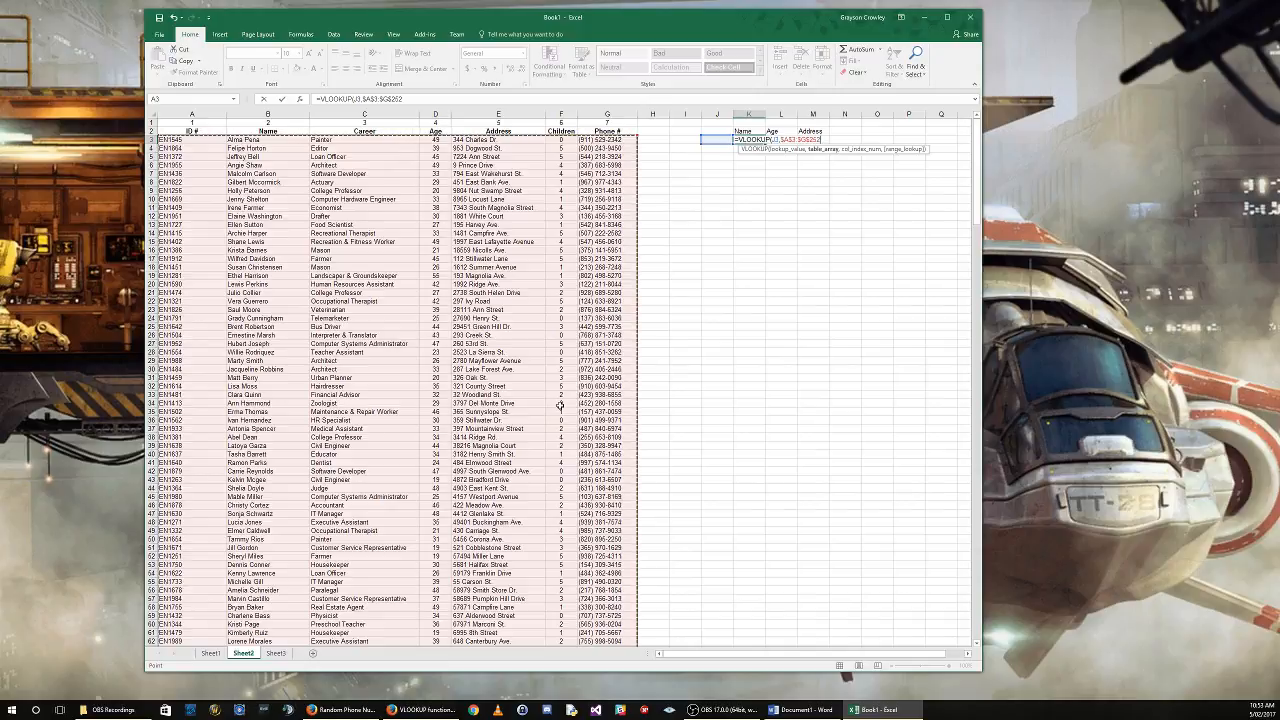
pyautogui.write(',')
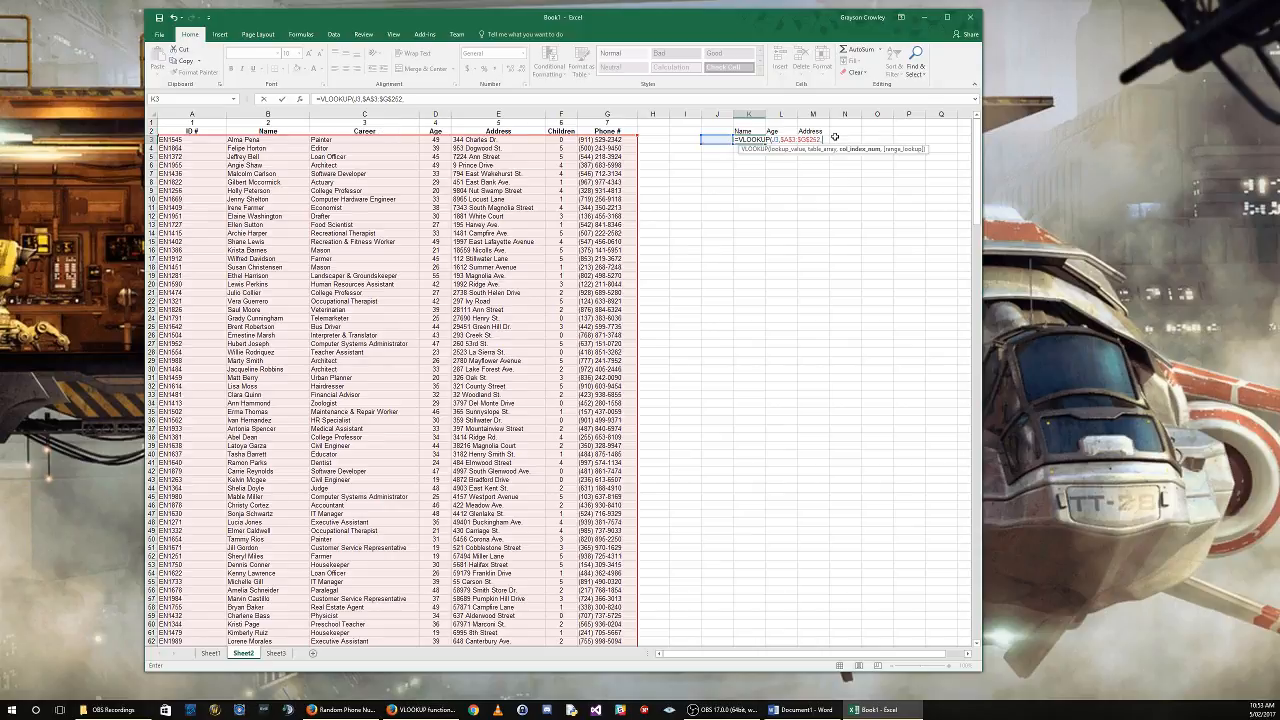
pyautogui.write('2,false')
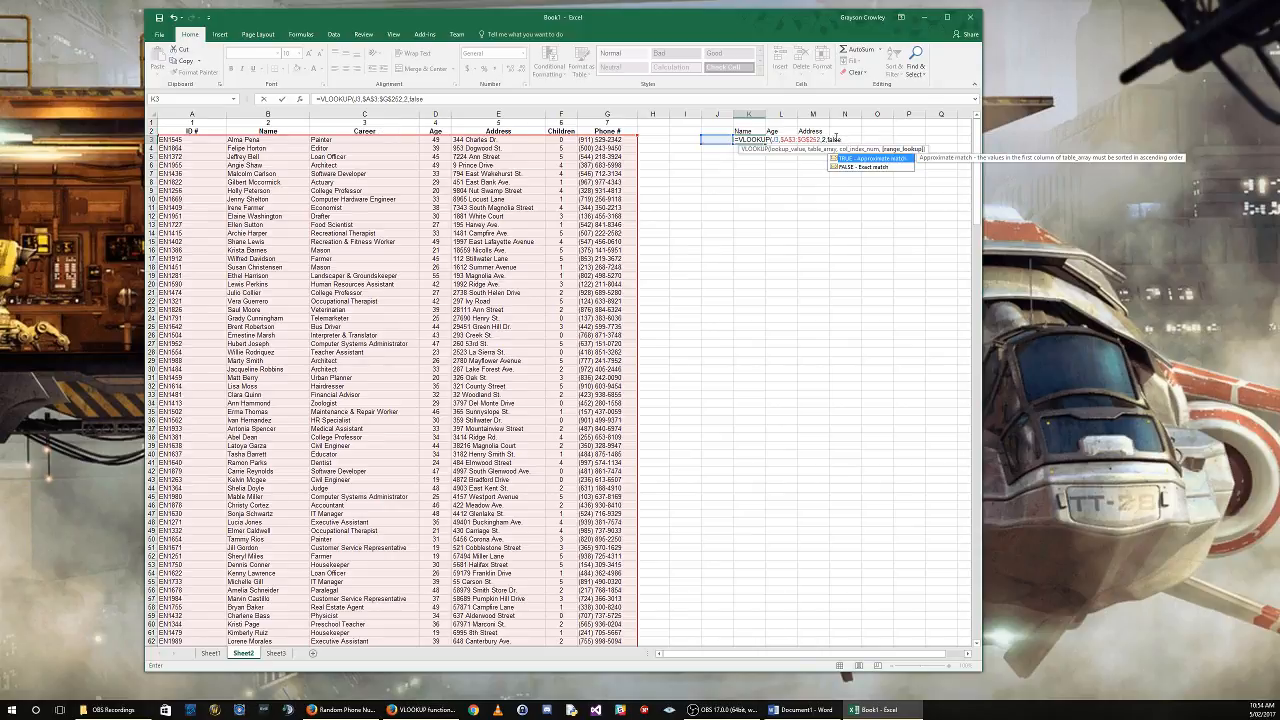
pyautogui.press('Return')
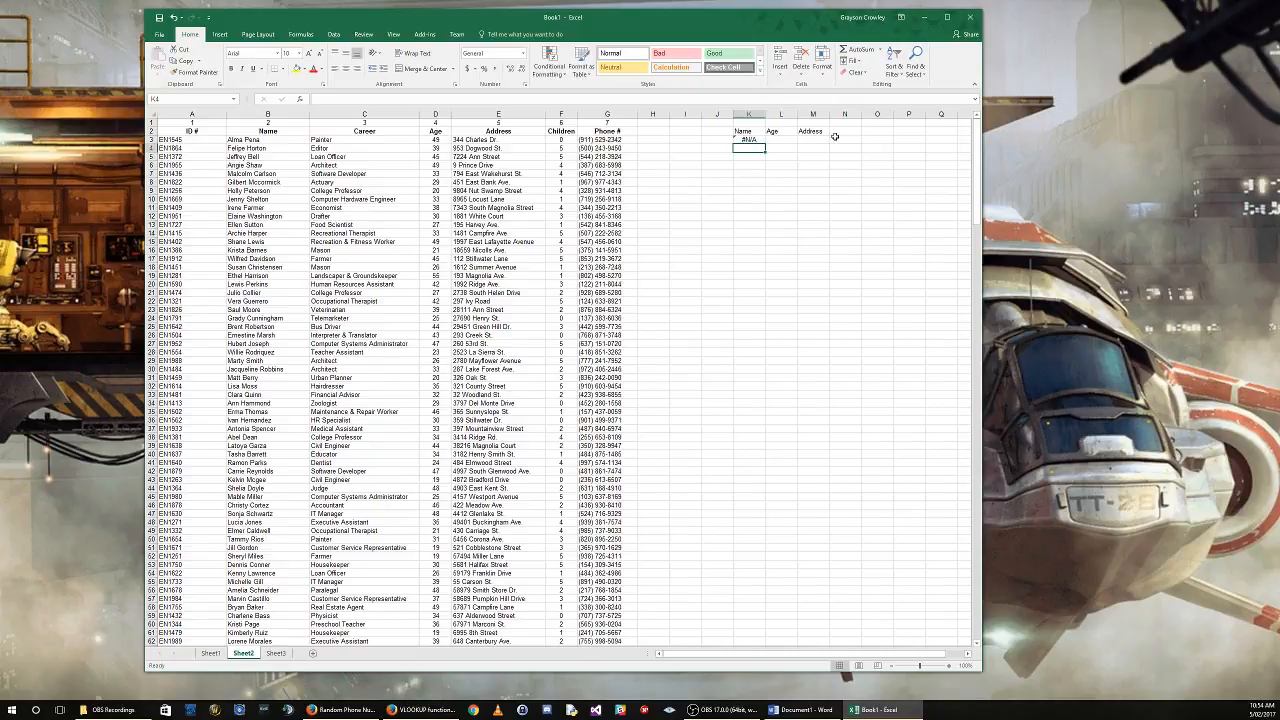
# Copy the ID in A13 into lookup cell J3 as a value, and widen the Name and Address result columns K and M.
pyautogui.click(716, 140)
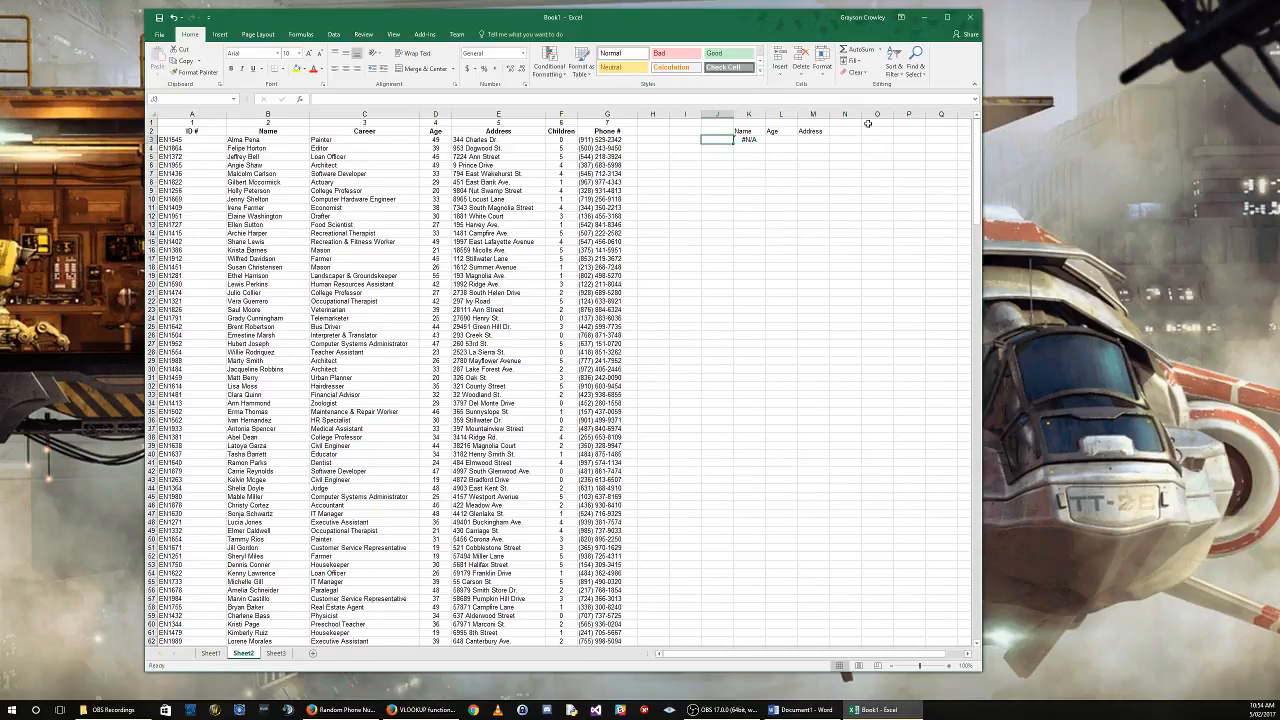
pyautogui.click(190, 224)
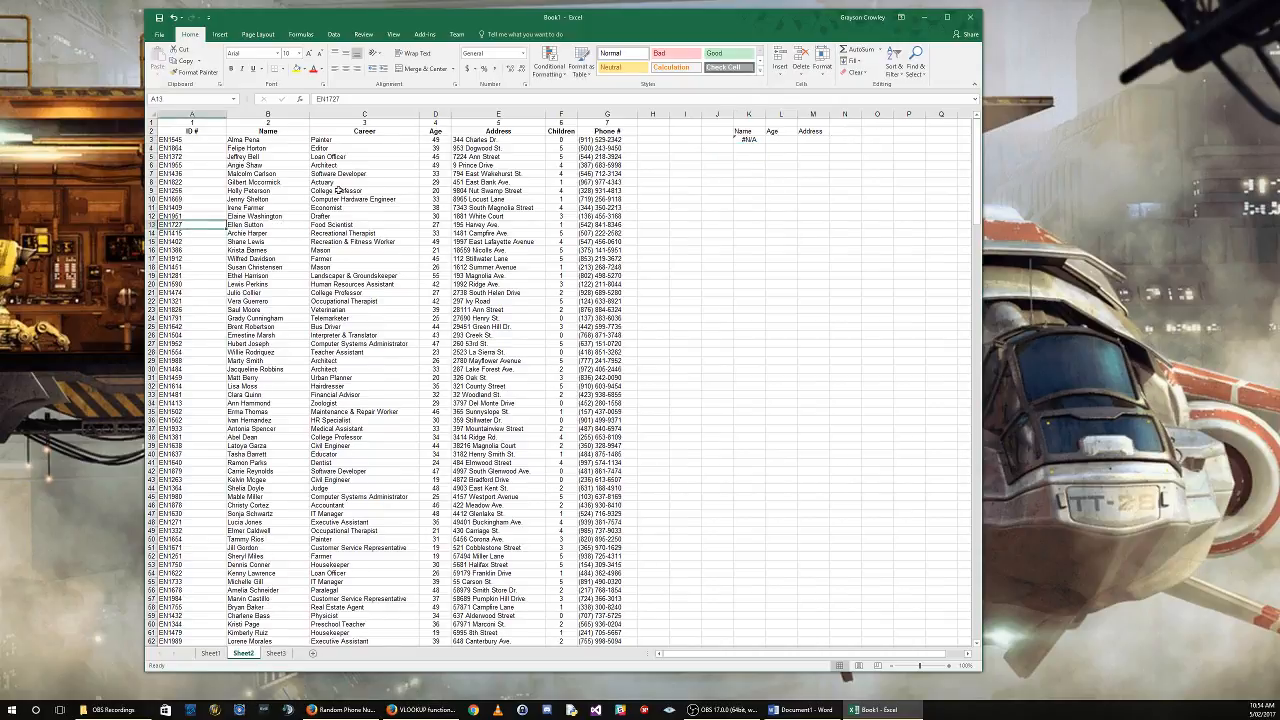
pyautogui.hotkey('ctrl', 'c')
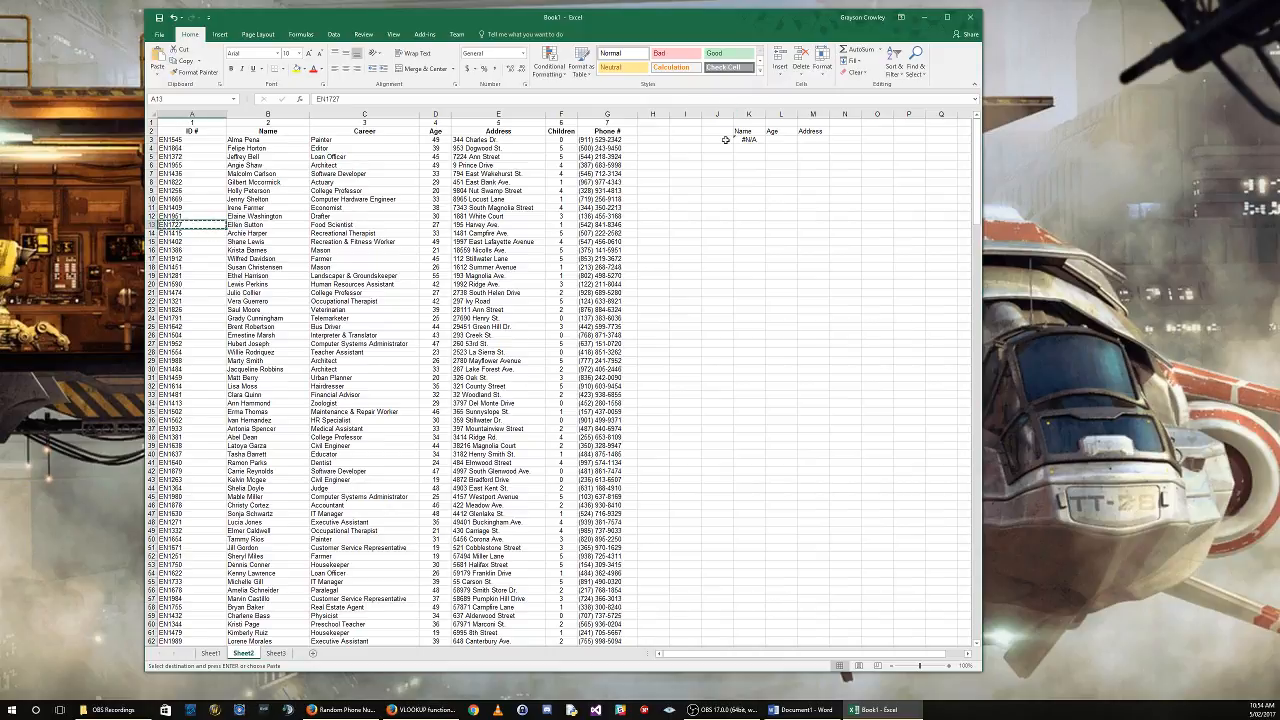
pyautogui.click(716, 140)
pyautogui.click(158, 73)
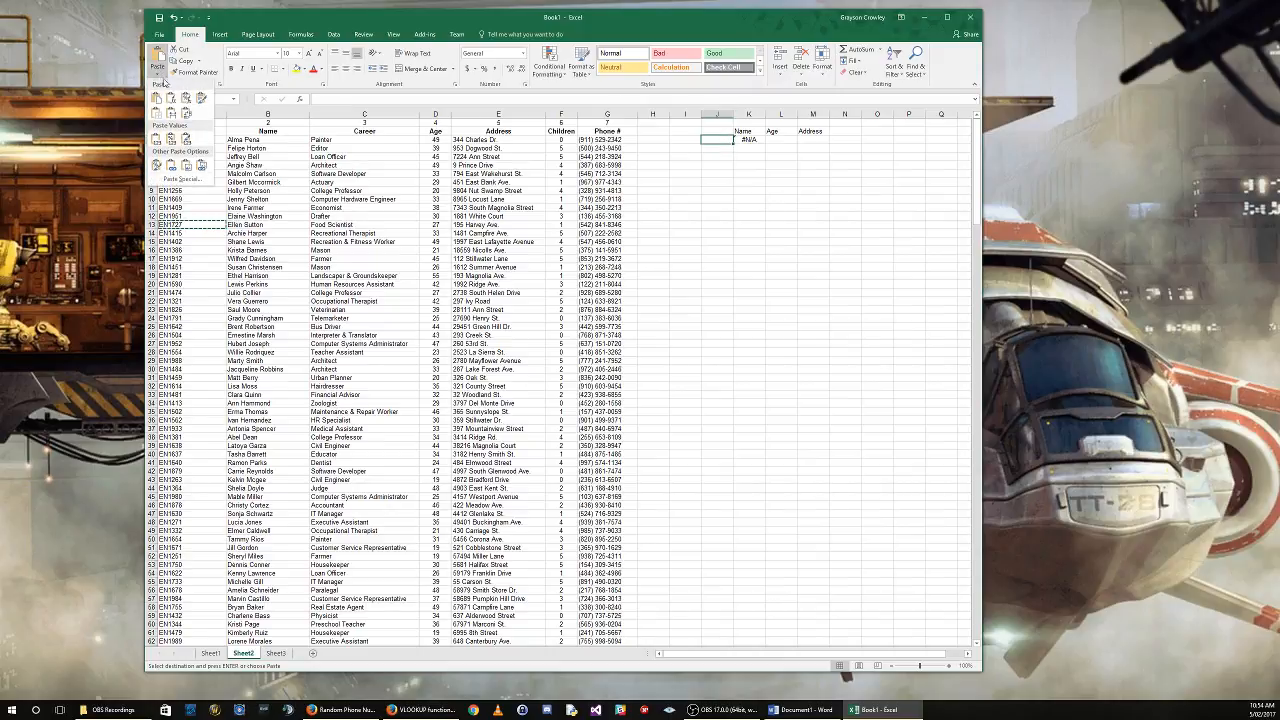
pyautogui.click(158, 138)
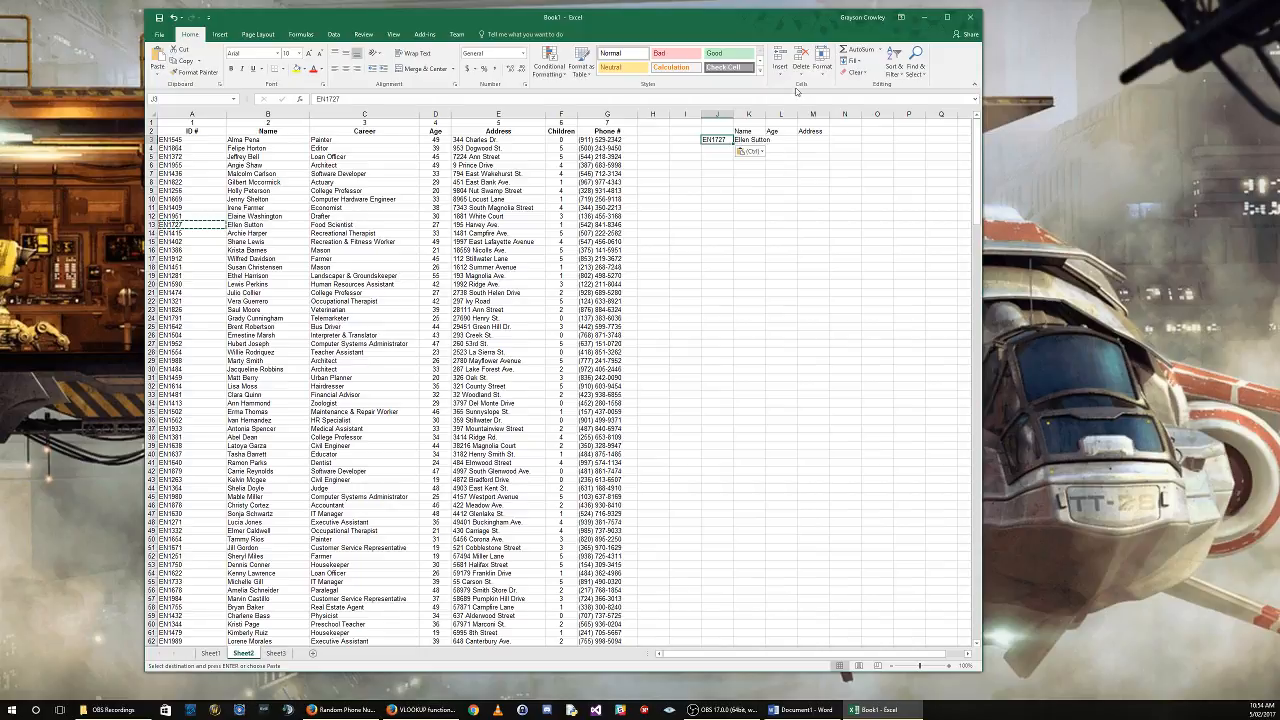
pyautogui.moveTo(766, 114); pyautogui.dragTo(928, 114)
# Change the lookup value in the K3 formula to the absolute reference $J$3.
pyautogui.click(819, 141)
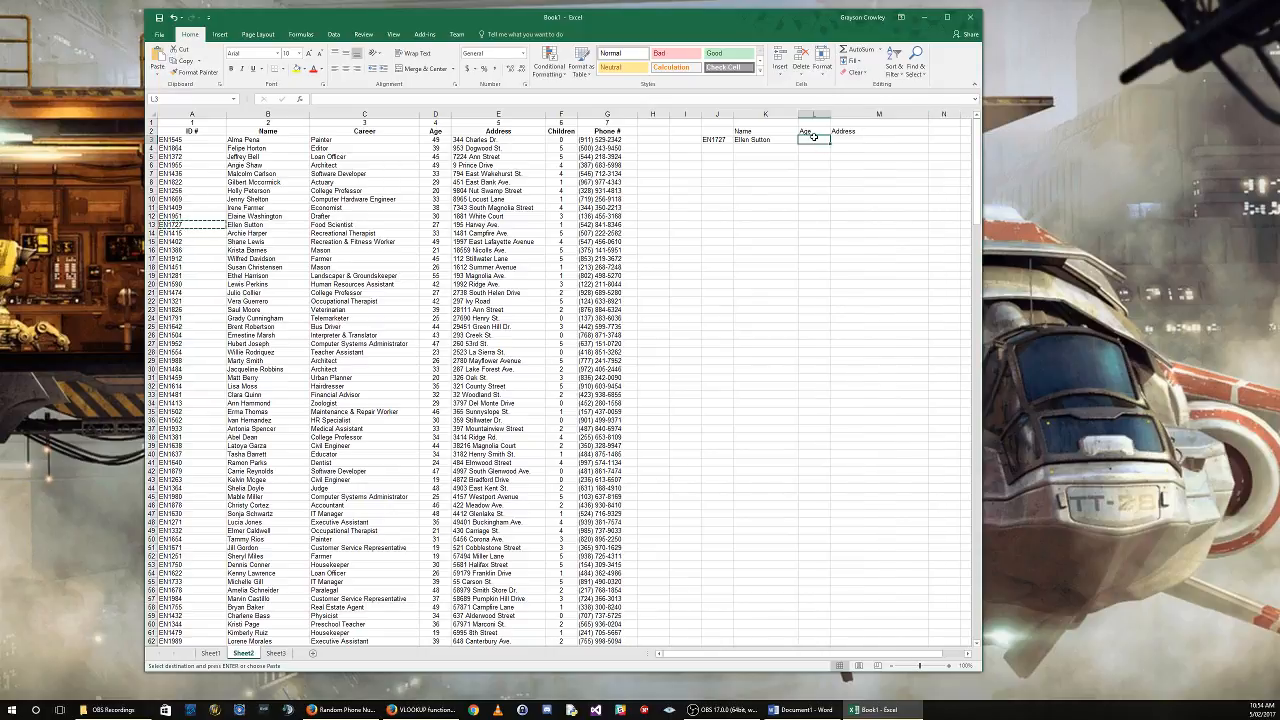
pyautogui.click(783, 141)
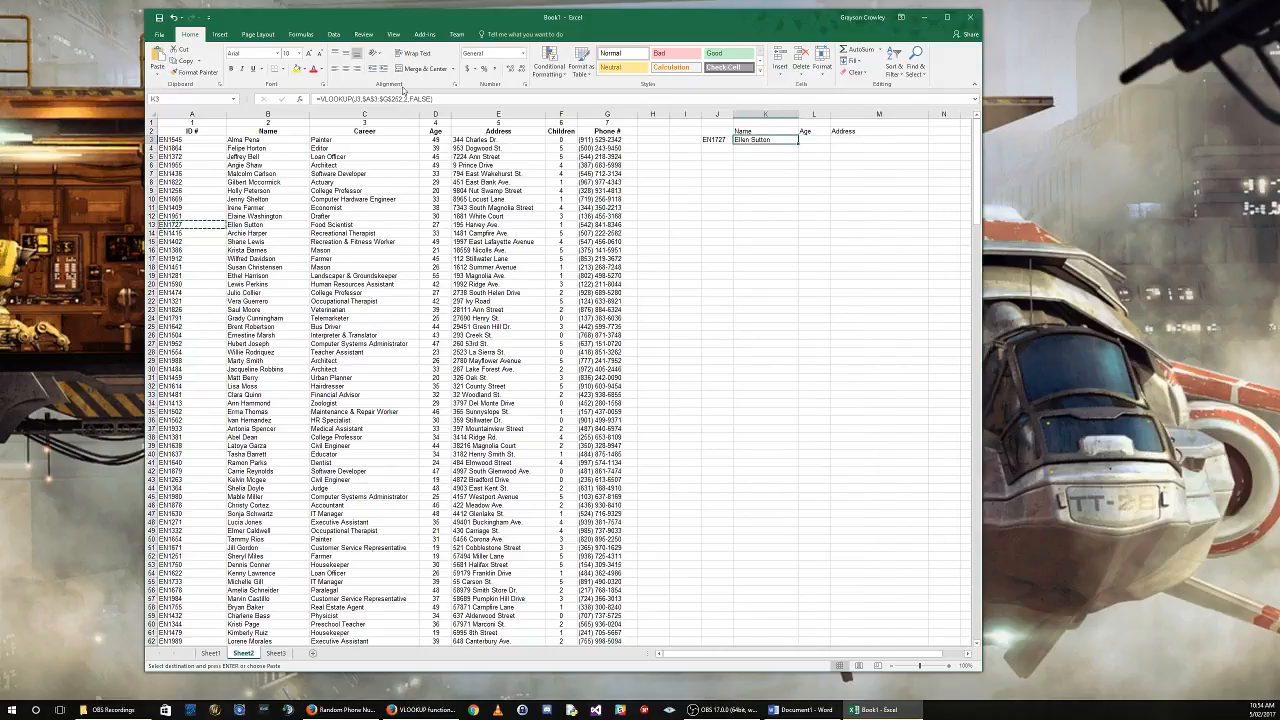
pyautogui.click(450, 99)
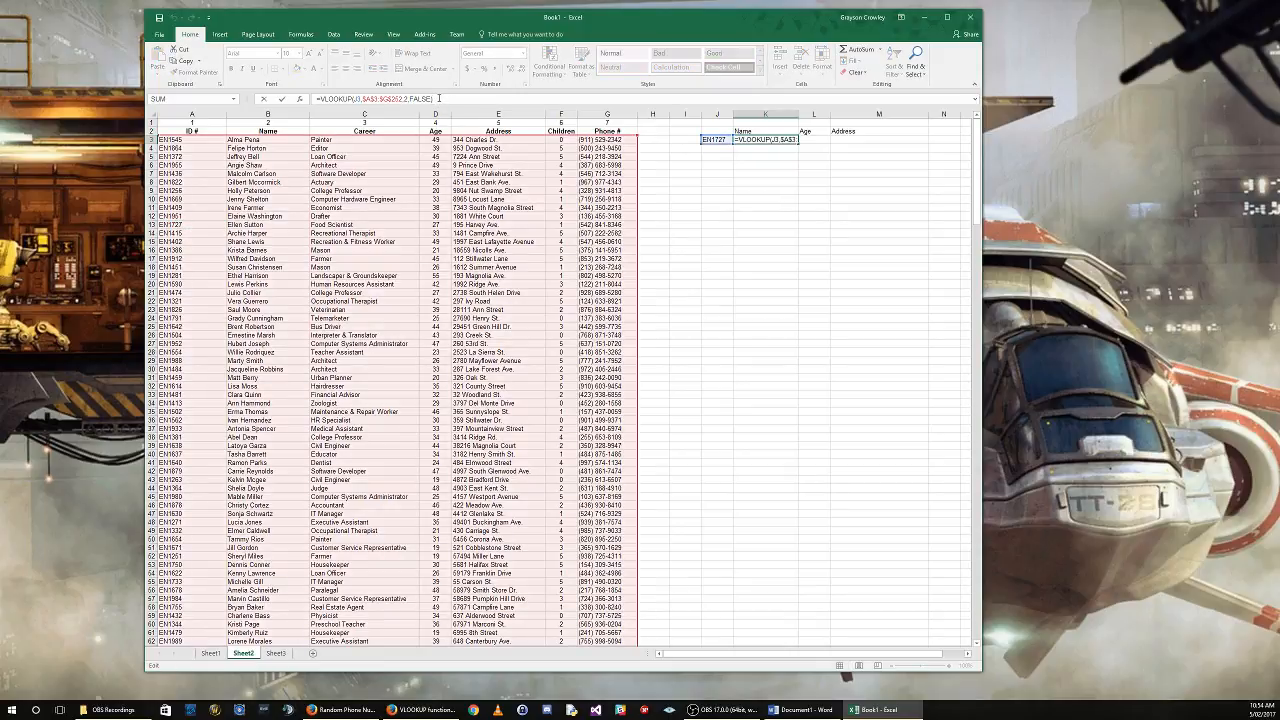
pyautogui.click(356, 99)
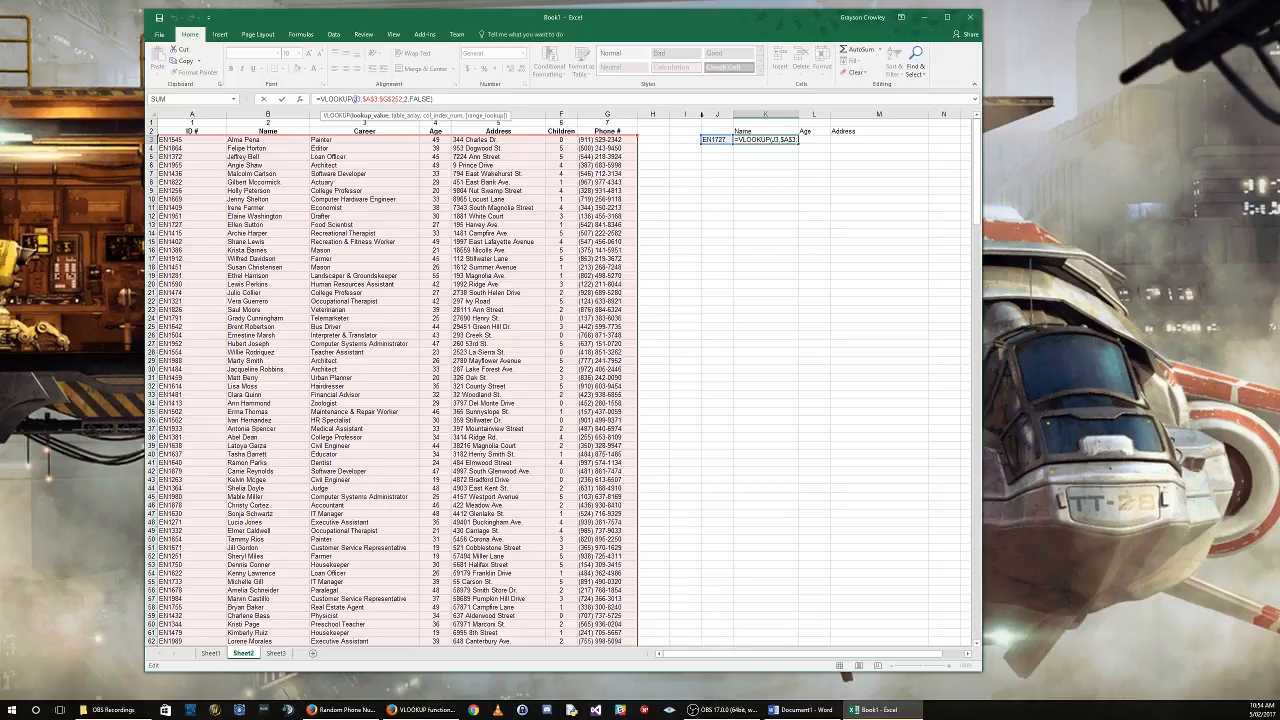
pyautogui.press('Escape')
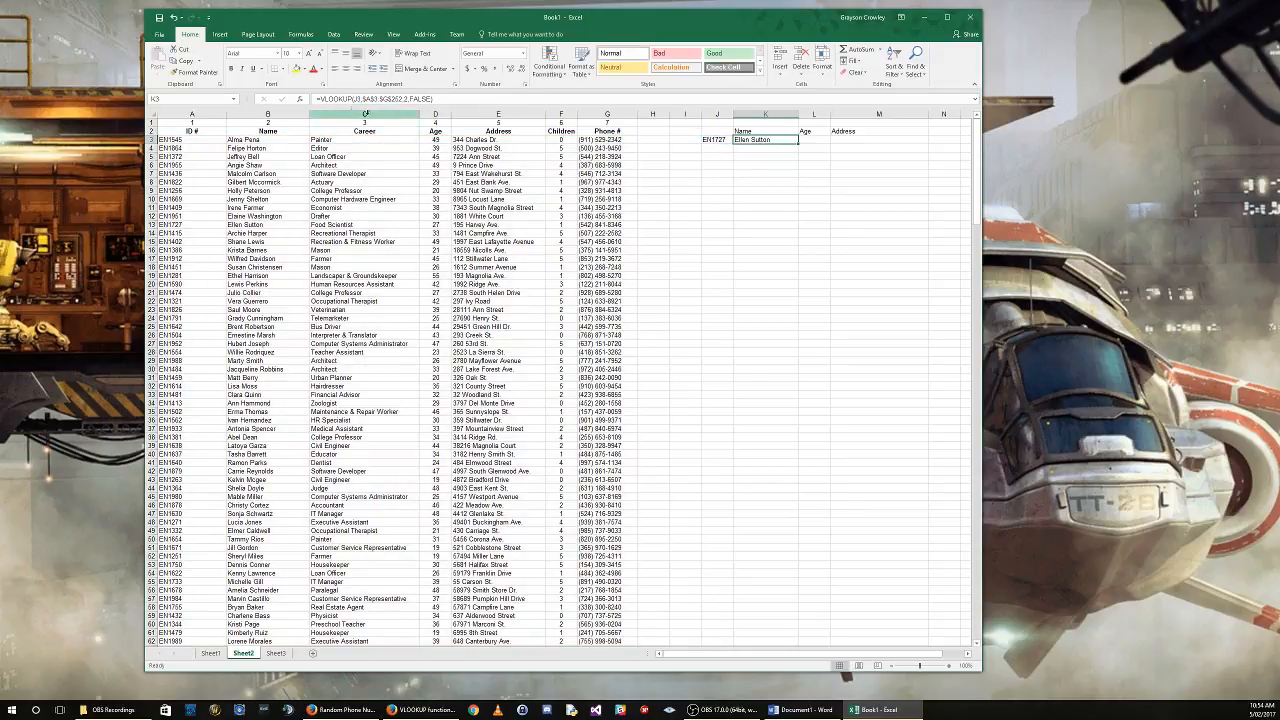
pyautogui.click(358, 99)
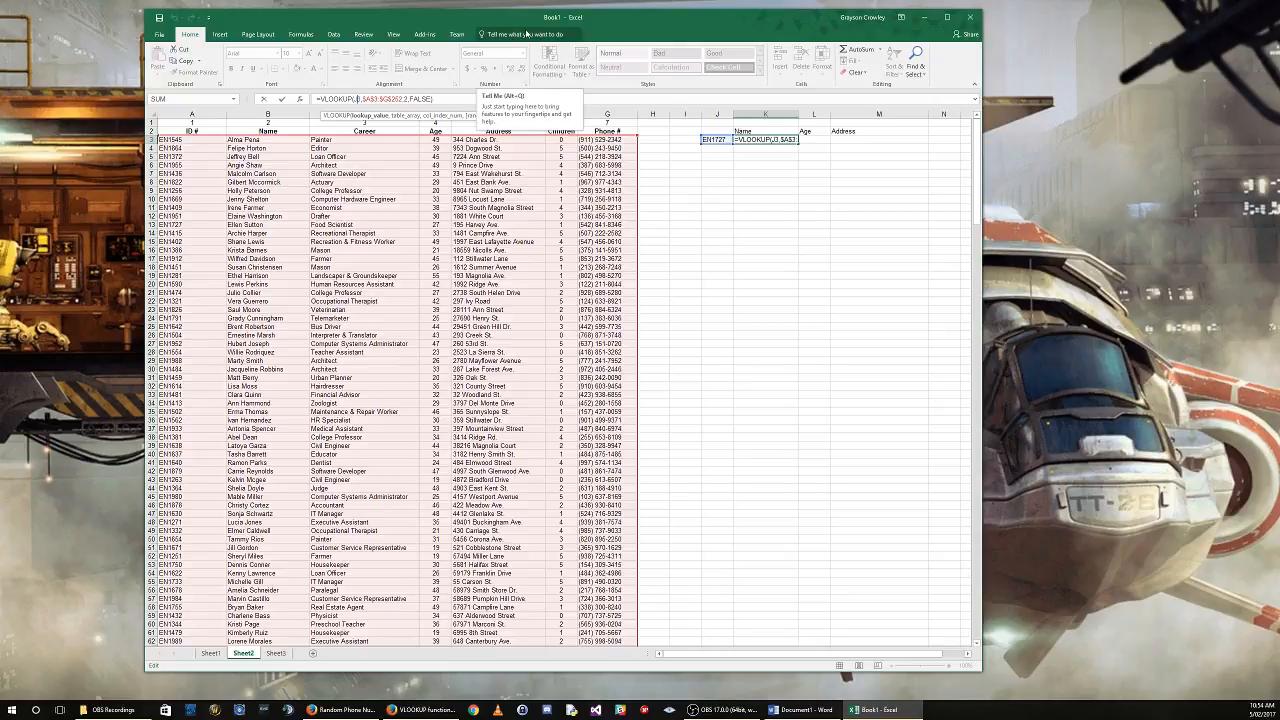
pyautogui.press('F4')
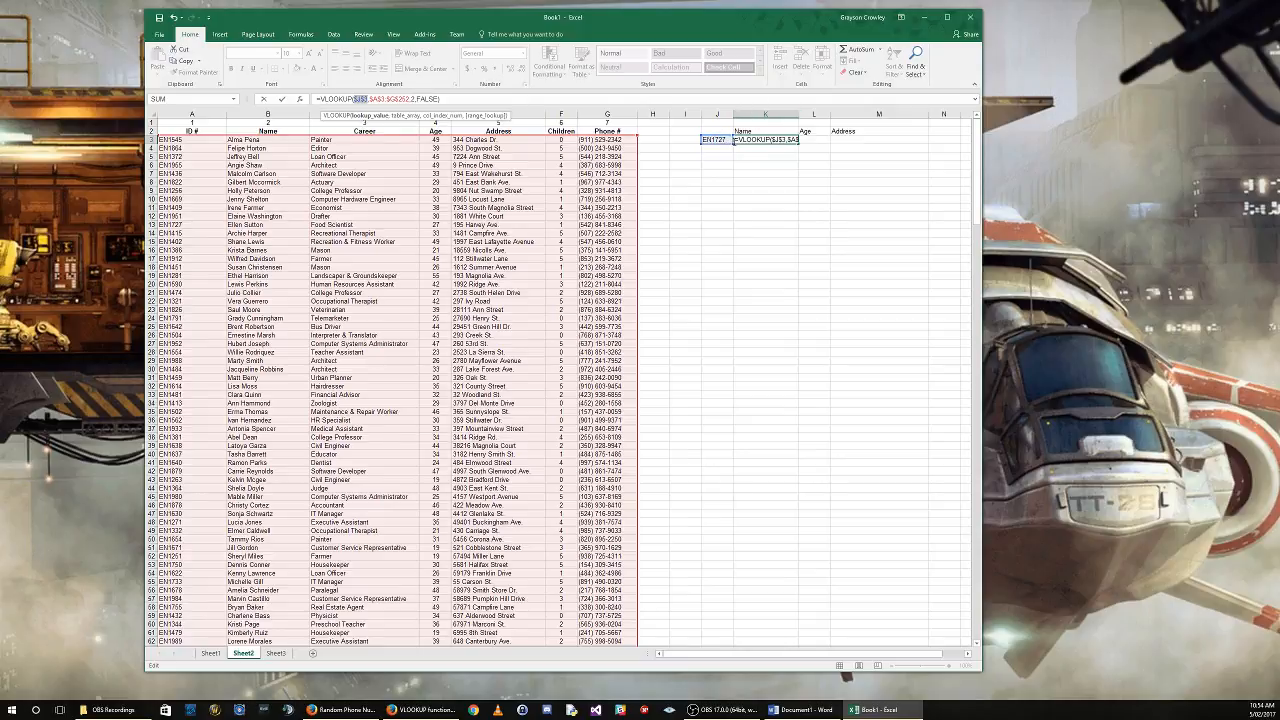
pyautogui.hotkey('ctrl', 'Return')
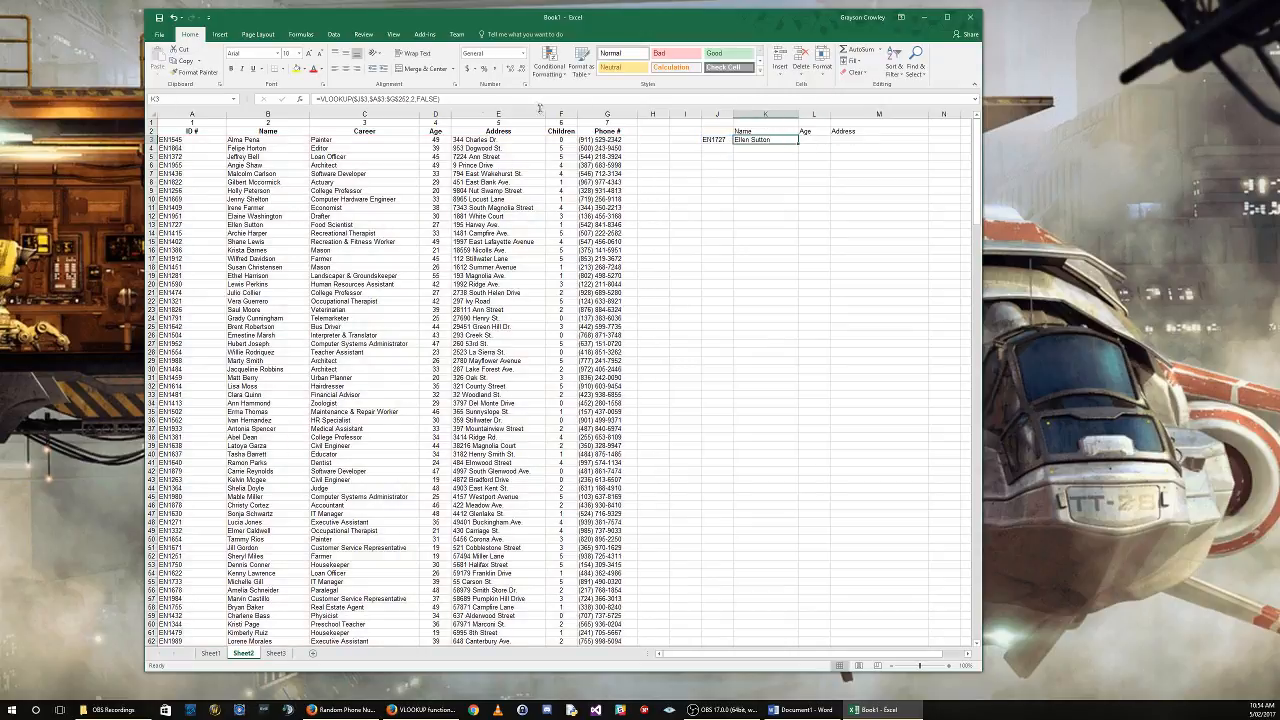
# Copy the K3 VLOOKUP formula into L3:M3 under the Age and Address headings.
pyautogui.hotkey('ctrl', 'c')
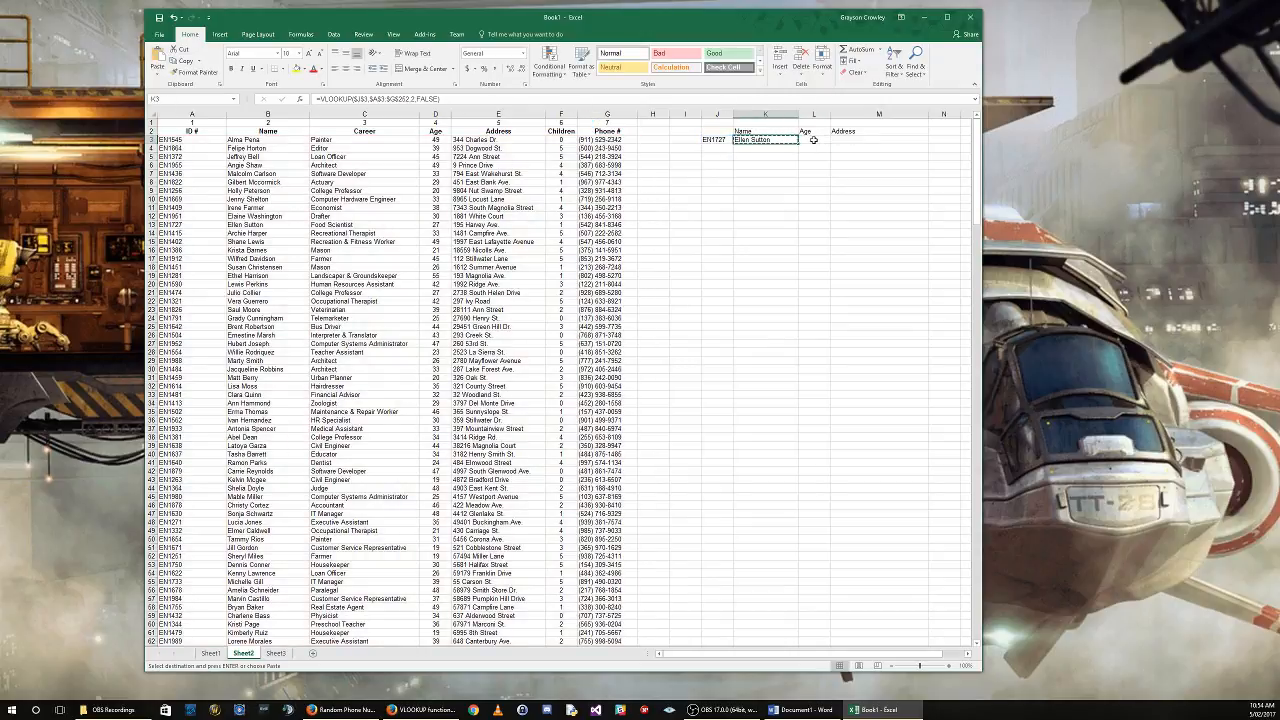
pyautogui.moveTo(814, 140); pyautogui.dragTo(857, 141)
pyautogui.hotkey('ctrl', 'v')
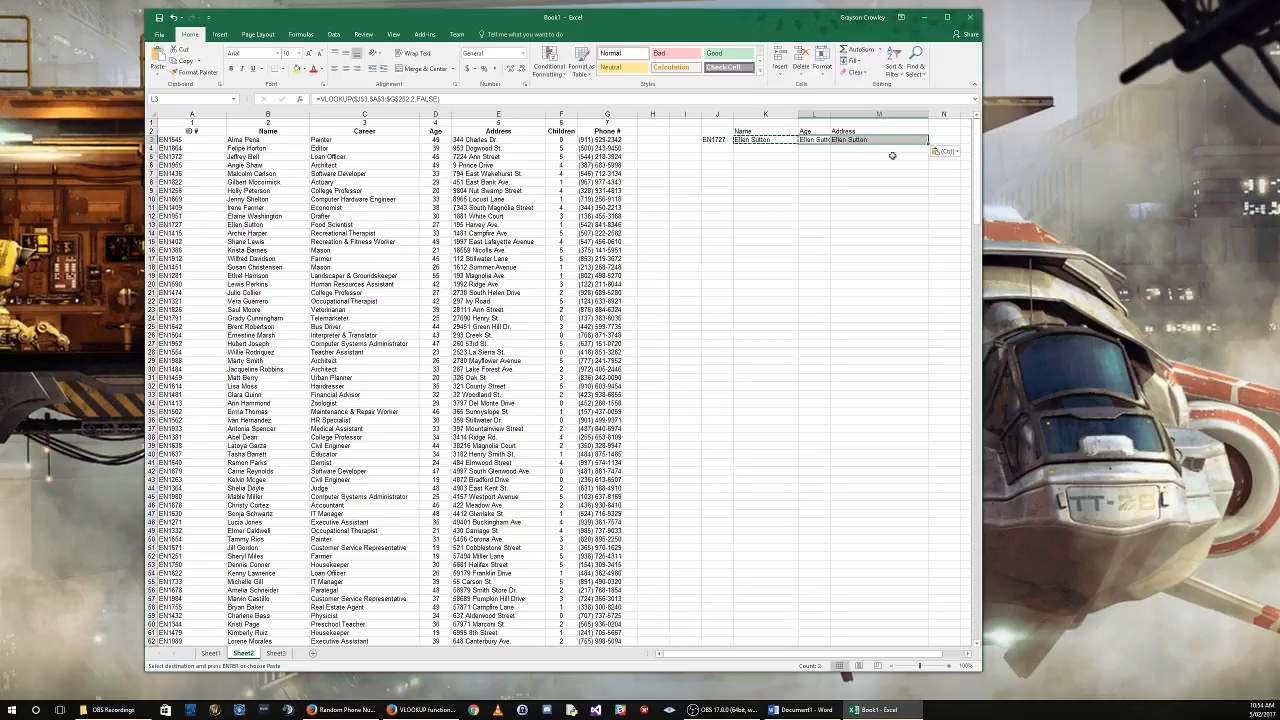
# Set the column index of the L3 formula to 4 so it returns the age.
pyautogui.click(818, 140)
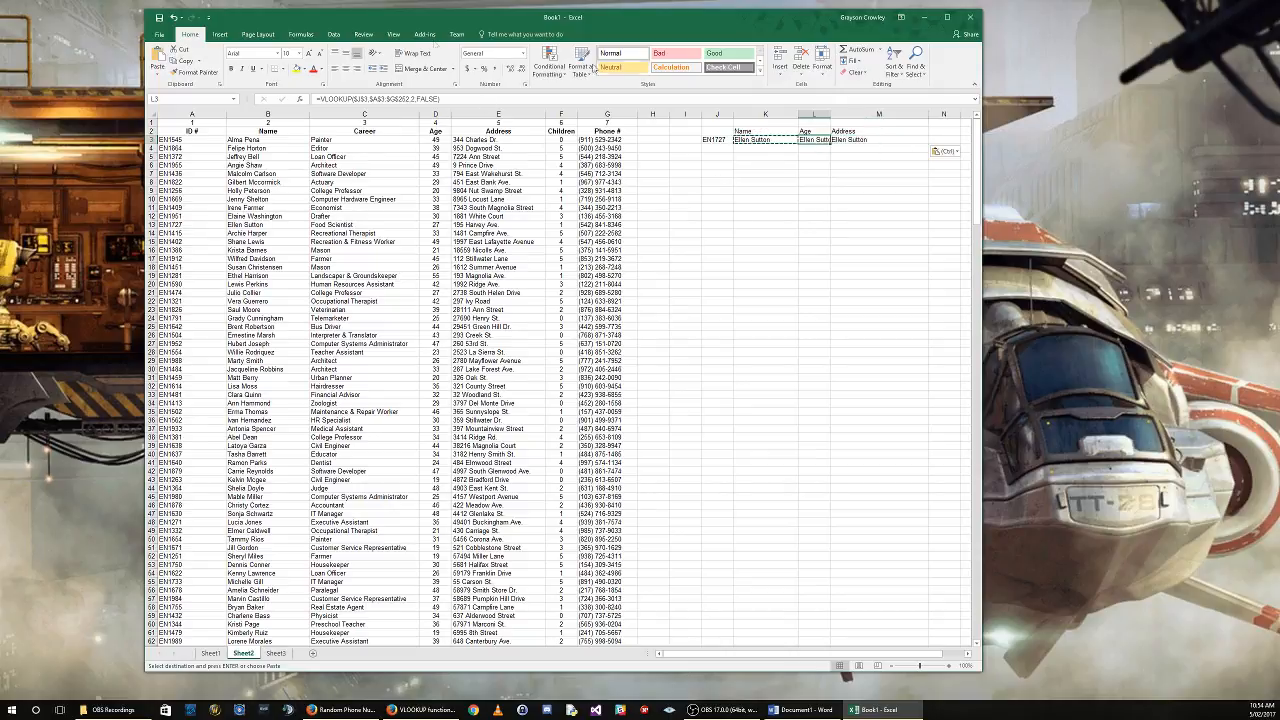
pyautogui.click(447, 100)
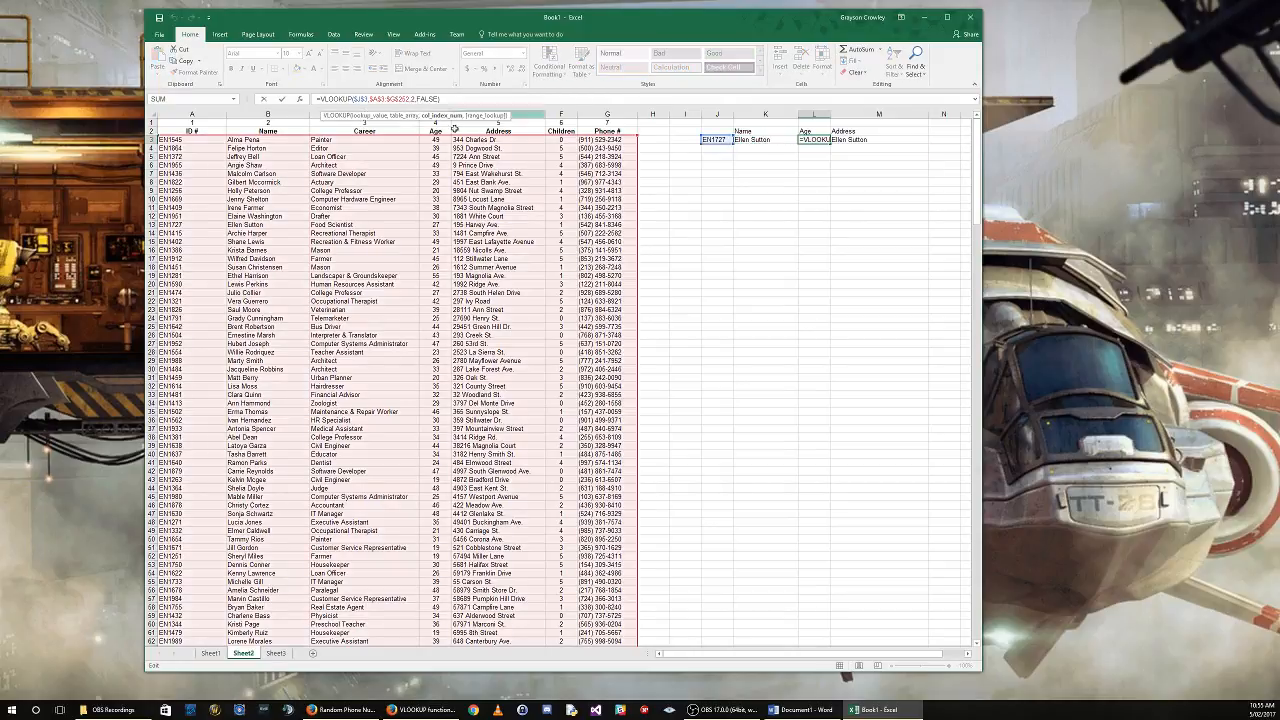
pyautogui.press('BackSpace')
pyautogui.write('4')
pyautogui.press('Return')
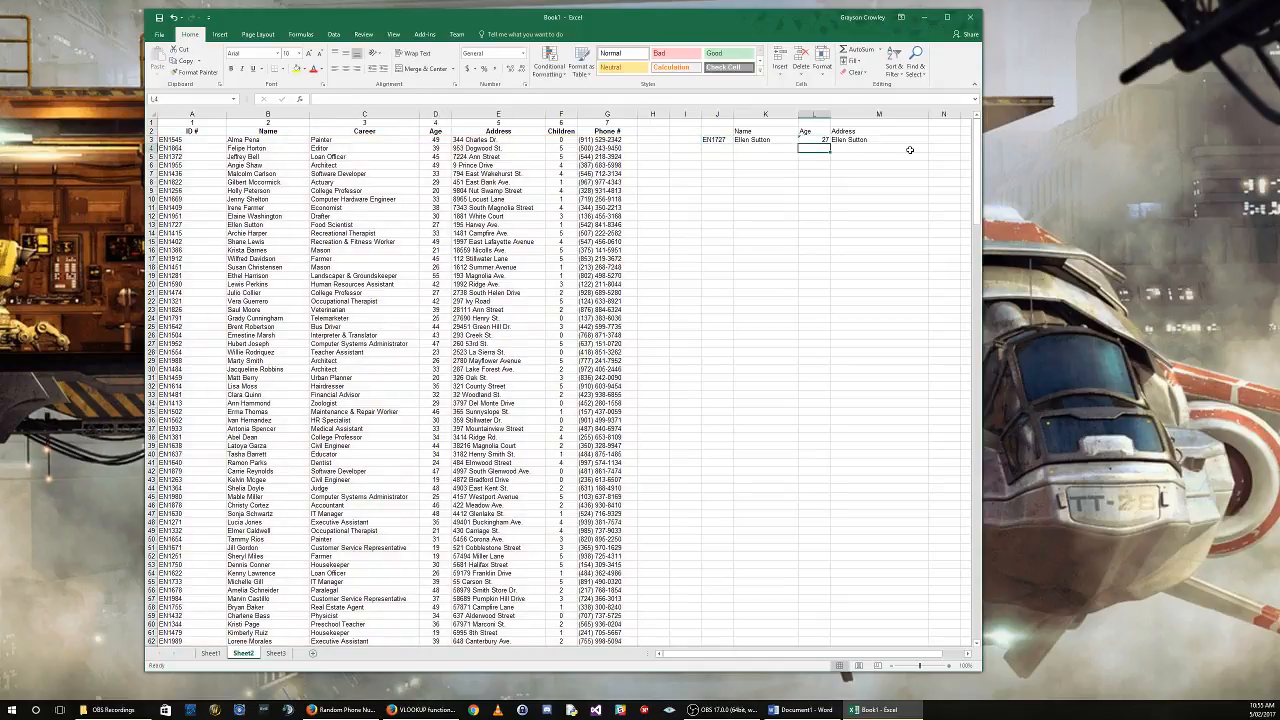
# Set the column index of the M3 formula to 5 so it returns the address.
pyautogui.click(863, 139)
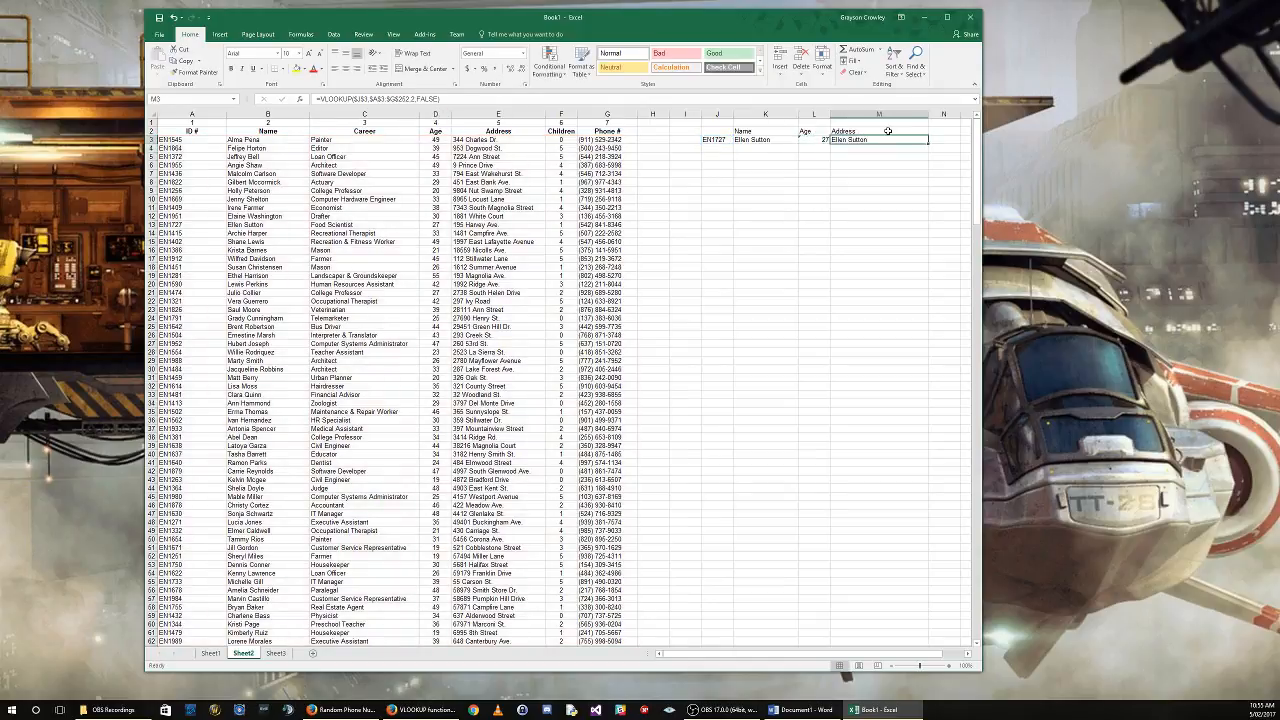
pyautogui.click(415, 99)
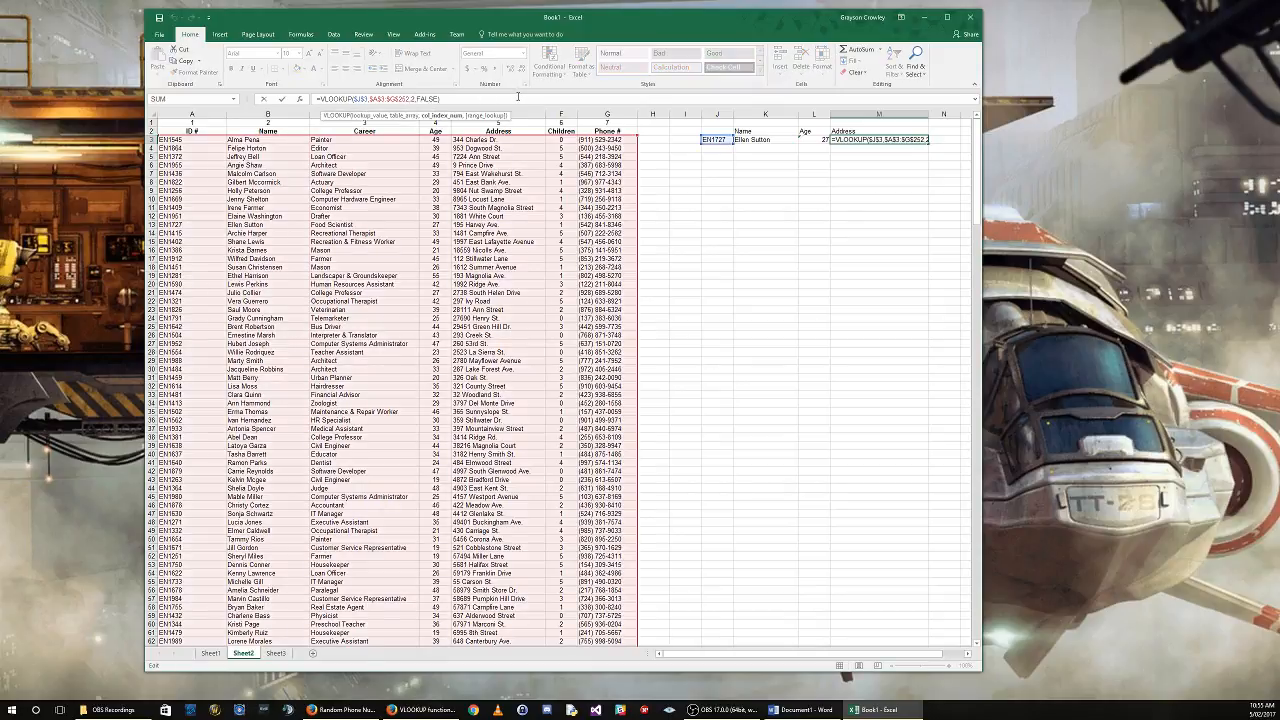
pyautogui.press('BackSpace')
pyautogui.write('5')
pyautogui.press('Return')
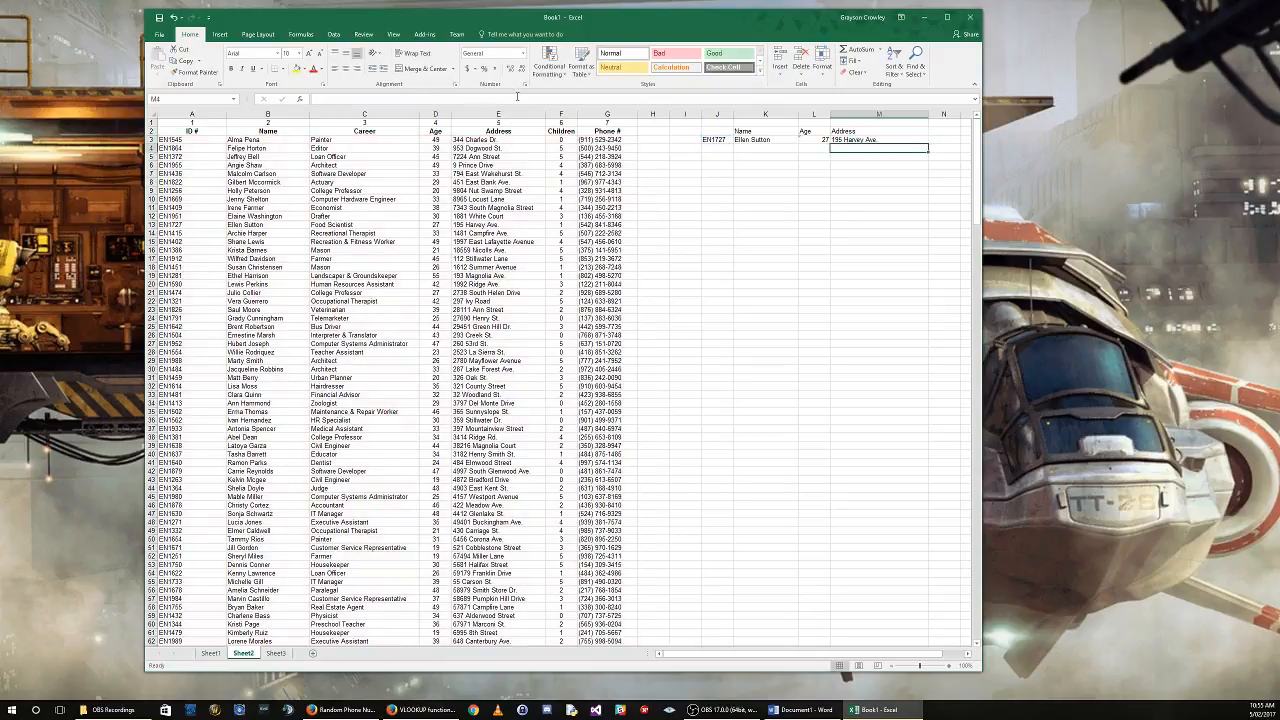
# Test the lookup with other employees by copying the ID from A15 and then the one from A7 into J3.
pyautogui.click(720, 139)
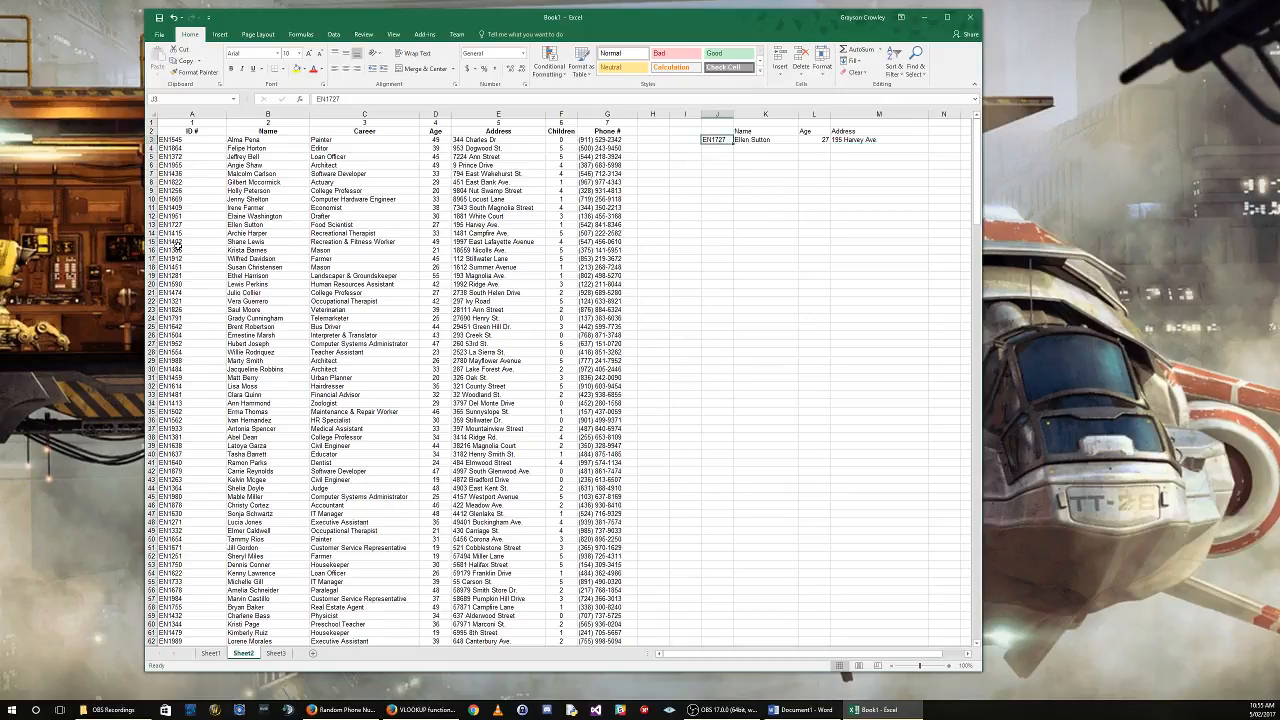
pyautogui.click(177, 244)
pyautogui.hotkey('ctrl', 'c')
pyautogui.click(720, 140)
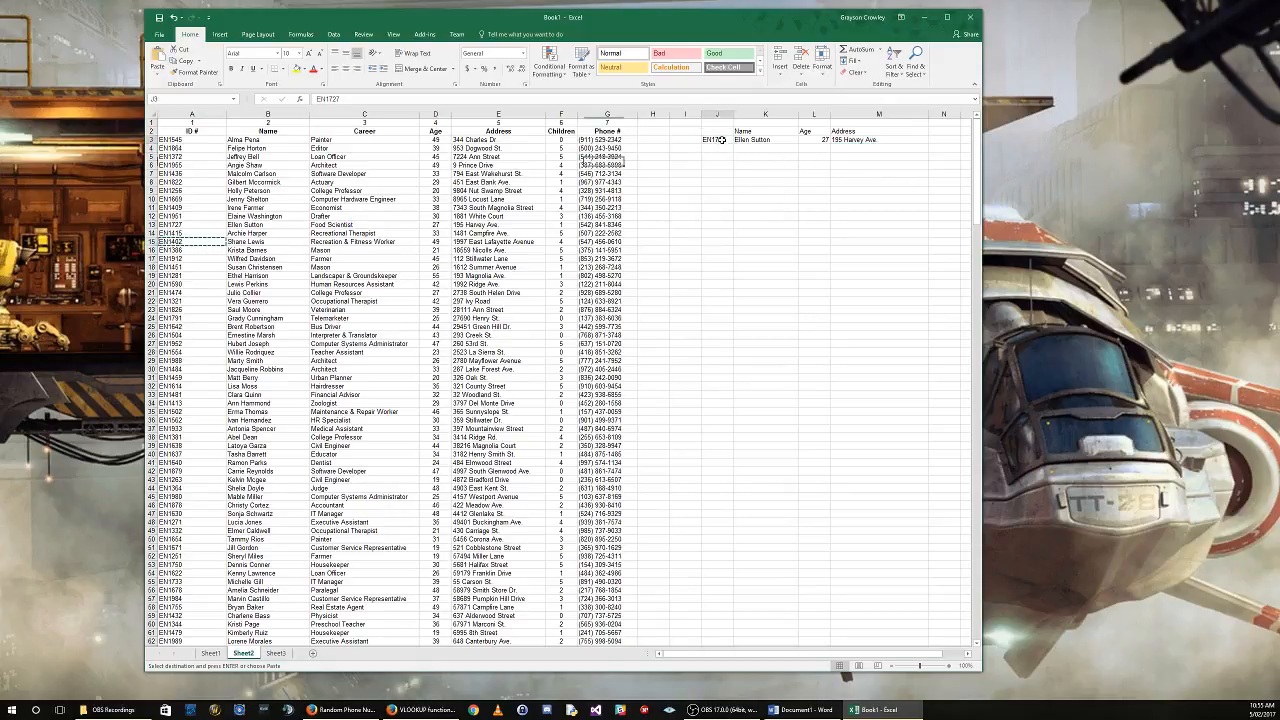
pyautogui.hotkey('ctrl', 'v')
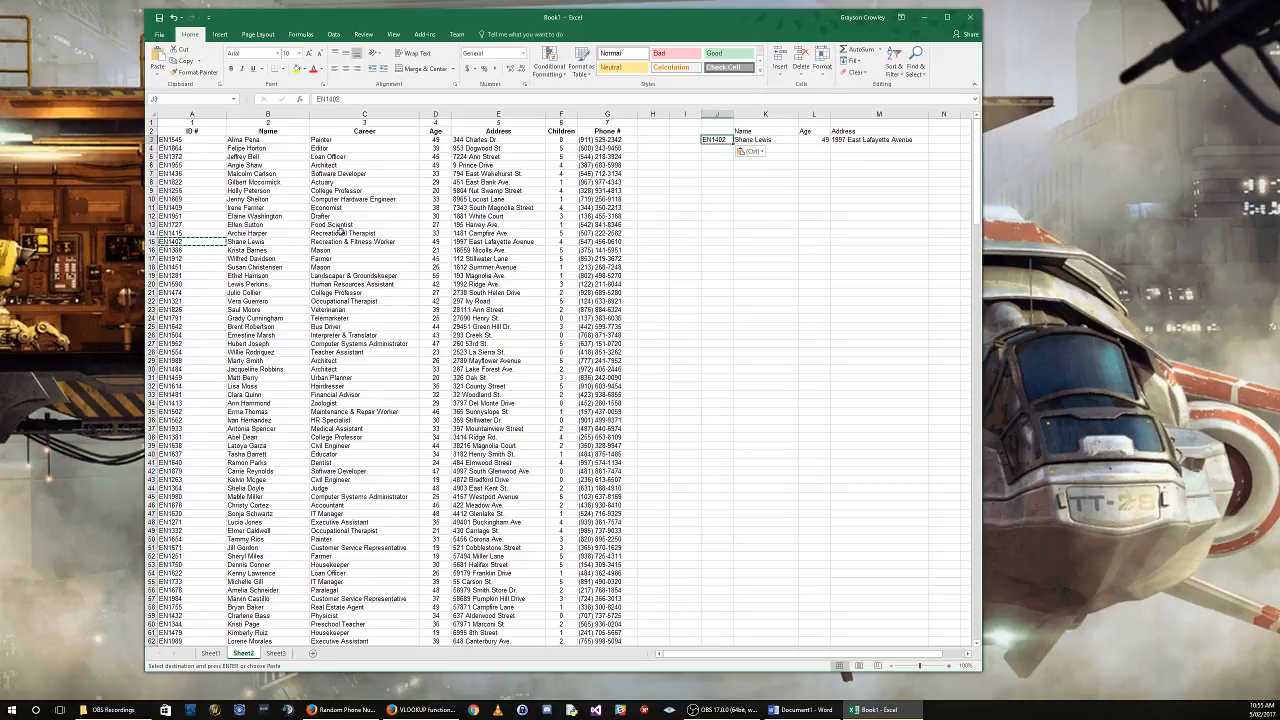
pyautogui.click(188, 173)
pyautogui.hotkey('ctrl', 'c')
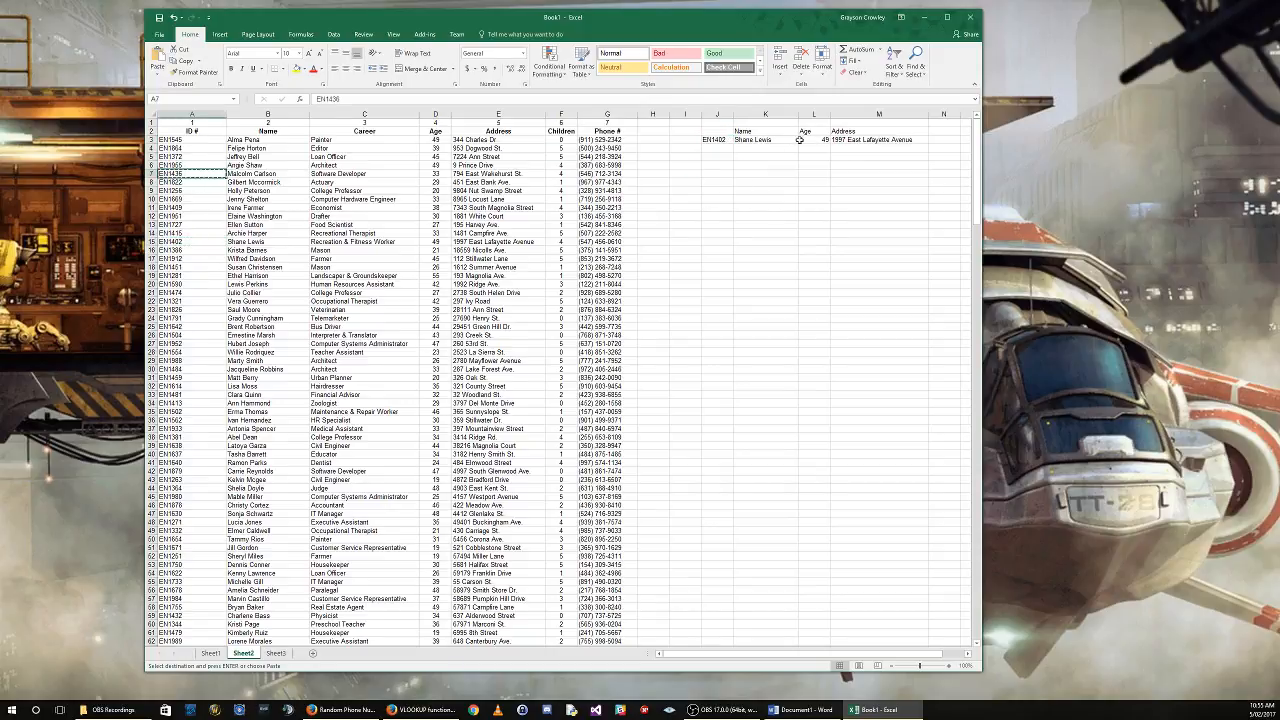
pyautogui.click(720, 140)
pyautogui.hotkey('ctrl', 'v')
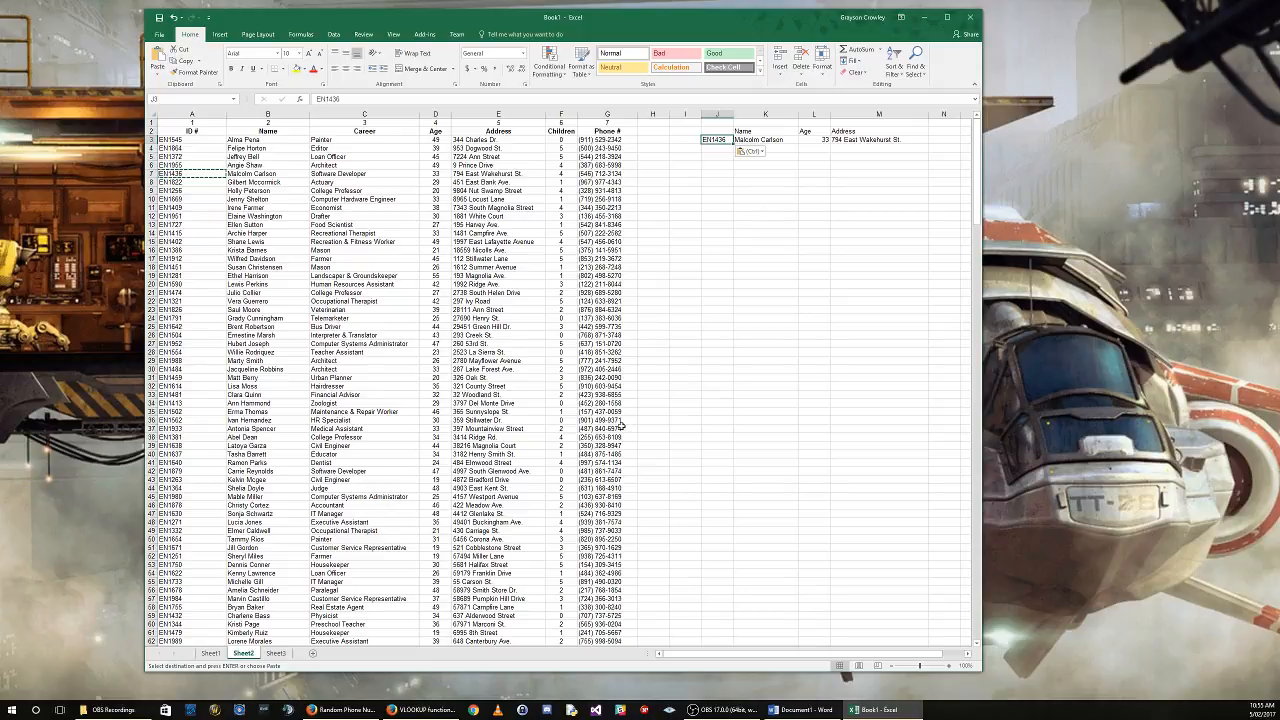
# Look through the full length of the Sheet2 employee table that the lookup covers.
pyautogui.scroll(-20, 586, 403)
pyautogui.scroll(-5, 586, 403)
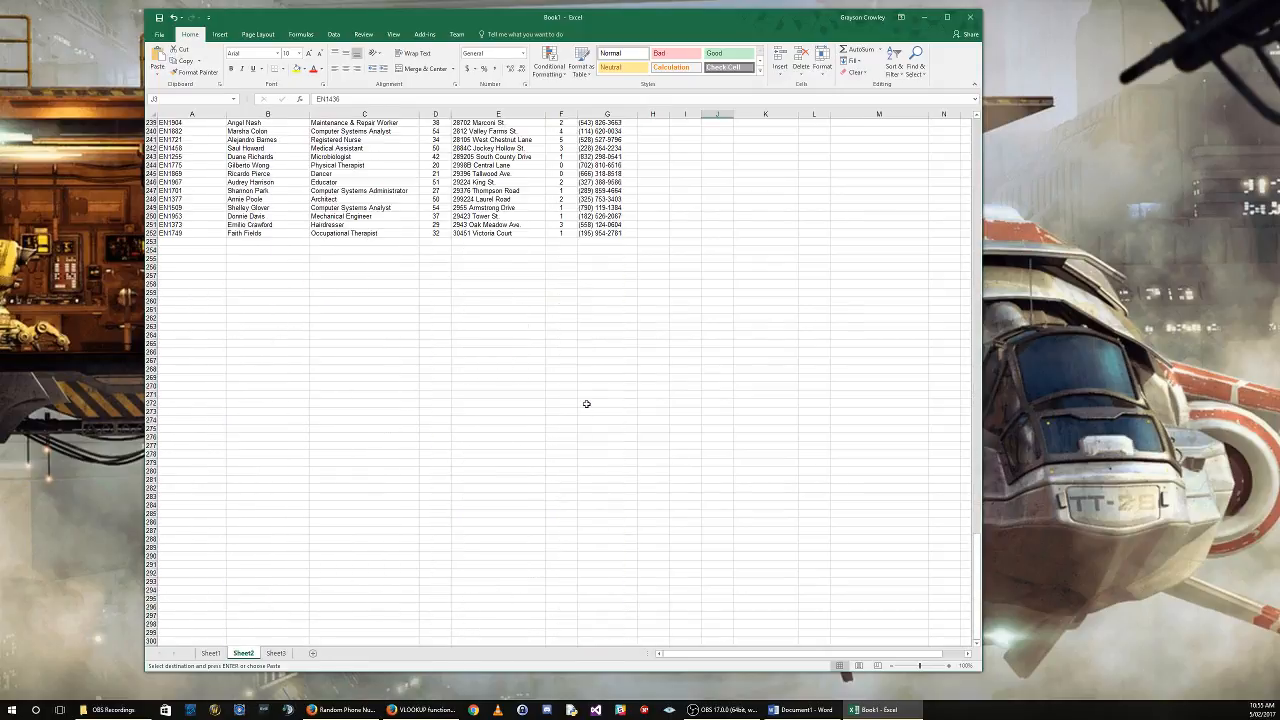
pyautogui.scroll(20, 586, 403)
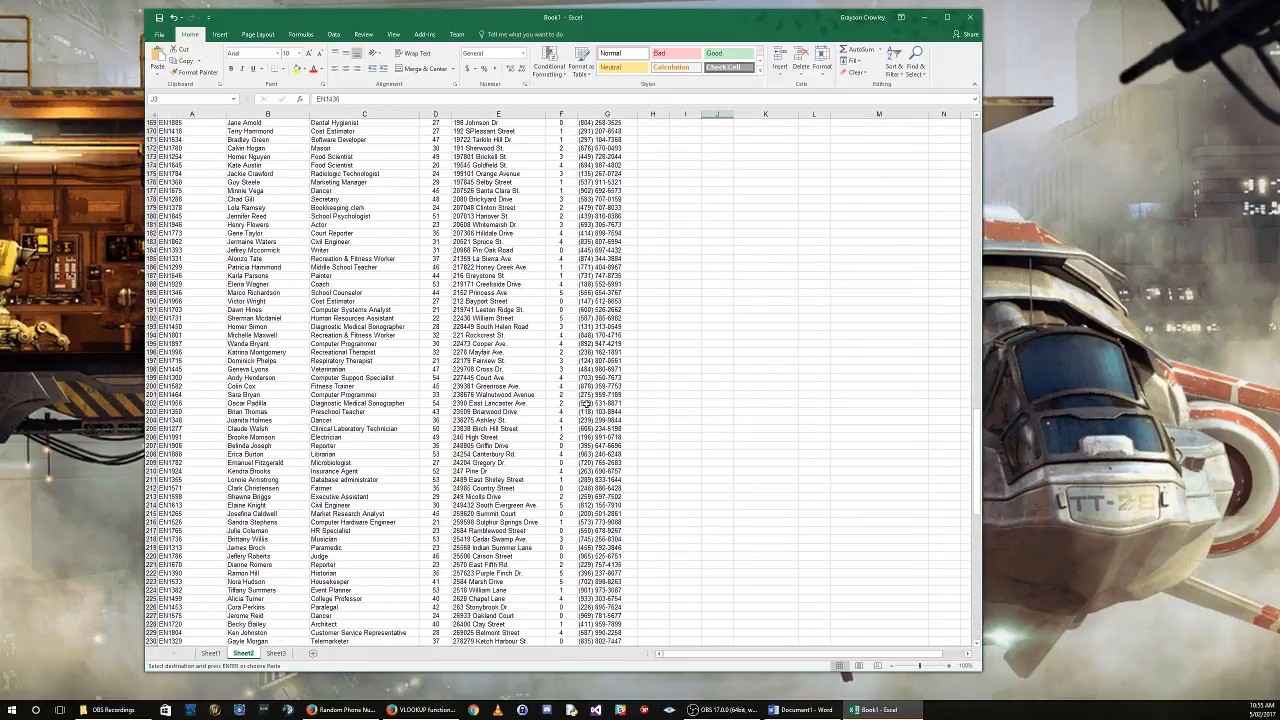
pyautogui.scroll(19, 586, 403)
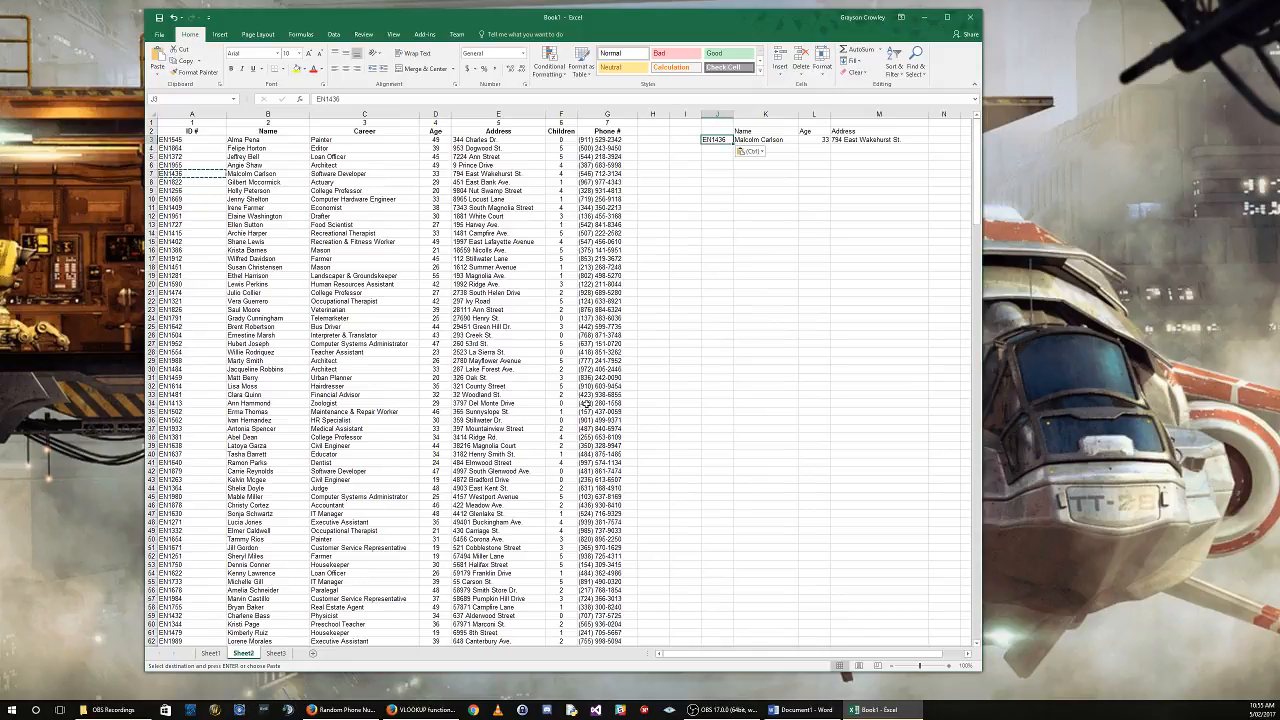
pyautogui.scroll(-20, 613, 403)
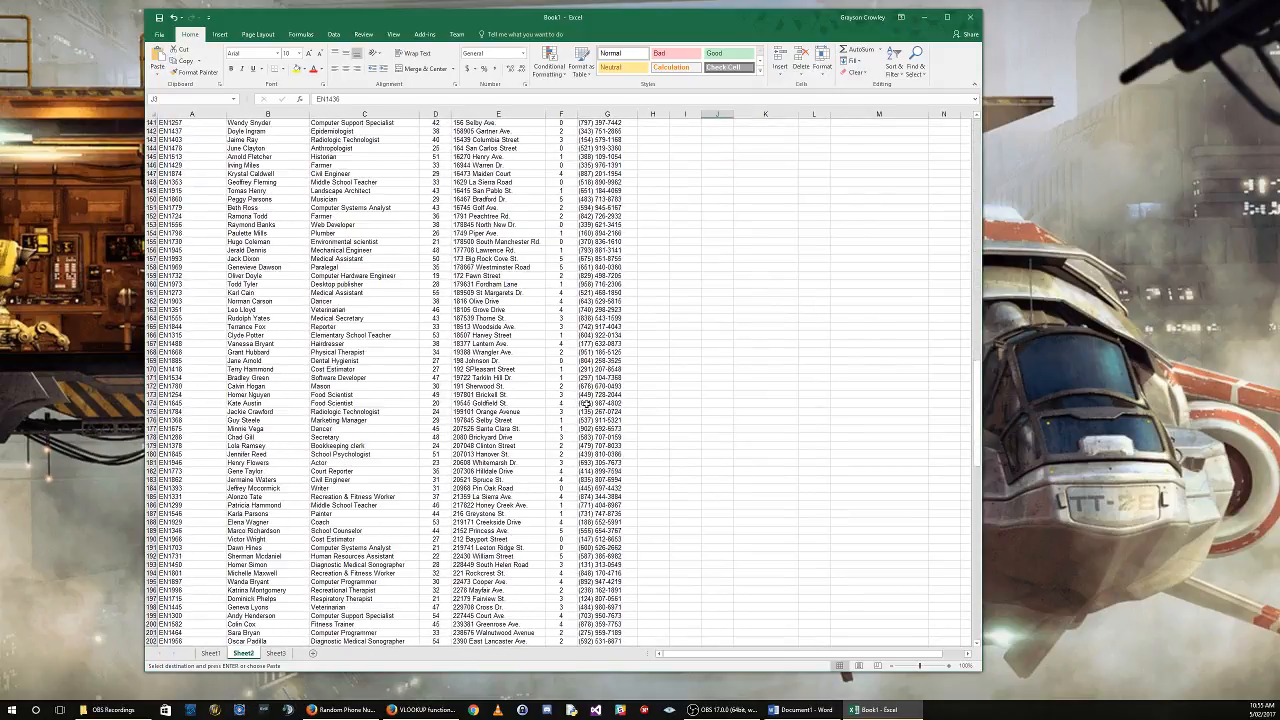
pyautogui.scroll(-20, 613, 403)
pyautogui.scroll(20, 613, 403)
pyautogui.scroll(20, 613, 403)
pyautogui.scroll(-20, 613, 403)
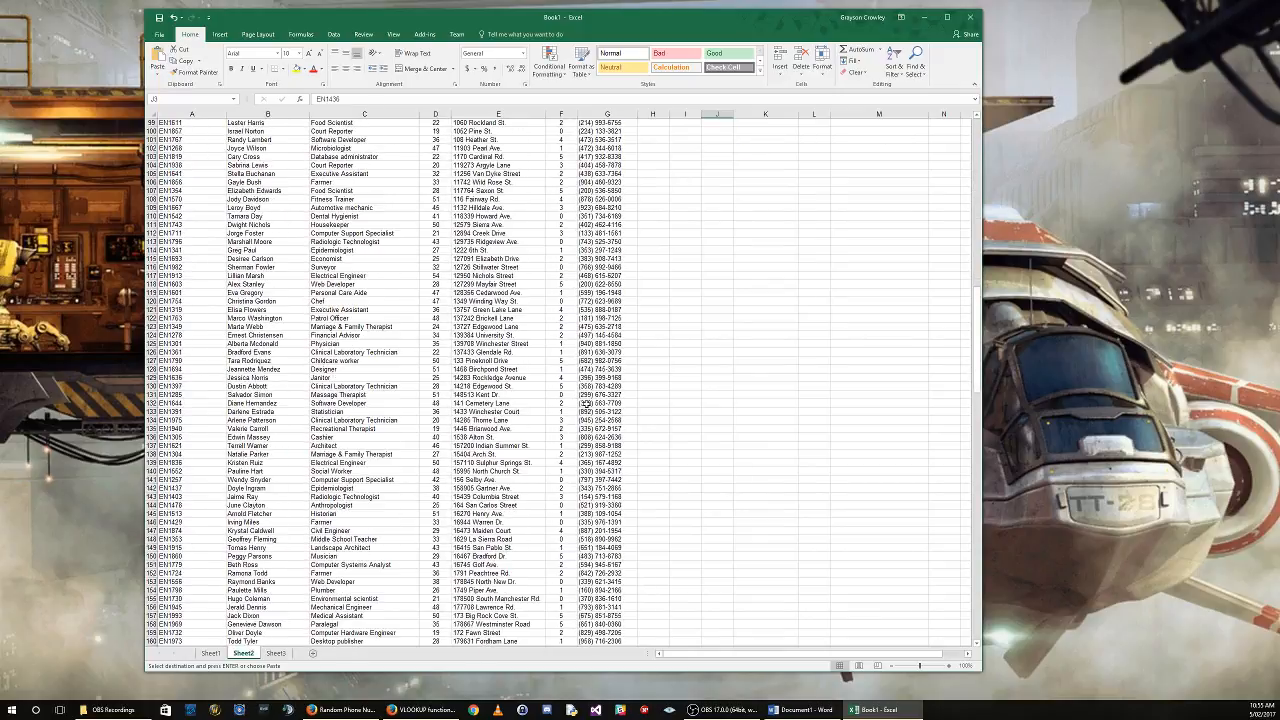
# Start a new employee record in row 253 below the table by entering the employee ID and full name.
pyautogui.scroll(-20, 587, 403)
pyautogui.click(175, 242)
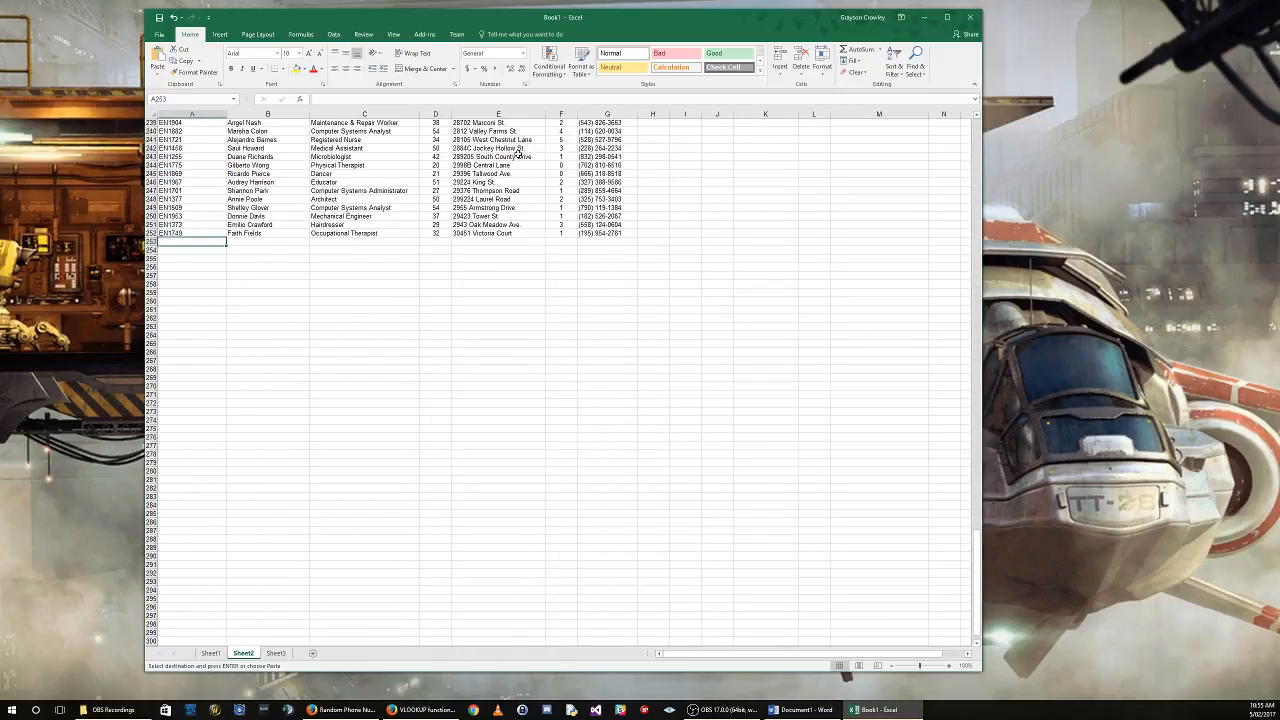
pyautogui.write('EN')
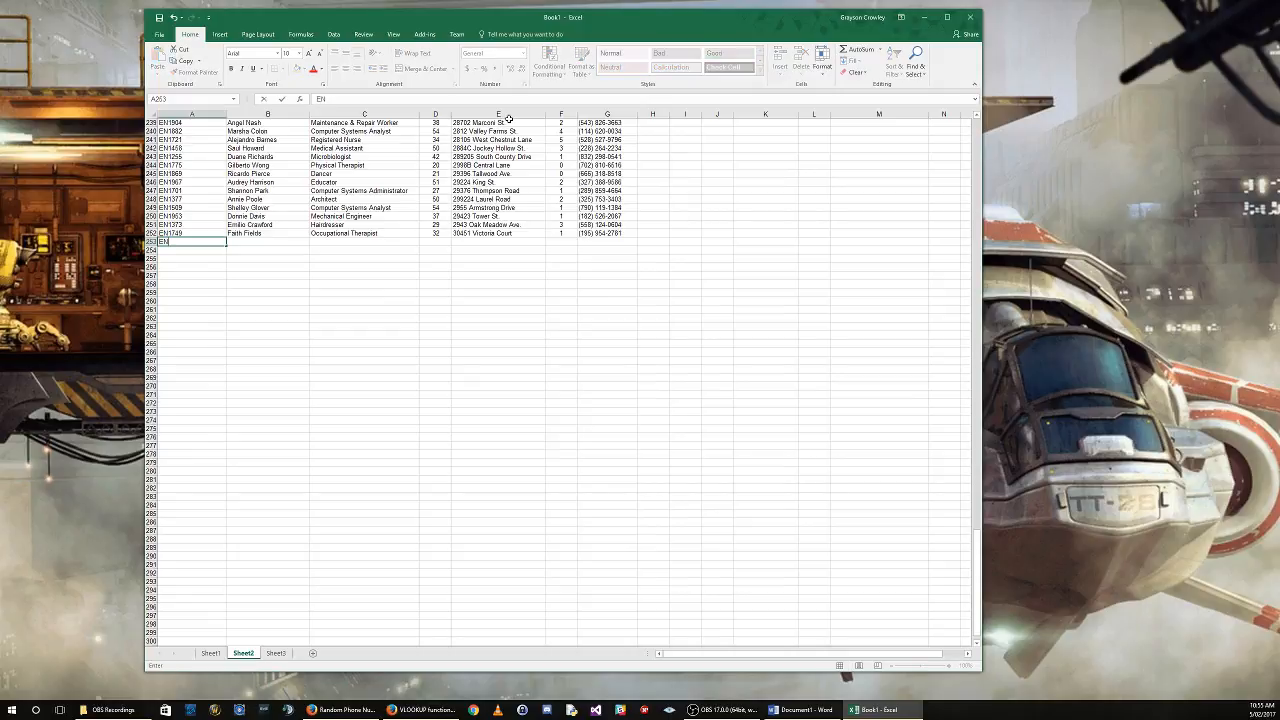
pyautogui.write('2000')
pyautogui.press('Tab')
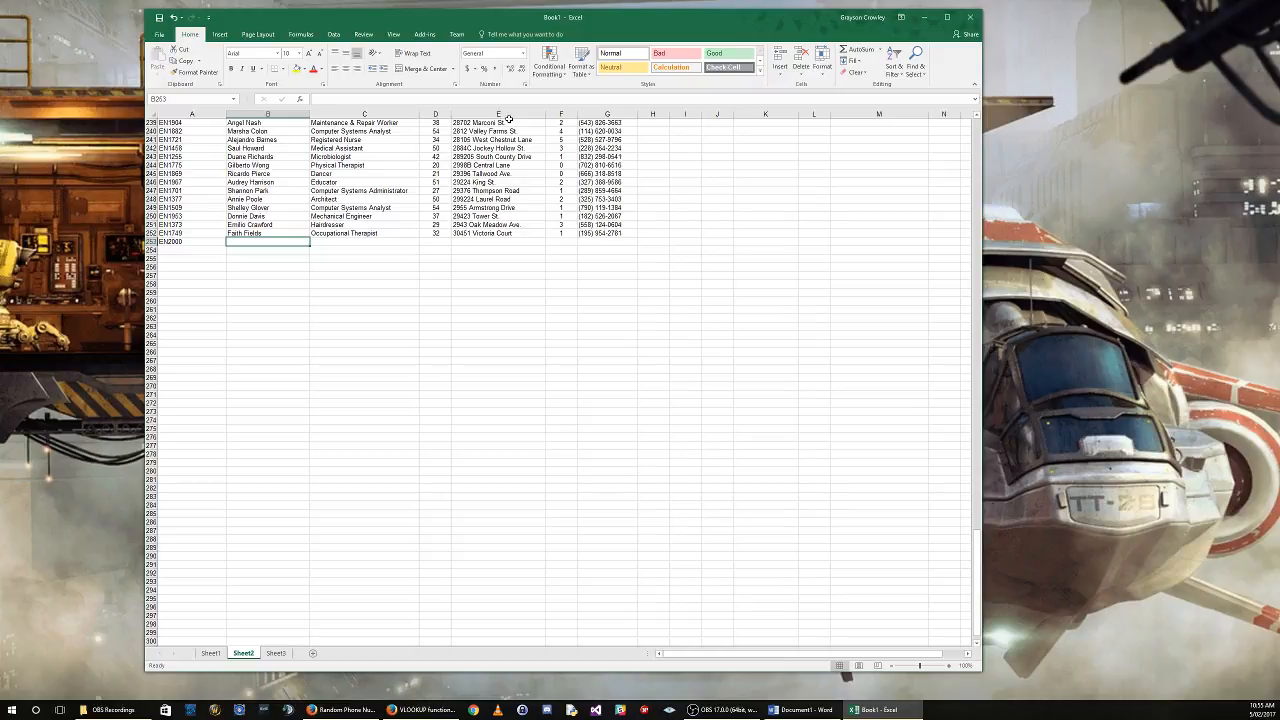
pyautogui.write('John Baptiste')
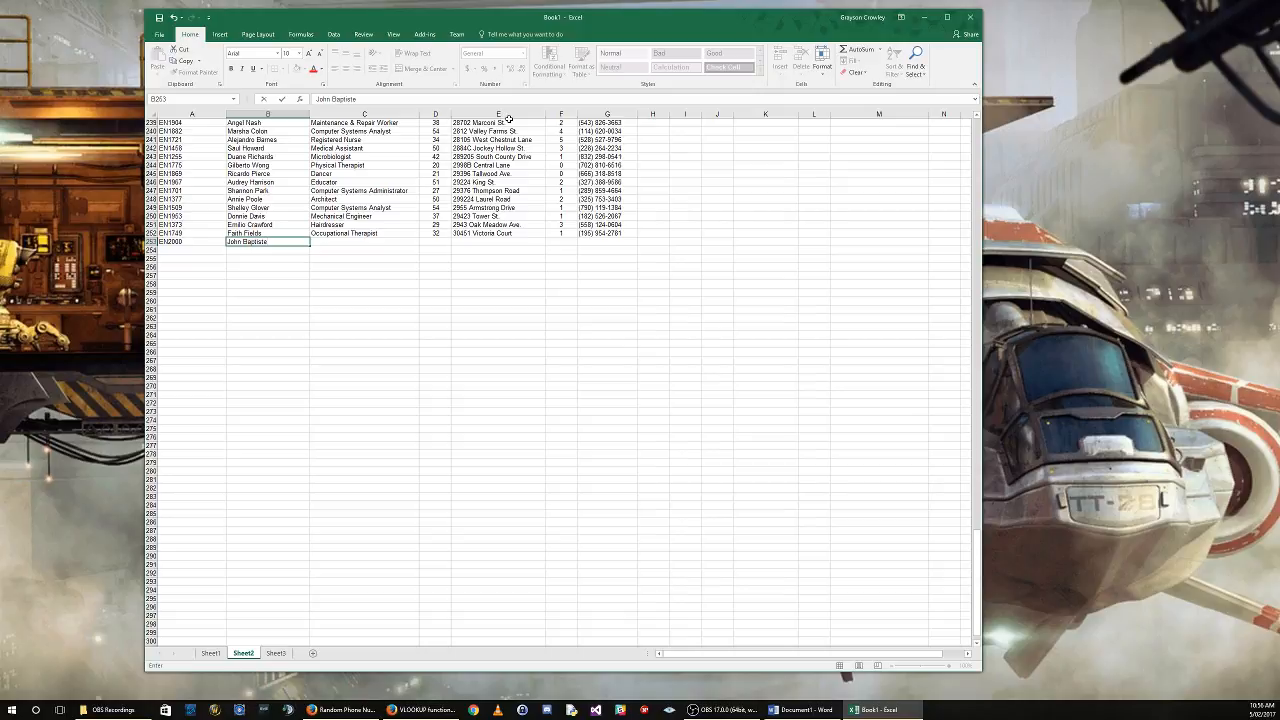
pyautogui.press('Tab')
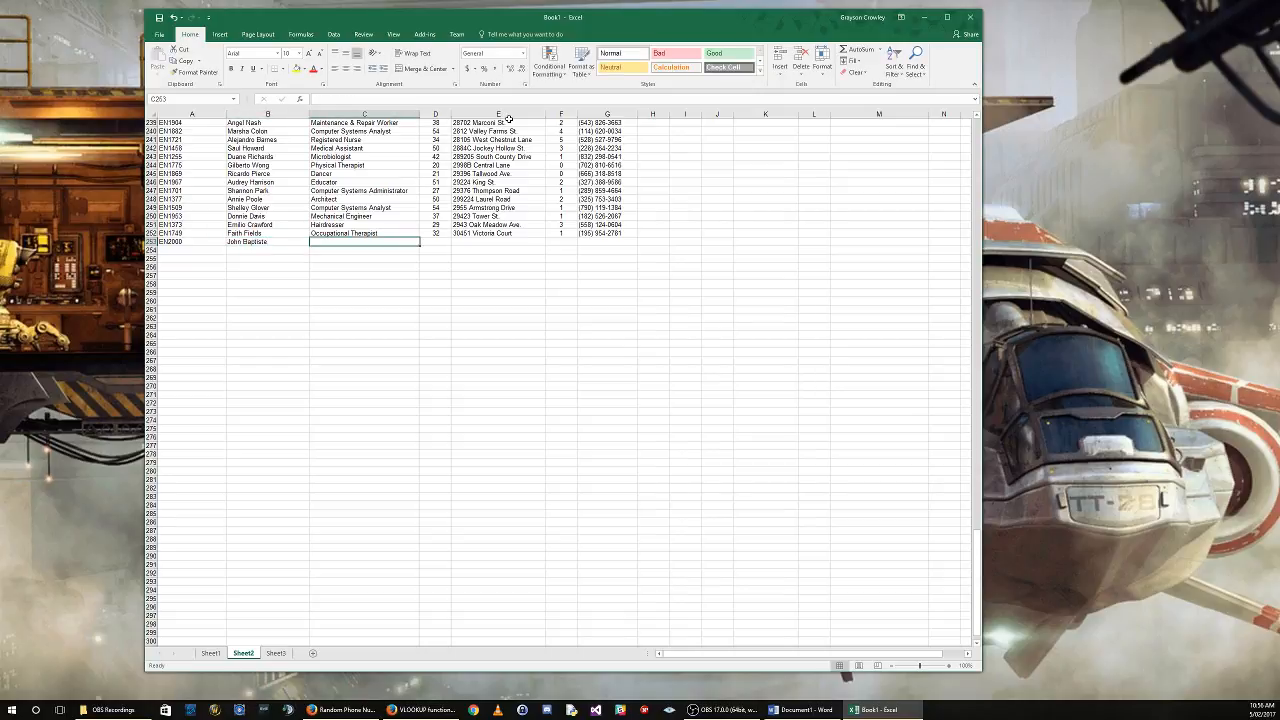
# Enter Priest as the new employee's career and 55 as the age in row 253.
pyautogui.write('Peado')
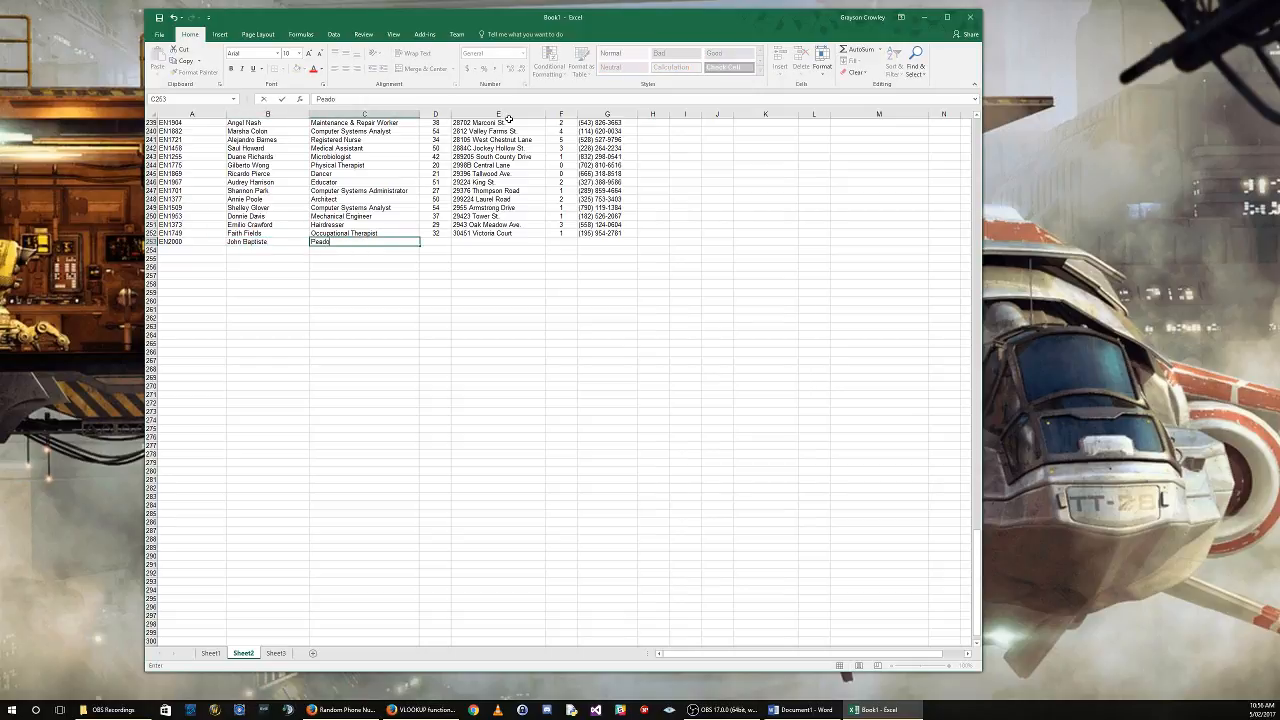
pyautogui.write('riest')
pyautogui.press('Tab')
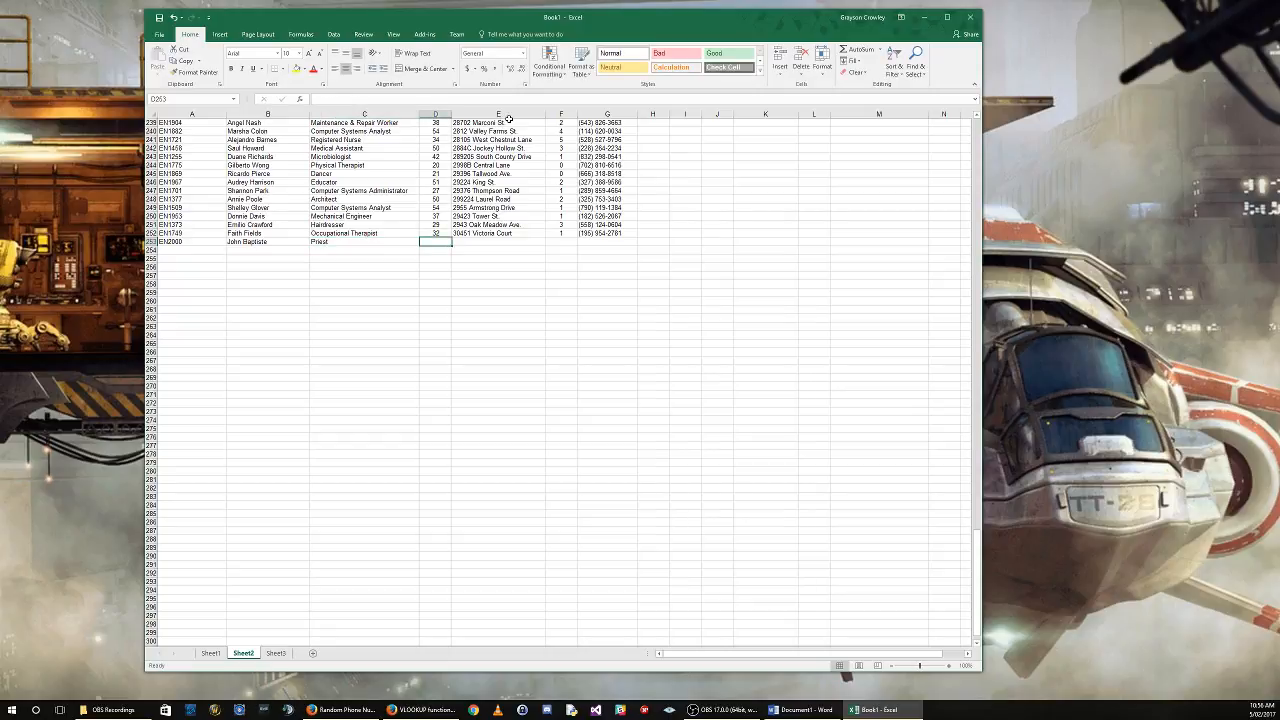
pyautogui.write('55')
pyautogui.press('Tab')
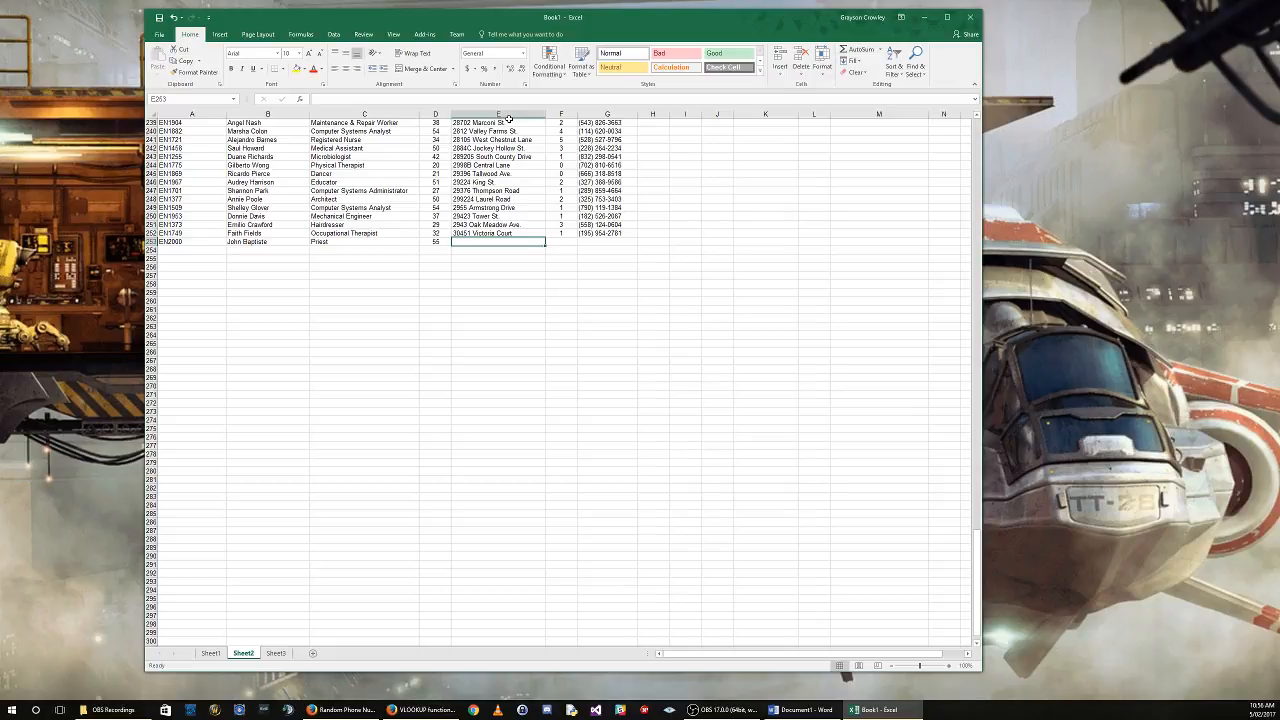
# Copy the address from E252 into E253 and set the new employee's number of children to 0.
pyautogui.press('Up')
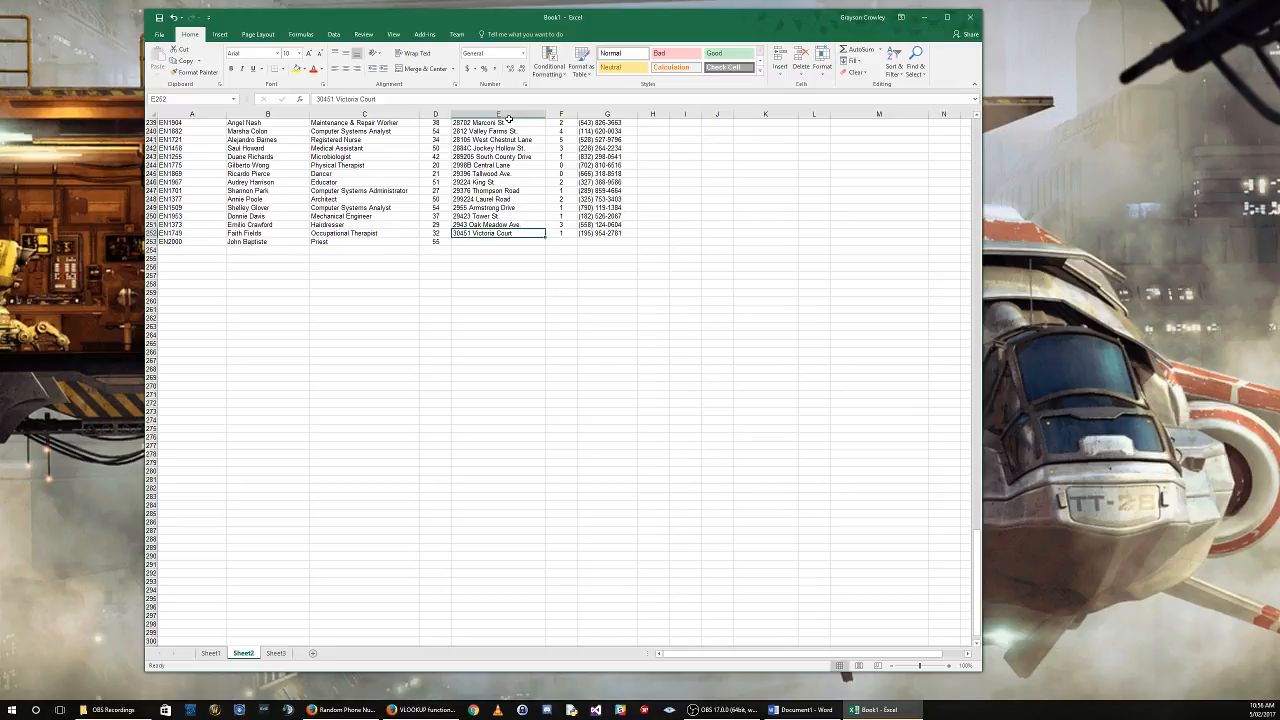
pyautogui.hotkey('ctrl', 'c')
pyautogui.press('Down')
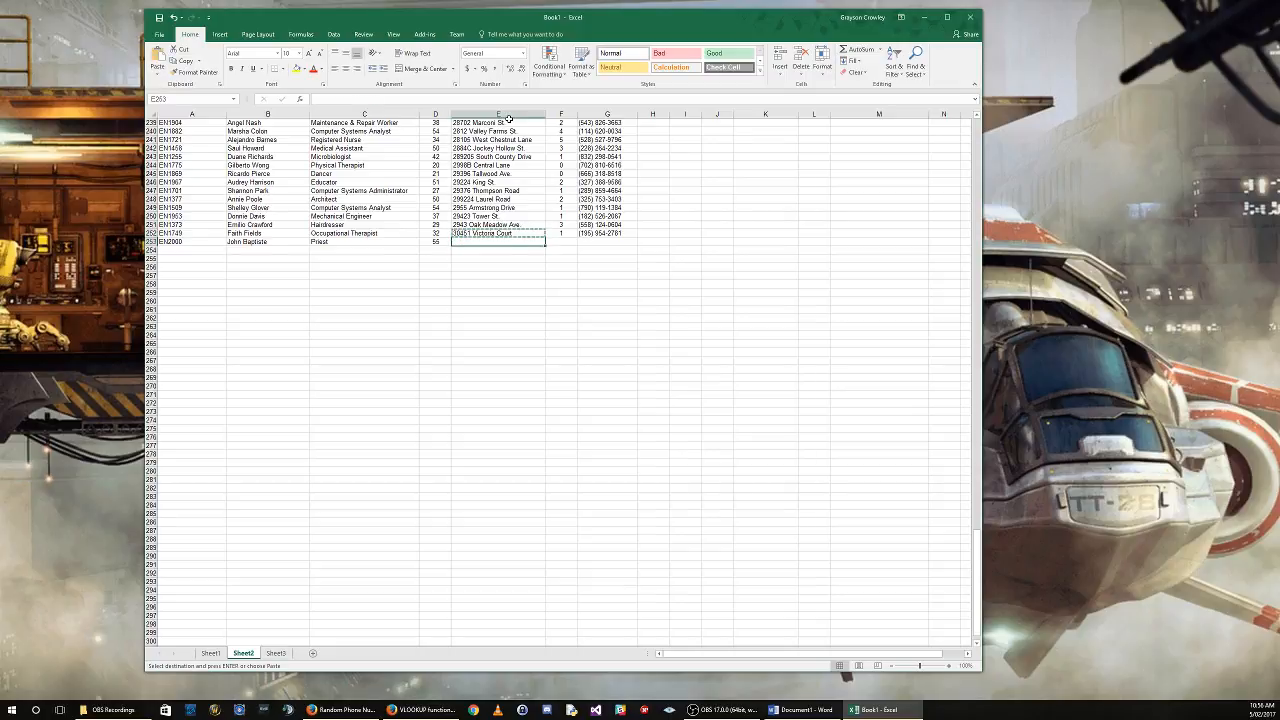
pyautogui.hotkey('ctrl', 'v')
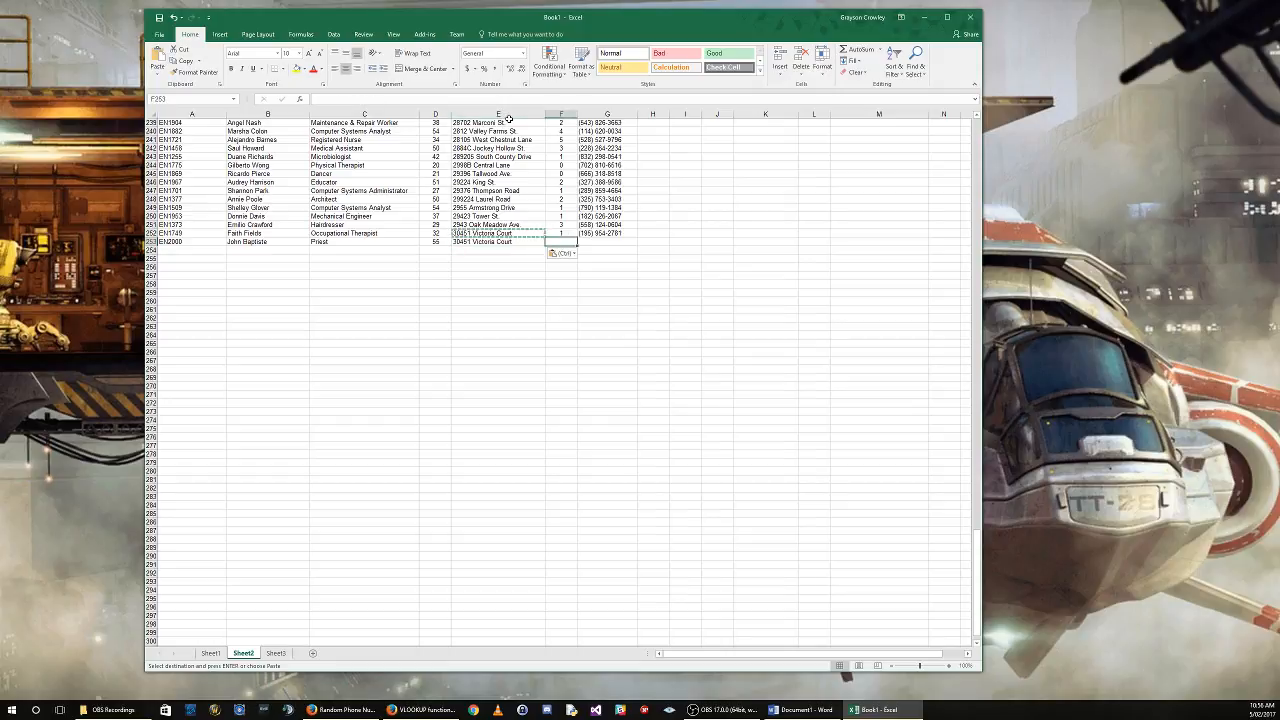
pyautogui.press('Tab')
pyautogui.write('0')
pyautogui.press('Tab')
# Copy the phone number from G252 into G253, keeping the text in regular weight.
pyautogui.press('Up')
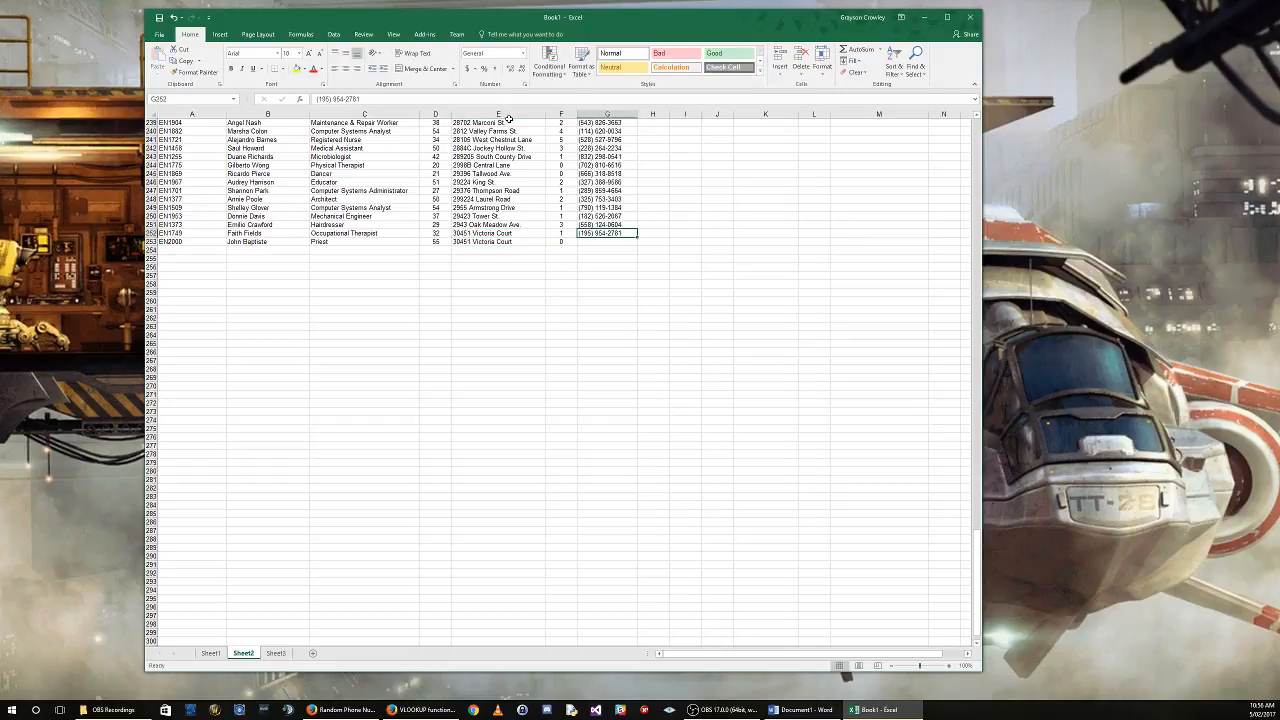
pyautogui.hotkey('ctrl', 'c')
pyautogui.press('Down')
pyautogui.hotkey('ctrl', 'b')
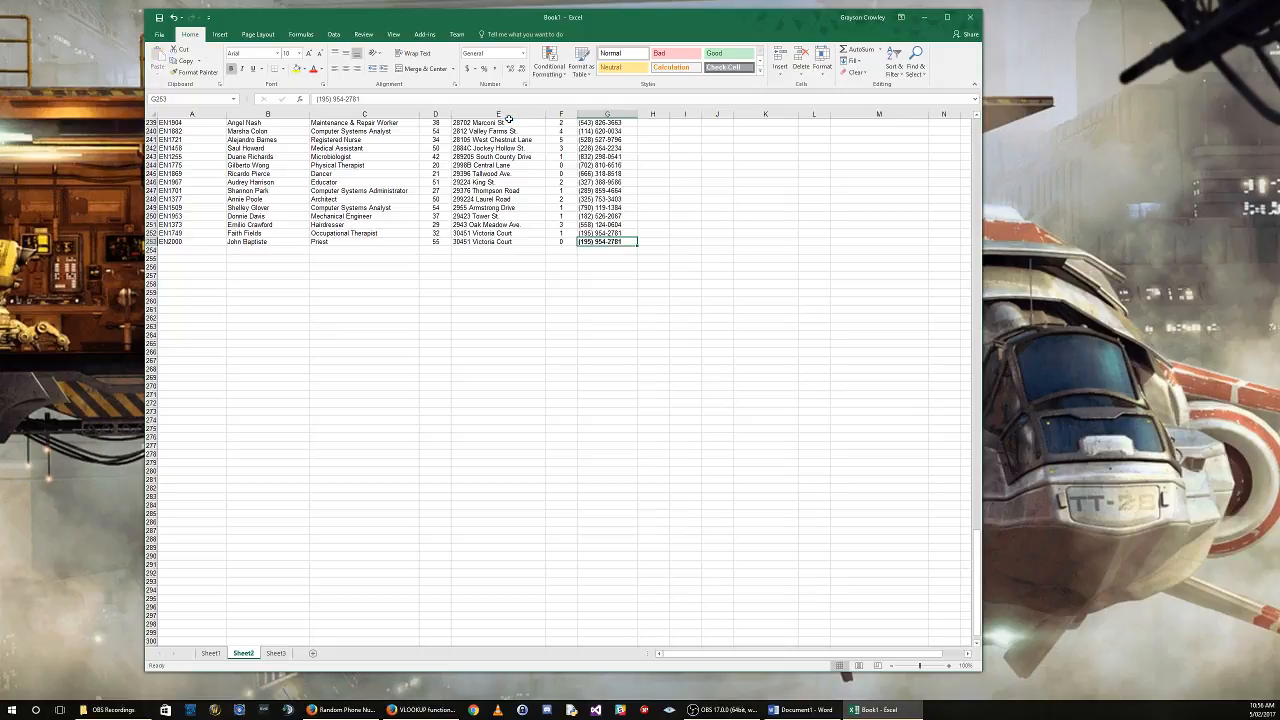
pyautogui.hotkey('ctrl', 'b')
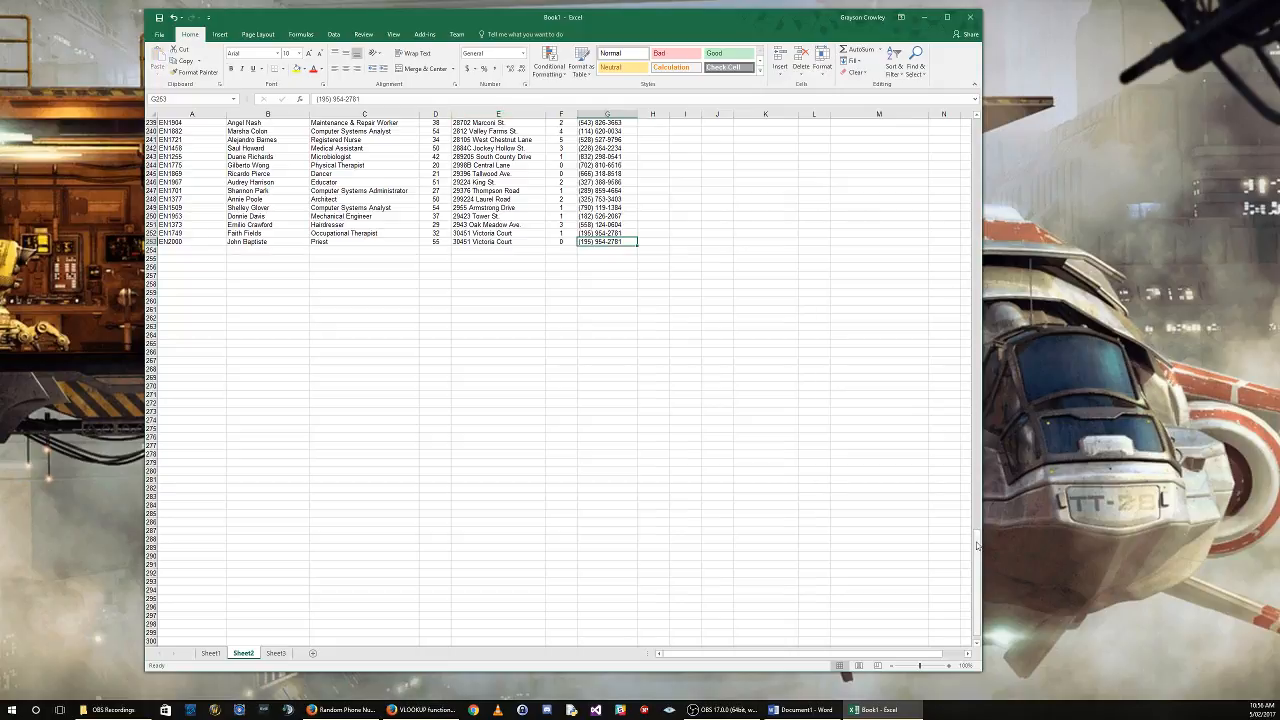
# Look up the new employee by copying the ID from A253 into J3.
pyautogui.click(195, 243)
pyautogui.hotkey('ctrl', 'c')
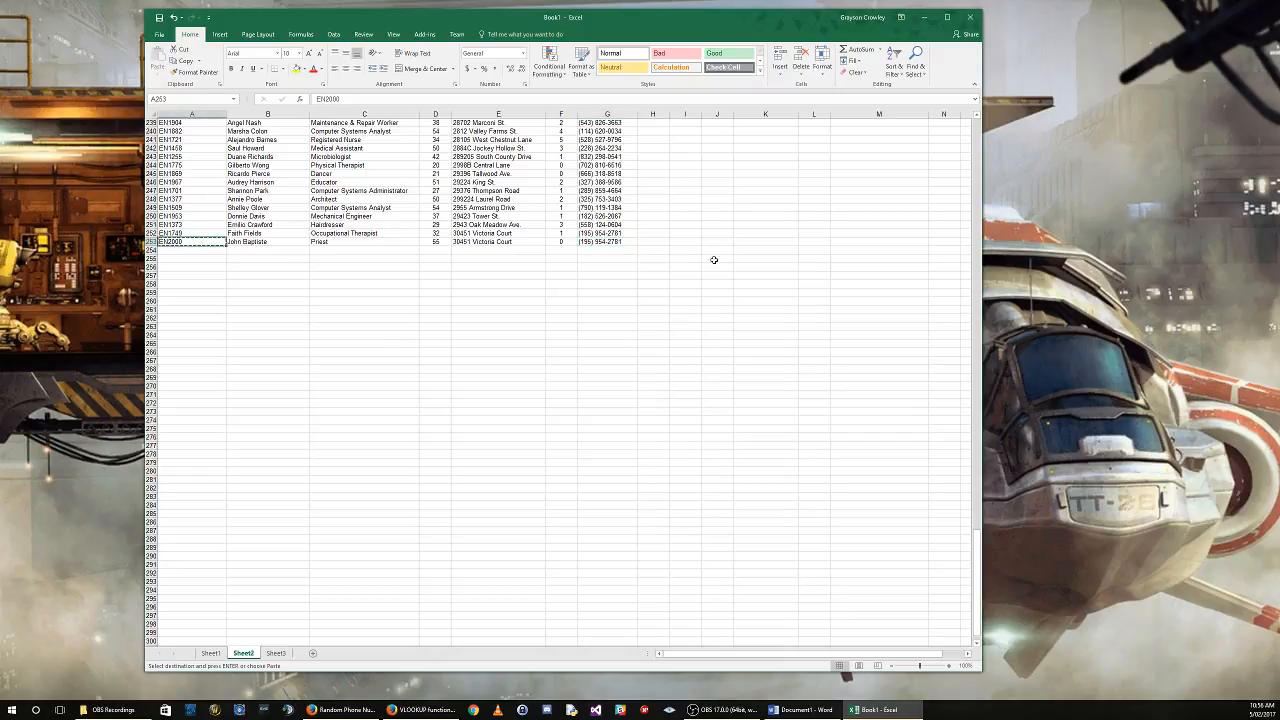
pyautogui.moveTo(978, 545); pyautogui.dragTo(994, 97)
pyautogui.click(716, 140)
pyautogui.hotkey('ctrl', 'v')
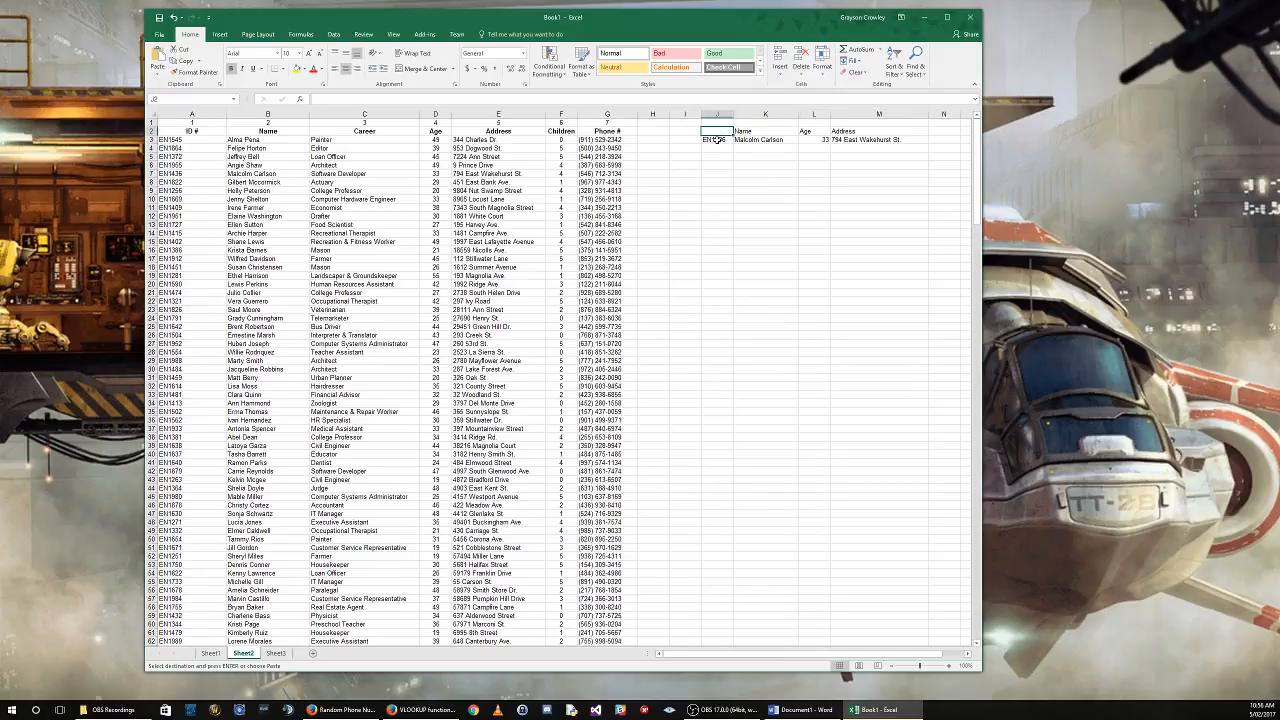
pyautogui.click(717, 140)
pyautogui.hotkey('ctrl', 'v')
pyautogui.click(814, 218)
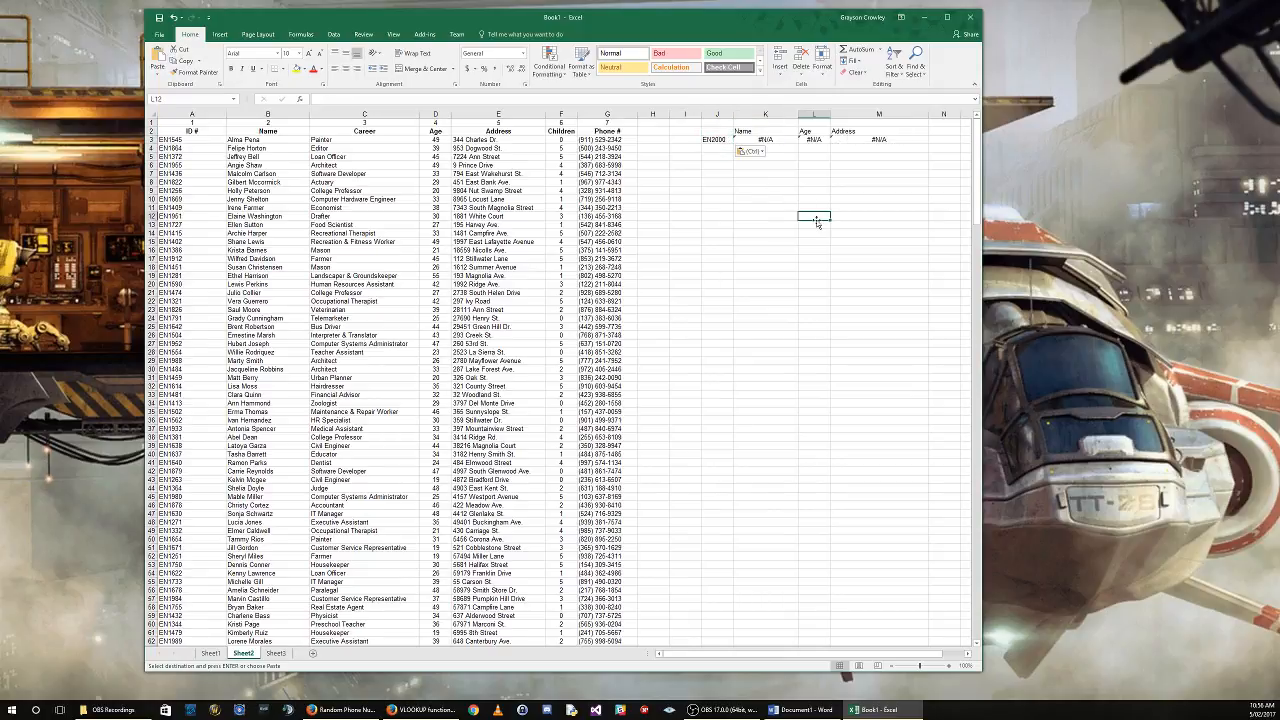
# Extend the table array of the K3 VLOOKUP to $A$3:$G$253 so it includes the new employee's row.
pyautogui.click(760, 138)
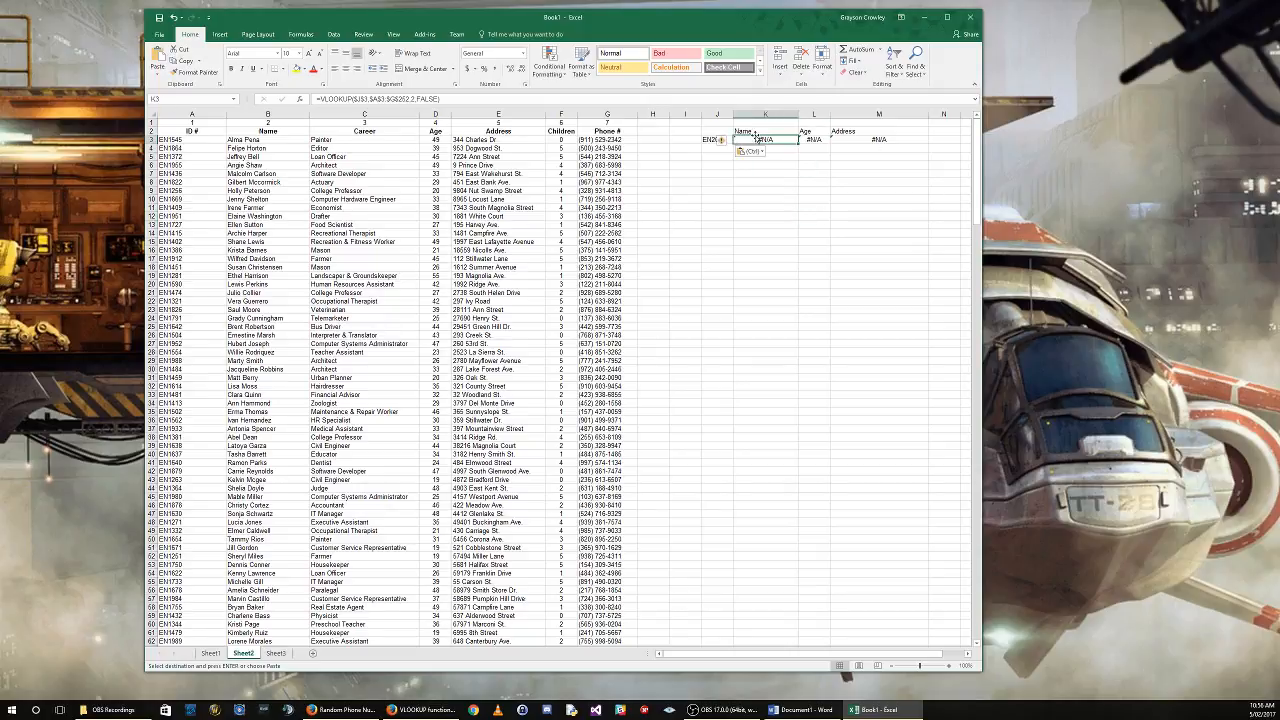
pyautogui.click(381, 99)
pyautogui.moveTo(978, 132); pyautogui.dragTo(984, 505)
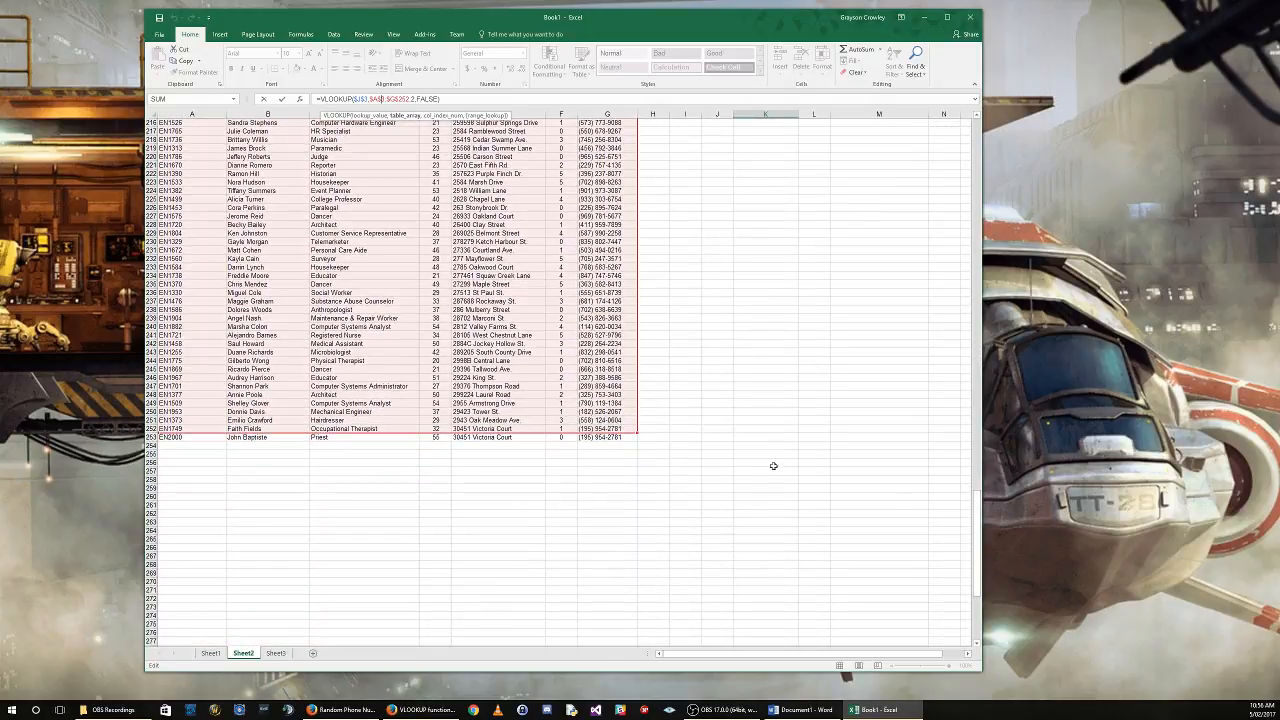
pyautogui.moveTo(640, 433); pyautogui.dragTo(641, 443)
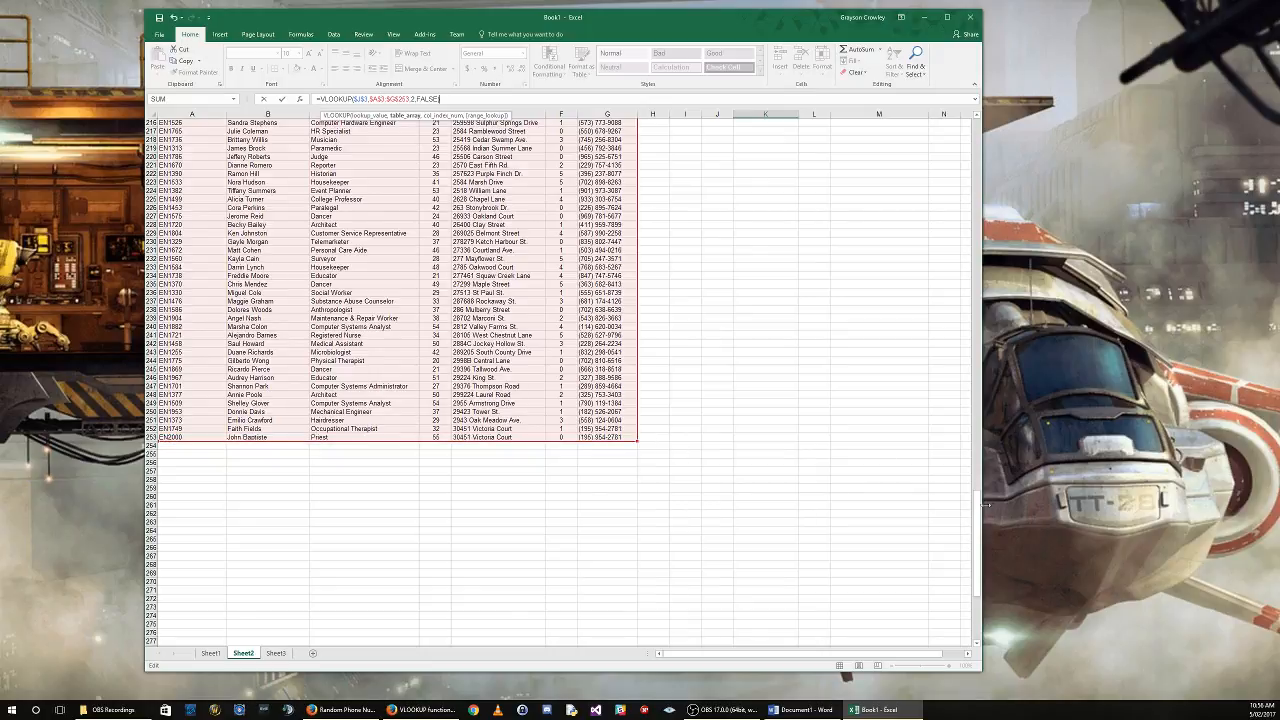
pyautogui.press('Return')
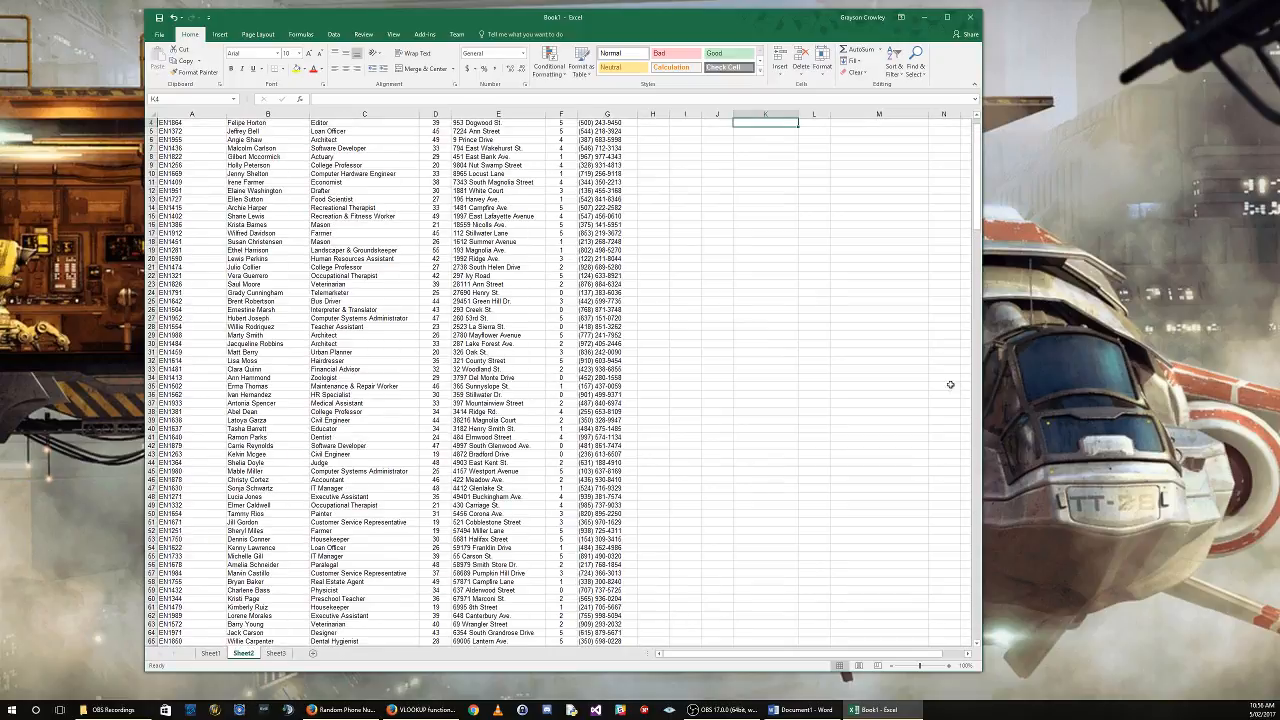
pyautogui.scroll(2, 838, 372)
pyautogui.click(789, 139)
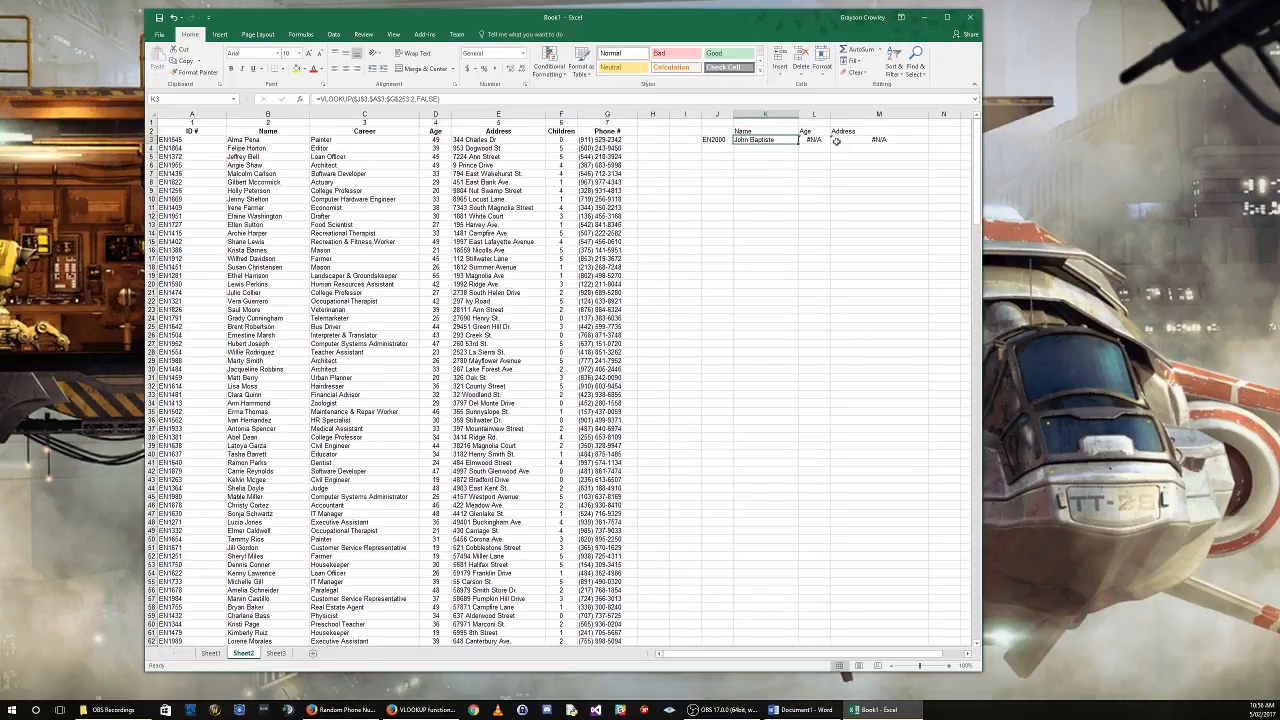
pyautogui.click(820, 141)
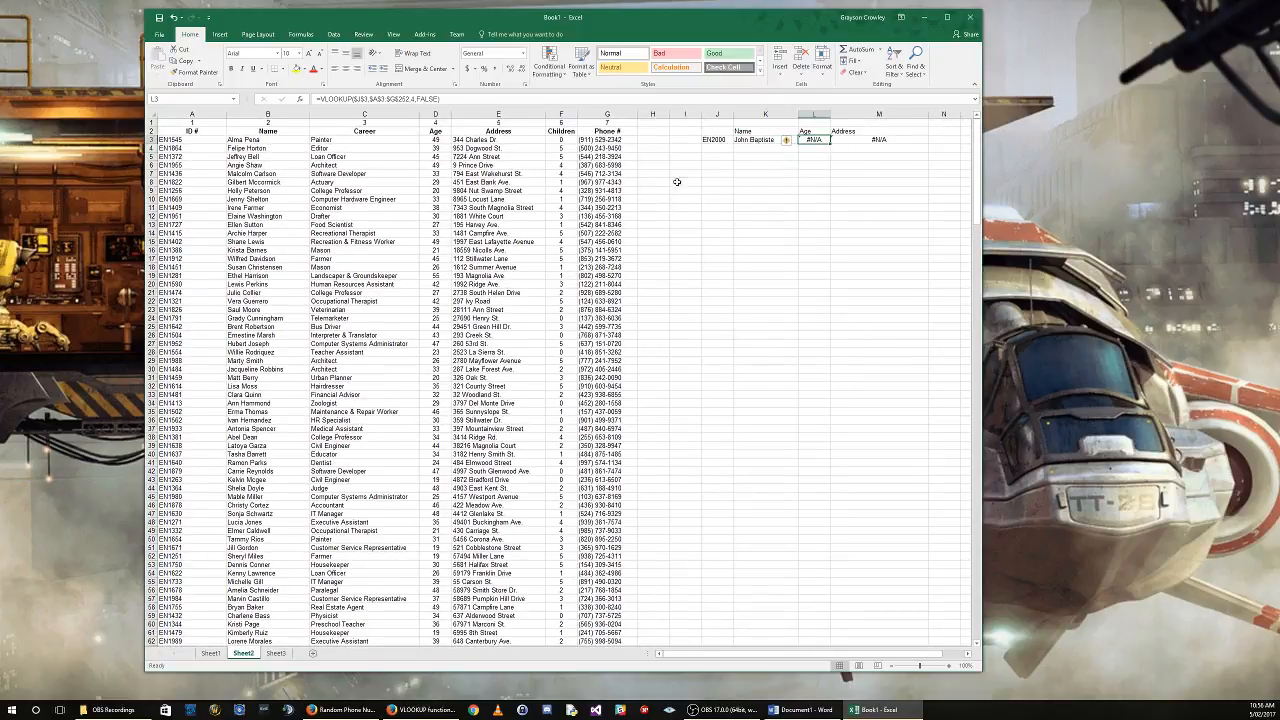
pyautogui.moveTo(752, 140); pyautogui.dragTo(880, 140)
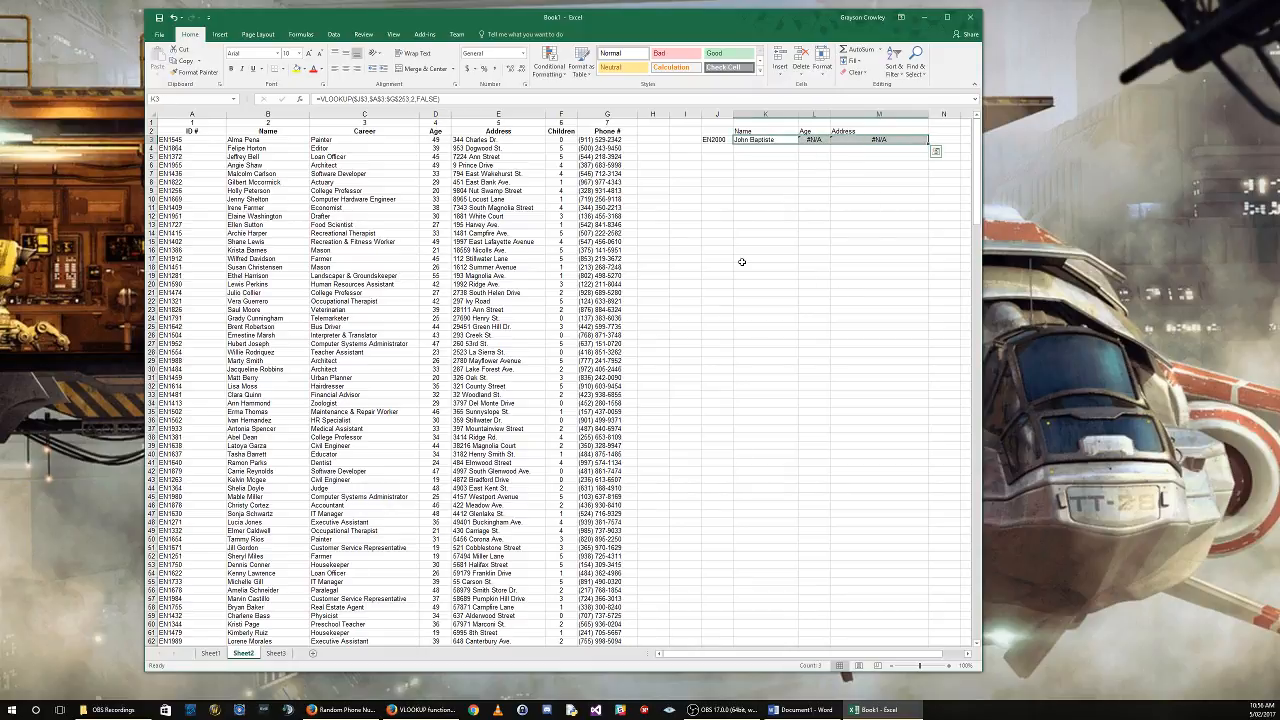
pyautogui.click(734, 219)
# Replace the table array in the K3 VLOOKUP with the whole columns $A:$G as an absolute reference.
pyautogui.click(760, 140)
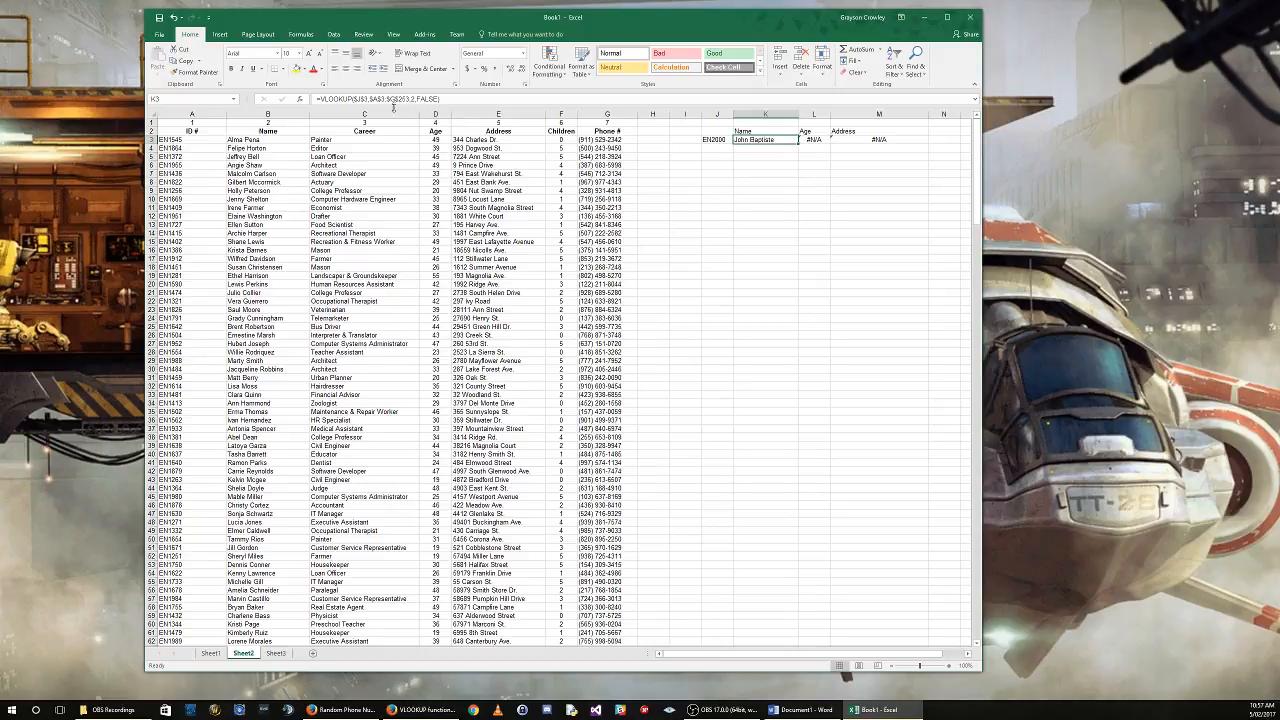
pyautogui.moveTo(370, 98); pyautogui.dragTo(410, 99)
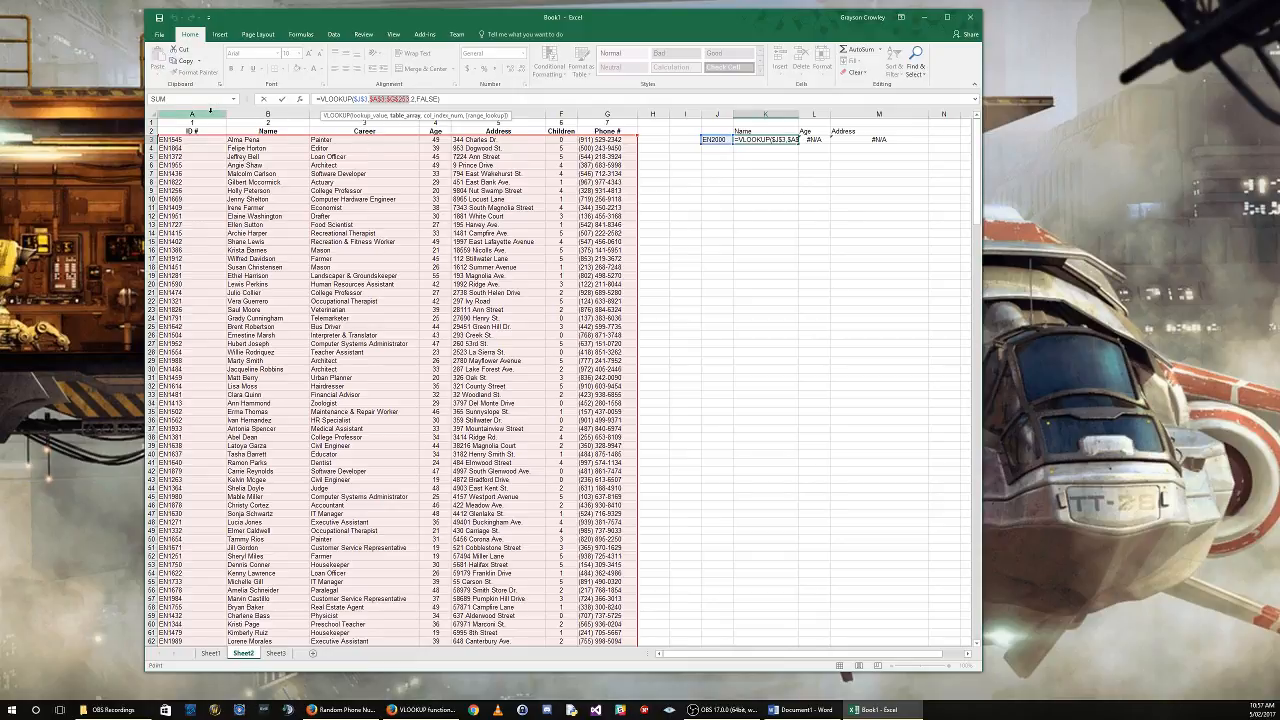
pyautogui.moveTo(210, 111); pyautogui.dragTo(605, 112)
pyautogui.press('F4')
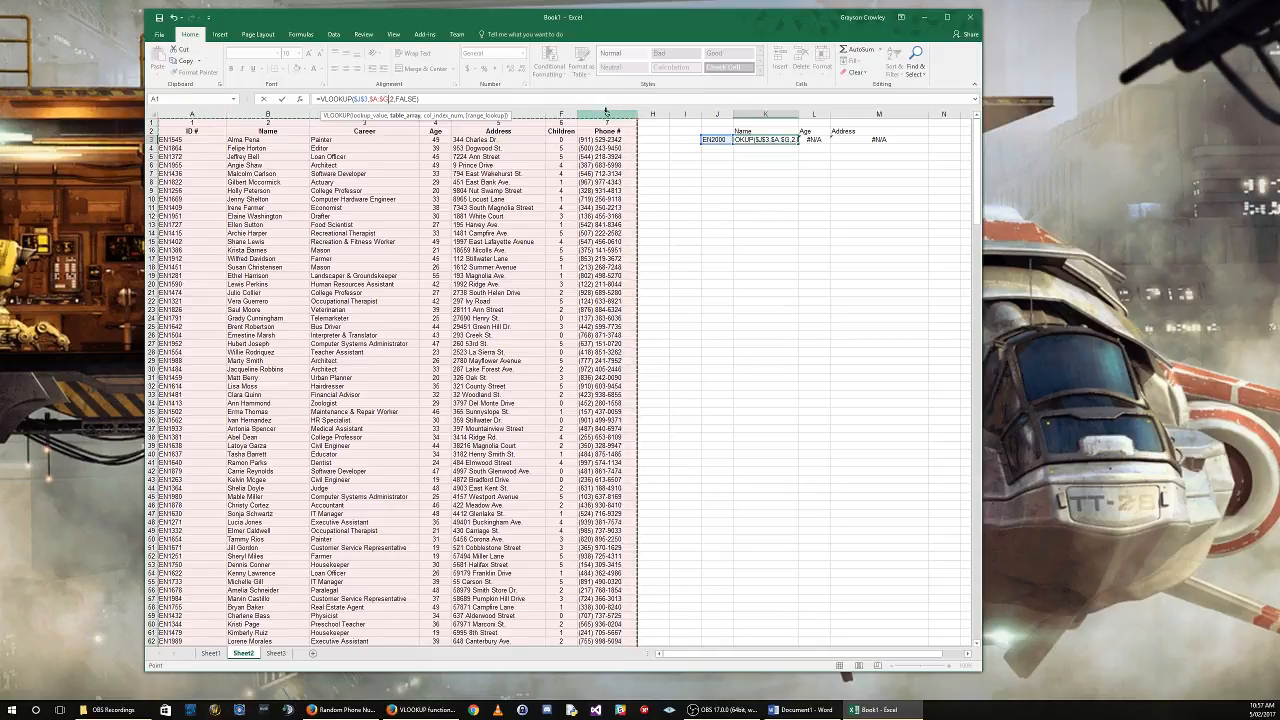
pyautogui.press('Return')
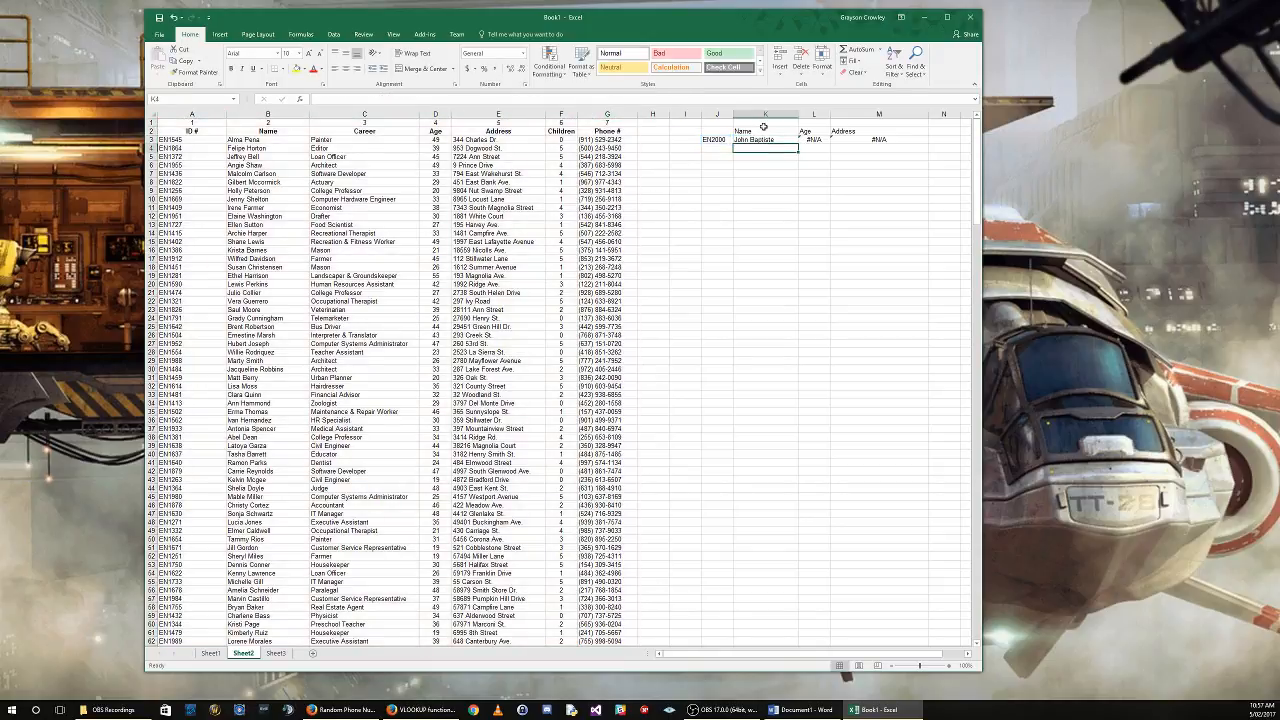
pyautogui.click(766, 140)
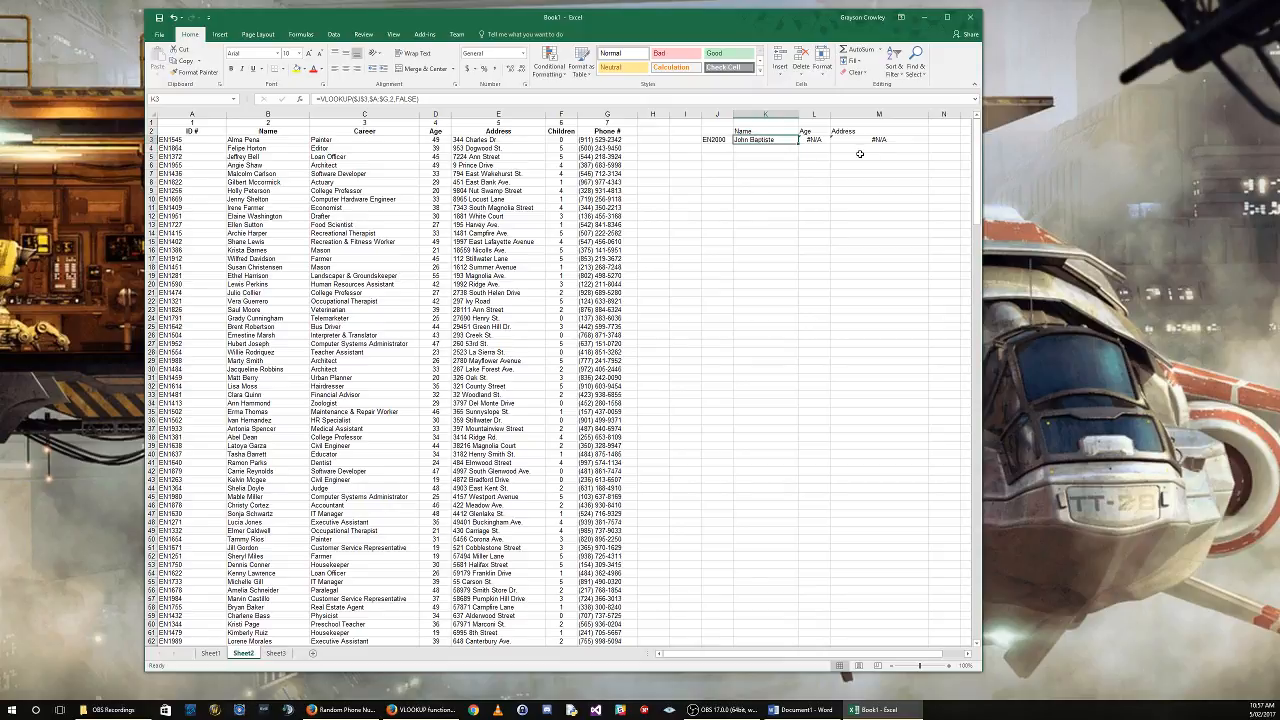
pyautogui.moveTo(798, 144)
pyautogui.mouseDown()
pyautogui.moveTo(890, 143)
pyautogui.moveTo(796, 143)
pyautogui.mouseUp()
# Replace the table array in the L3 age VLOOKUP with the whole columns A:G.
pyautogui.click(817, 140)
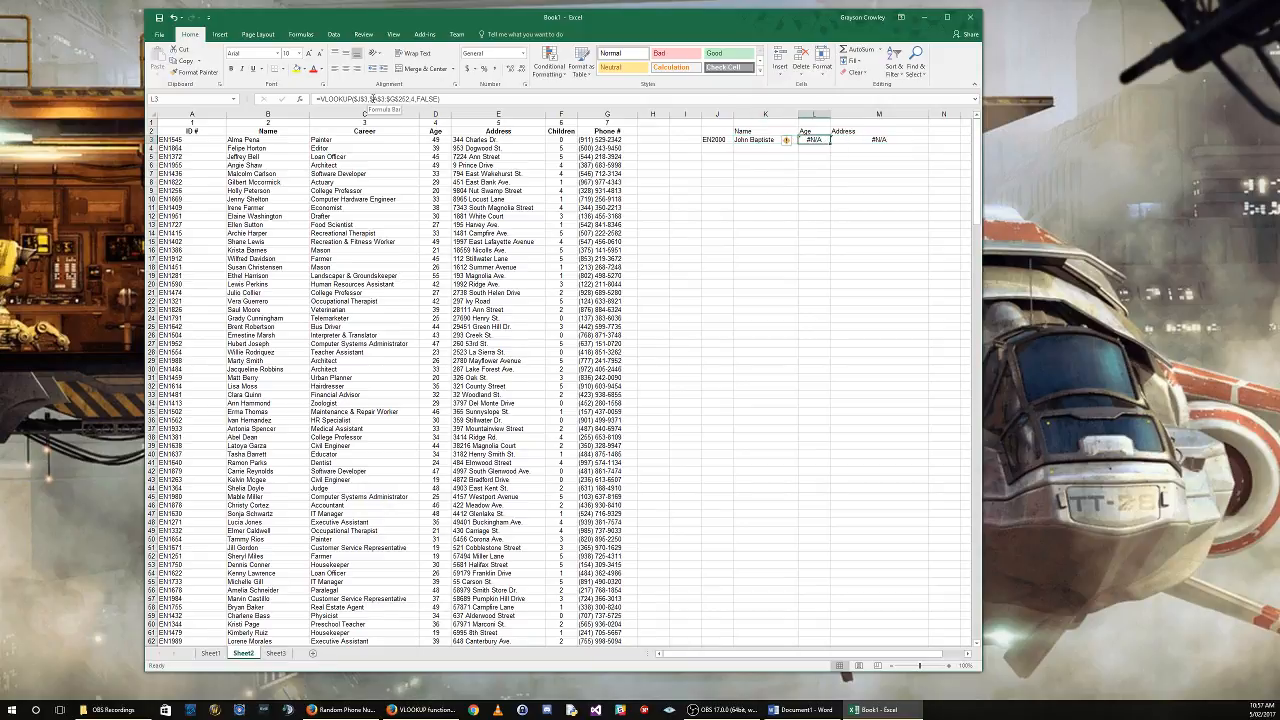
pyautogui.moveTo(370, 99); pyautogui.dragTo(409, 99)
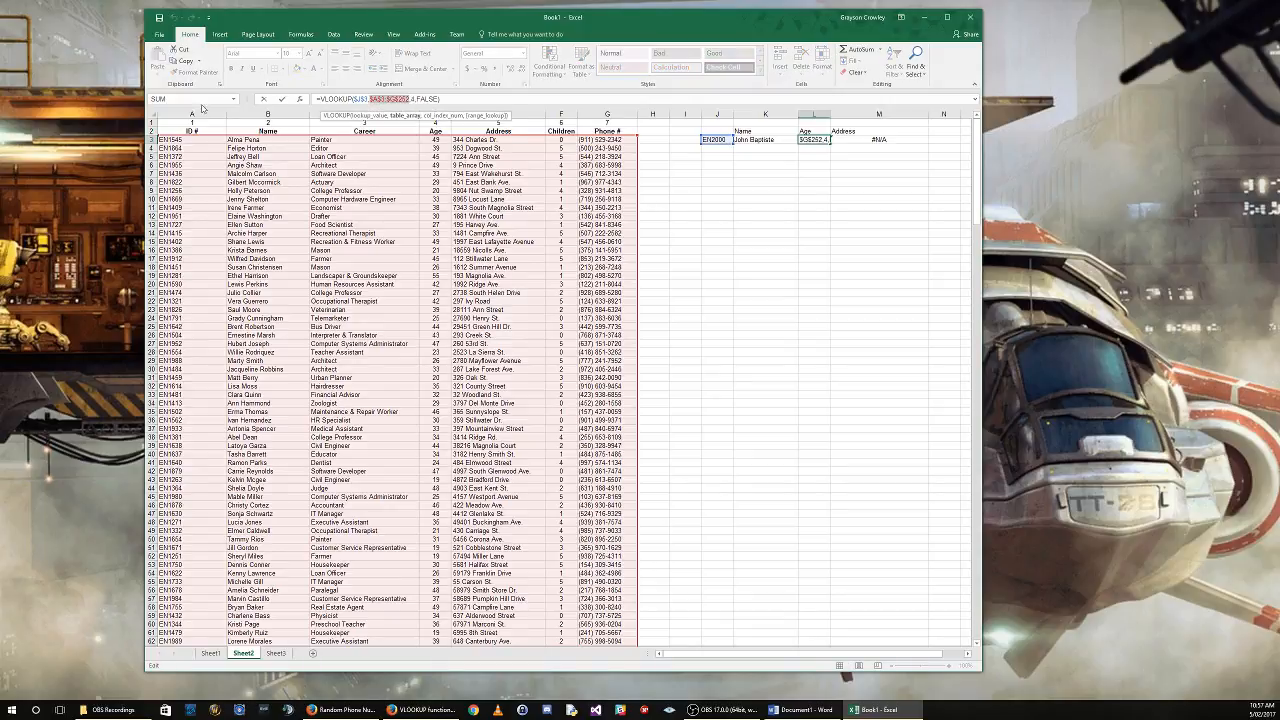
pyautogui.moveTo(192, 114); pyautogui.dragTo(586, 113)
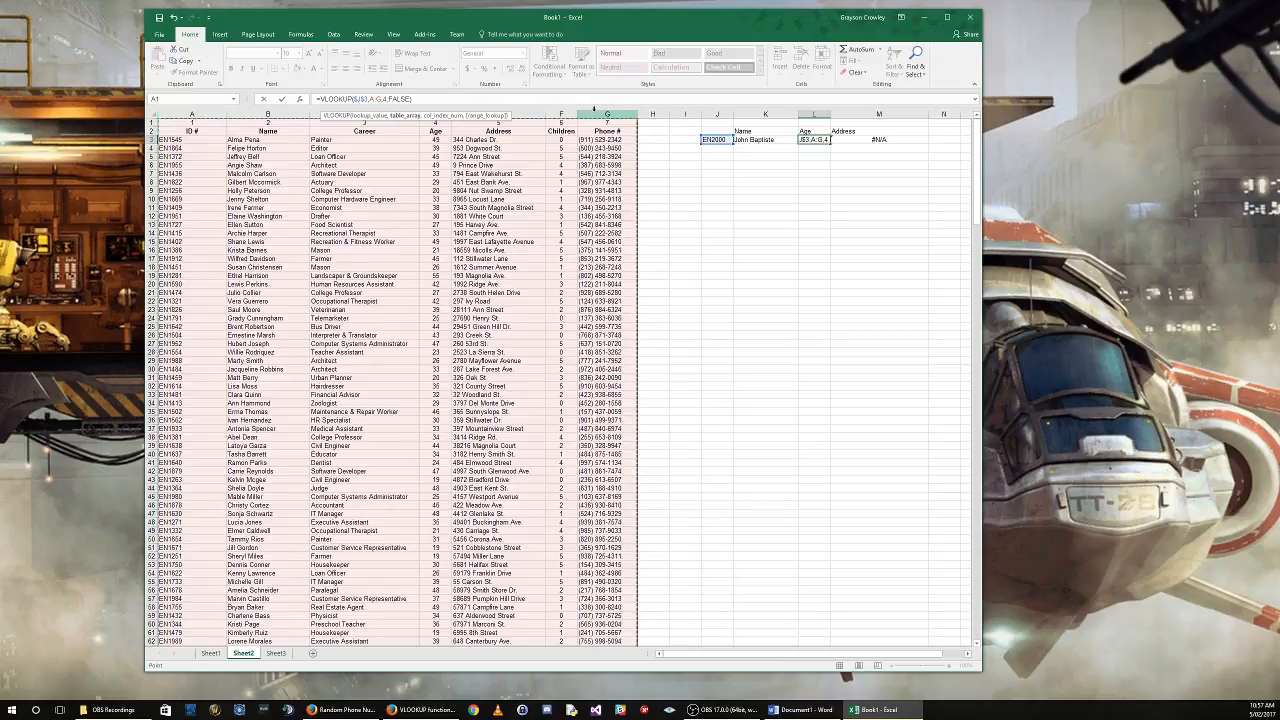
pyautogui.press('Return')
pyautogui.scroll(-20, 450, 360)
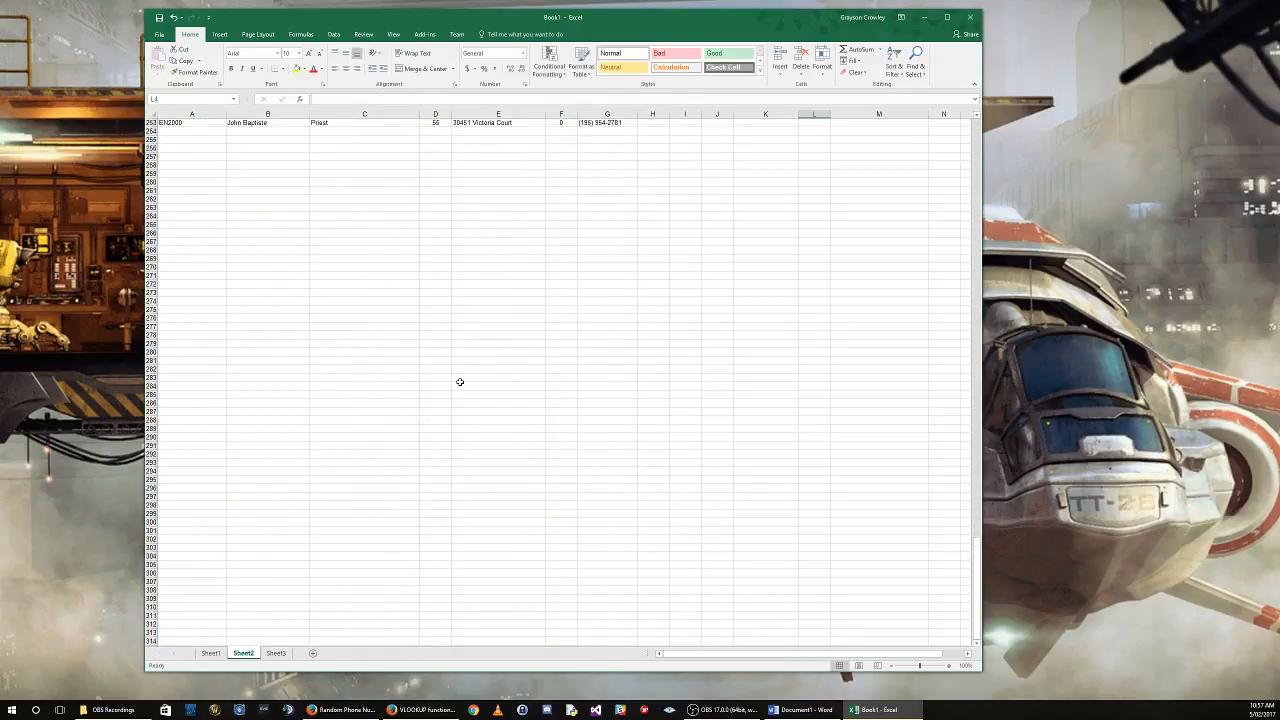
pyautogui.scroll(9, 460, 382)
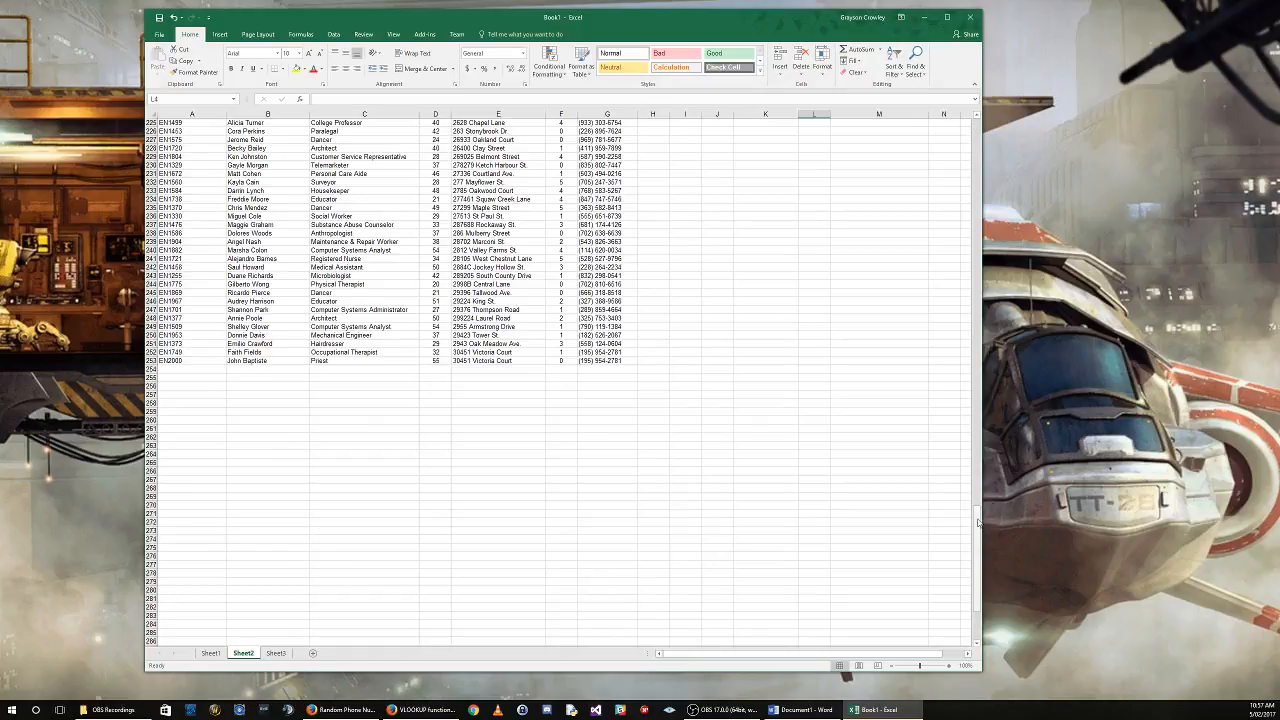
pyautogui.moveTo(978, 522); pyautogui.dragTo(991, 93)
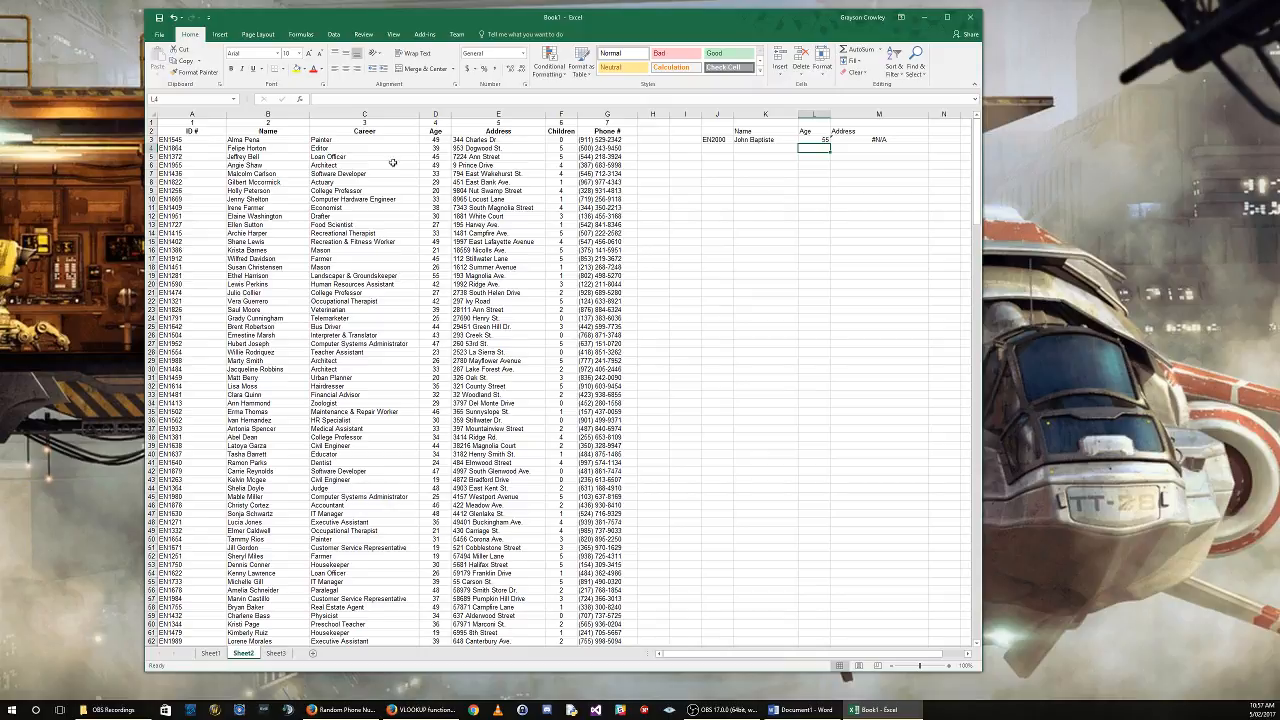
# Compare the lookup ID in J3 with the employee IDs listed down column A.
pyautogui.click(713, 139)
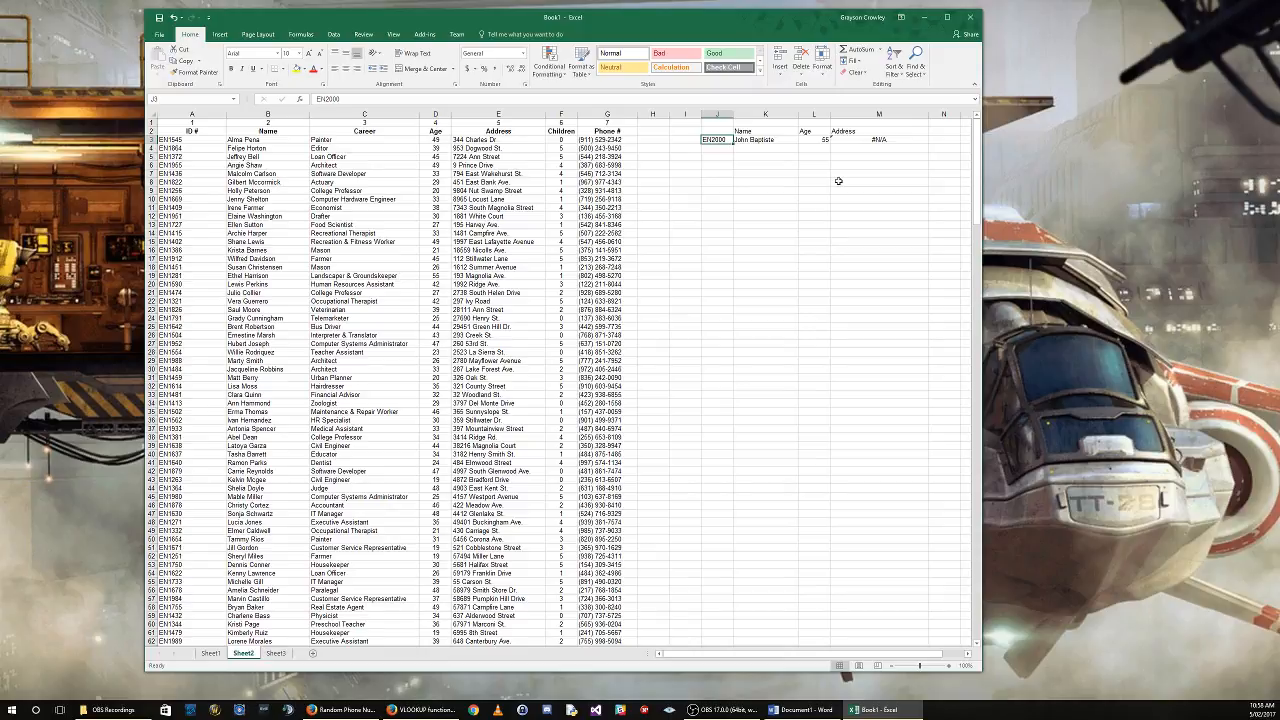
pyautogui.click(197, 141)
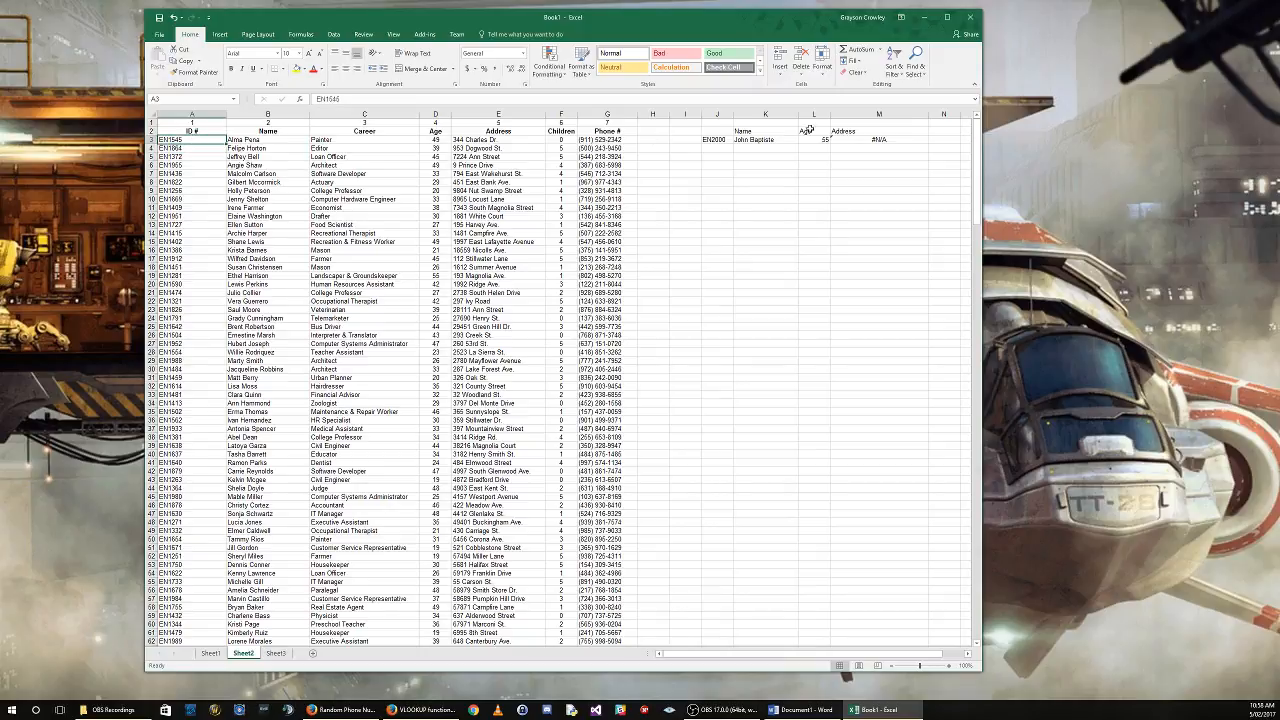
pyautogui.click(714, 141)
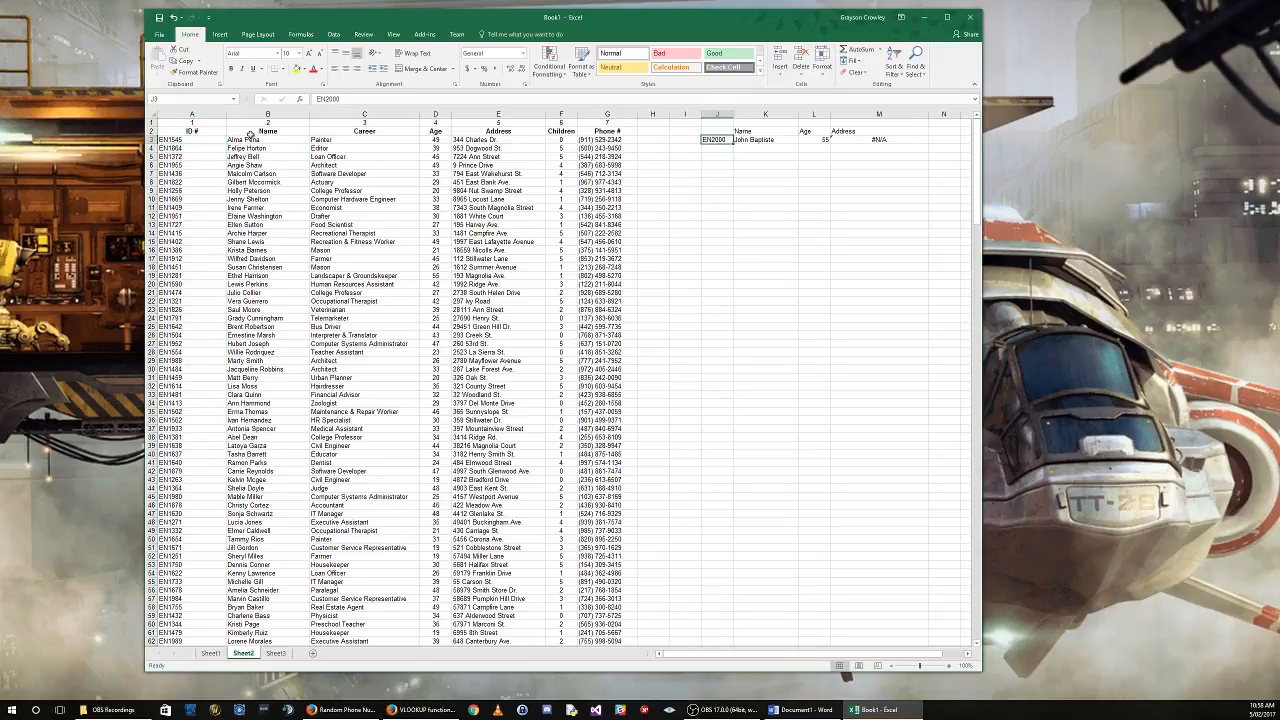
pyautogui.click(196, 148)
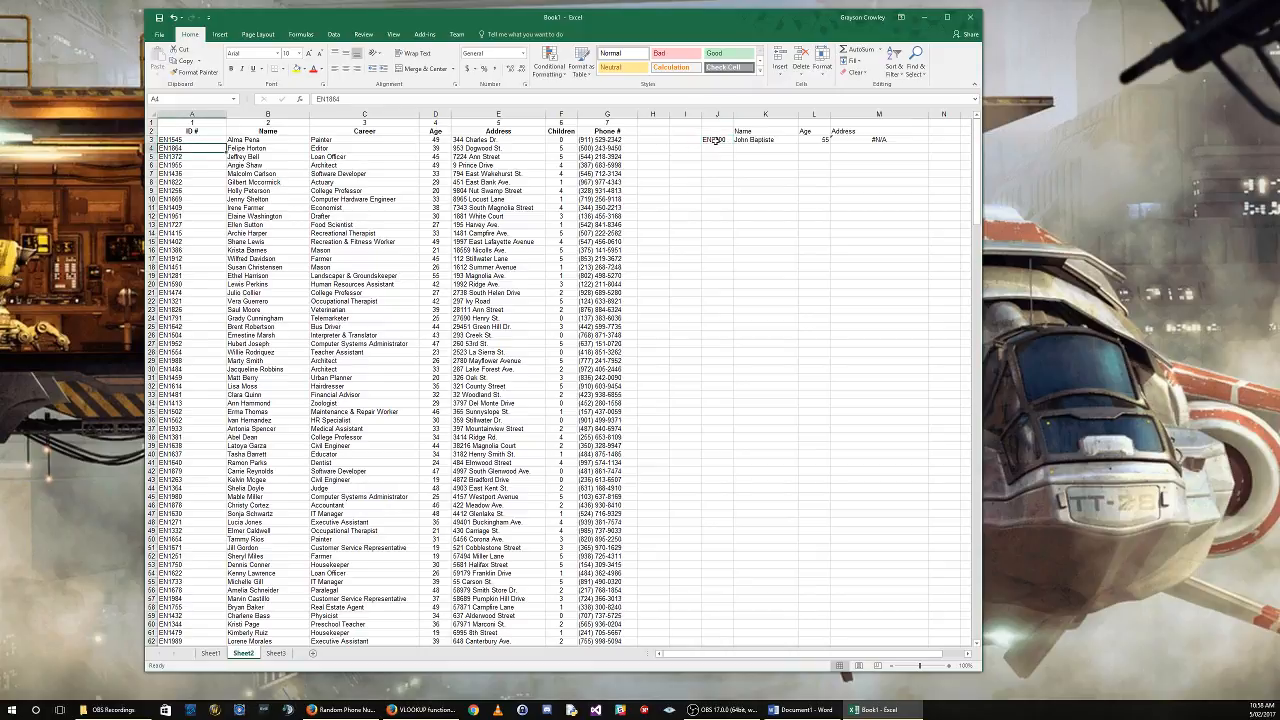
pyautogui.click(714, 141)
pyautogui.click(198, 164)
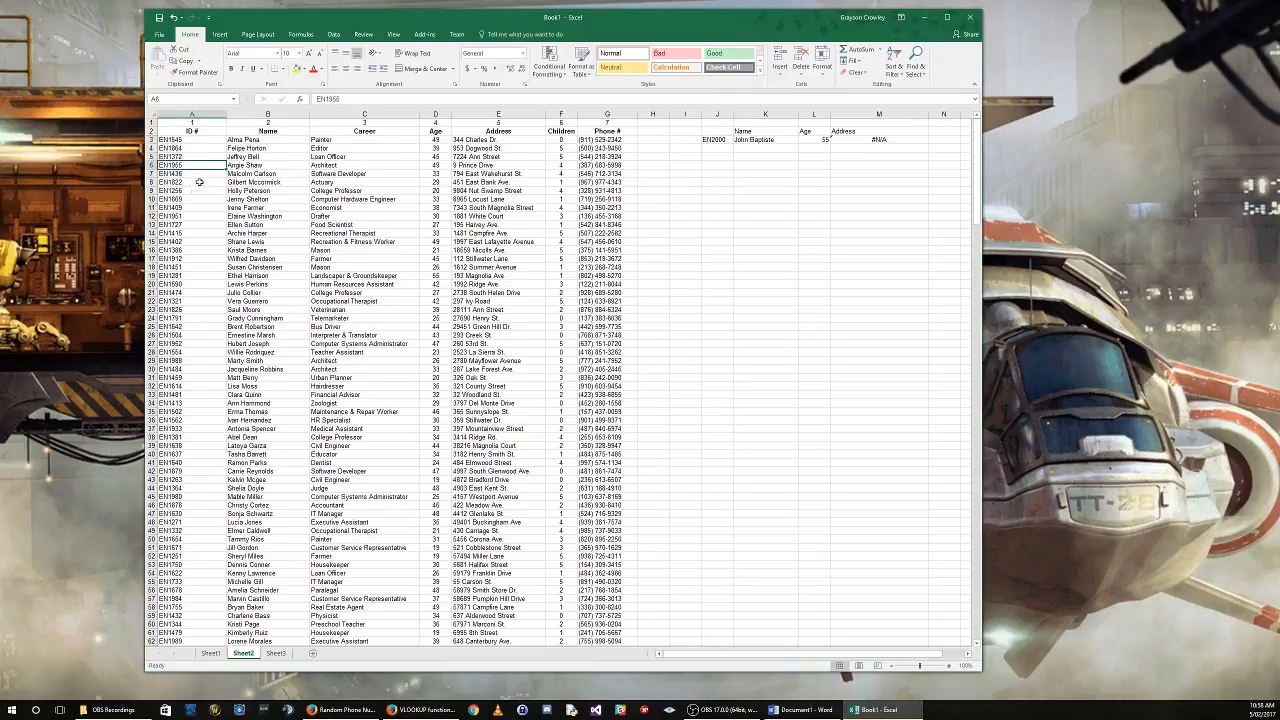
pyautogui.click(195, 190)
pyautogui.click(195, 216)
pyautogui.click(195, 258)
pyautogui.click(193, 309)
pyautogui.click(195, 360)
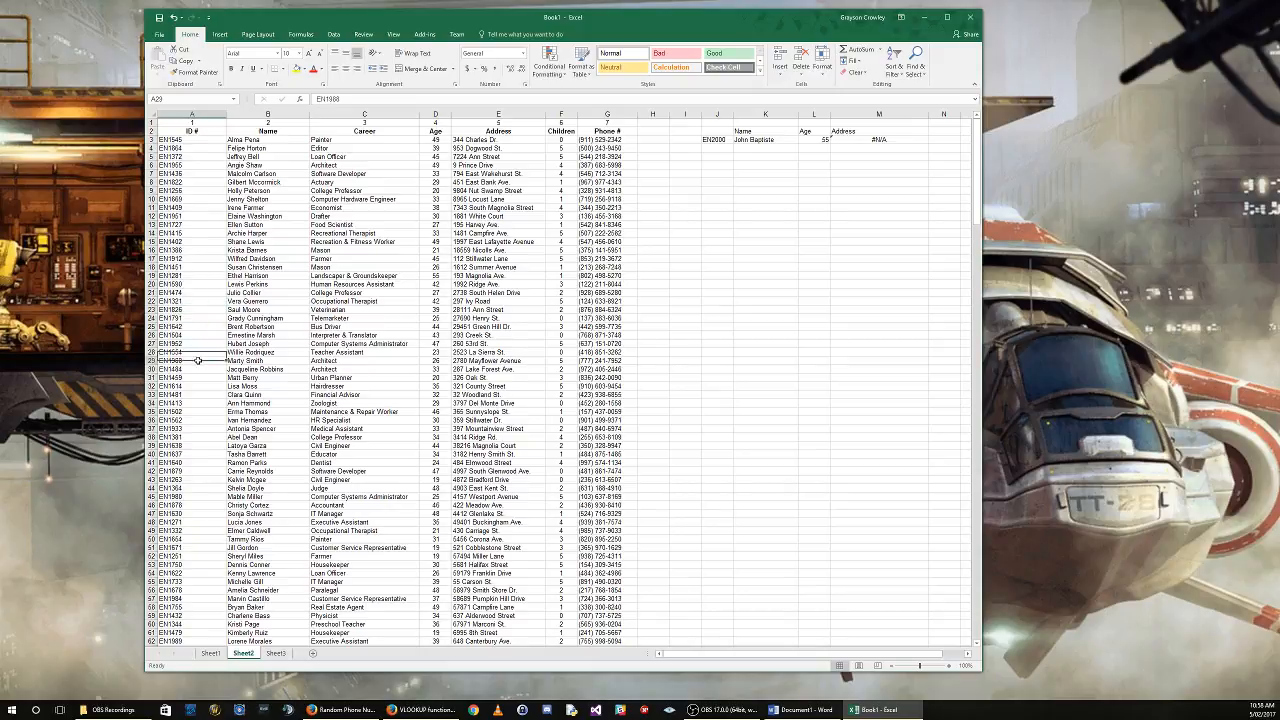
pyautogui.scroll(-20, 204, 420)
pyautogui.click(204, 420)
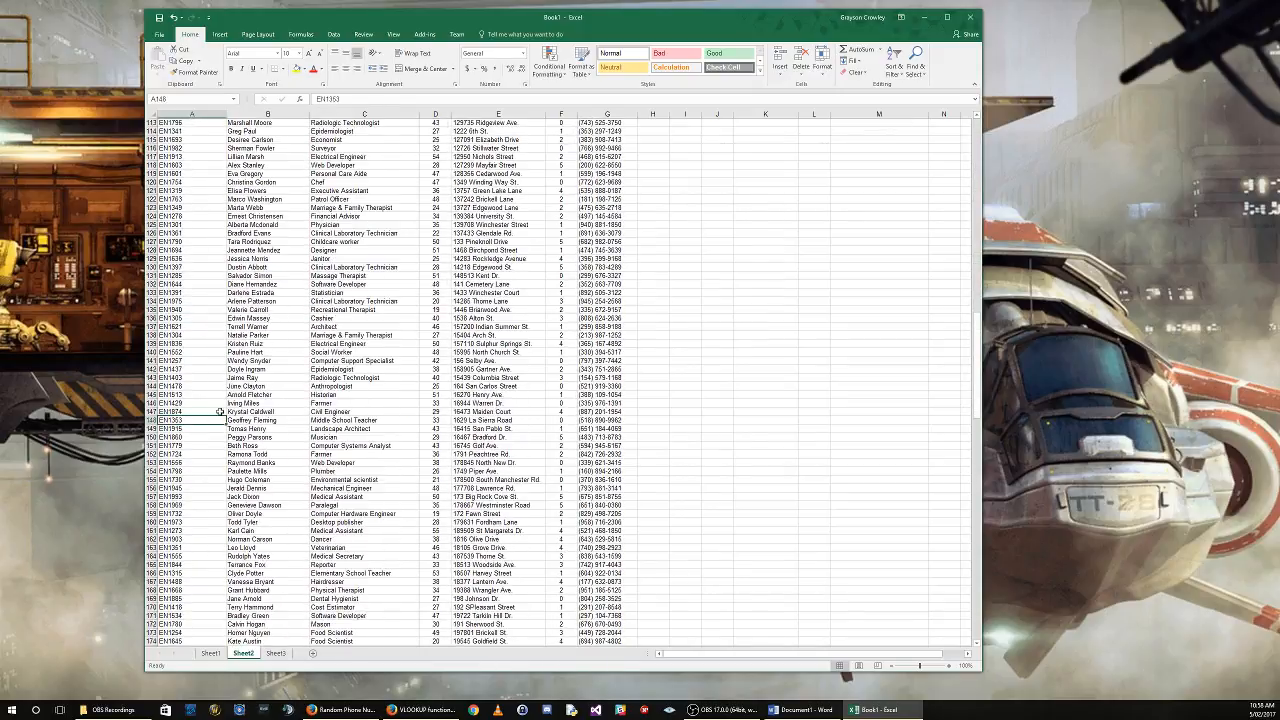
pyautogui.scroll(20, 411, 440)
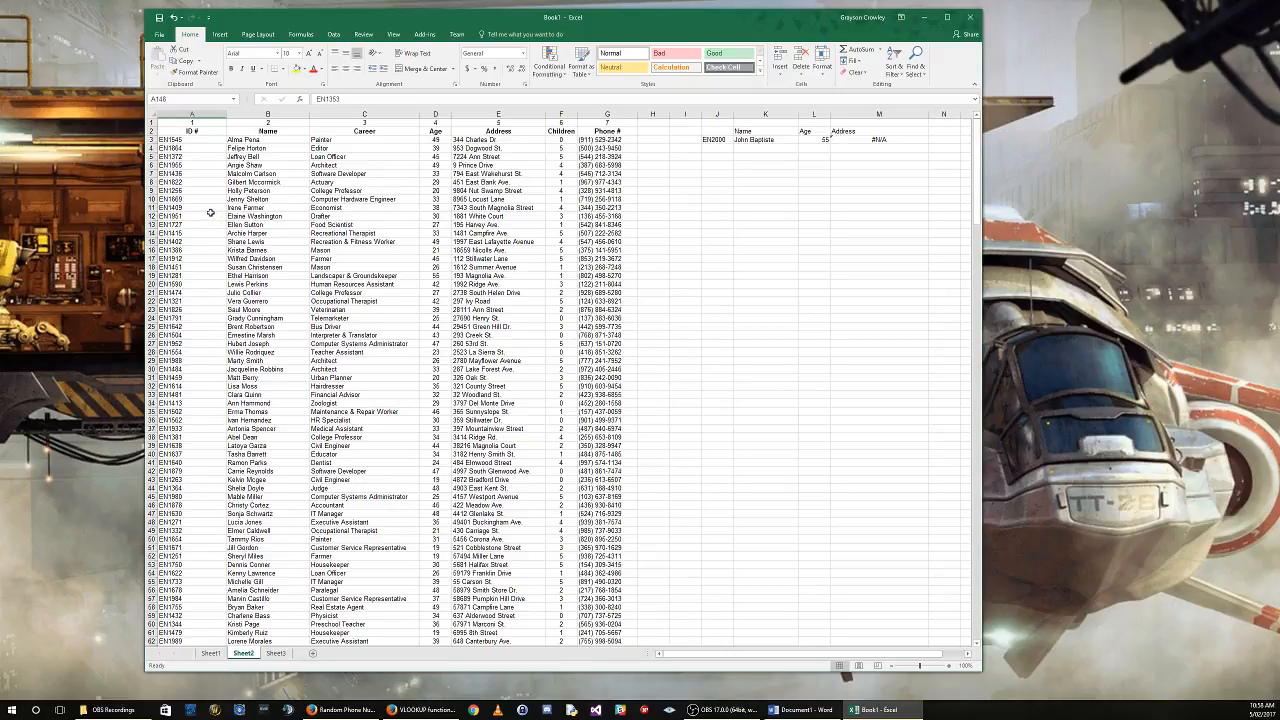
# Delete row 253, which holds the added employee, from the end of the employee list.
pyautogui.click(751, 140)
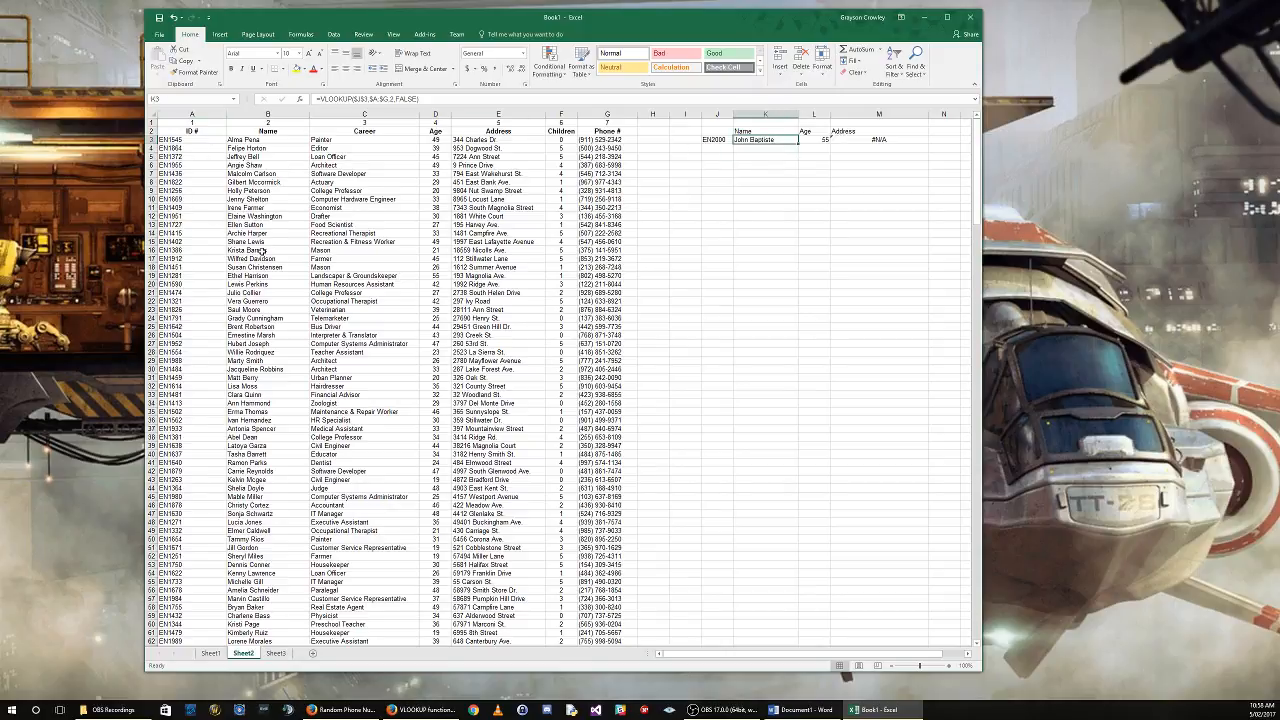
pyautogui.moveTo(178, 131); pyautogui.dragTo(600, 145)
pyautogui.hotkey('ctrl', 'shift', 'Down')
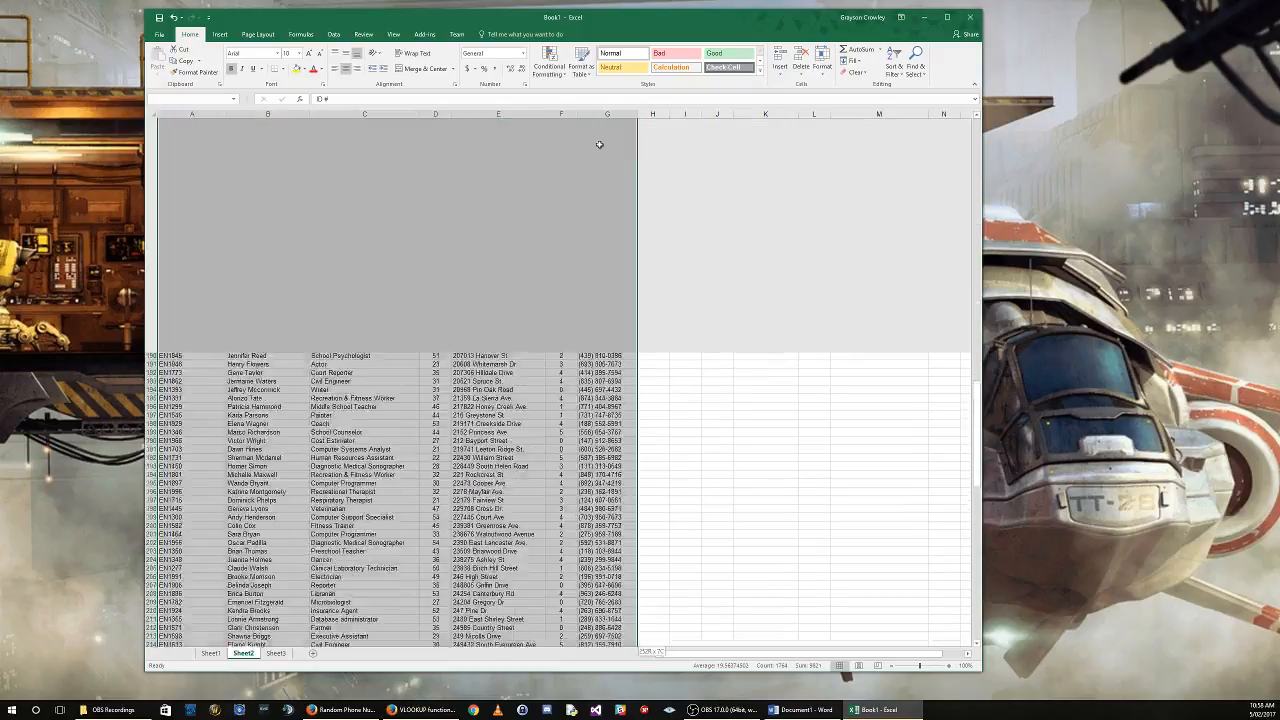
pyautogui.scroll(-9, 424, 360)
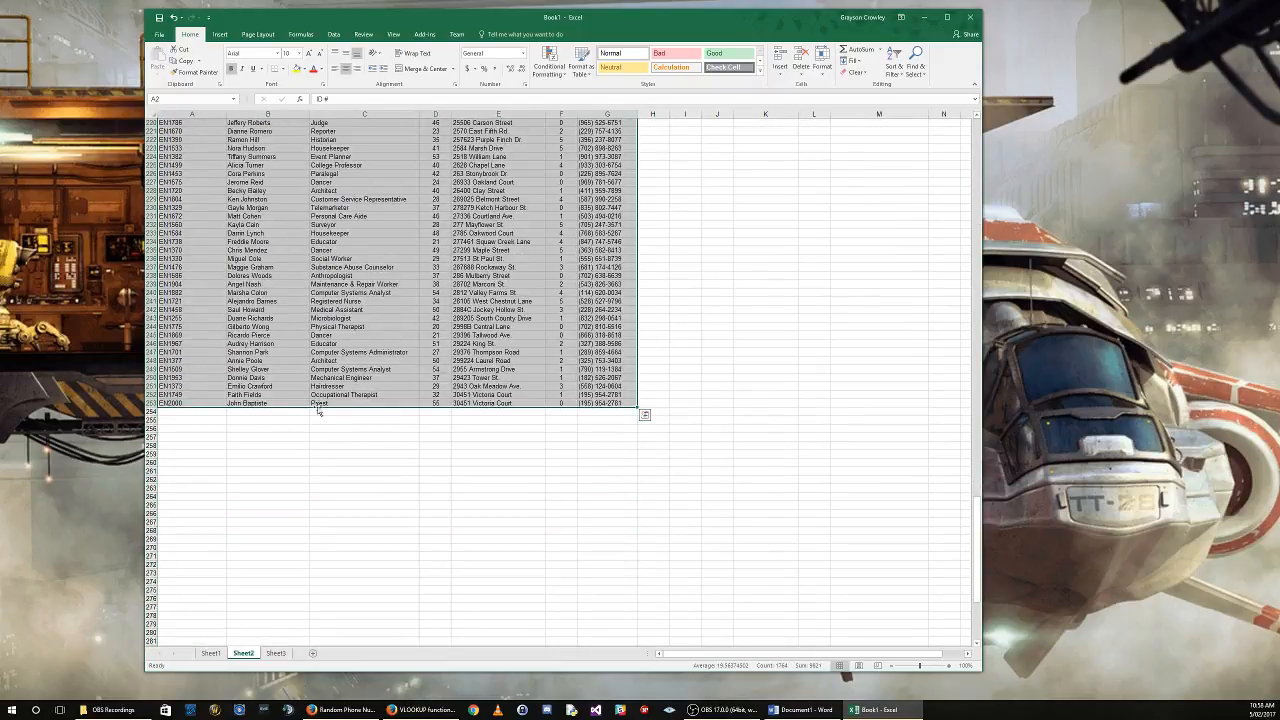
pyautogui.click(152, 403)
pyautogui.rightClick(155, 405)
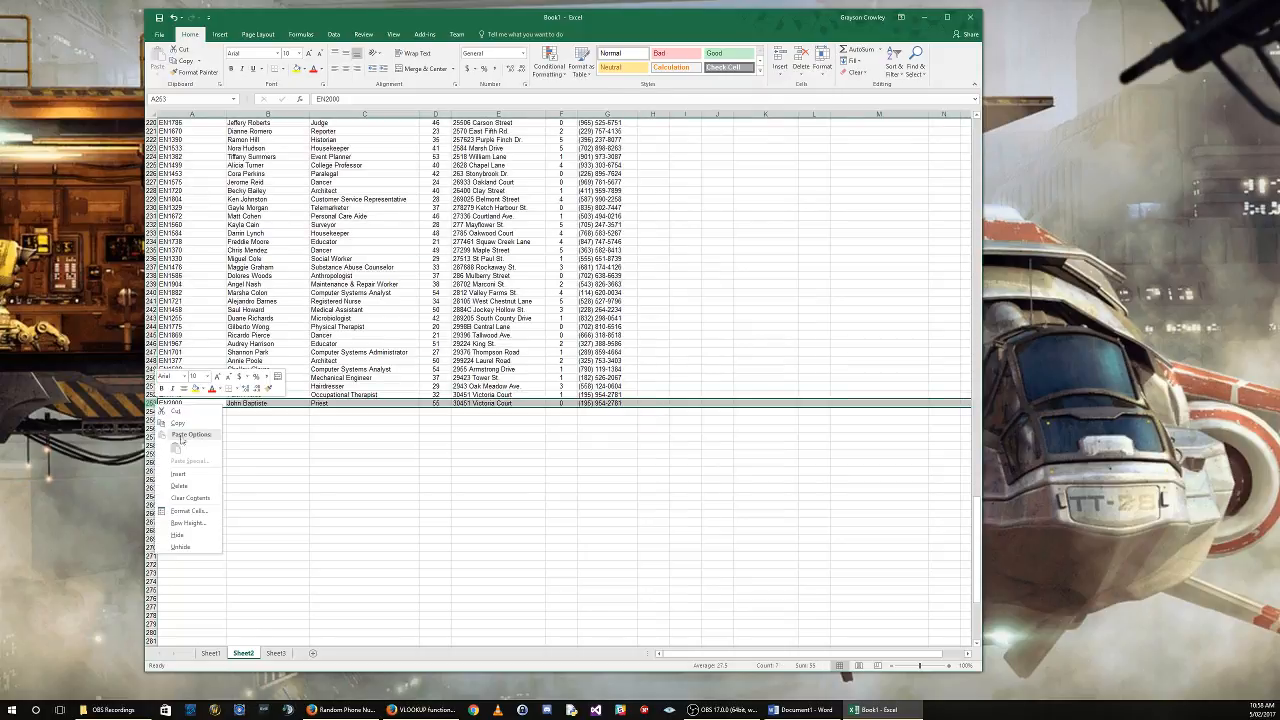
pyautogui.click(179, 485)
# Format the employee data A2:G252 as a table with headers, using a banded grey style.
pyautogui.scroll(20, 424, 420)
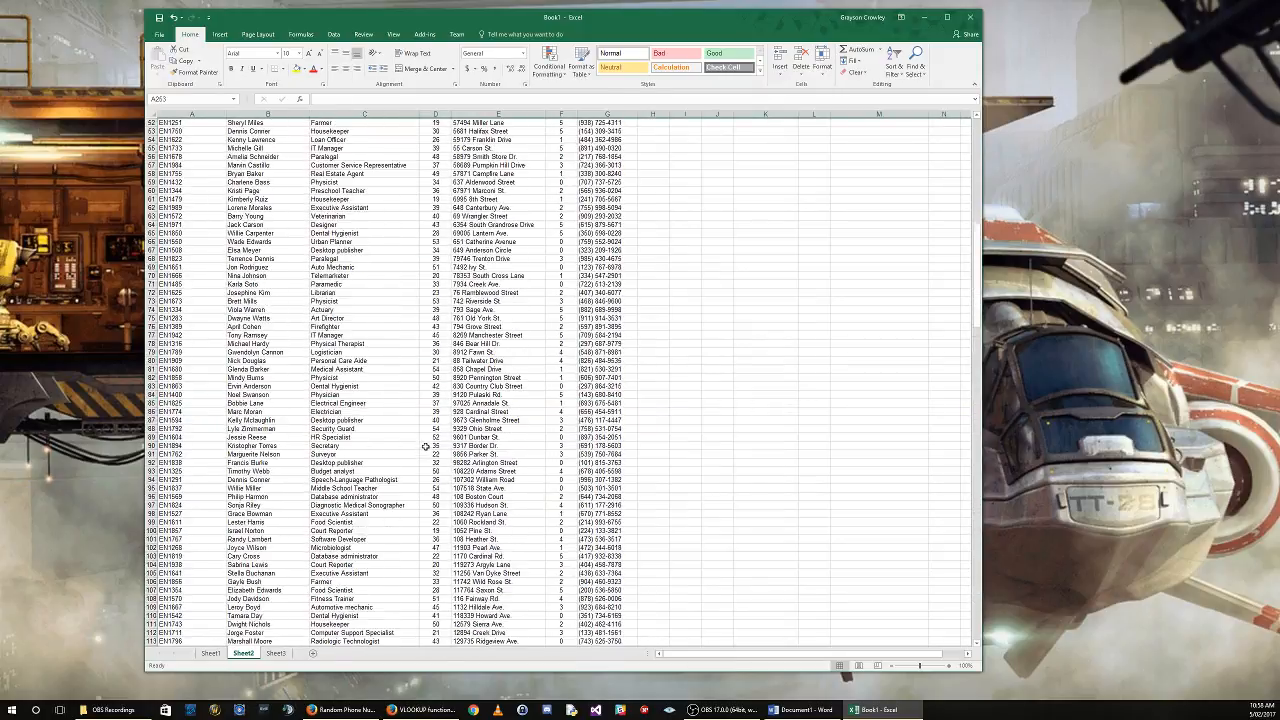
pyautogui.scroll(17, 425, 447)
pyautogui.click(207, 131)
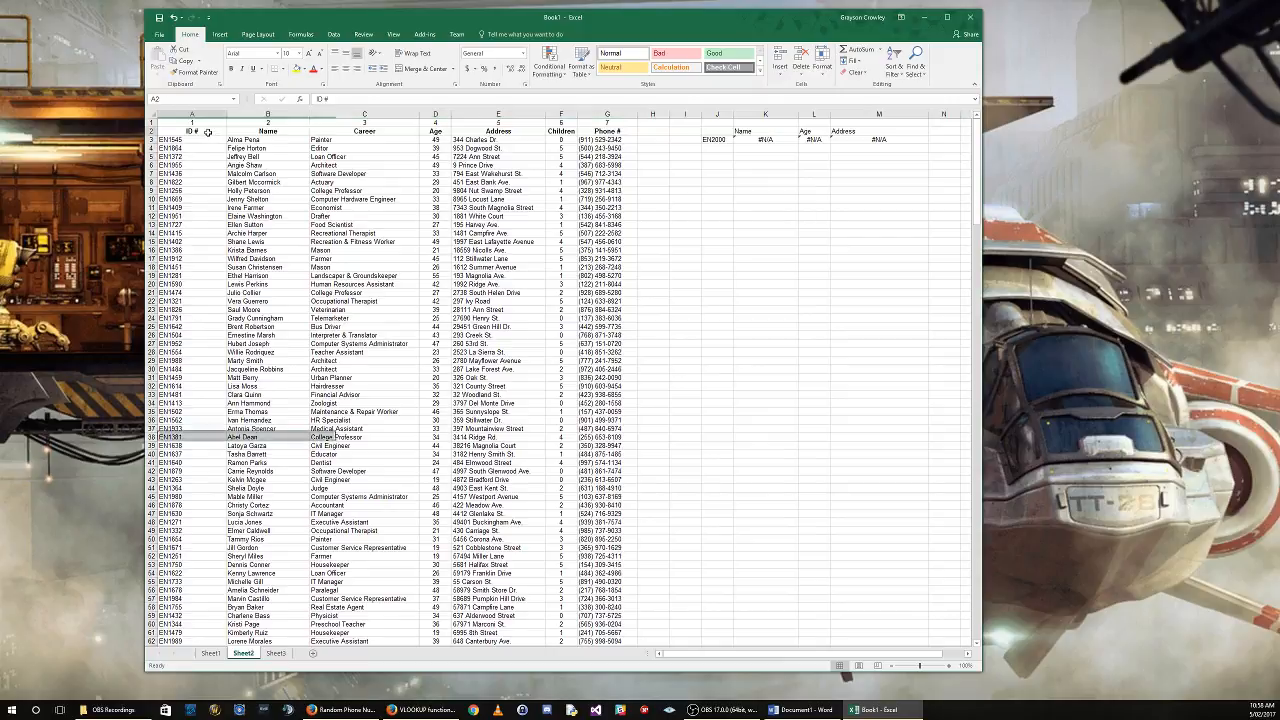
pyautogui.hotkey('ctrl', 'shift', 'Right')
pyautogui.hotkey('ctrl', 'shift', 'Down')
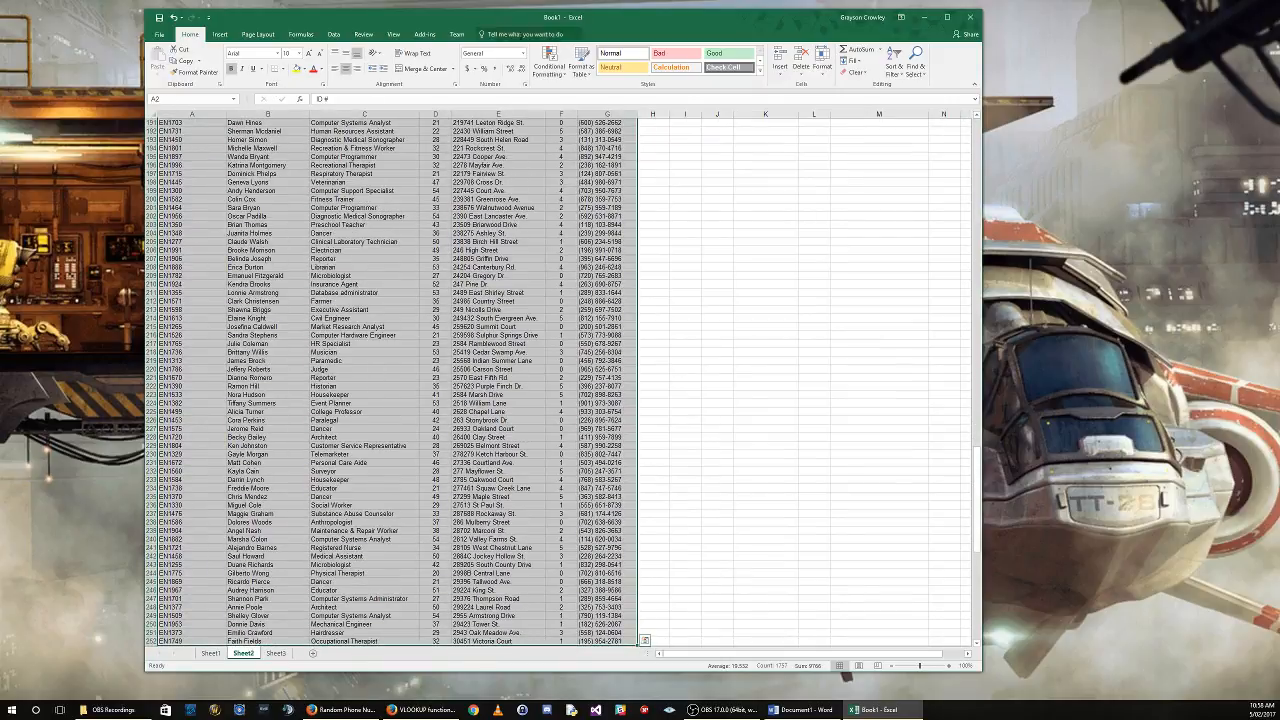
pyautogui.click(584, 57)
pyautogui.click(586, 103)
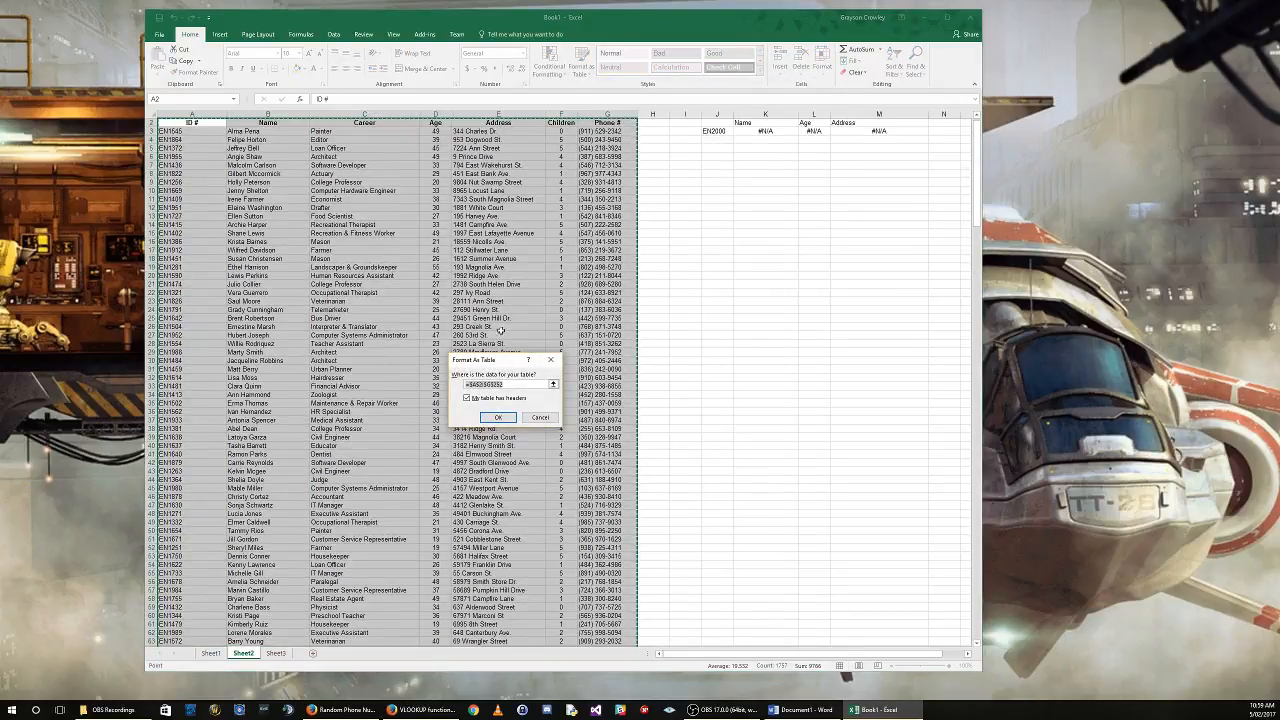
pyautogui.click(500, 419)
pyautogui.click(440, 267)
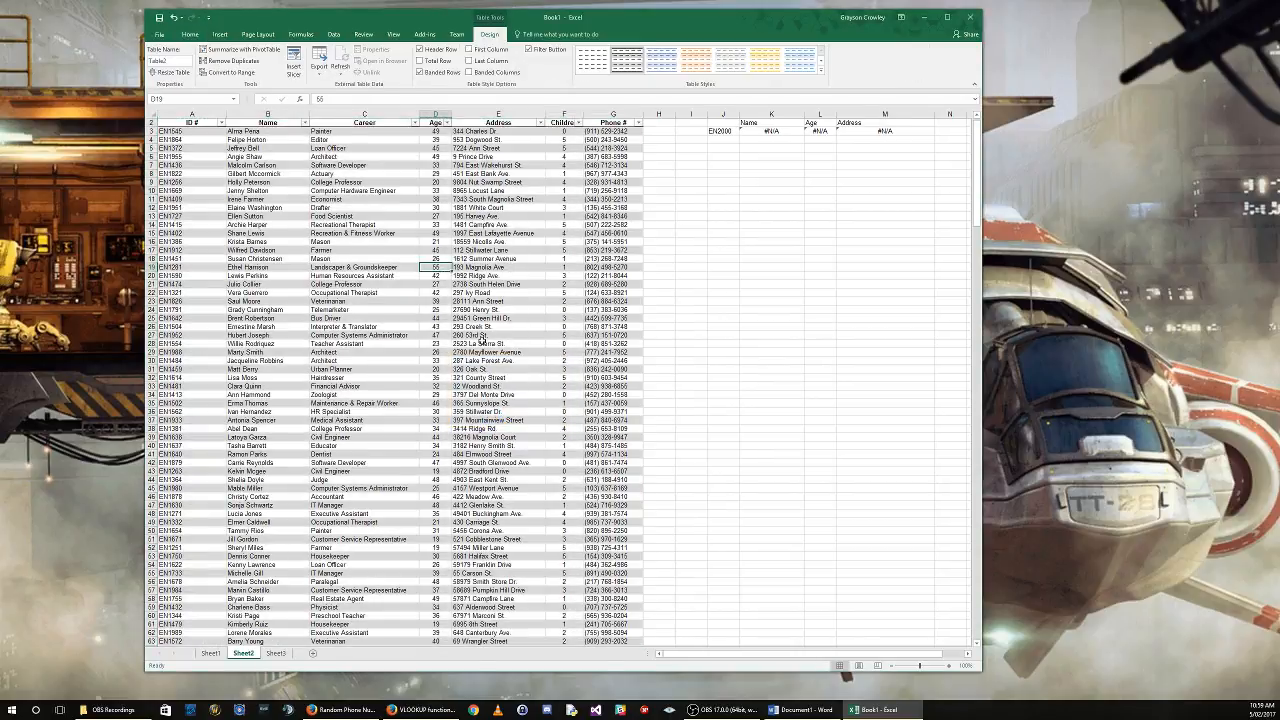
pyautogui.scroll(1, 481, 340)
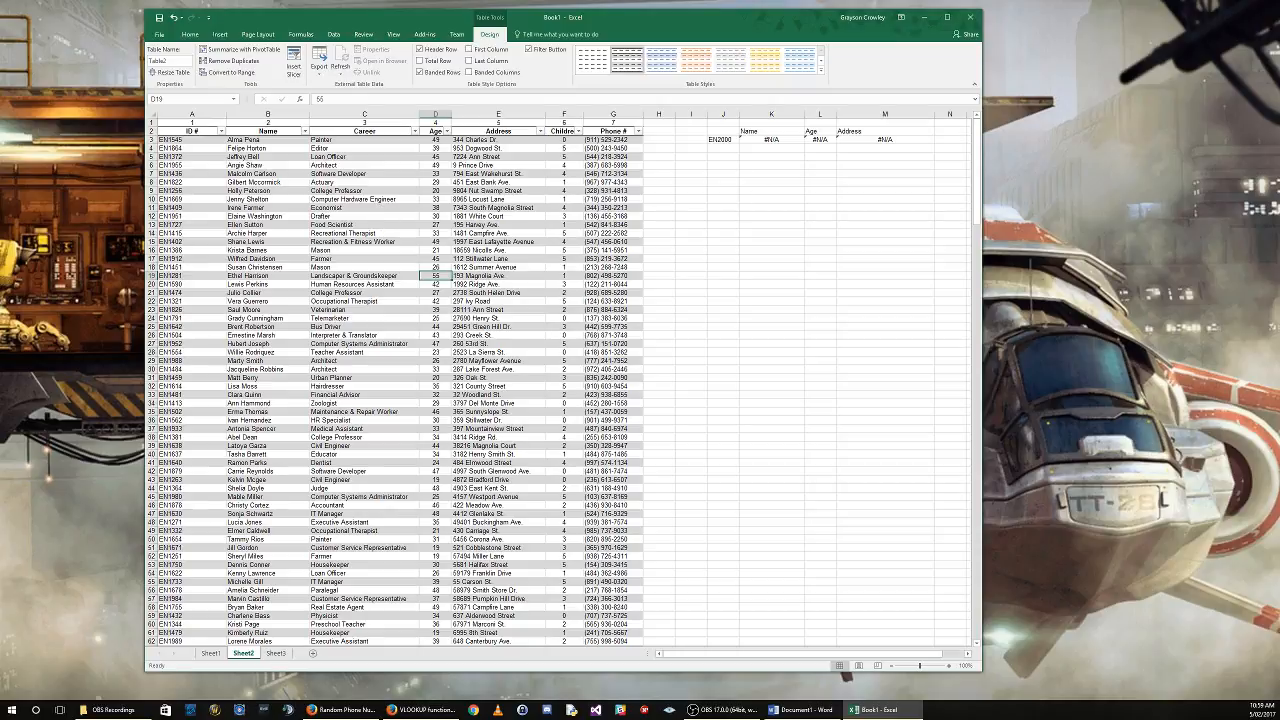
# Examine the formatted employee table from its header row down to its last row.
pyautogui.hotkey('alt', 'Tab')
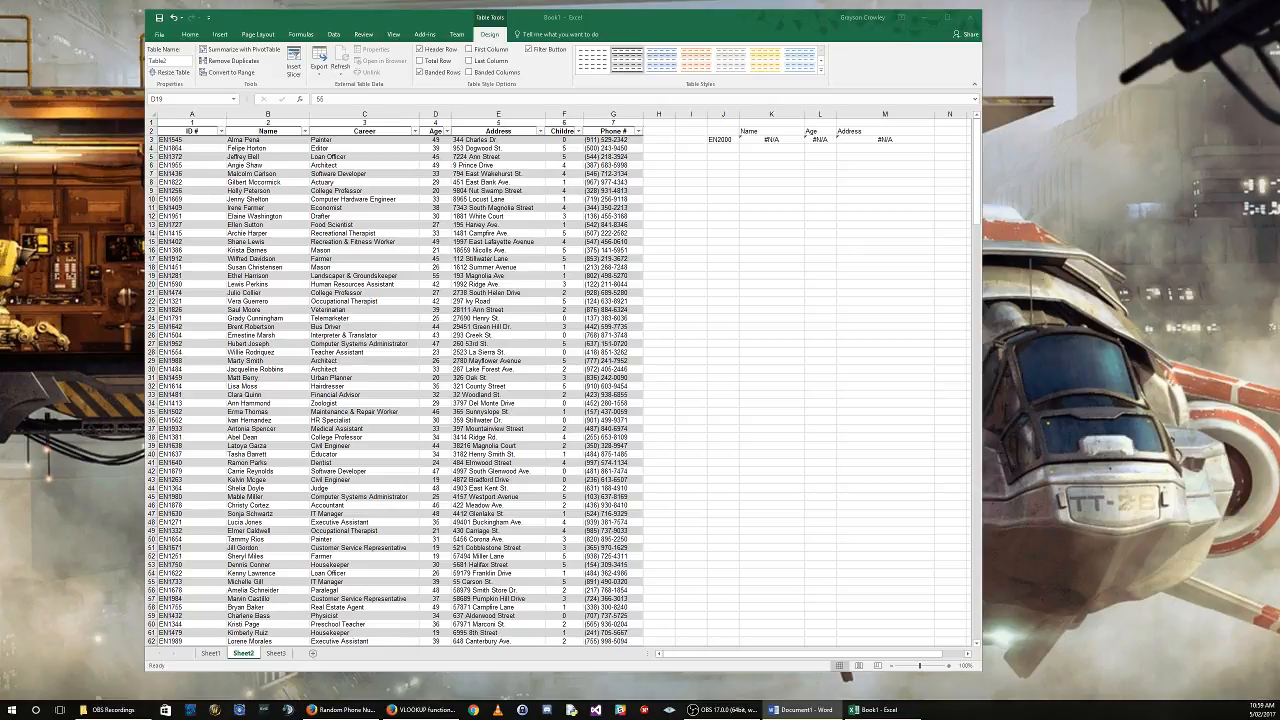
pyautogui.click(383, 284)
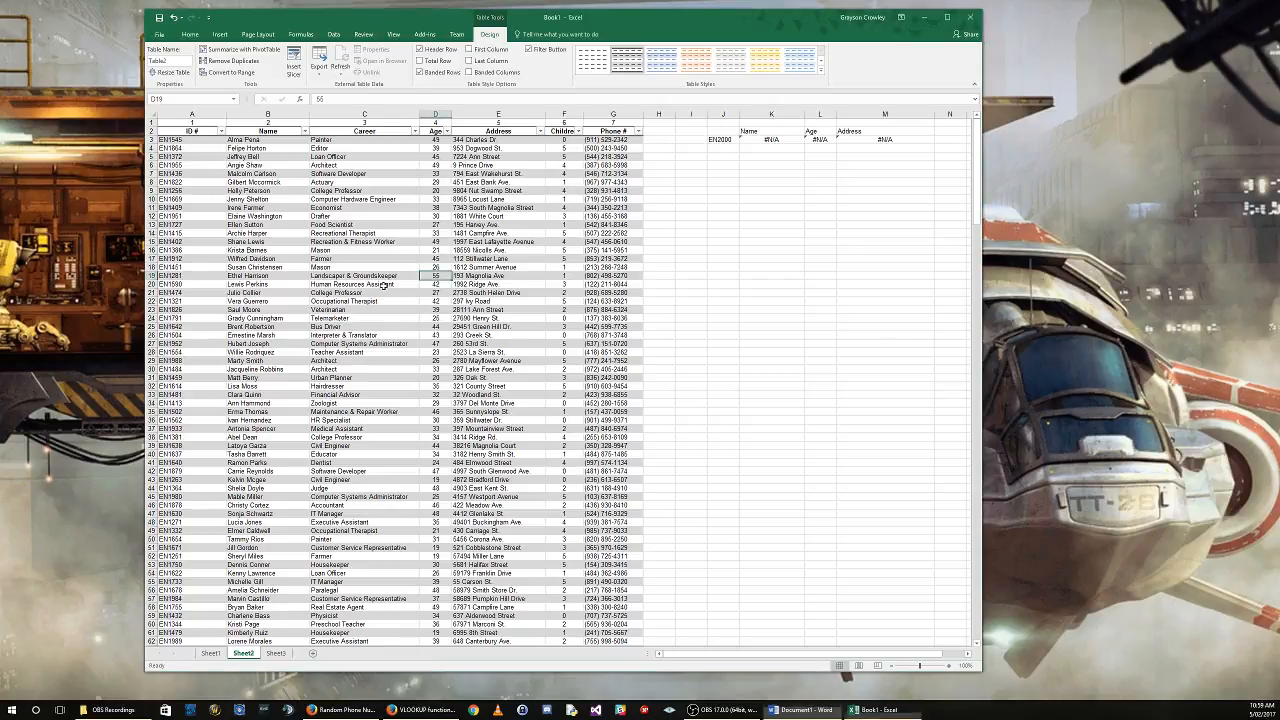
pyautogui.click(231, 260)
pyautogui.click(374, 369)
pyautogui.click(468, 321)
pyautogui.click(473, 215)
pyautogui.click(318, 242)
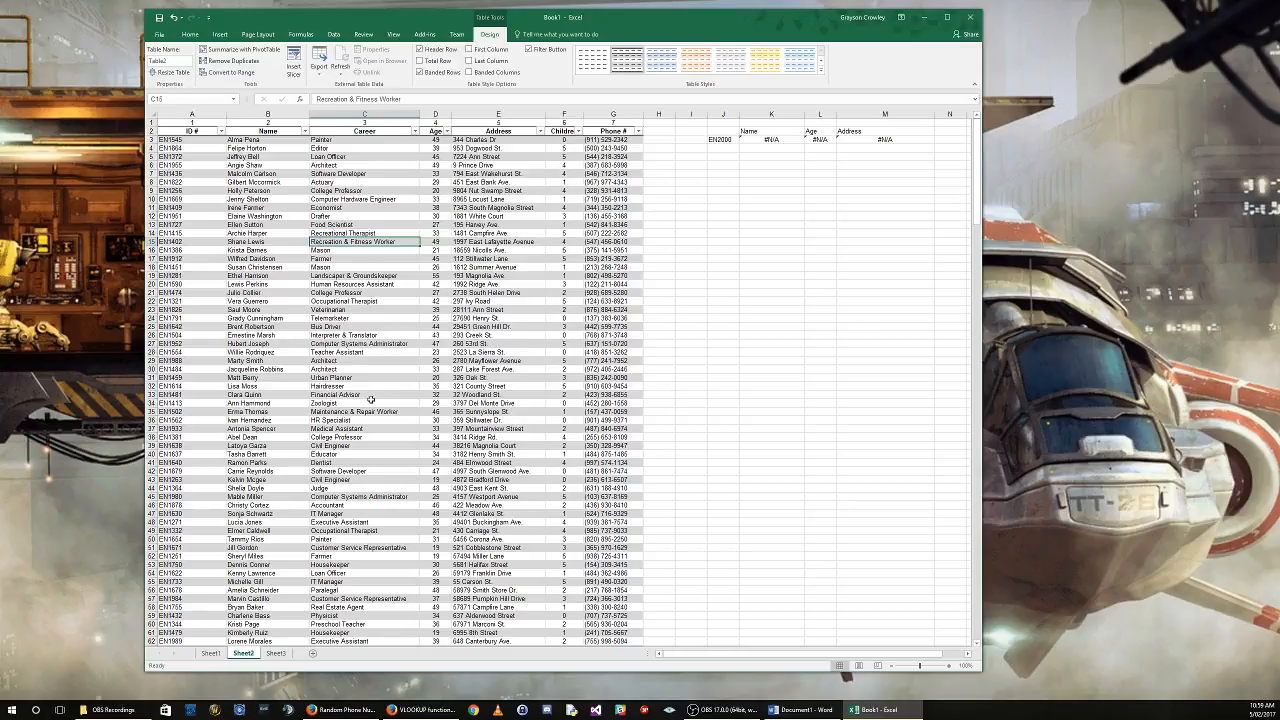
pyautogui.scroll(-20, 370, 399)
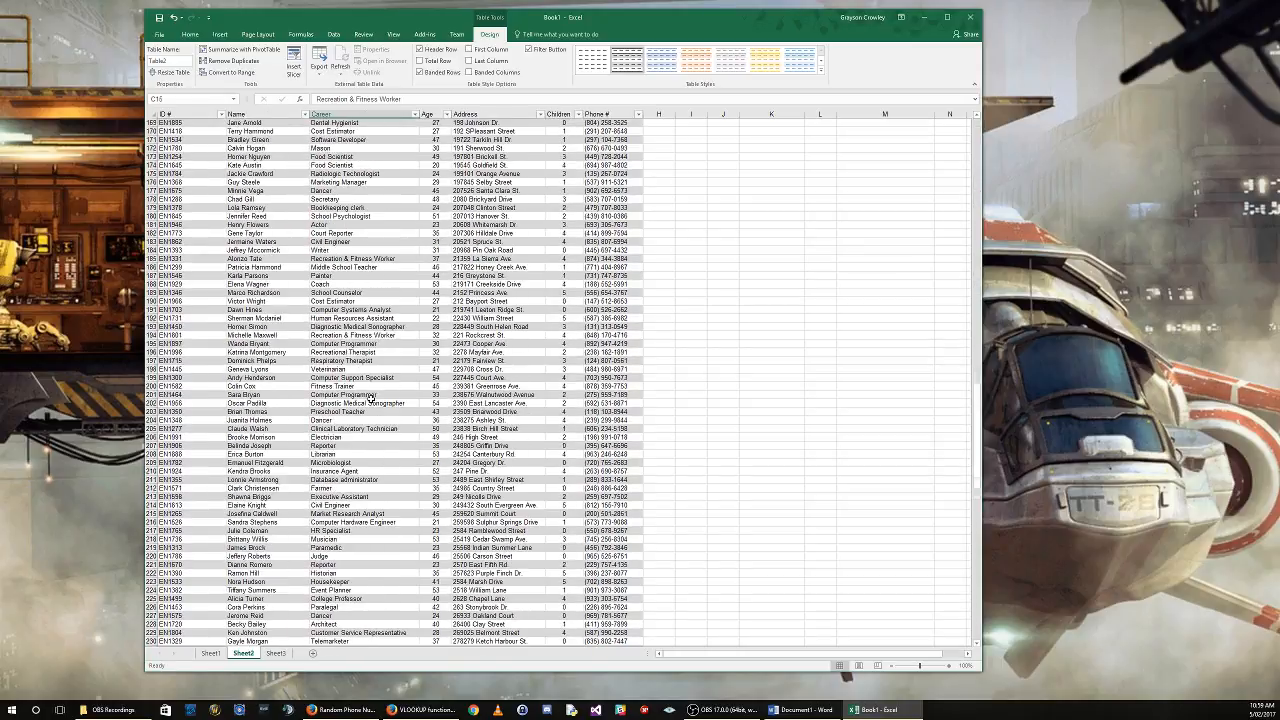
pyautogui.scroll(20, 370, 399)
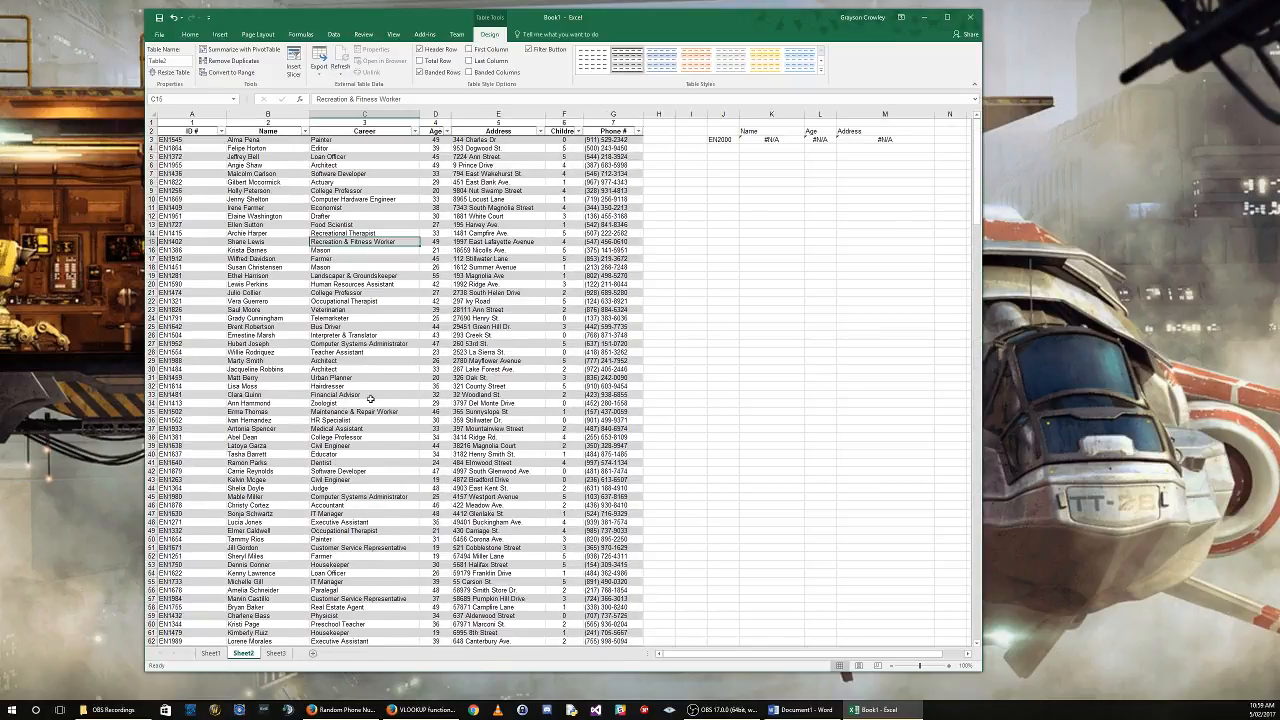
pyautogui.scroll(-20, 370, 399)
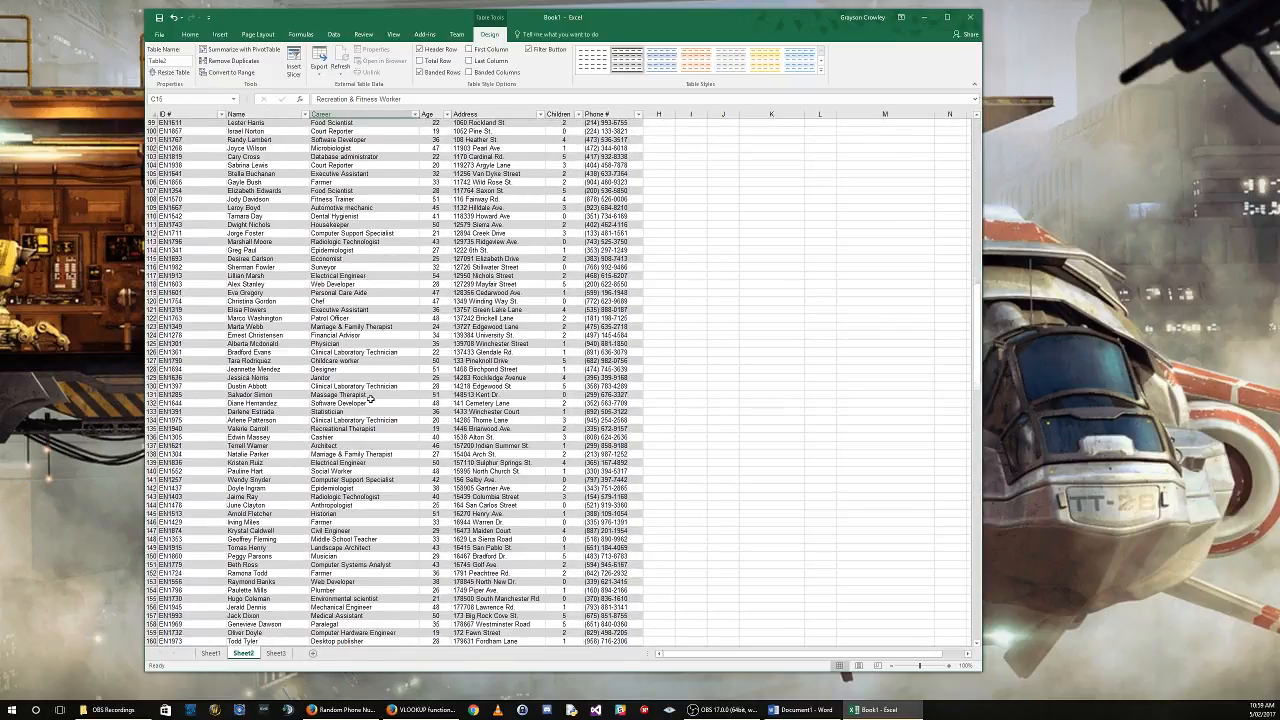
pyautogui.scroll(14, 370, 399)
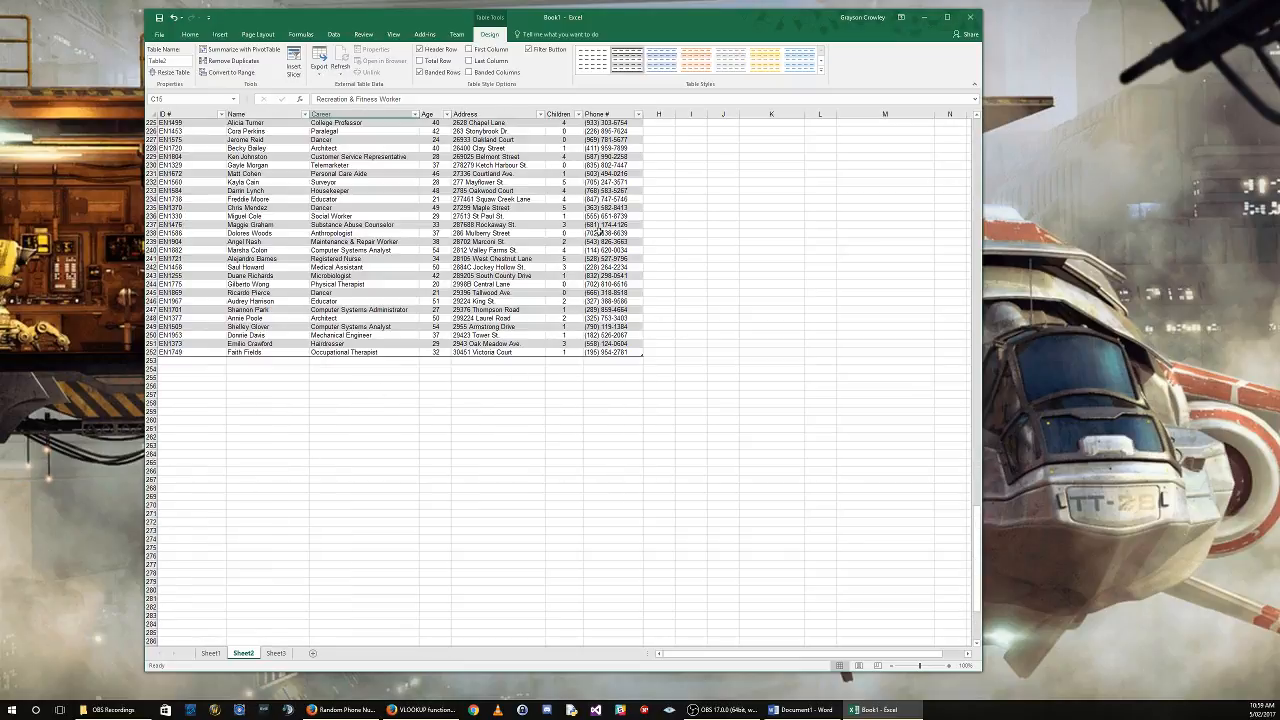
pyautogui.scroll(20, 310, 414)
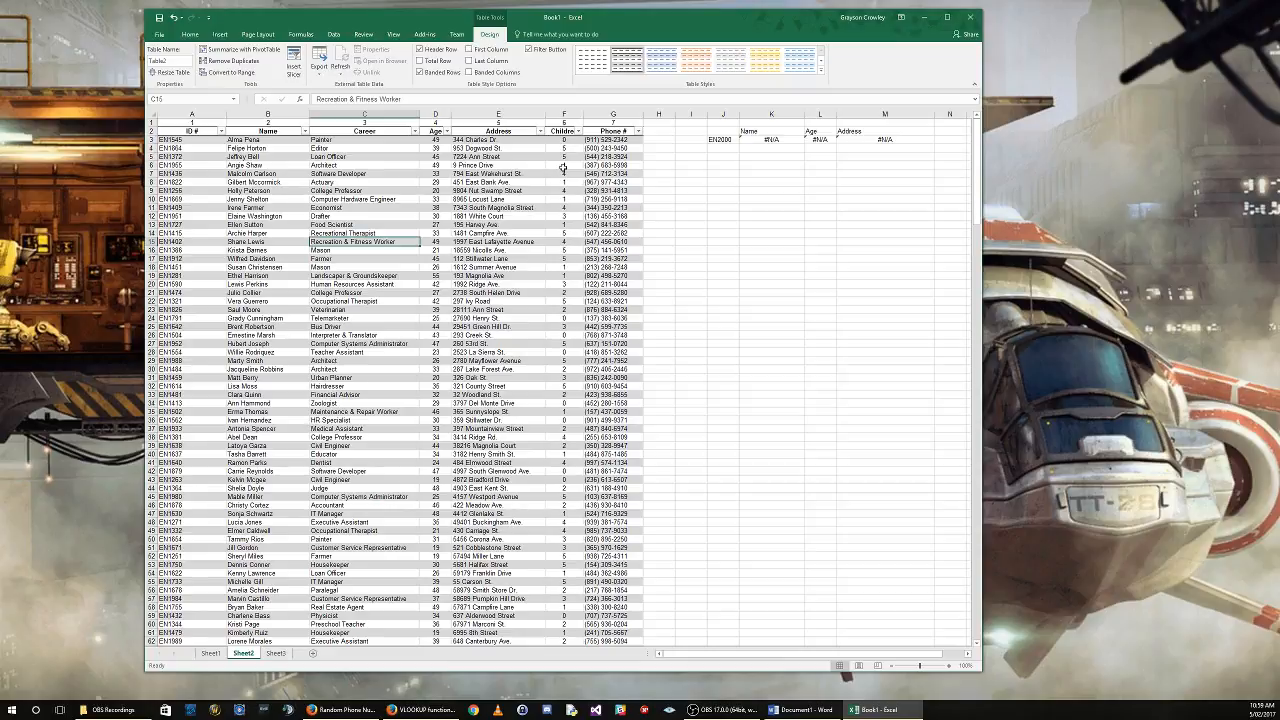
# Clear the lookup ID from cell J3.
pyautogui.click(734, 140)
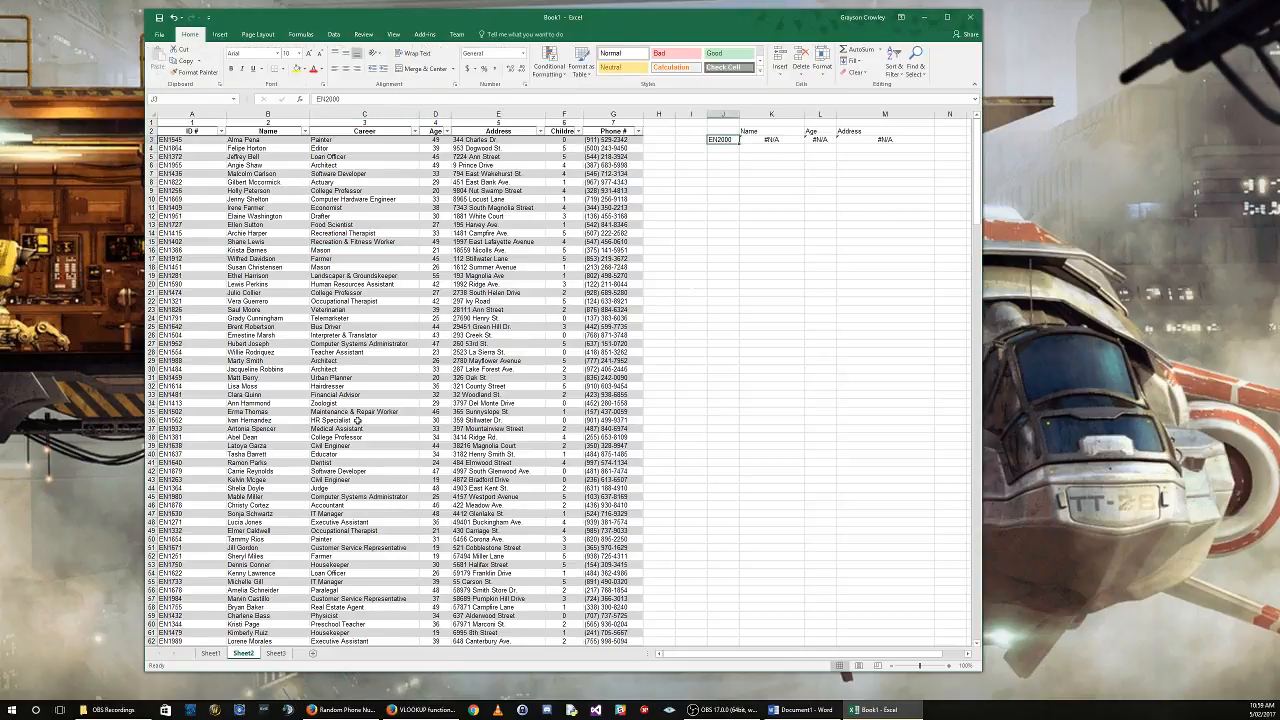
pyautogui.scroll(-20, 355, 340)
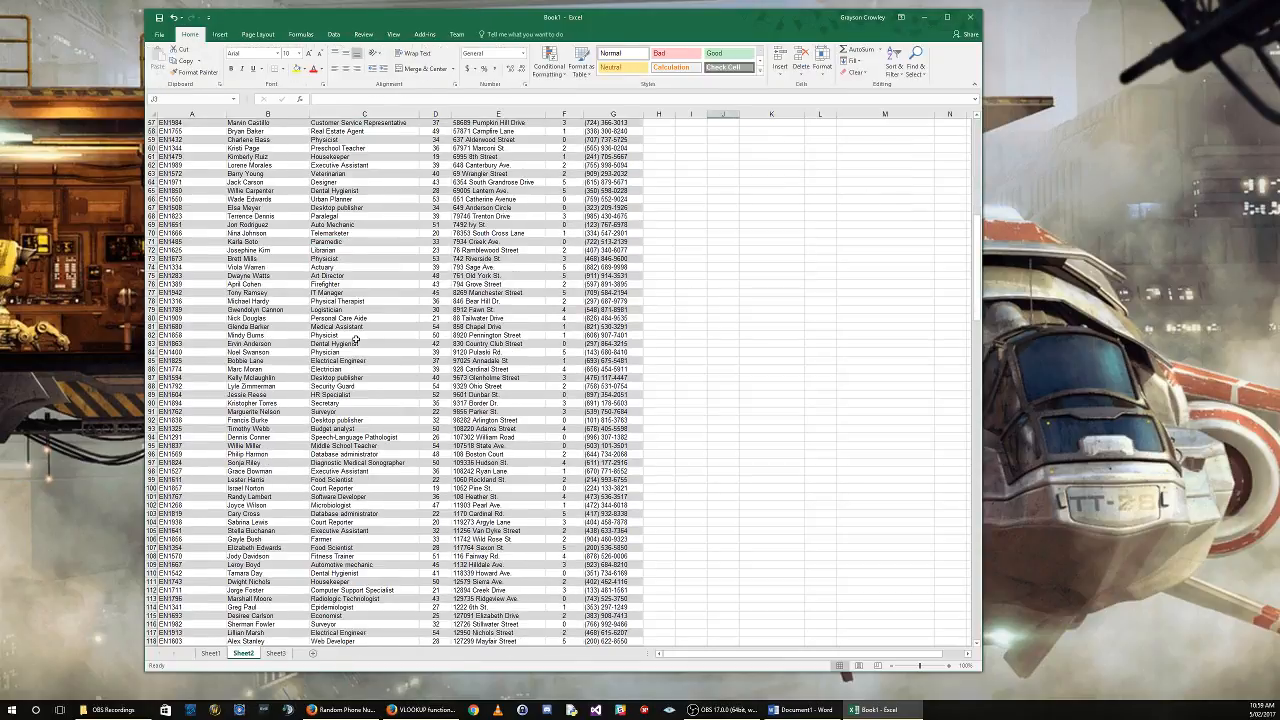
pyautogui.scroll(14, 352, 320)
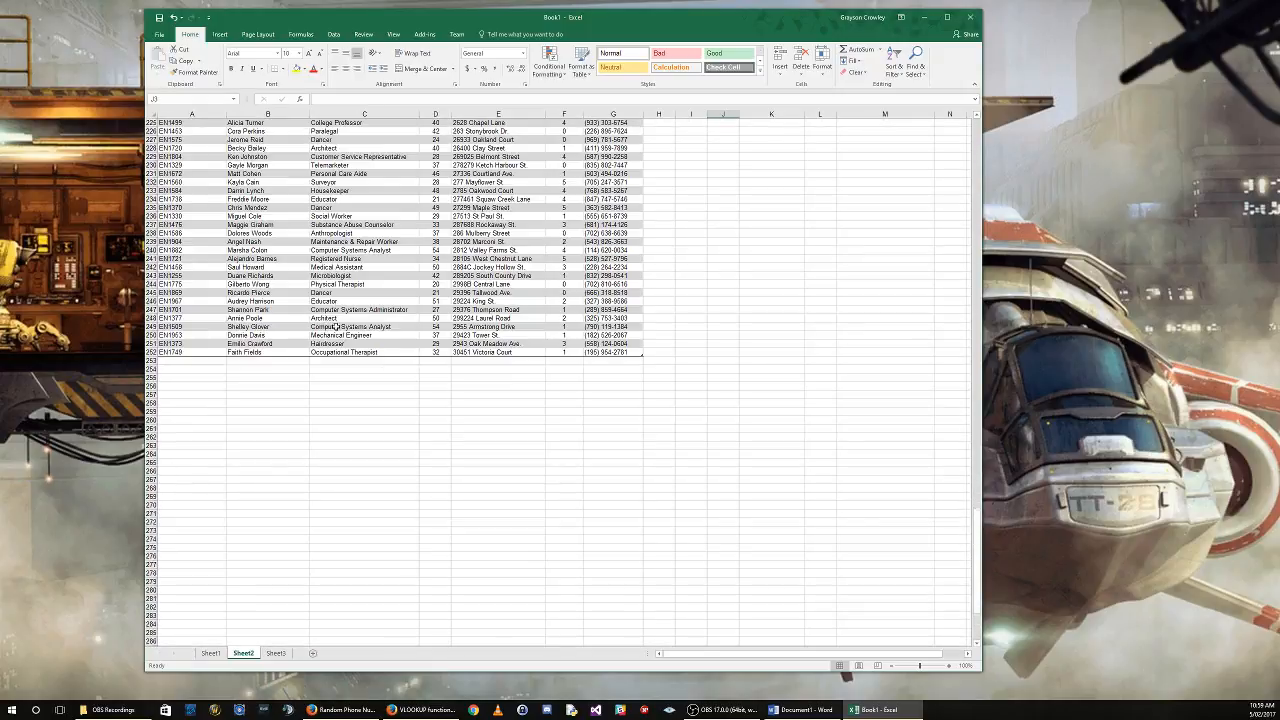
pyautogui.click(183, 358)
pyautogui.scroll(20, 629, 352)
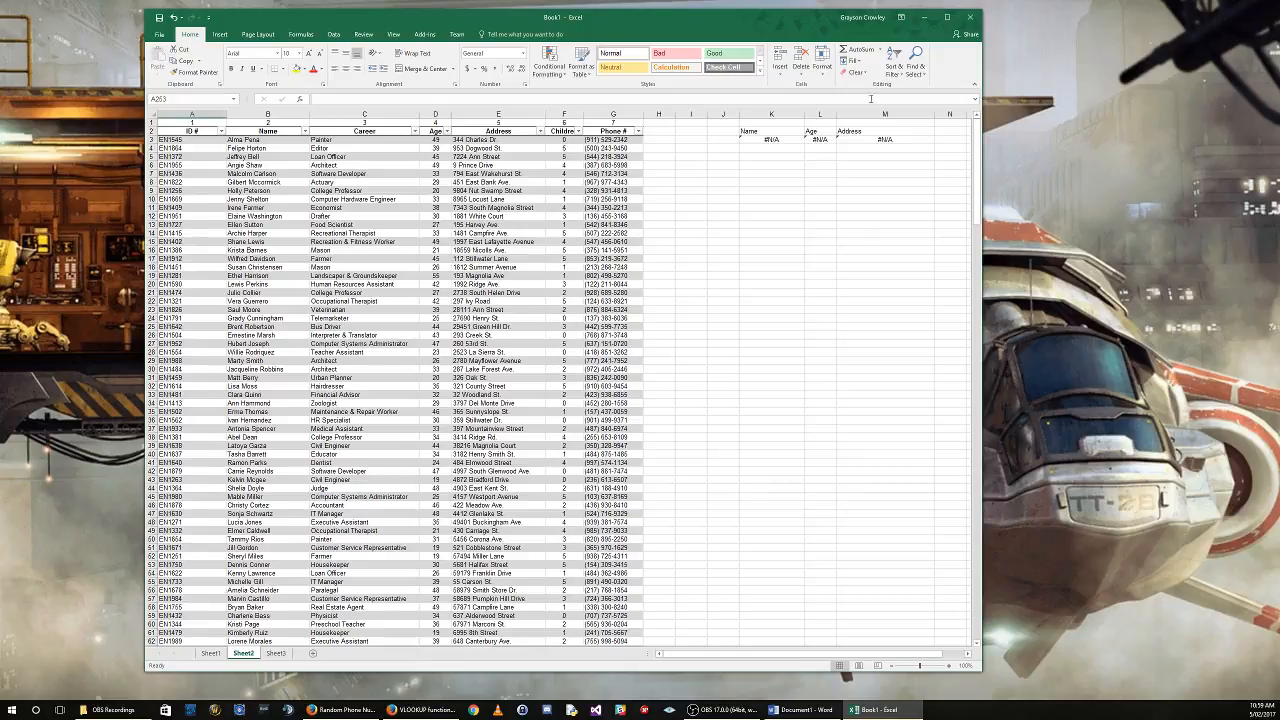
# Replace the whole-column table array in K3's VLOOKUP formula with the formatted employee table, Table2.
pyautogui.click(767, 140)
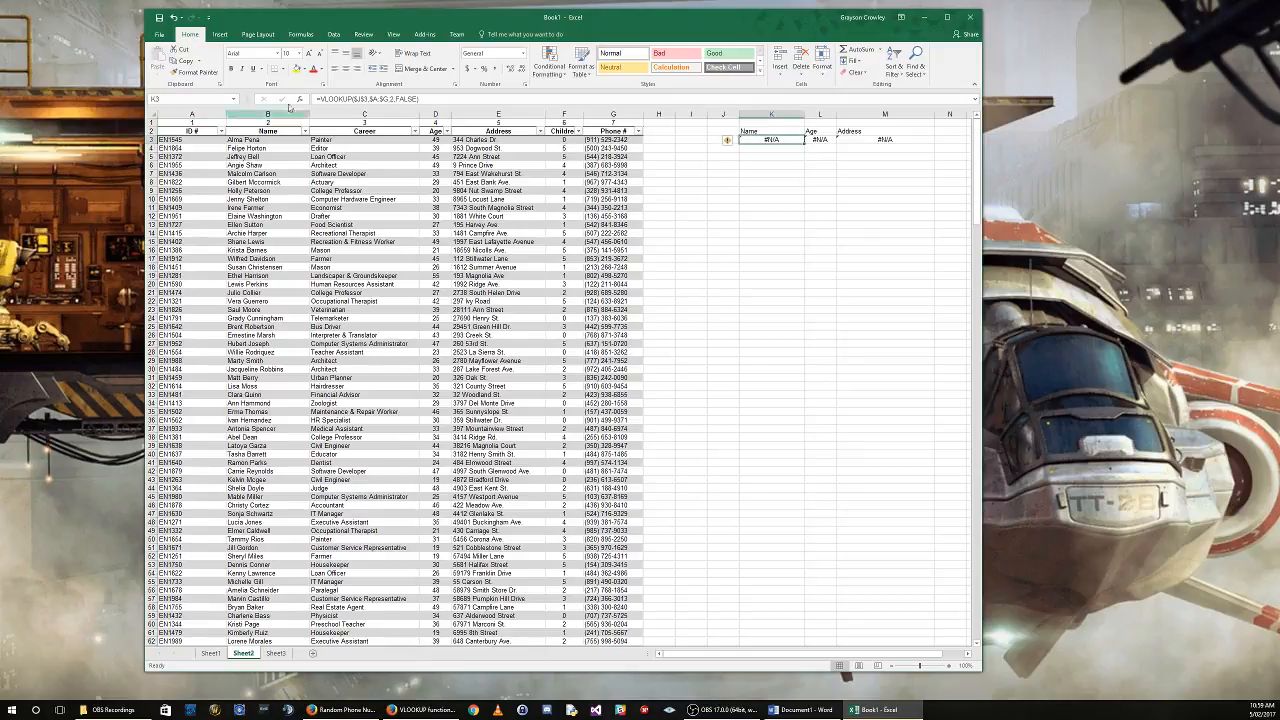
pyautogui.click(371, 99)
pyautogui.moveTo(368, 99); pyautogui.dragTo(386, 99)
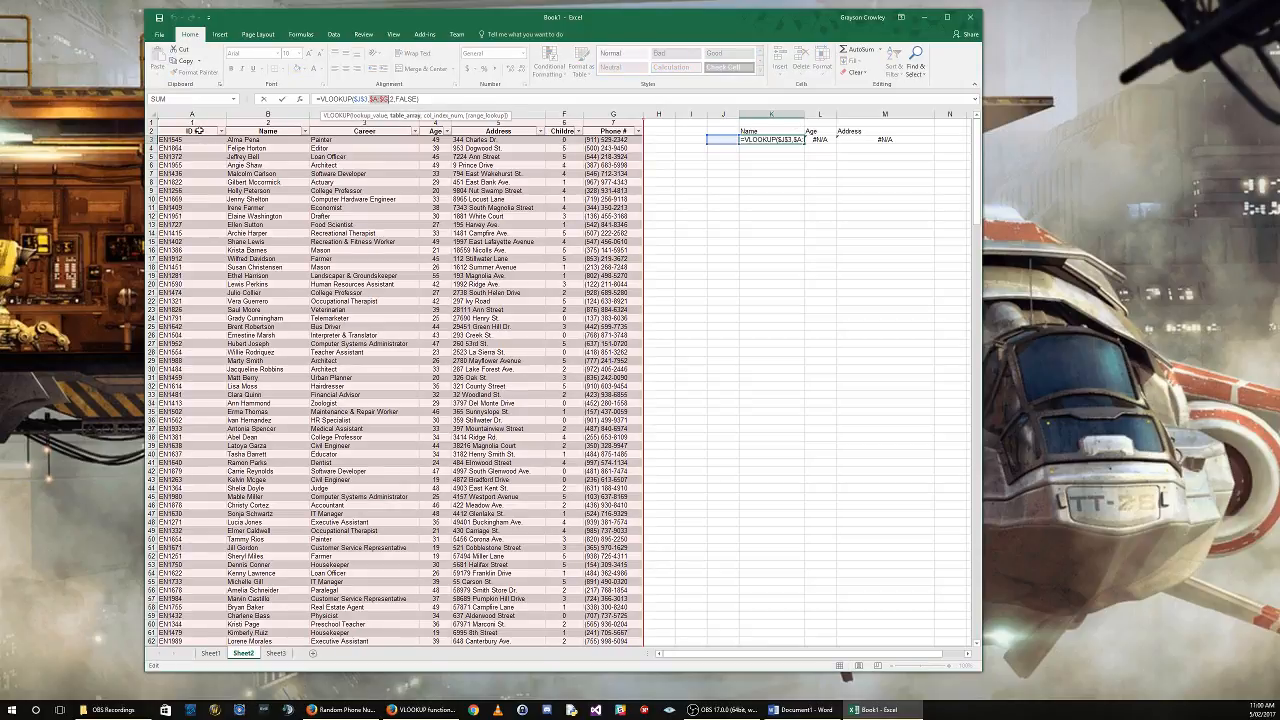
pyautogui.click(198, 147)
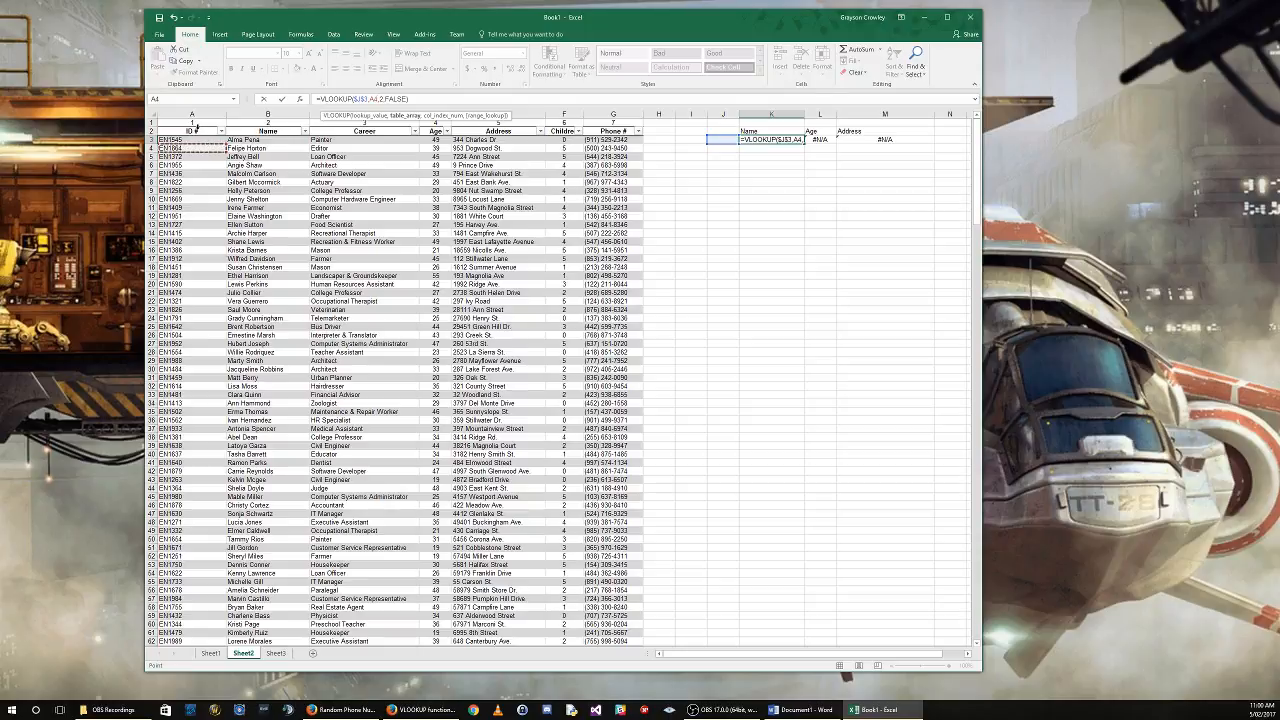
pyautogui.click(204, 129)
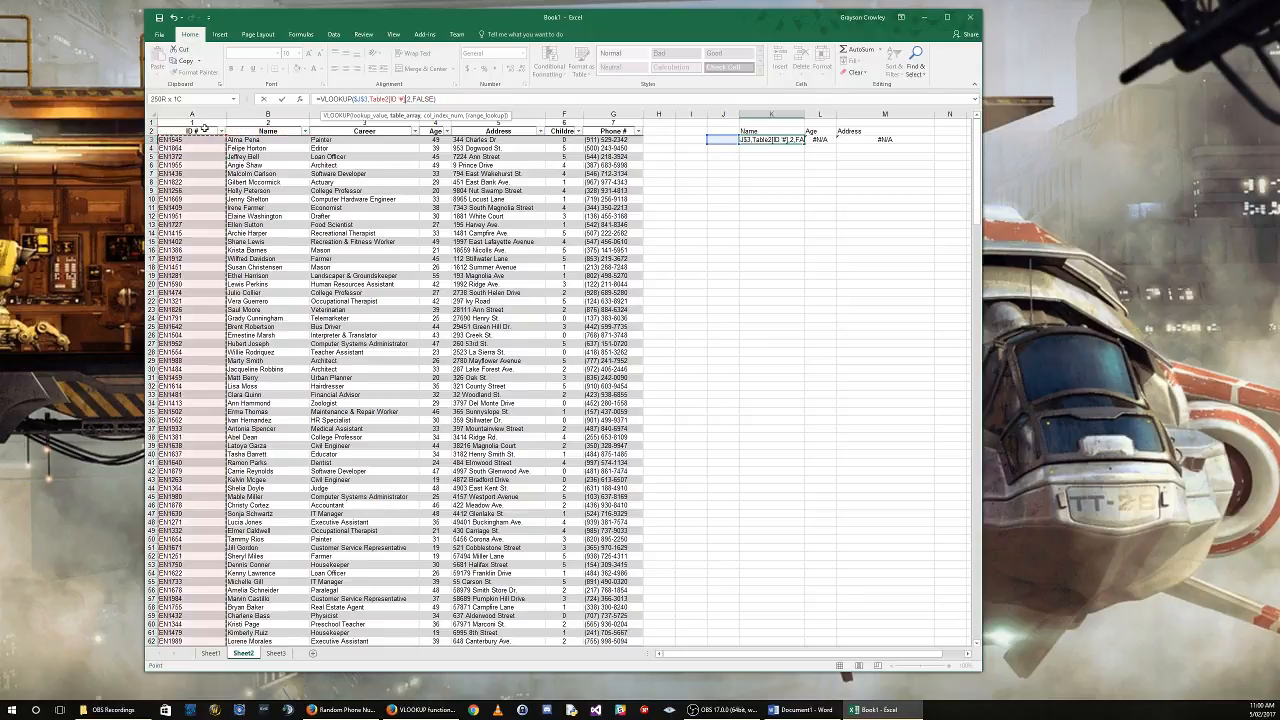
pyautogui.moveTo(204, 129); pyautogui.dragTo(640, 640)
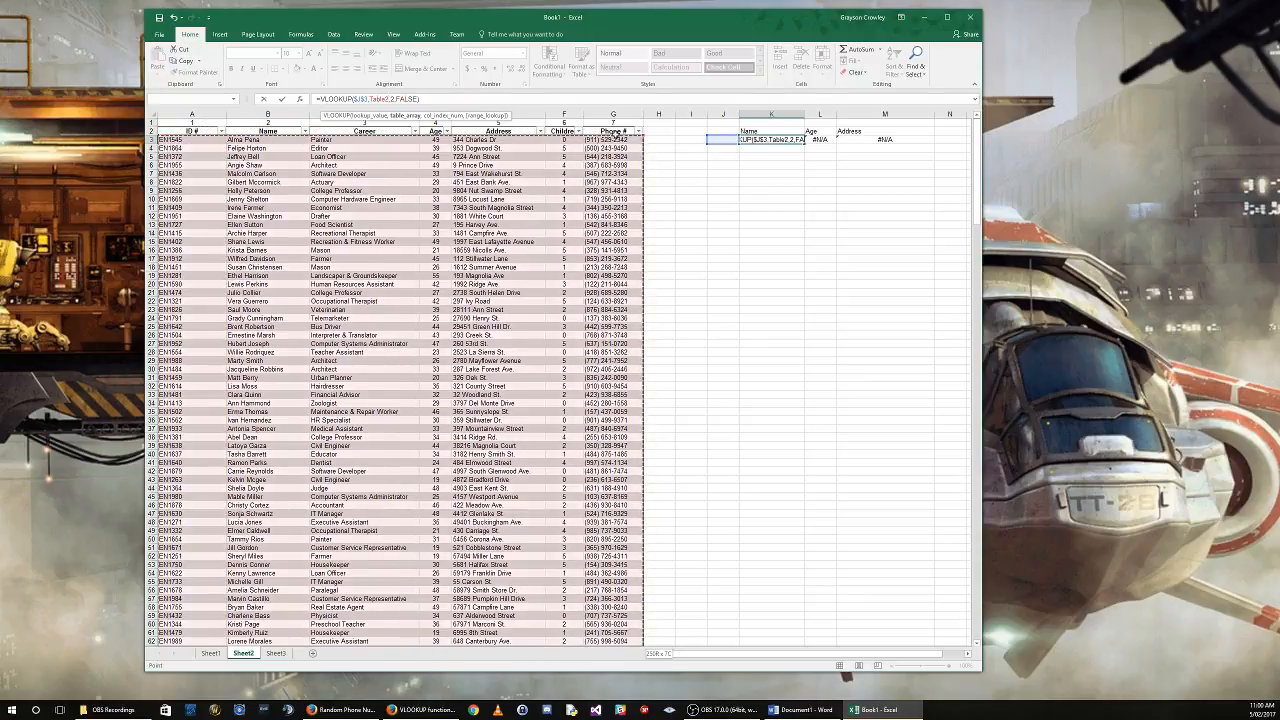
pyautogui.moveTo(618, 134); pyautogui.dragTo(618, 134)
pyautogui.press('Return')
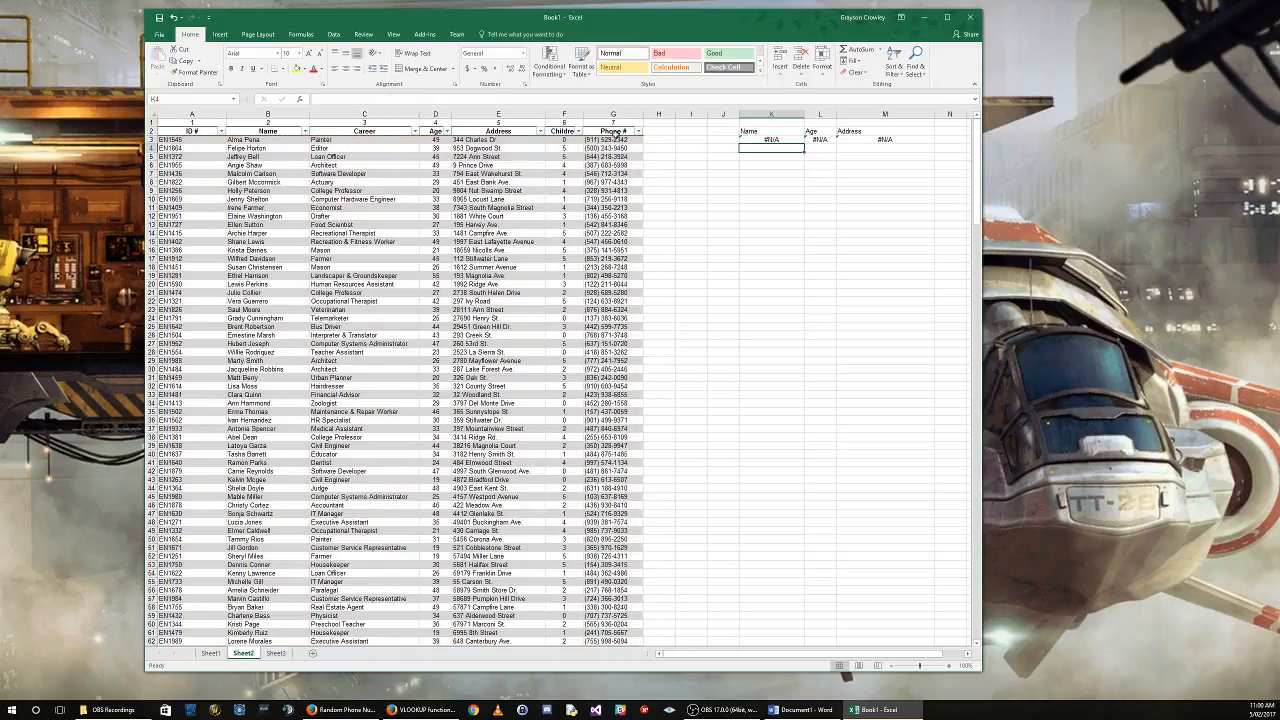
# Copy the employee ID from A16 into lookup cell J3 as values only.
pyautogui.click(729, 141)
pyautogui.click(182, 250)
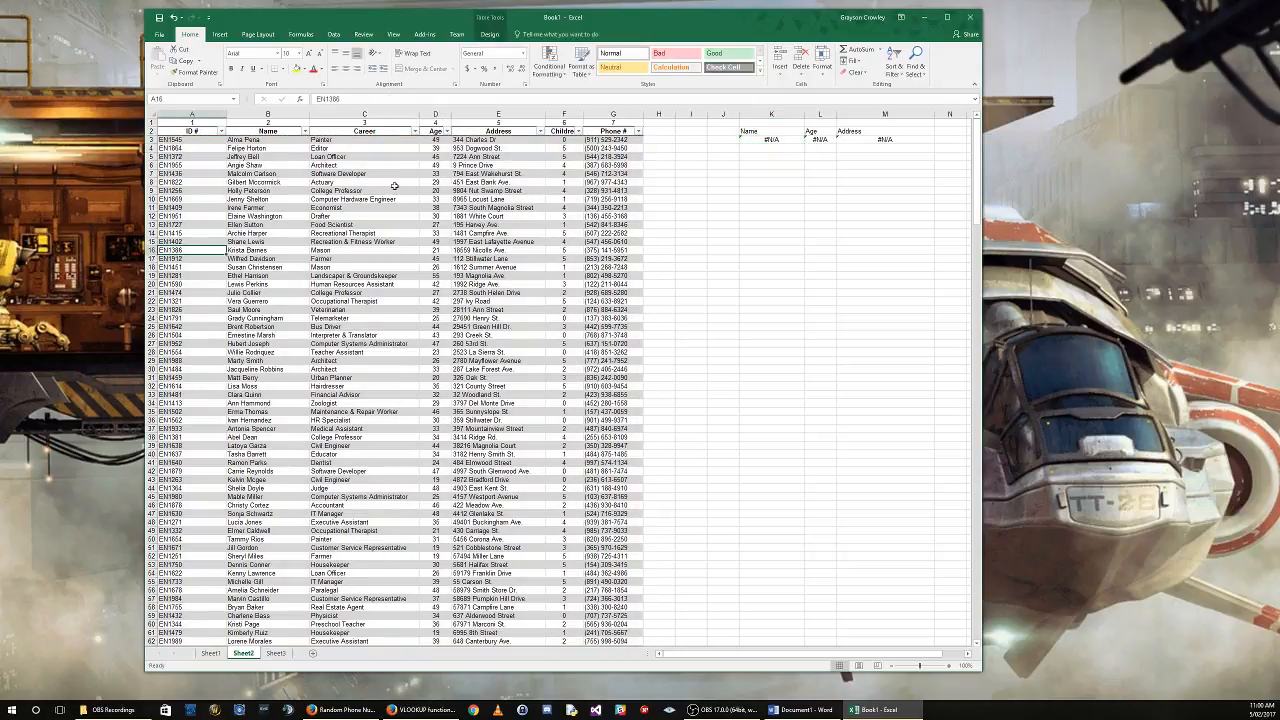
pyautogui.hotkey('ctrl', 'c')
pyautogui.click(722, 139)
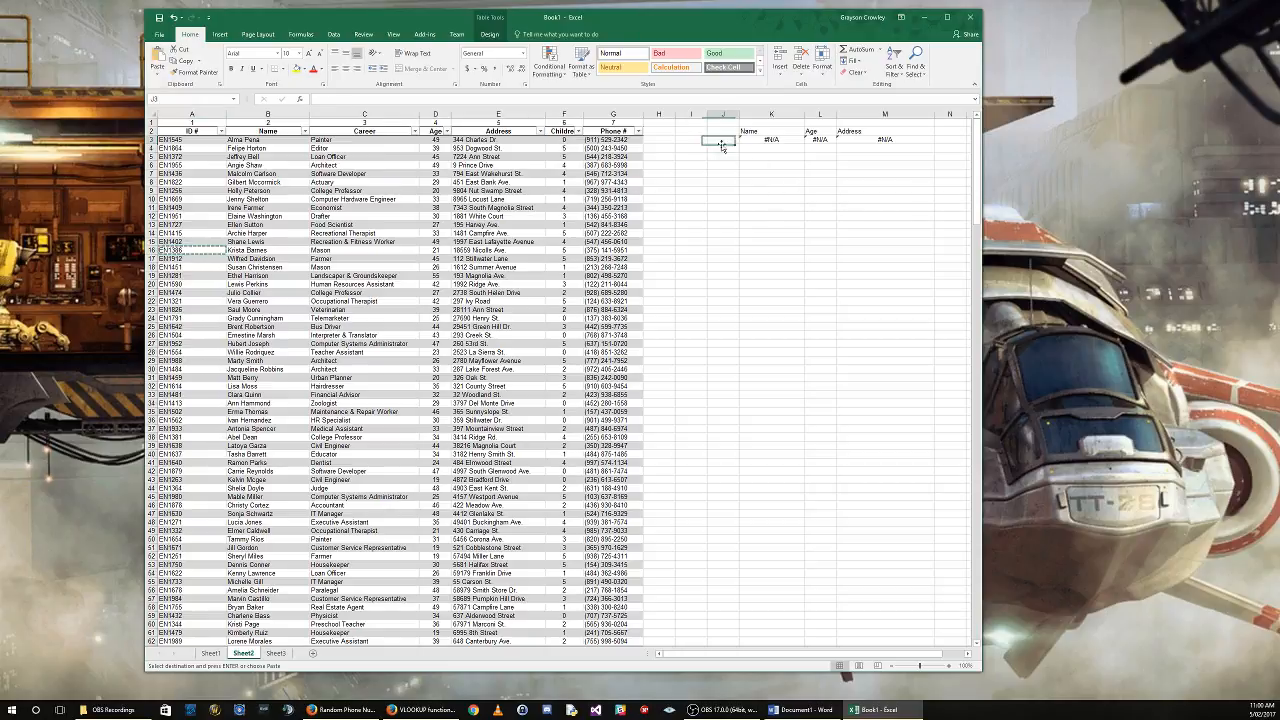
pyautogui.click(157, 72)
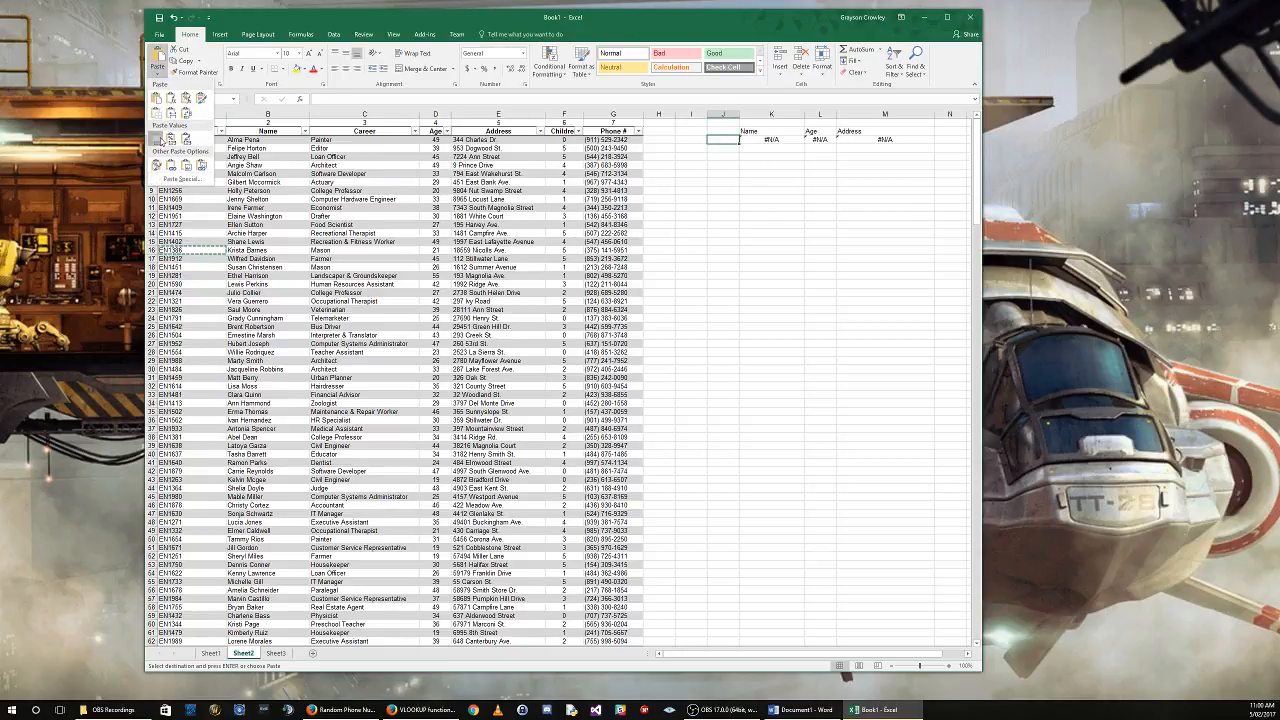
pyautogui.click(158, 139)
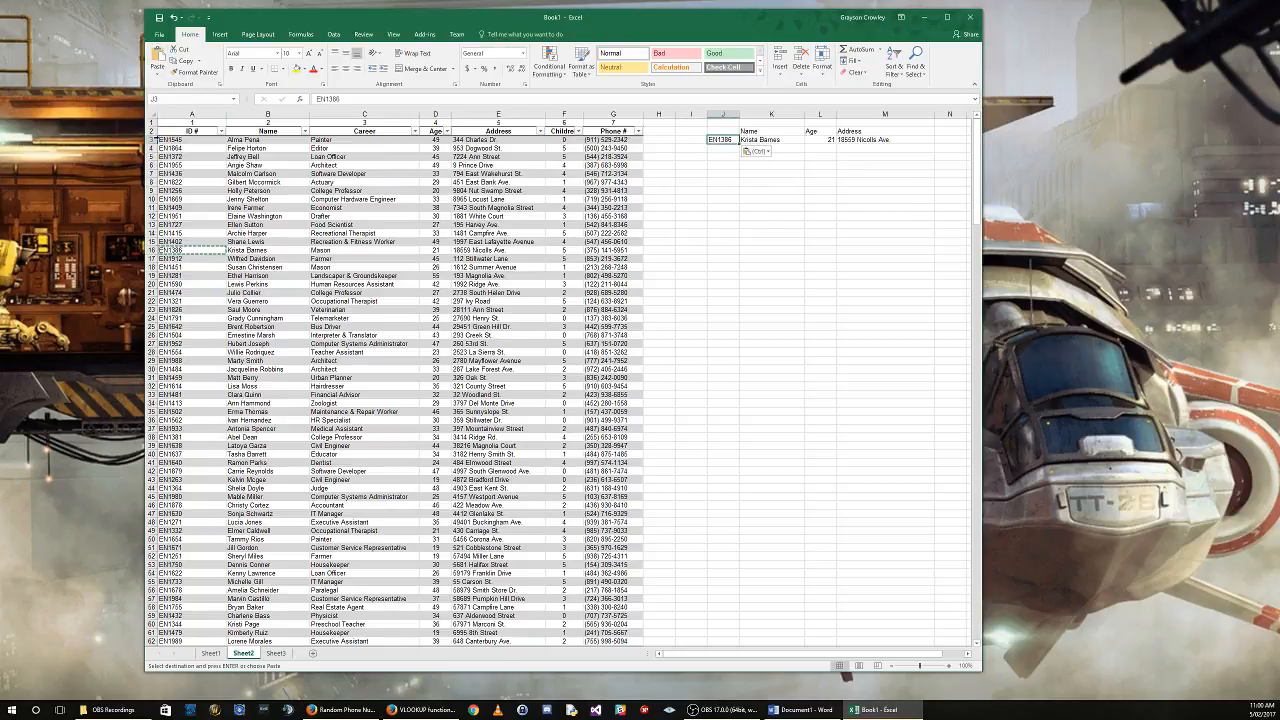
# Fill the K3 formula across to M3 and set the column index in the Age formula L3 to 4.
pyautogui.click(798, 140)
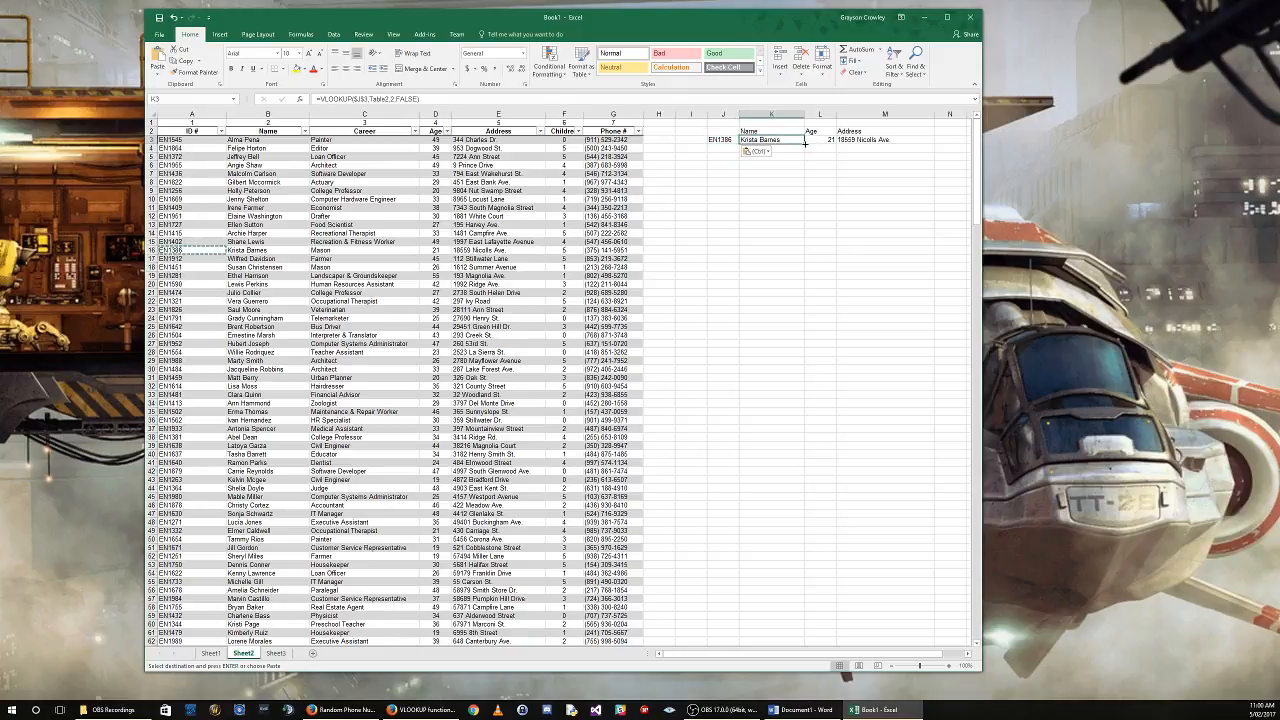
pyautogui.moveTo(804, 142); pyautogui.dragTo(903, 143)
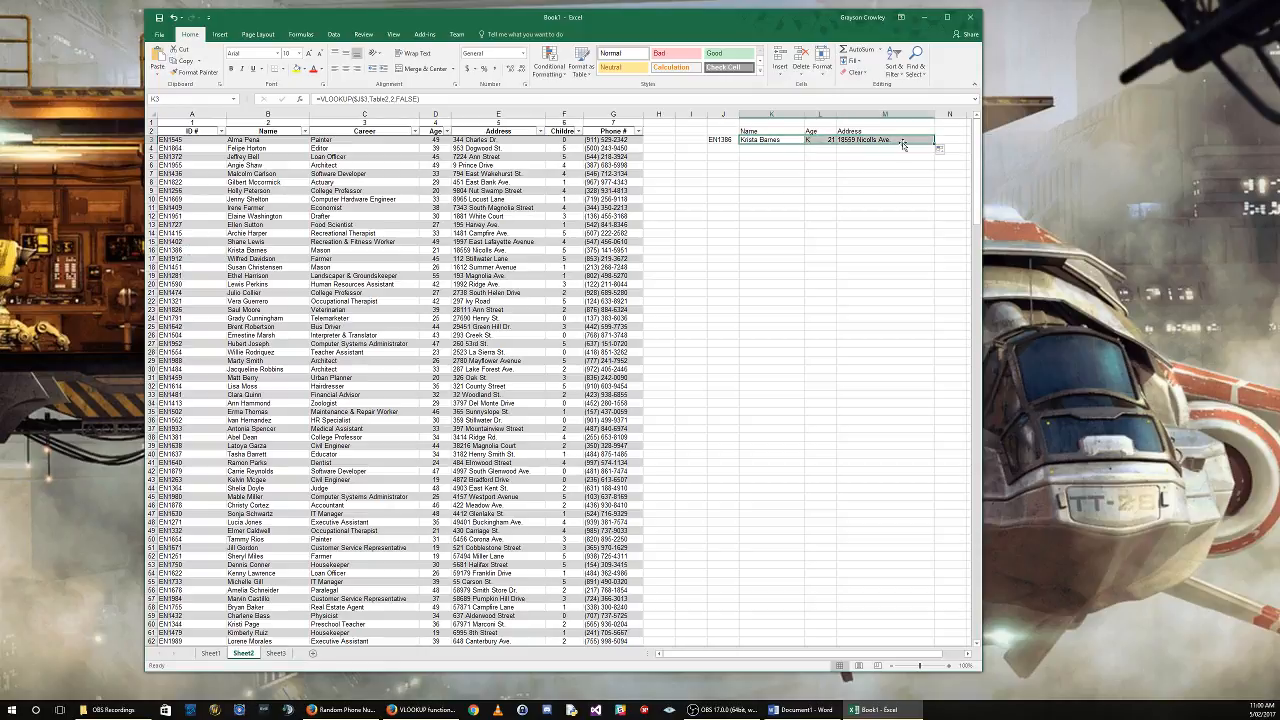
pyautogui.click(812, 140)
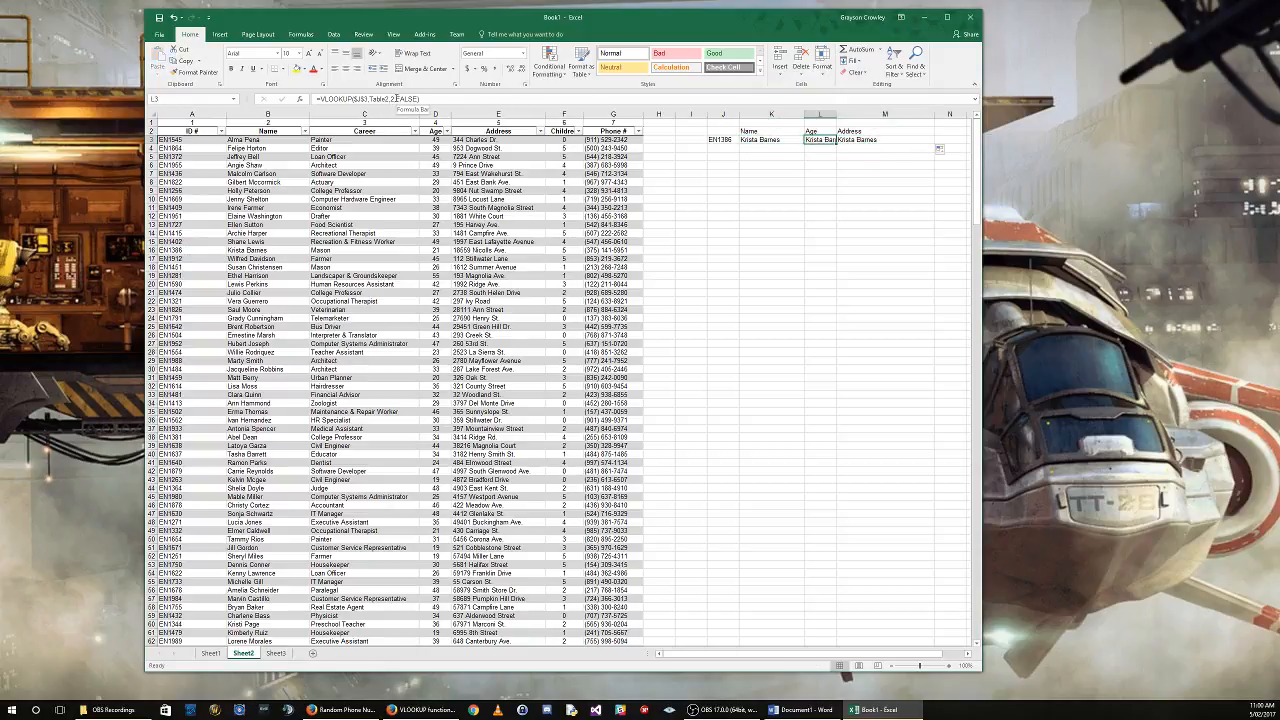
pyautogui.click(395, 99)
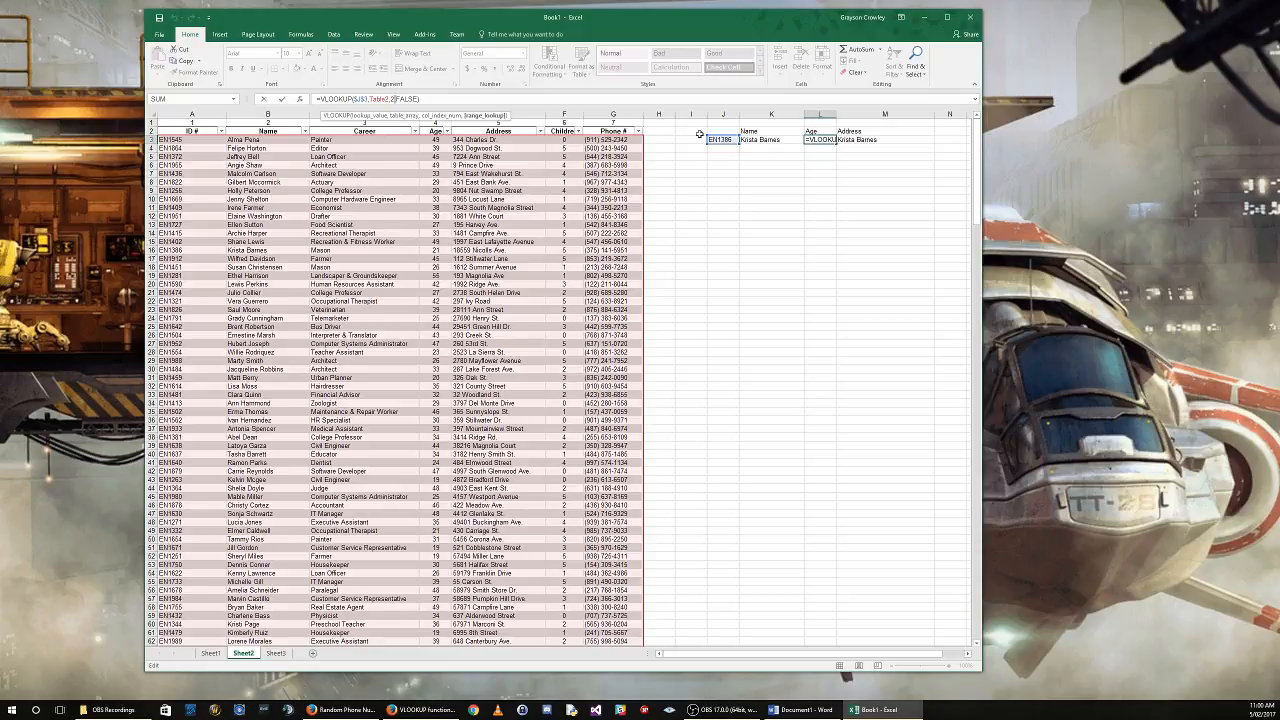
pyautogui.press('Left')
pyautogui.press('BackSpace')
pyautogui.write('4')
pyautogui.press('Return')
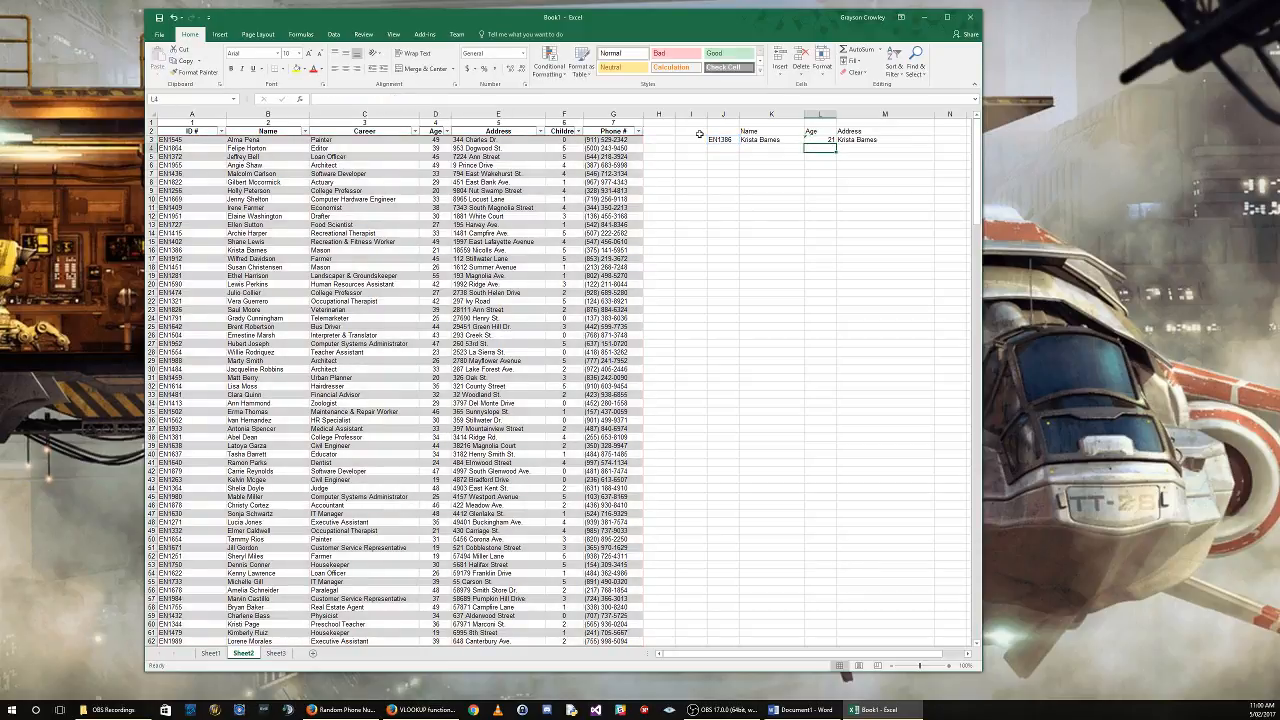
# Set the column index in the Address formula M3 to 5.
pyautogui.click(876, 139)
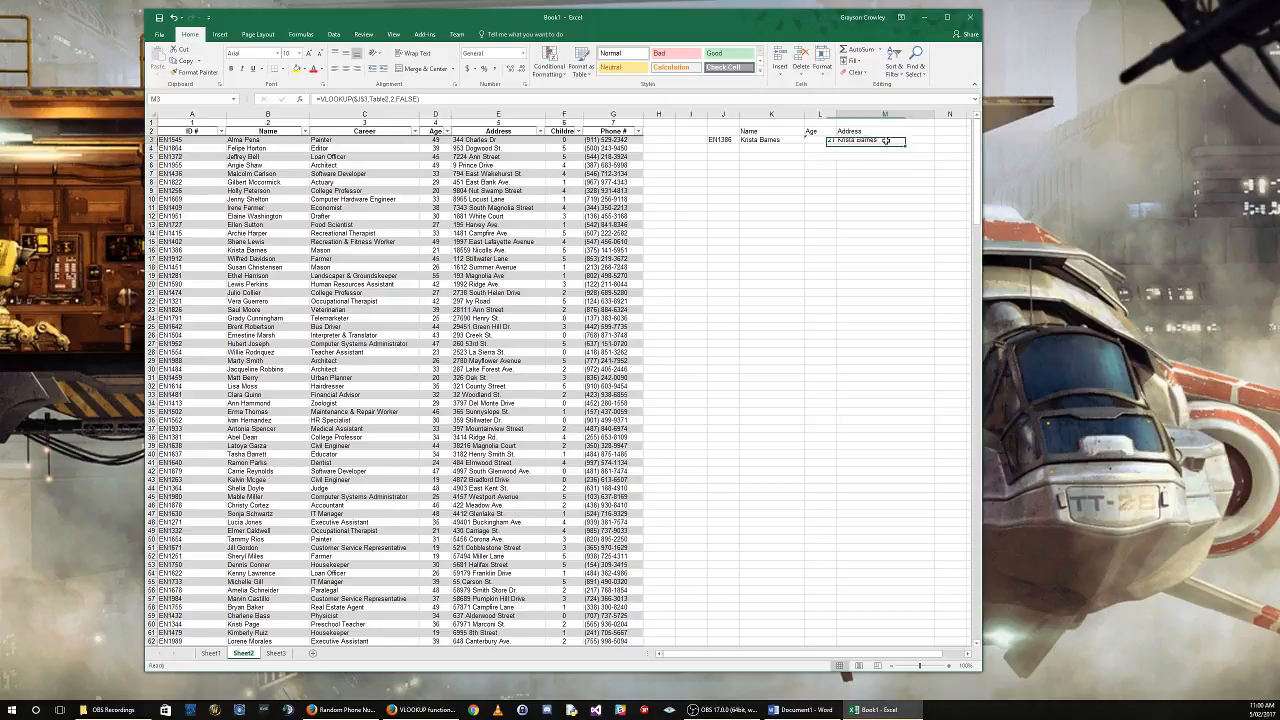
pyautogui.click(395, 99)
pyautogui.press('Left')
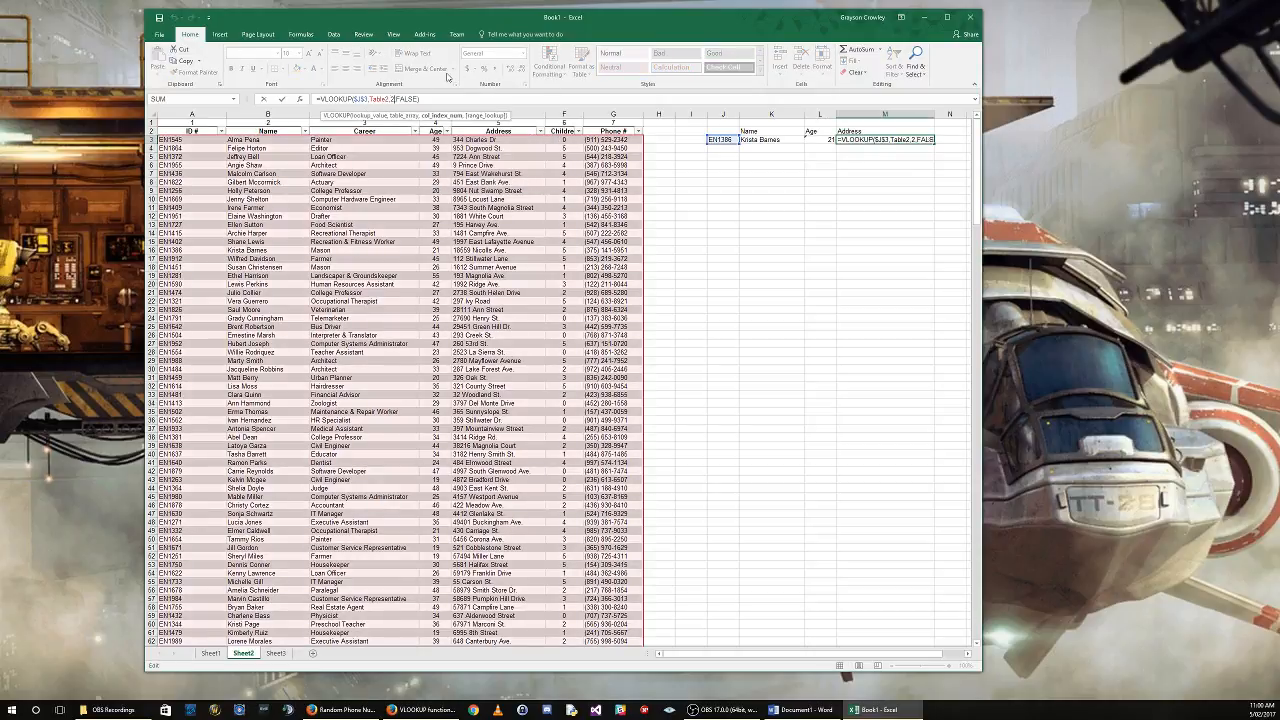
pyautogui.press('Return')
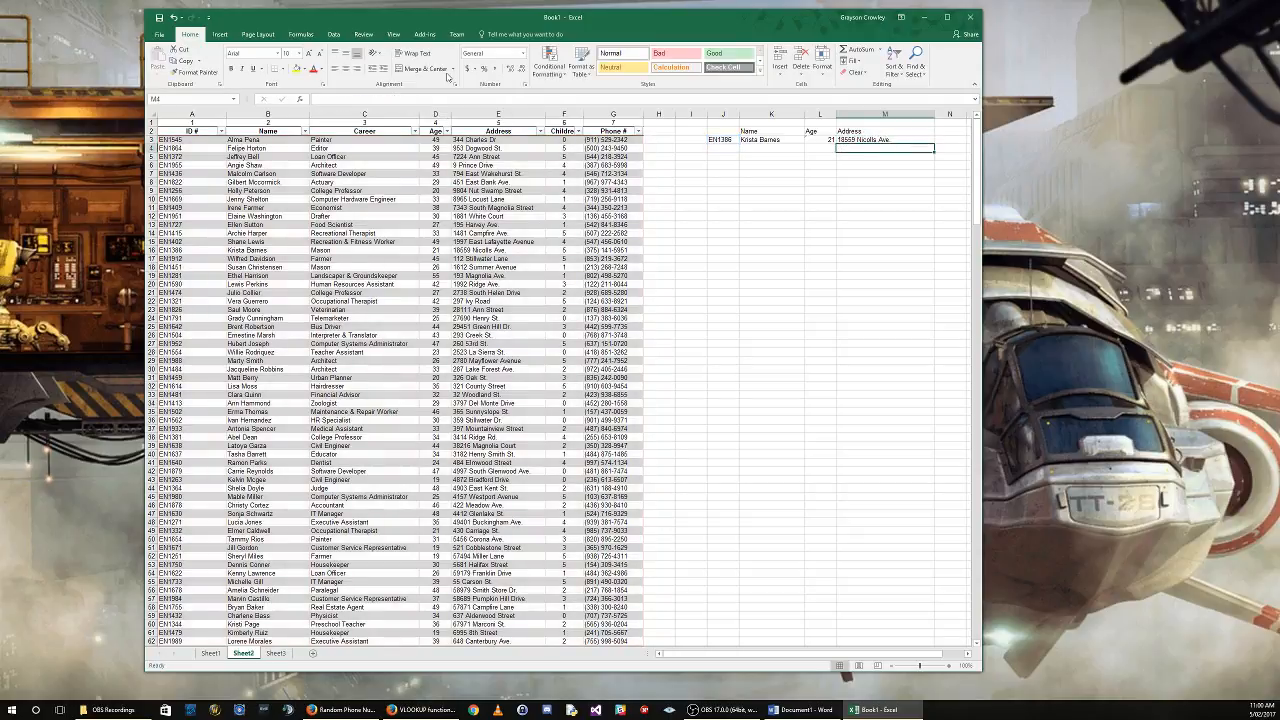
pyautogui.press('Down')
pyautogui.press('Down')
pyautogui.press('Down')
pyautogui.press('Down')
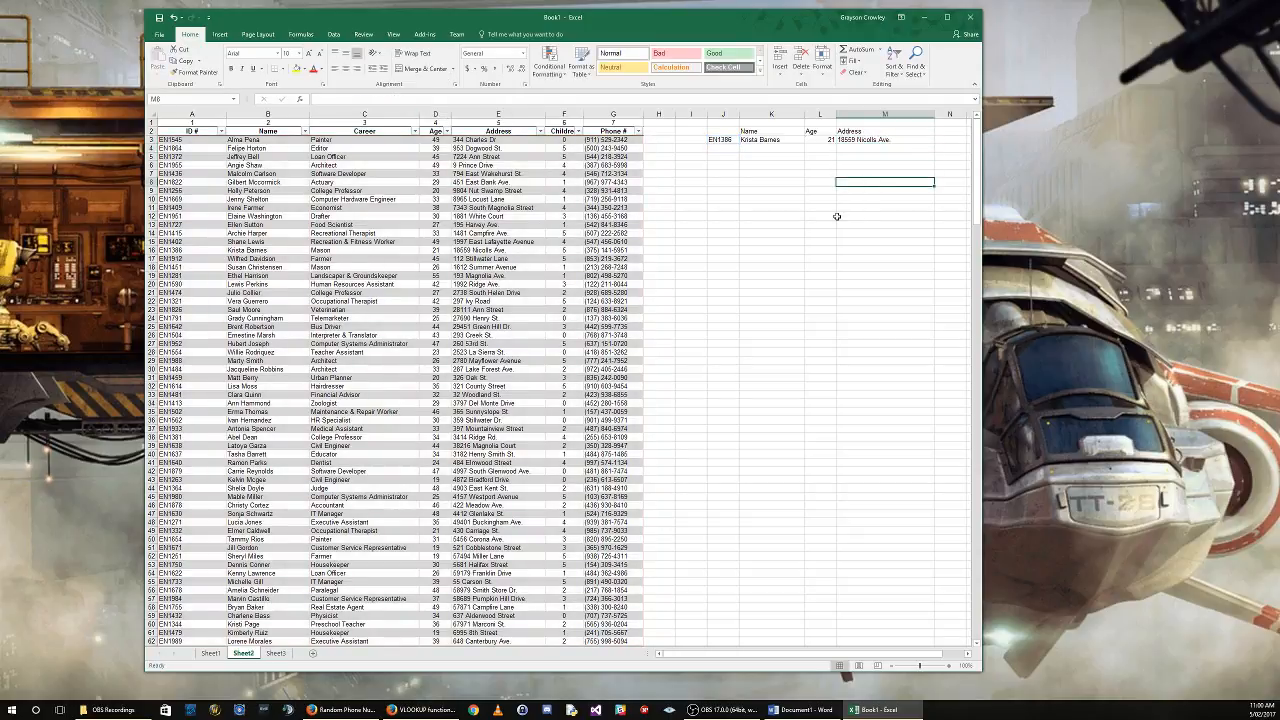
# Start a new employee record in row 253 directly below the table with an ID, full name, career Priest and age 55.
pyautogui.scroll(-20, 387, 380)
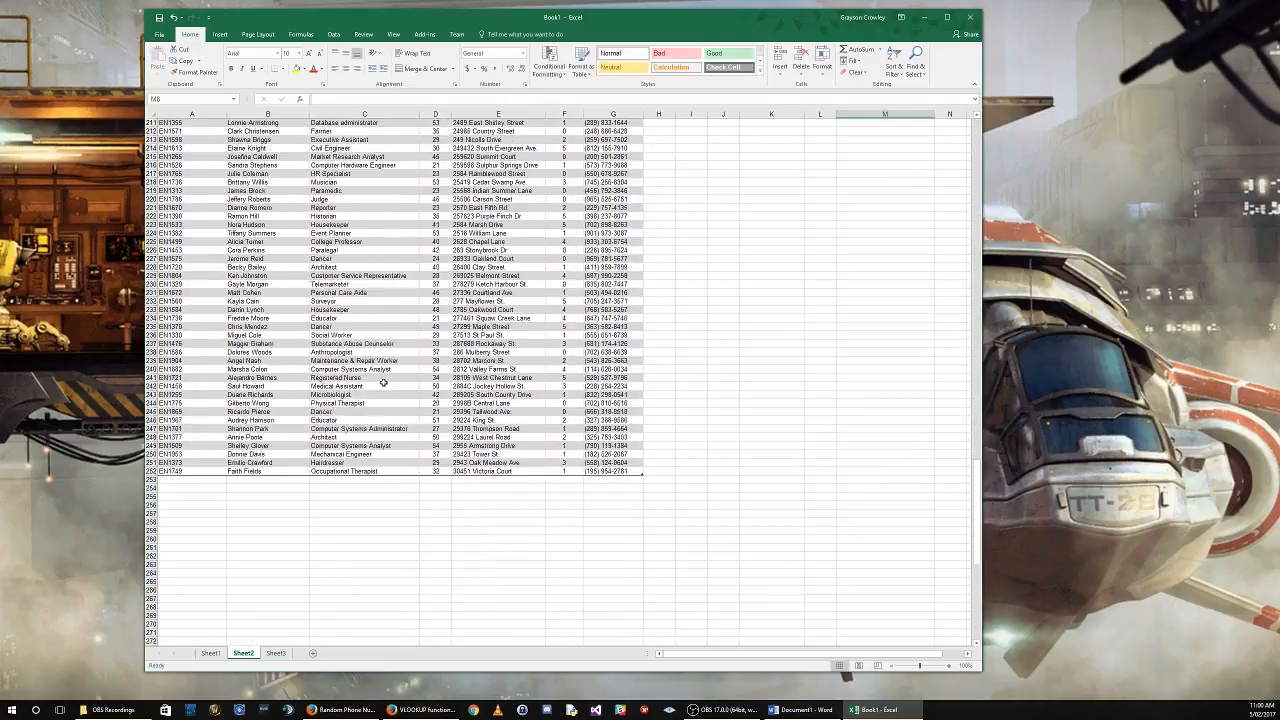
pyautogui.click(171, 243)
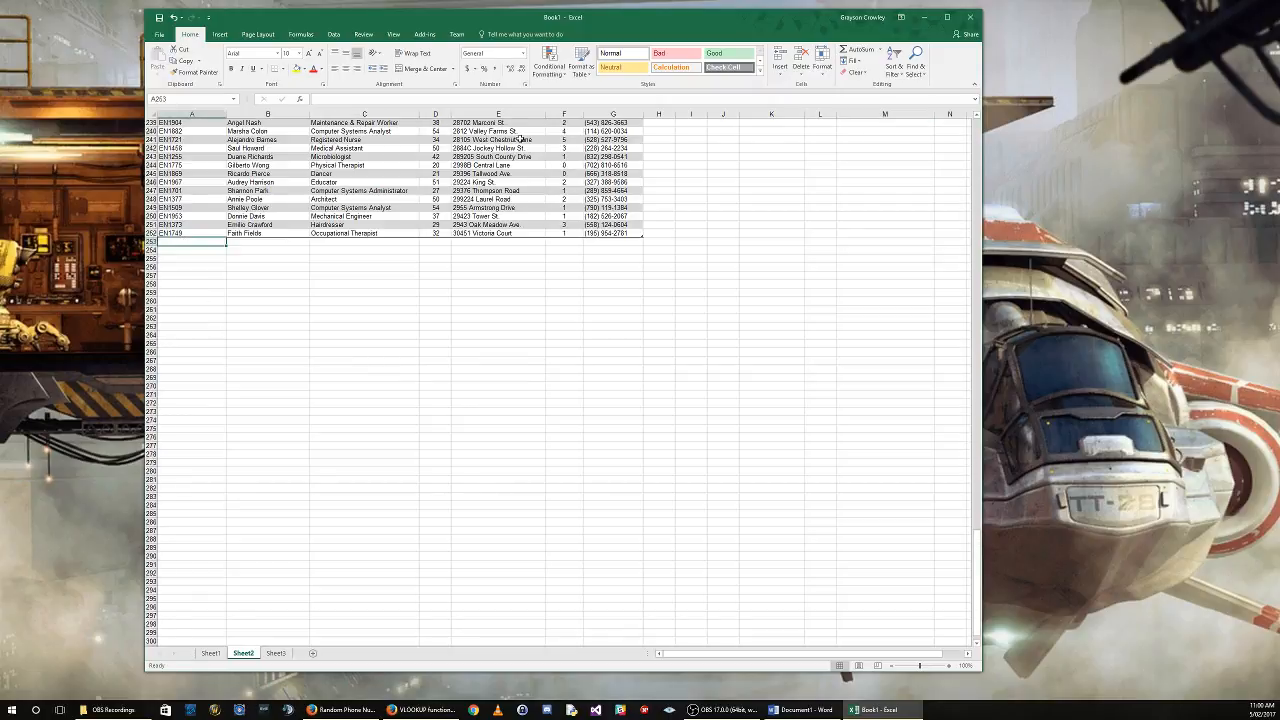
pyautogui.write('EN2')
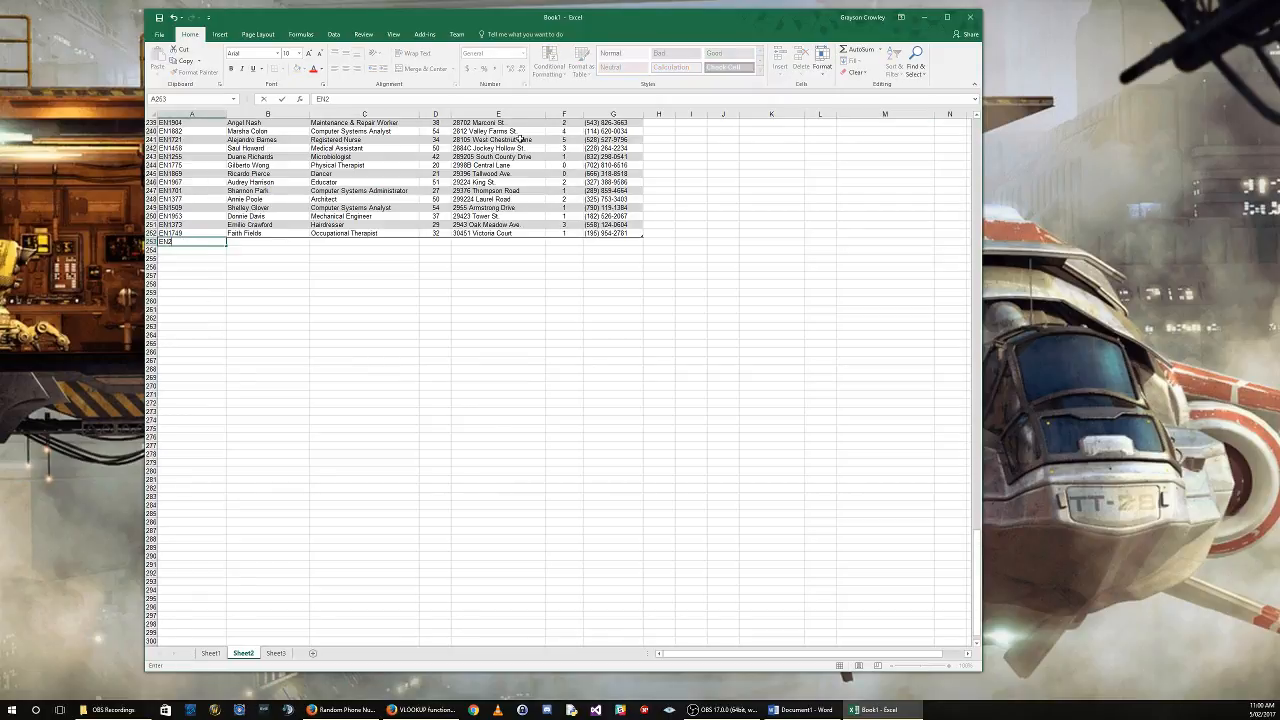
pyautogui.write('000')
pyautogui.press('Tab')
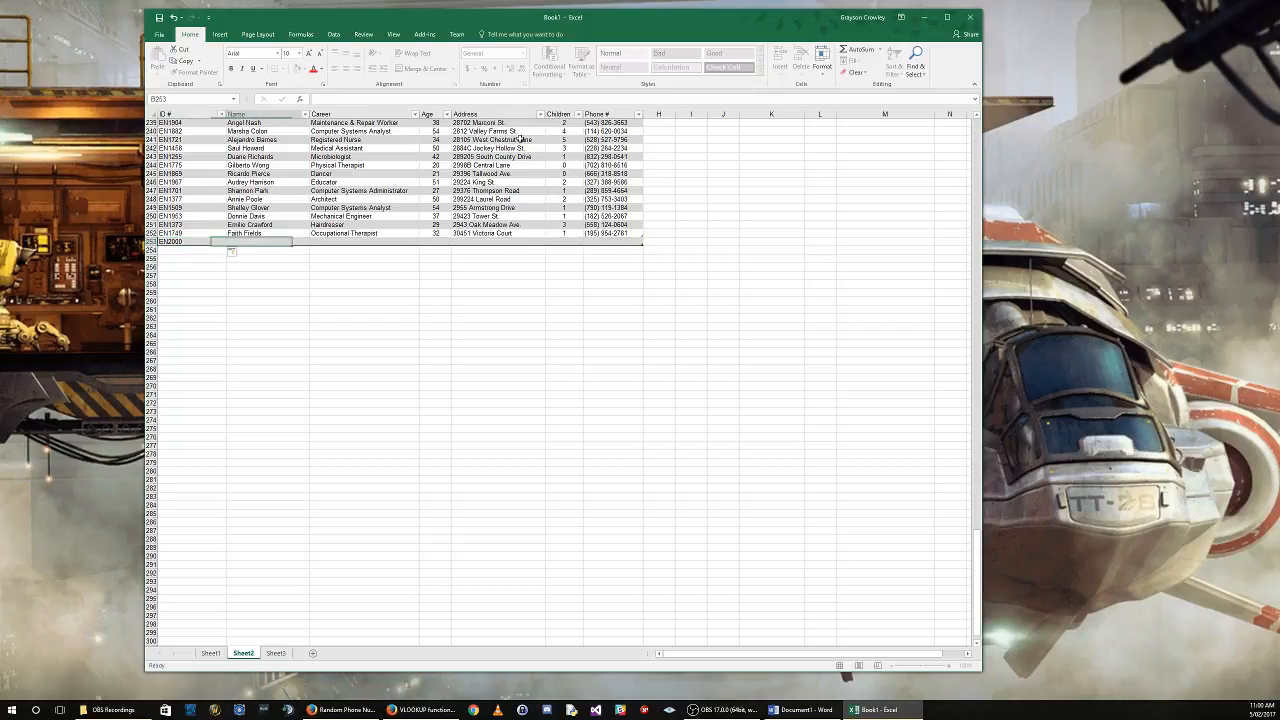
pyautogui.write('John Baptiste')
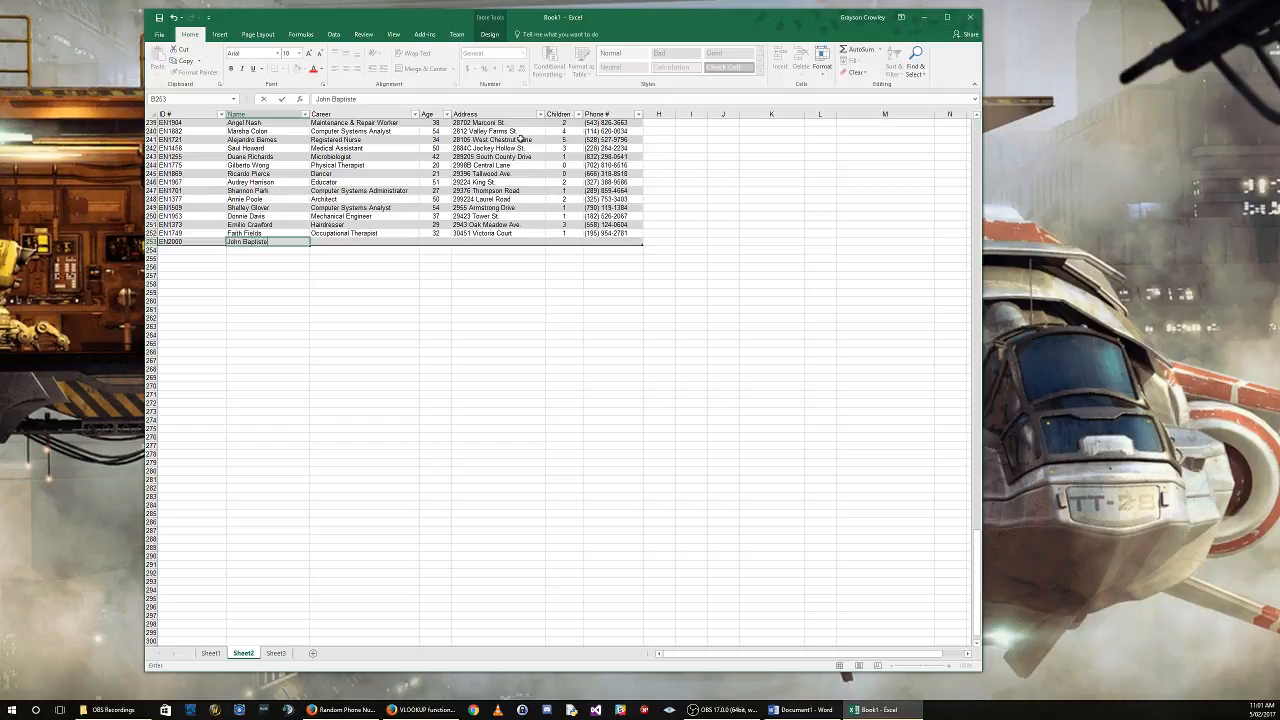
pyautogui.press('Tab')
pyautogui.write('Prie')
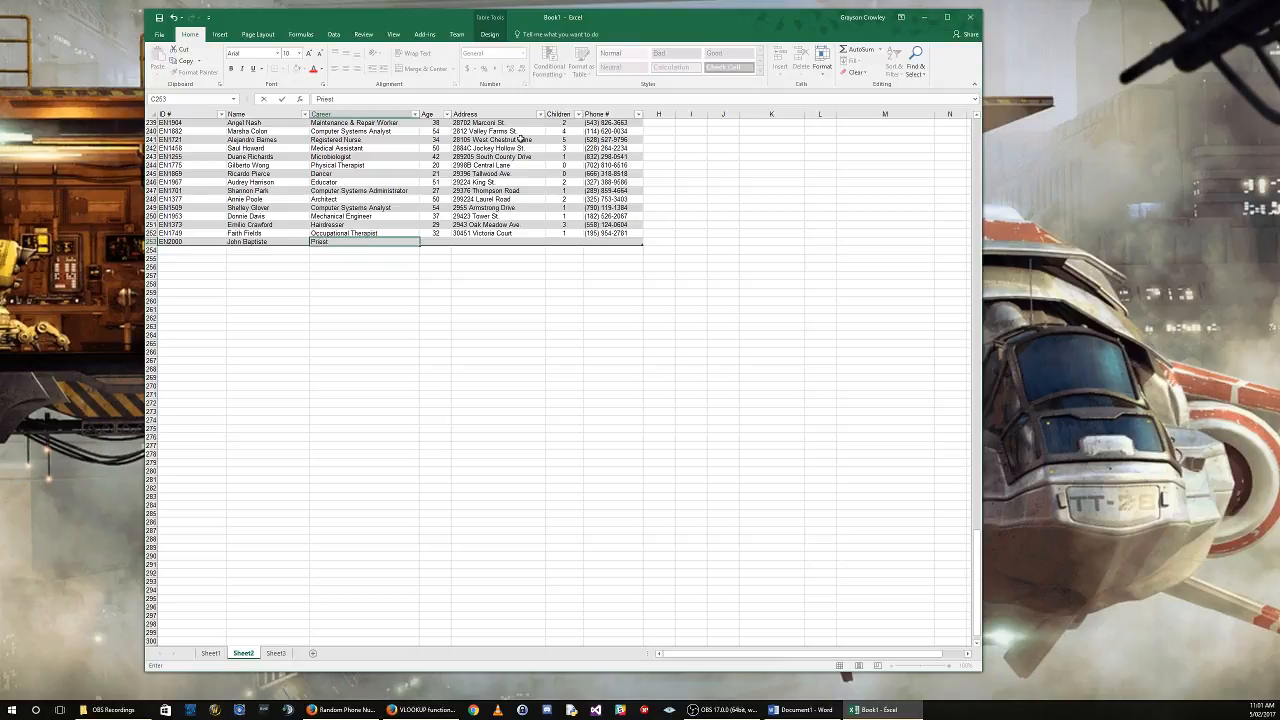
pyautogui.write('st')
pyautogui.press('Tab')
pyautogui.write('55')
pyautogui.press('Tab')
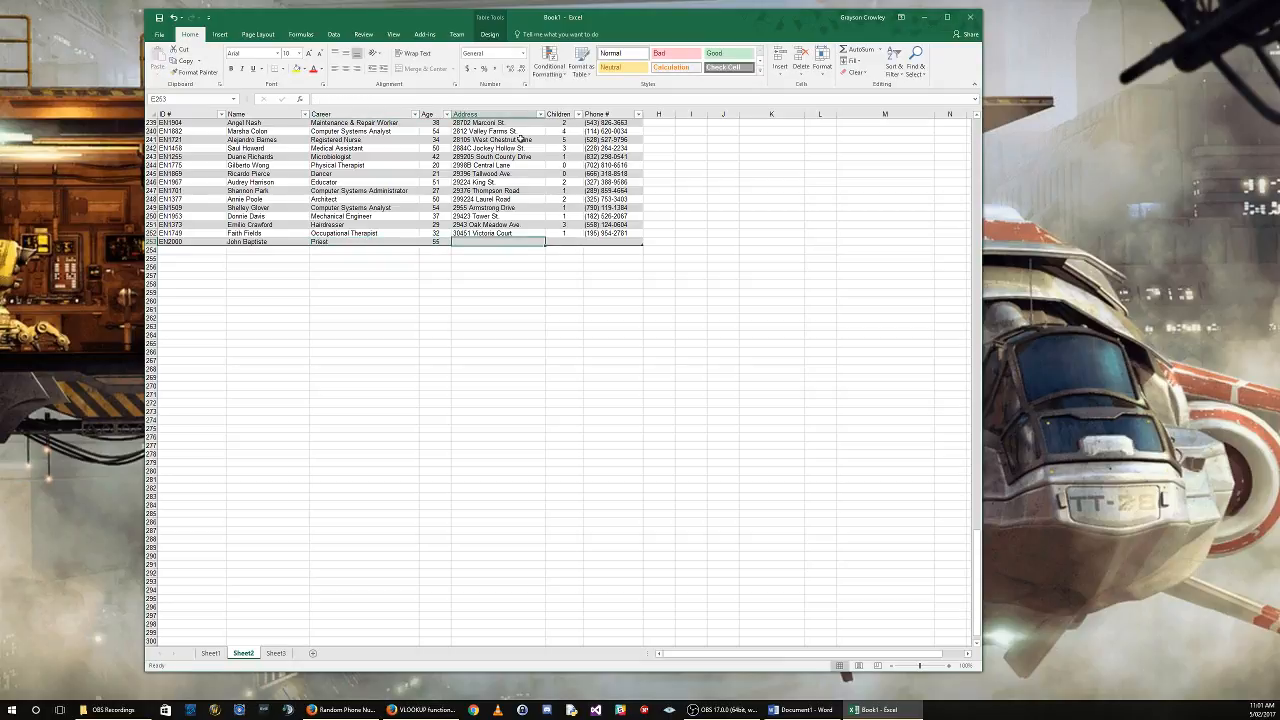
# Copy the address from E252 into E253 and set the new employee's Children value to 0.
pyautogui.press('Up')
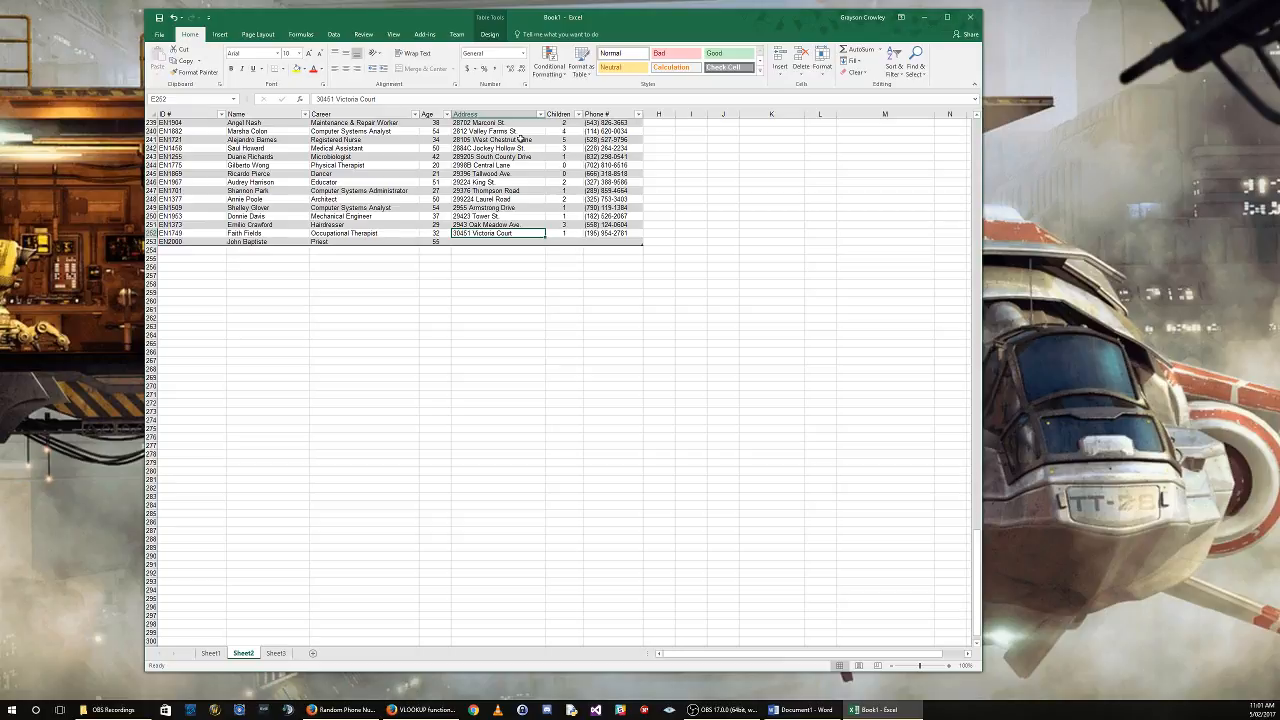
pyautogui.hotkey('ctrl', 'c')
pyautogui.press('Down')
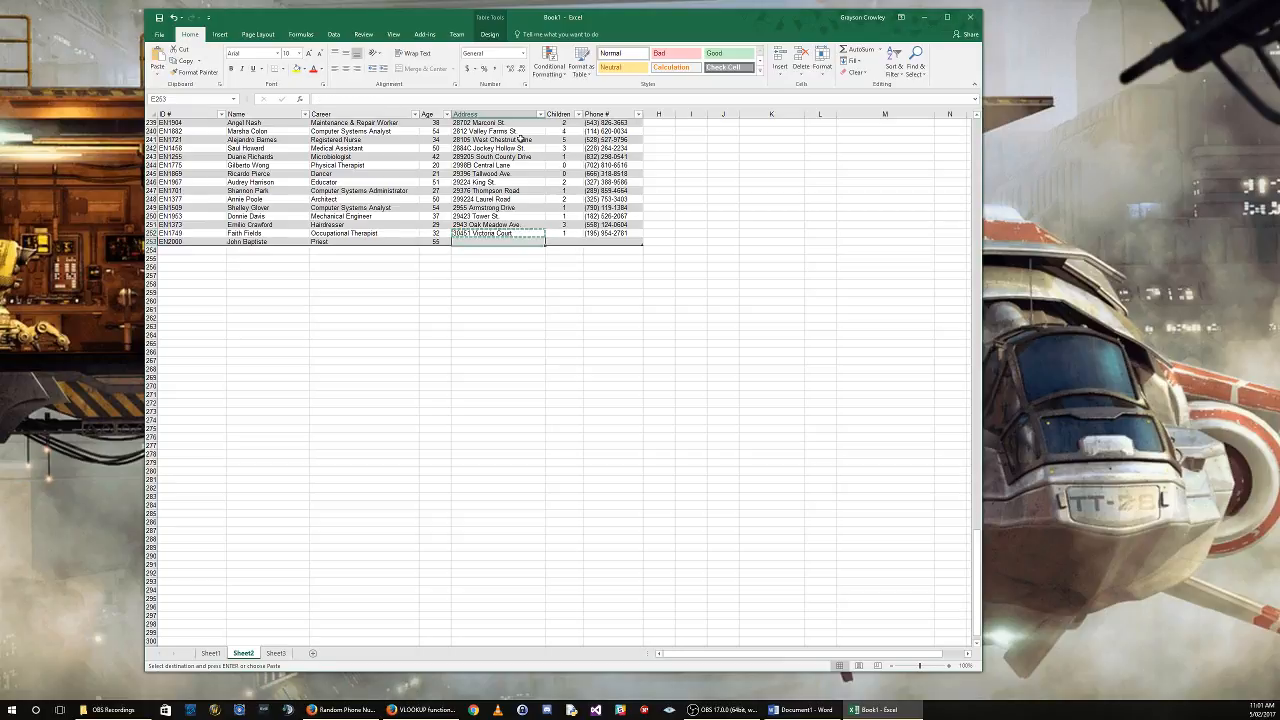
pyautogui.hotkey('ctrl', 'v')
pyautogui.press('Tab')
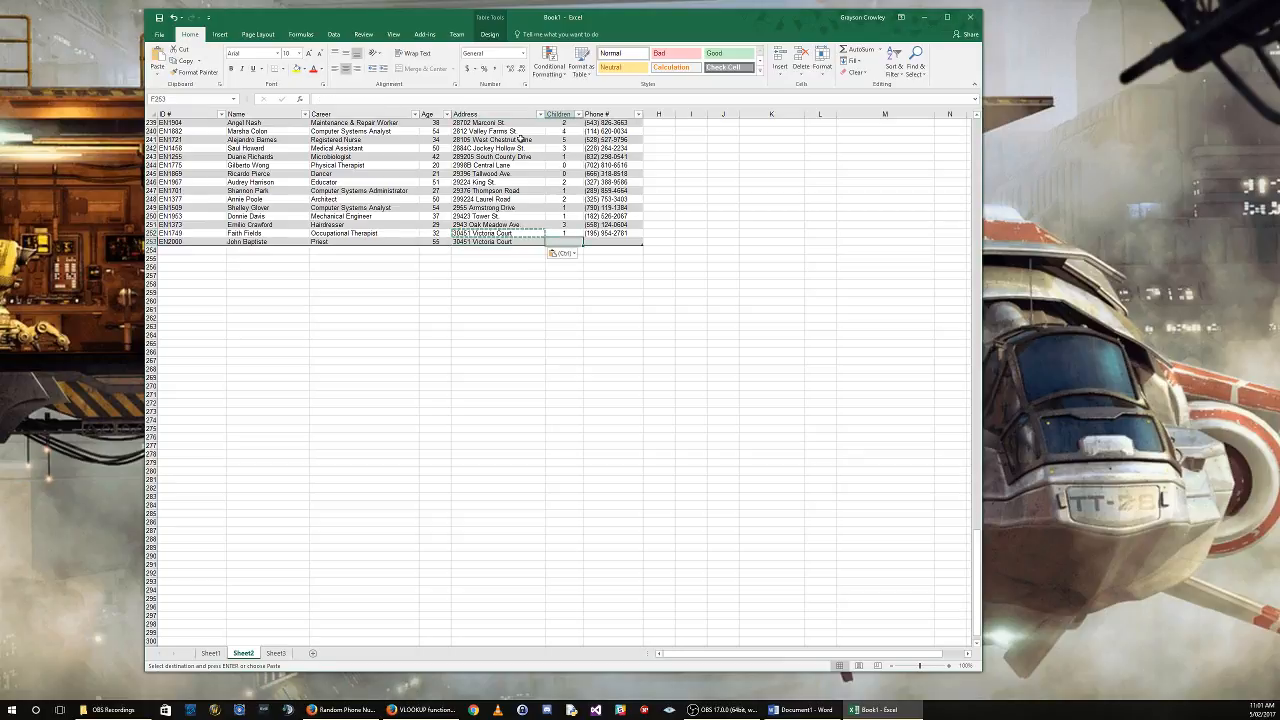
pyautogui.write('0')
pyautogui.press('Tab')
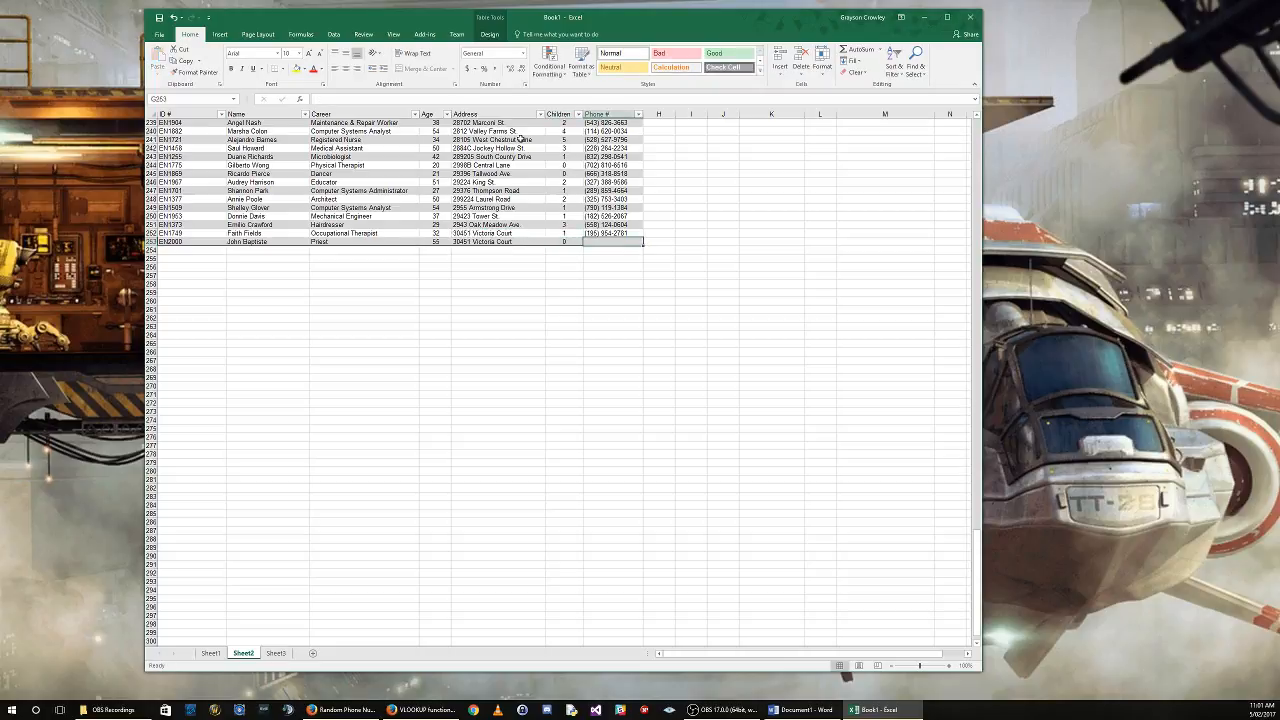
# Copy the phone number from G252 into G253 for the new employee.
pyautogui.press('Up')
pyautogui.hotkey('ctrl', 'c')
pyautogui.press('Down')
pyautogui.hotkey('ctrl', 'v')
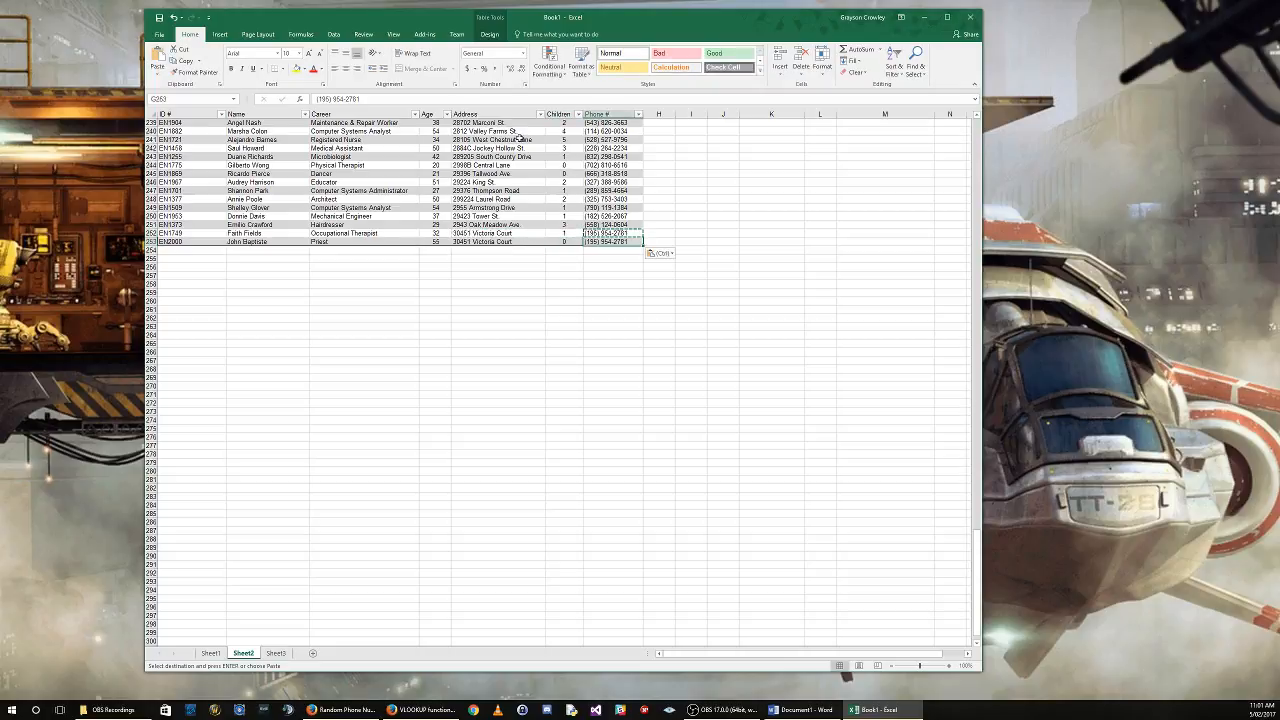
pyautogui.click(557, 258)
# Try to look up the newly added employee by entering an ID in cell J3.
pyautogui.scroll(-1, 563, 265)
pyautogui.scroll(20, 563, 265)
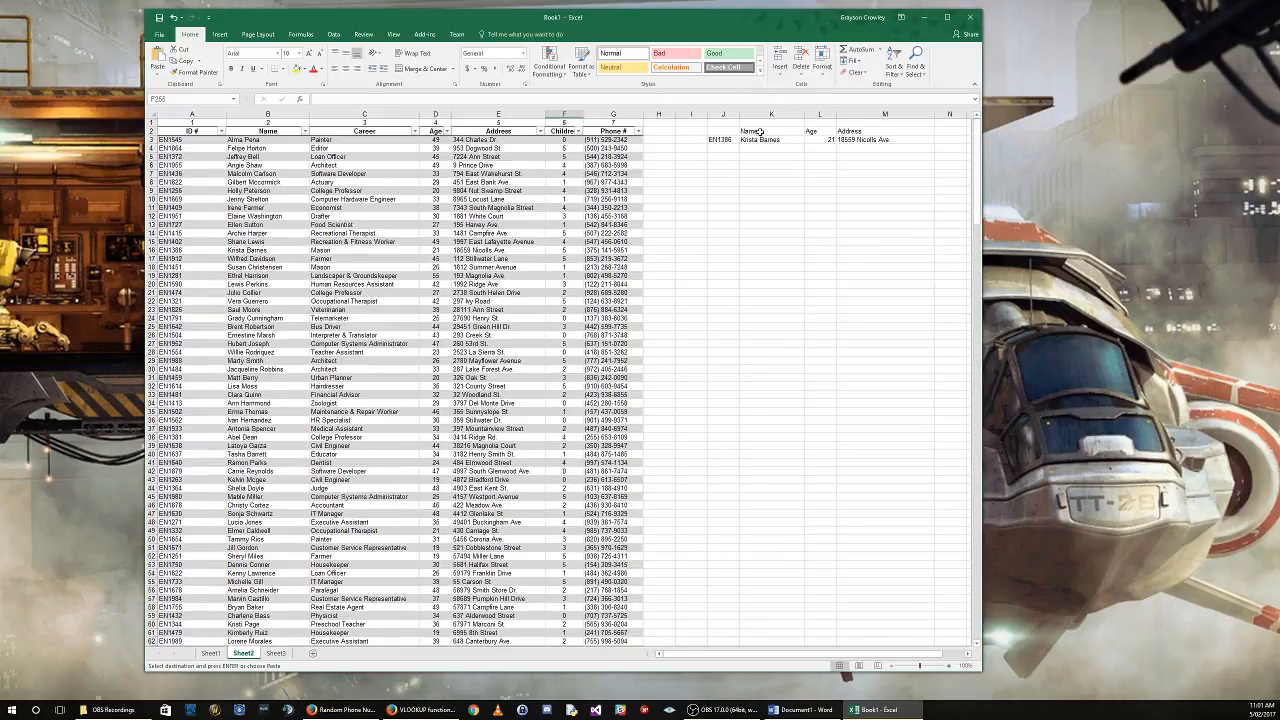
pyautogui.click(726, 139)
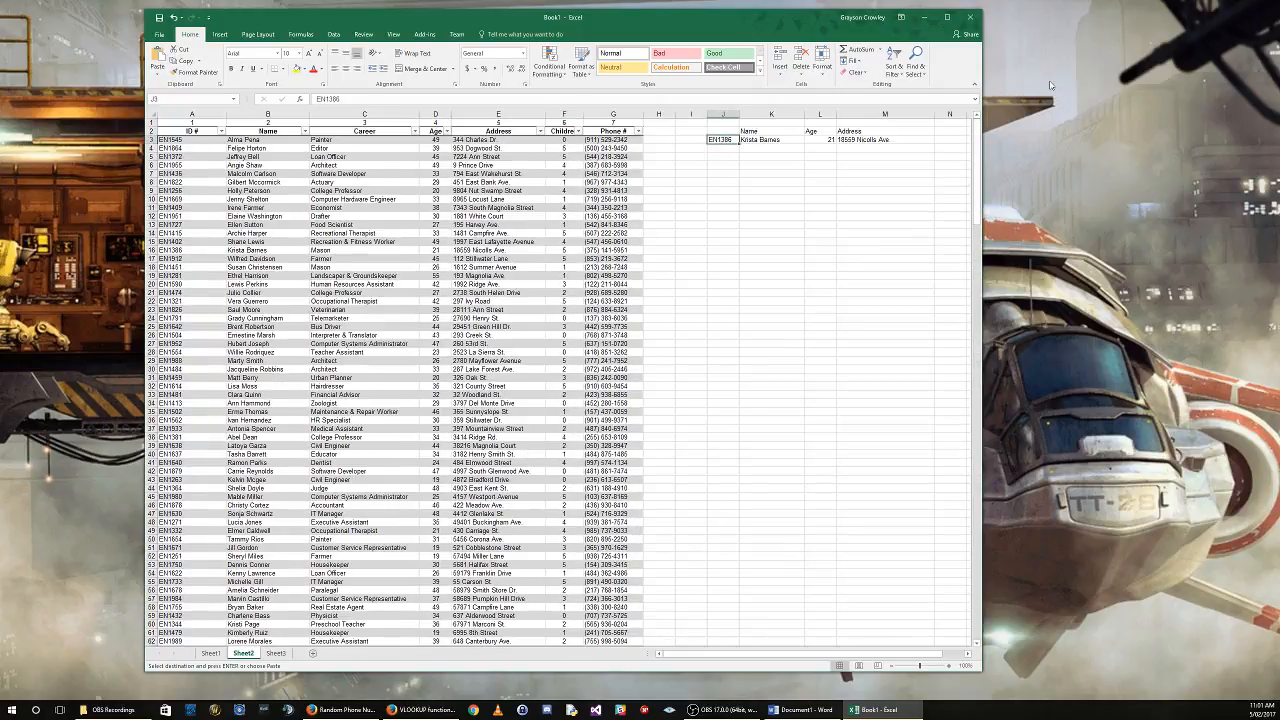
pyautogui.write('ex2000')
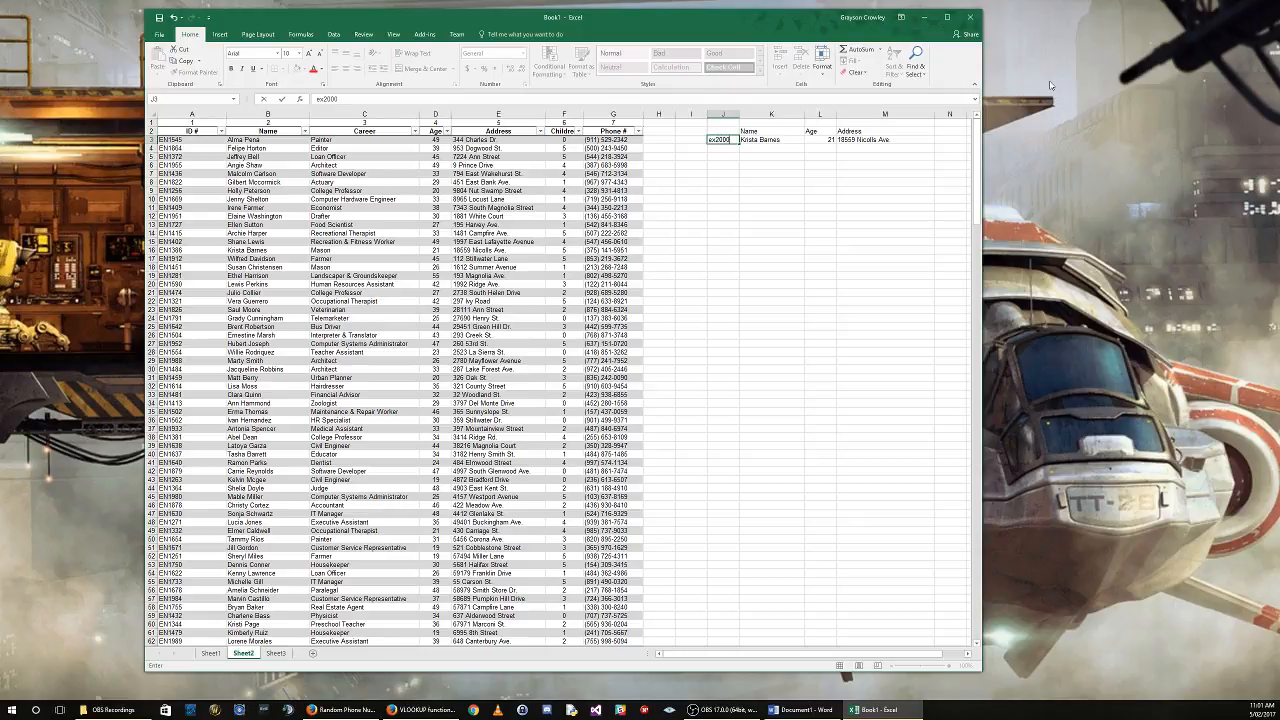
pyautogui.hotkey('ctrl', 'Return')
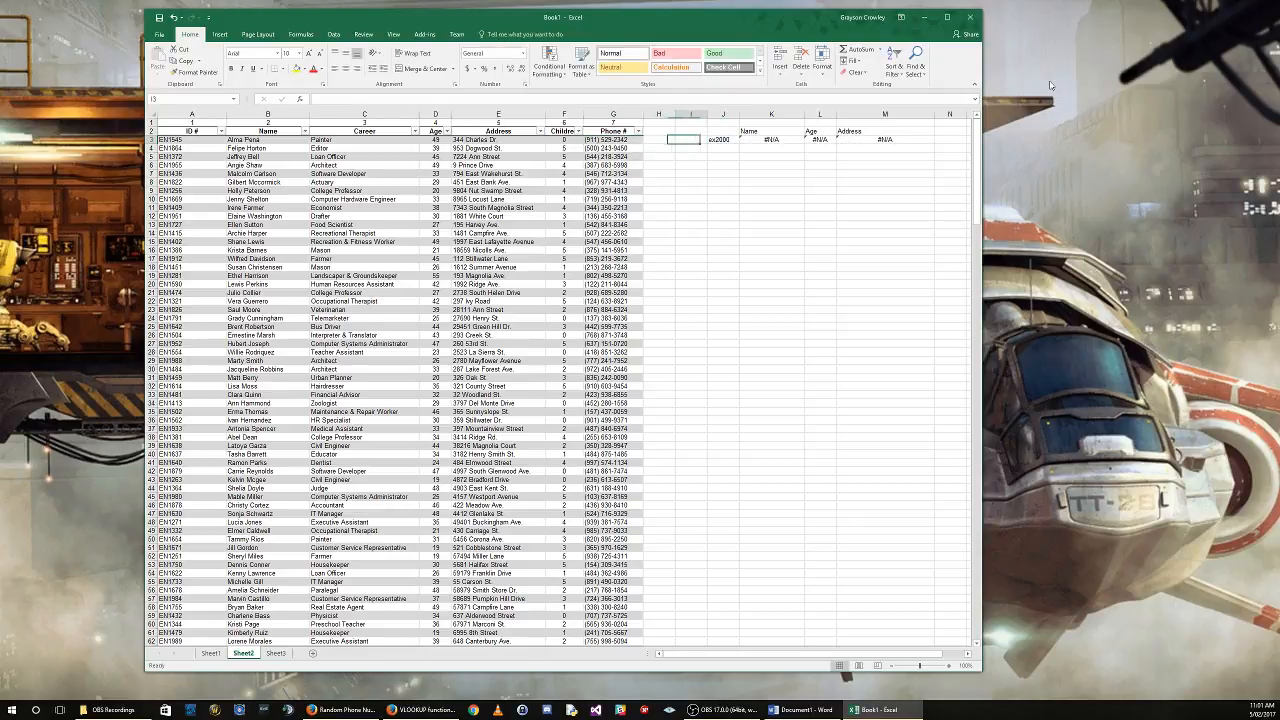
# Replace the lookup value in J3 with the new employee's full ID, including its EN prefix.
pyautogui.write('EN')
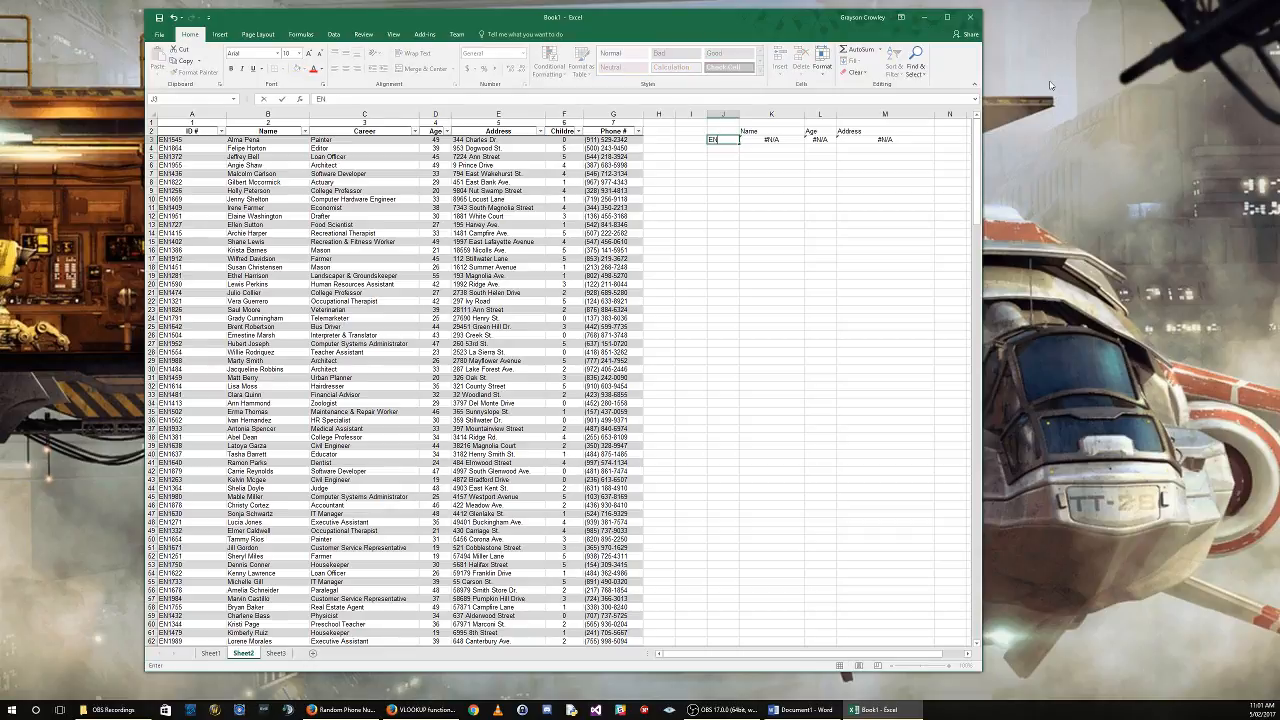
pyautogui.write('2000')
pyautogui.press('Return')
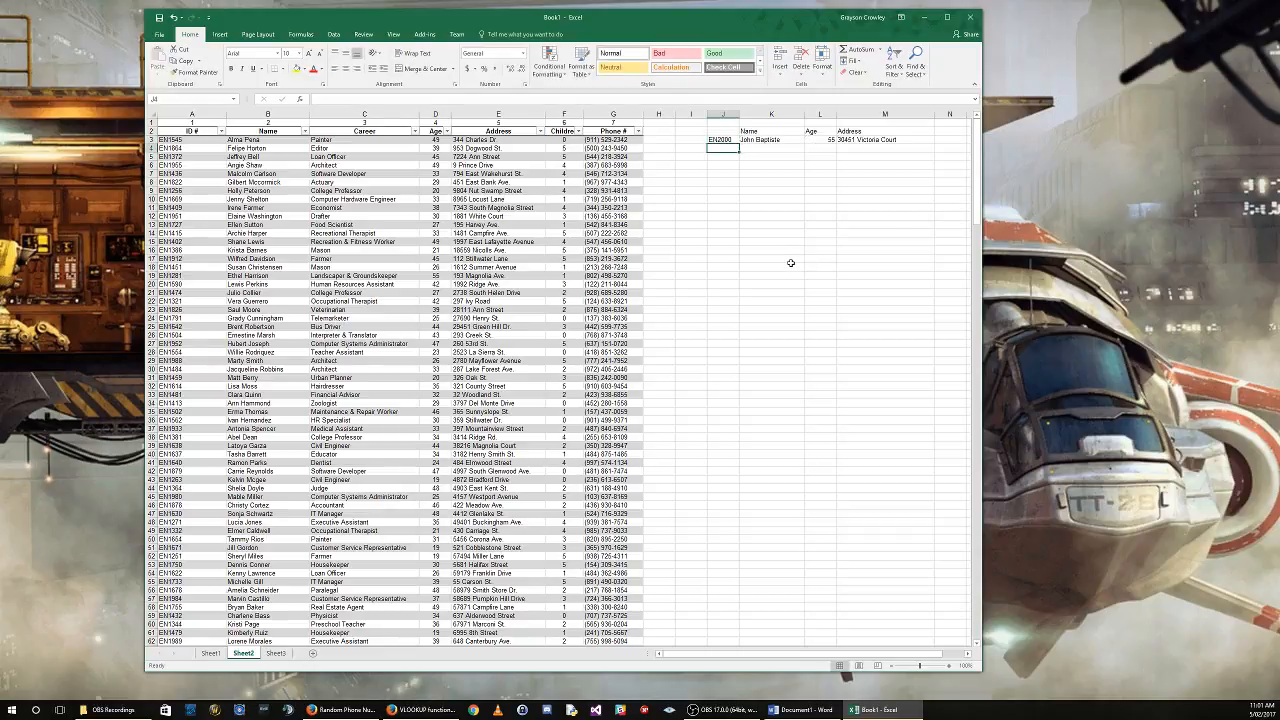
# Copy all employee records in the table, from A3 through G253.
pyautogui.scroll(-20, 517, 408)
pyautogui.scroll(-15, 520, 411)
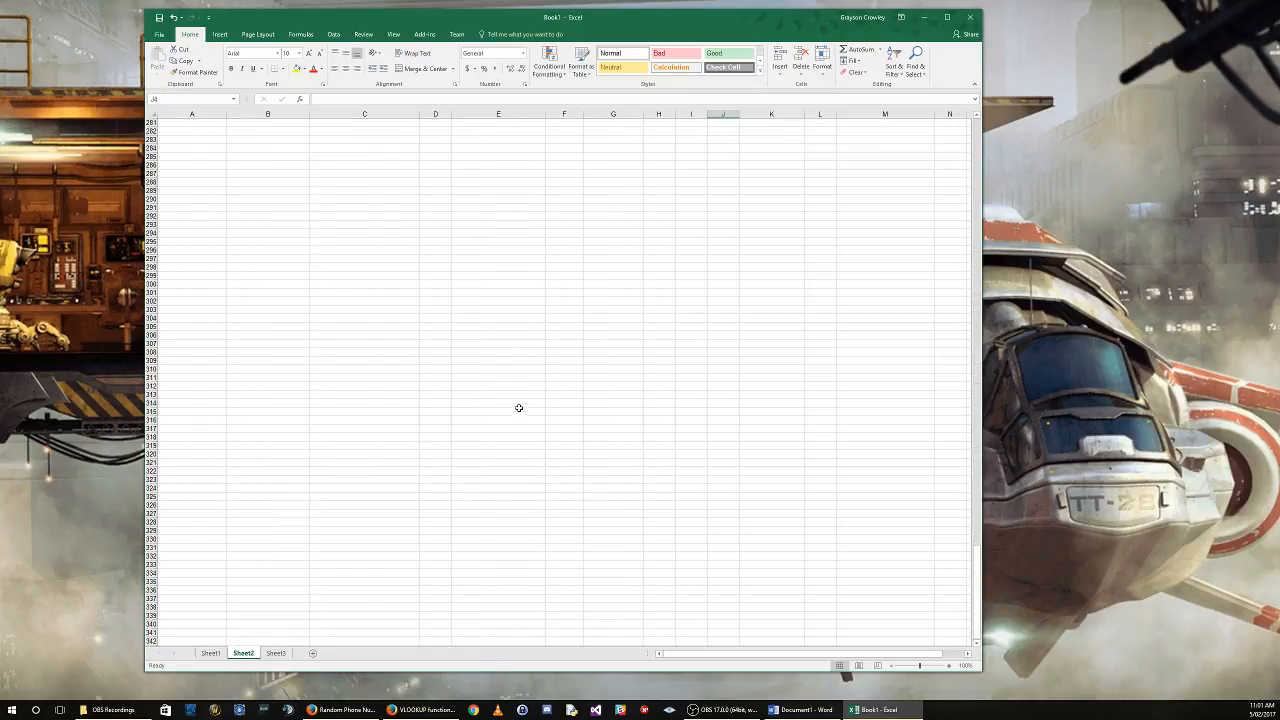
pyautogui.scroll(20, 520, 408)
pyautogui.scroll(-20, 520, 404)
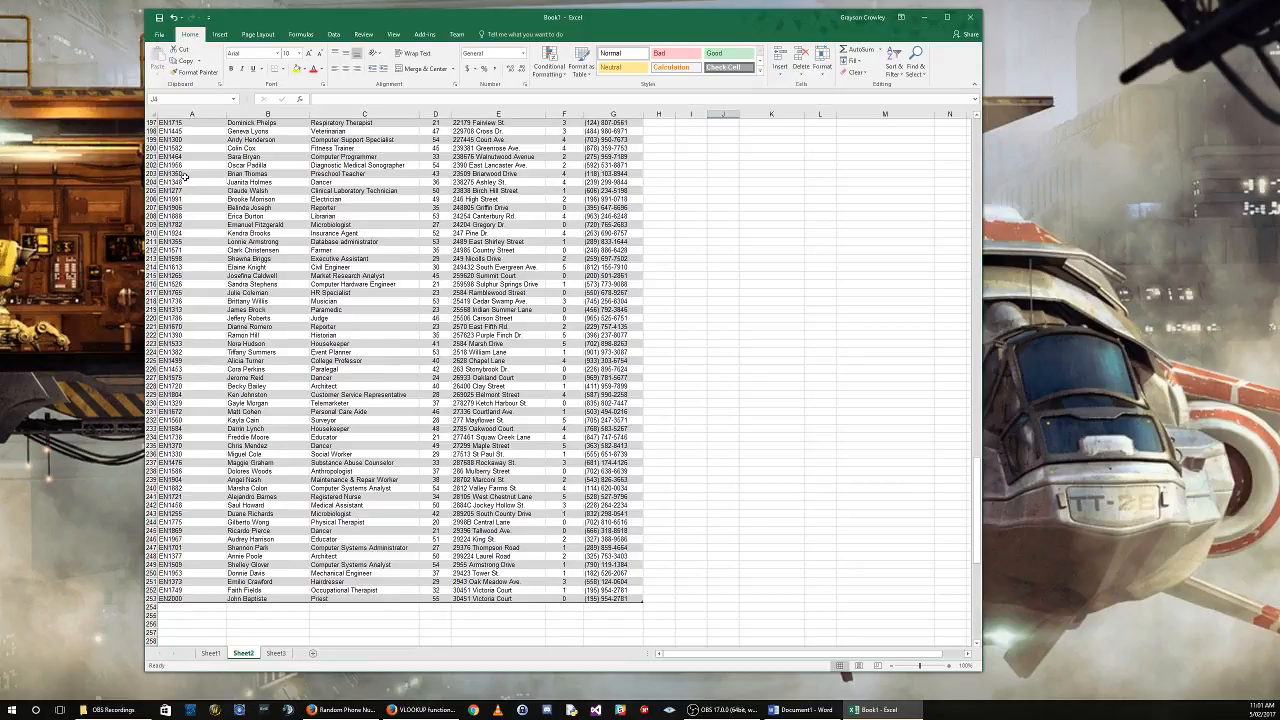
pyautogui.scroll(20, 185, 176)
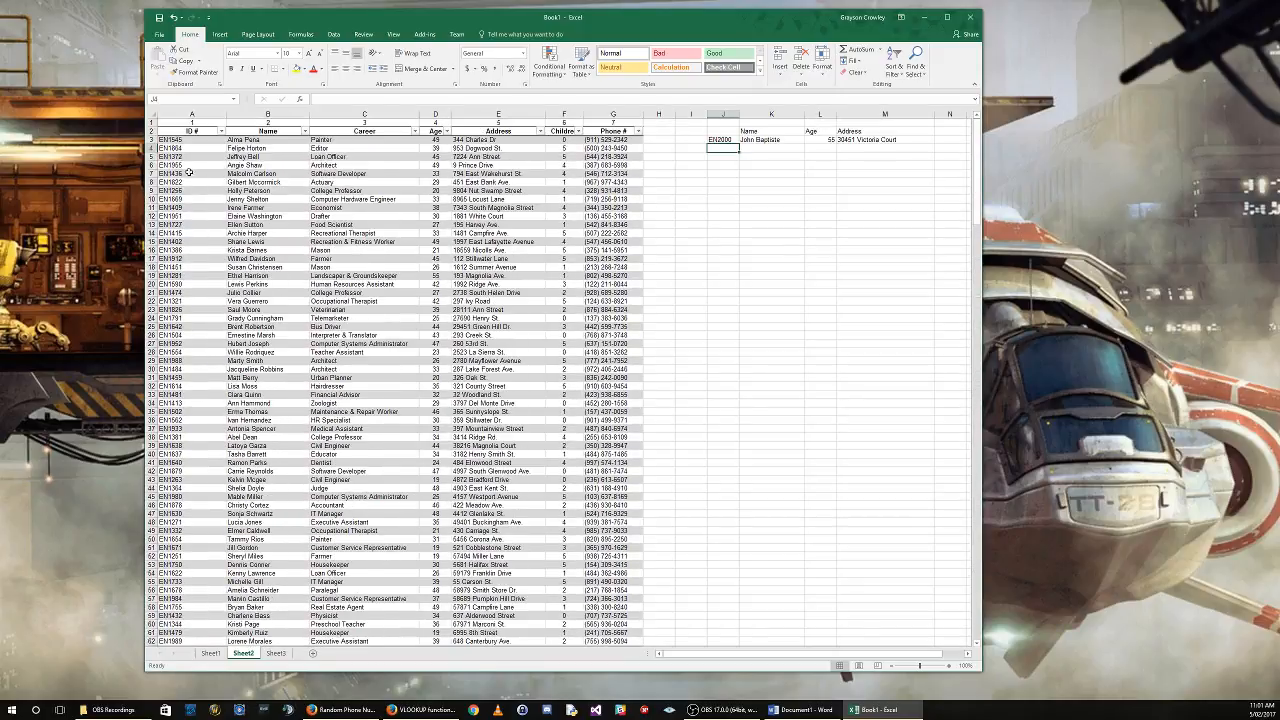
pyautogui.click(194, 140)
pyautogui.hotkey('ctrl', 'shift', 'Right')
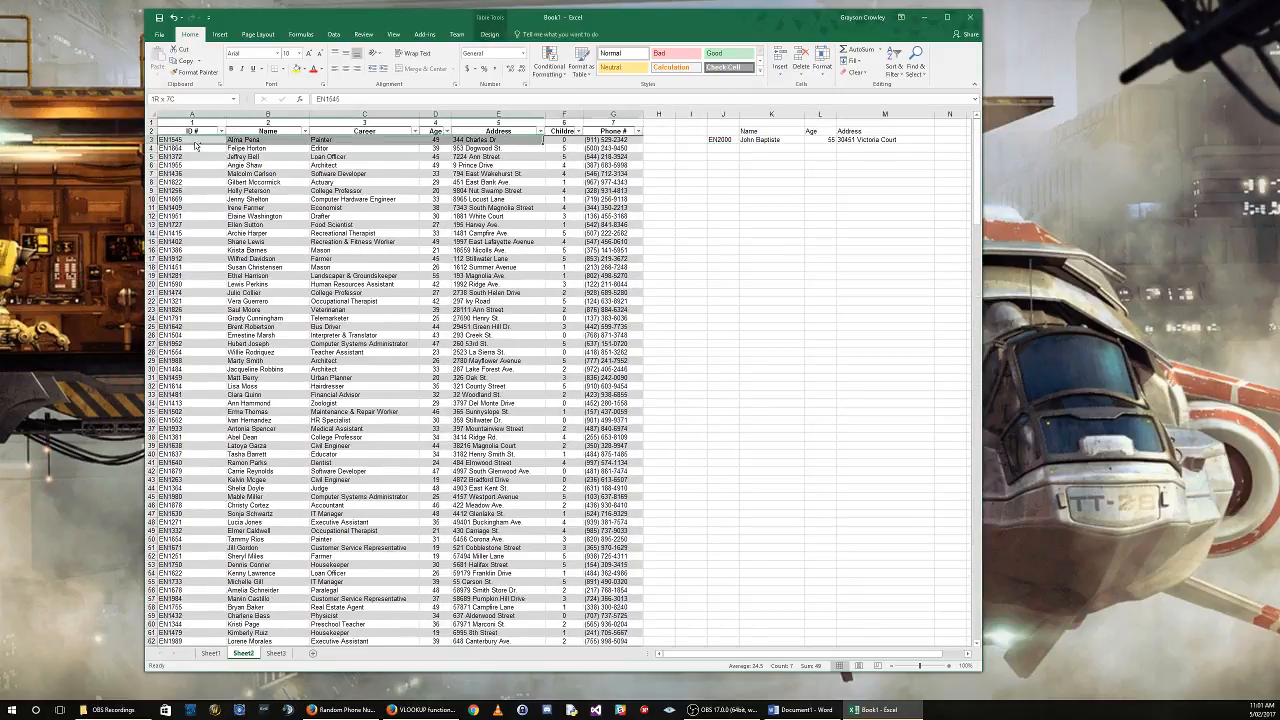
pyautogui.hotkey('ctrl', 'shift', 'Down')
pyautogui.hotkey('ctrl', 'c')
# Paste the copied records directly below the table starting at A254, and check where the extended table ends.
pyautogui.scroll(-19, 190, 160)
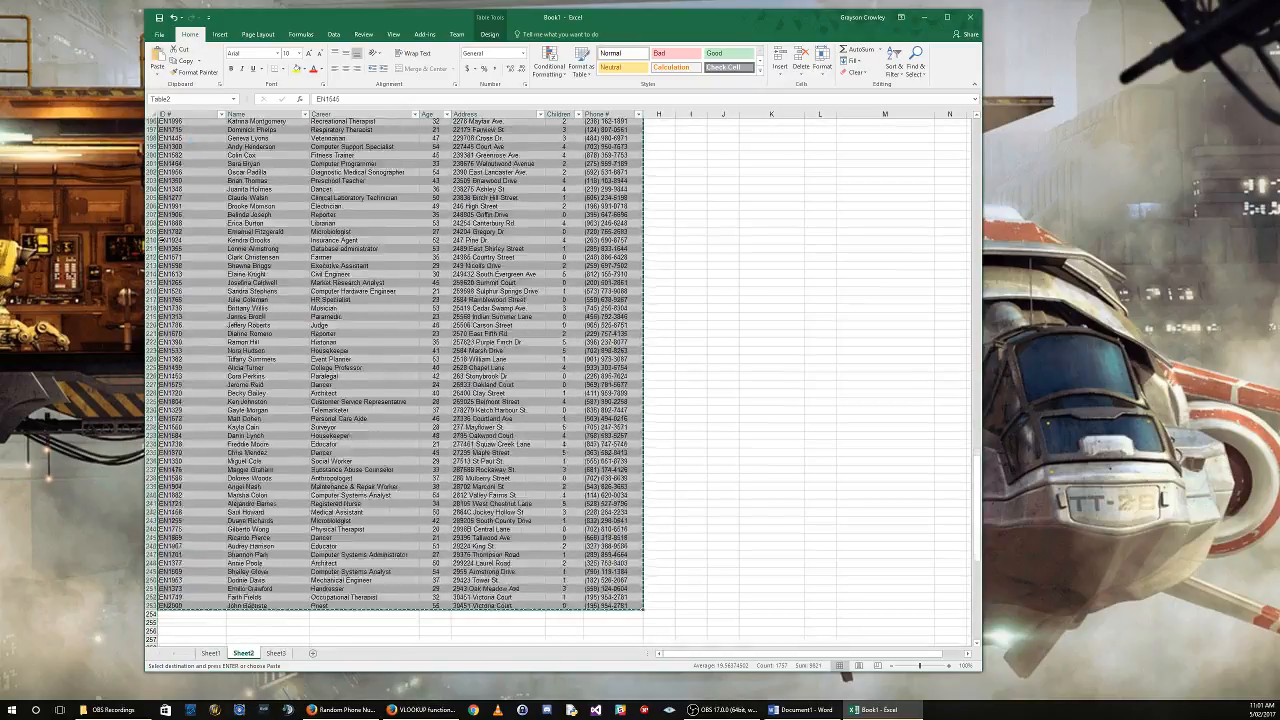
pyautogui.click(191, 173)
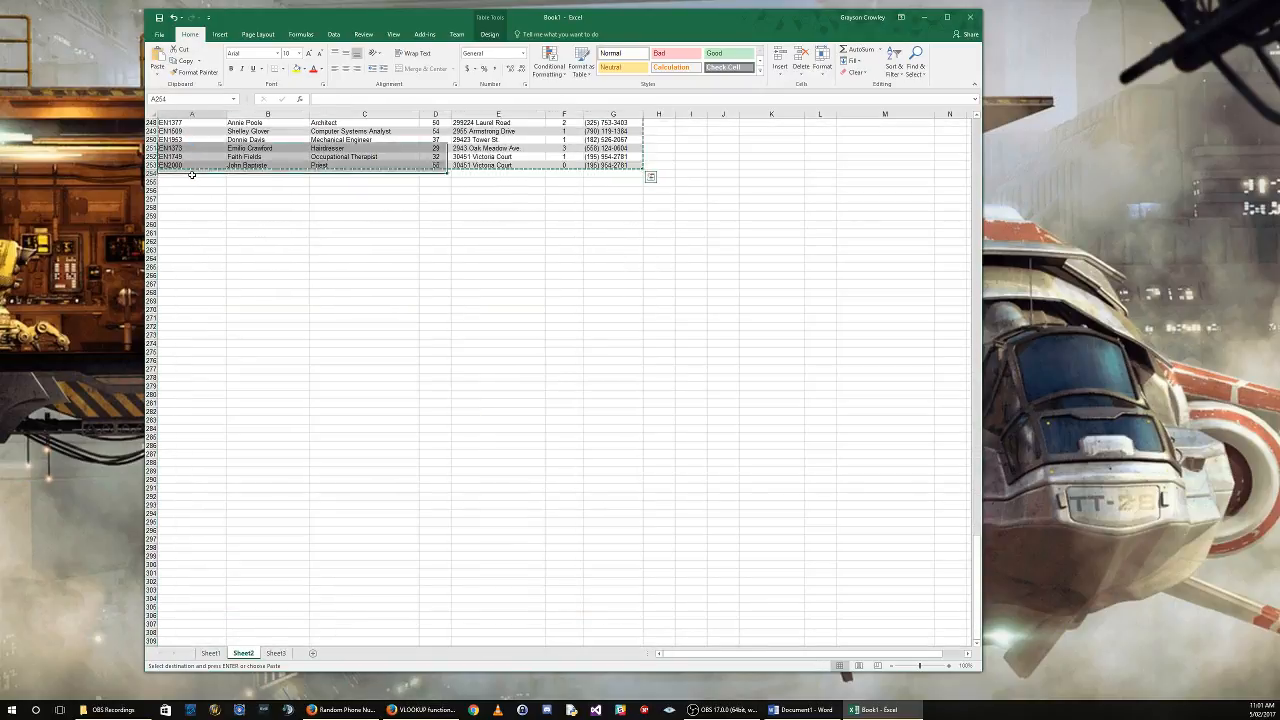
pyautogui.click(155, 74)
pyautogui.click(157, 100)
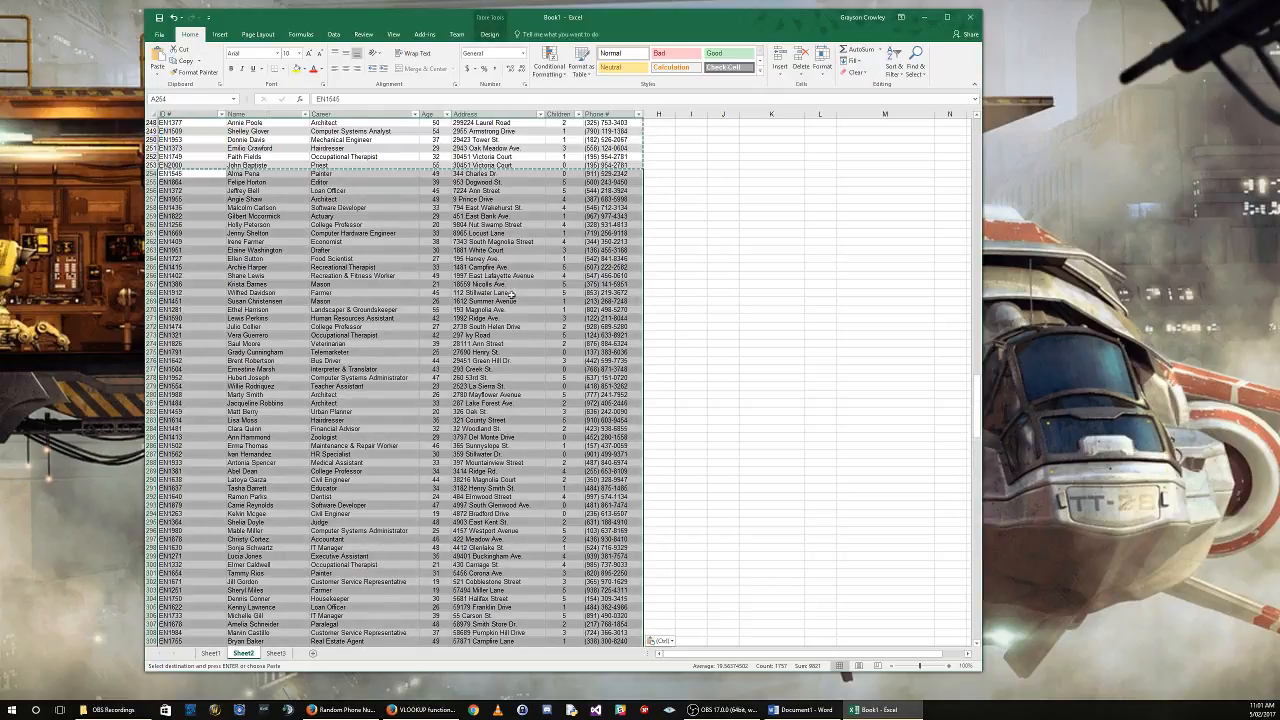
pyautogui.scroll(-20, 578, 402)
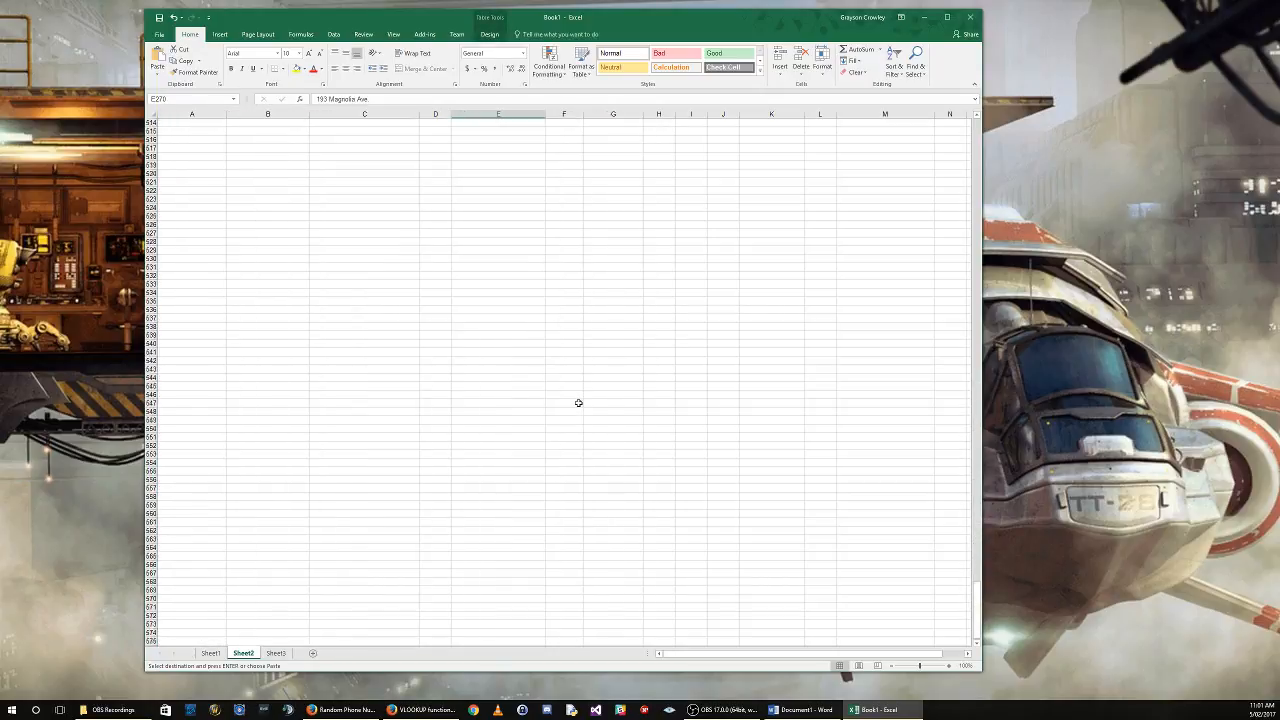
pyautogui.scroll(15, 578, 402)
pyautogui.click(515, 242)
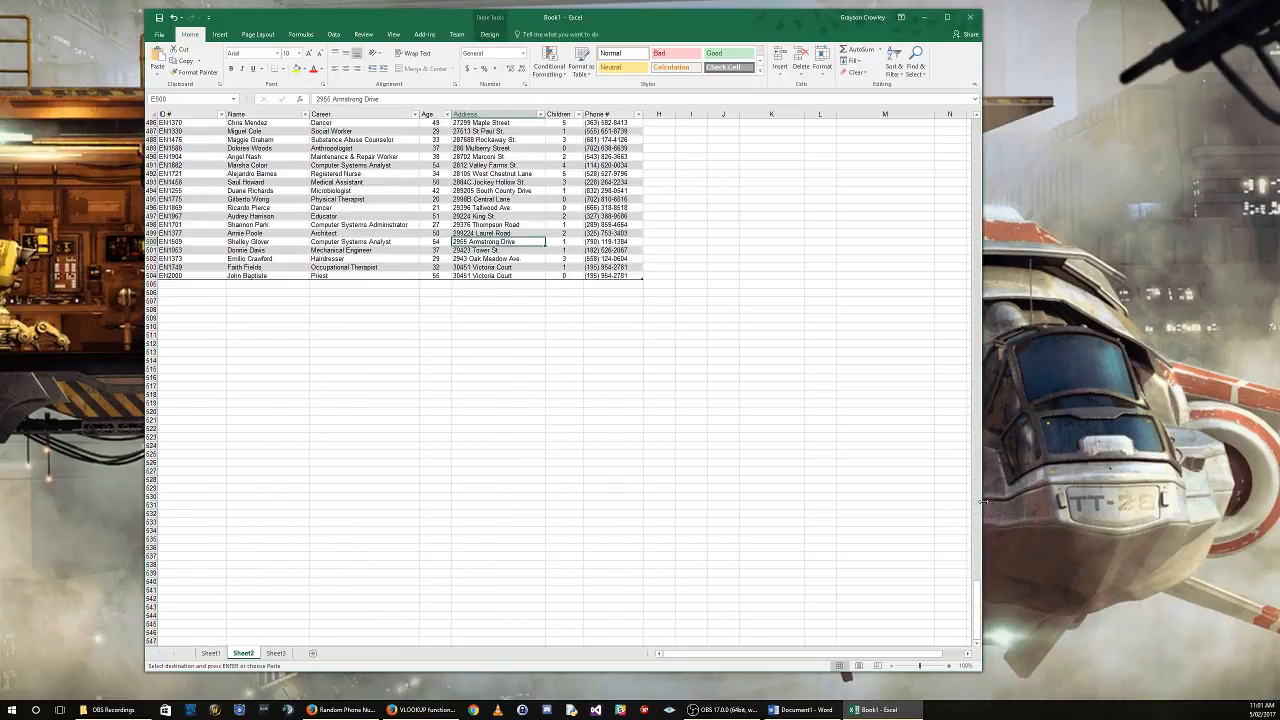
pyautogui.moveTo(976, 595); pyautogui.dragTo(1030, 125)
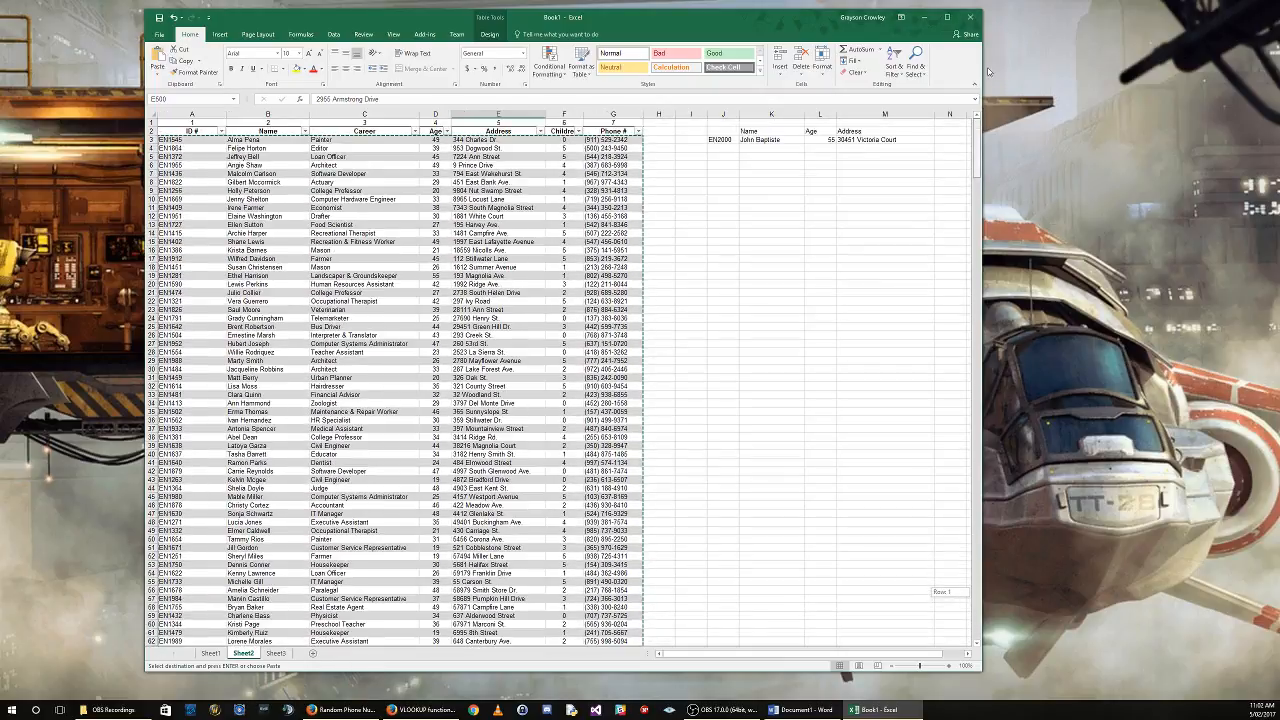
# Inspect the table array argument in K3's VLOOKUP formula to see which range Table2 covers, leaving the formula unedited.
pyautogui.click(760, 139)
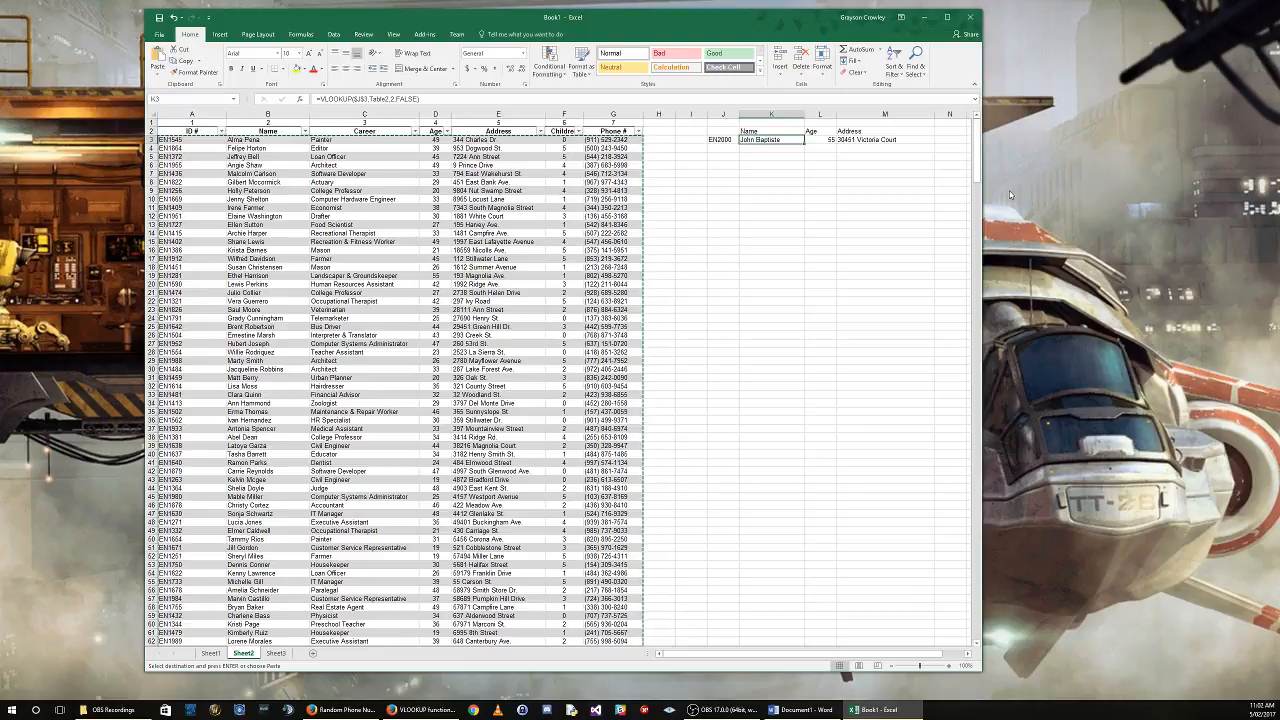
pyautogui.click(387, 101)
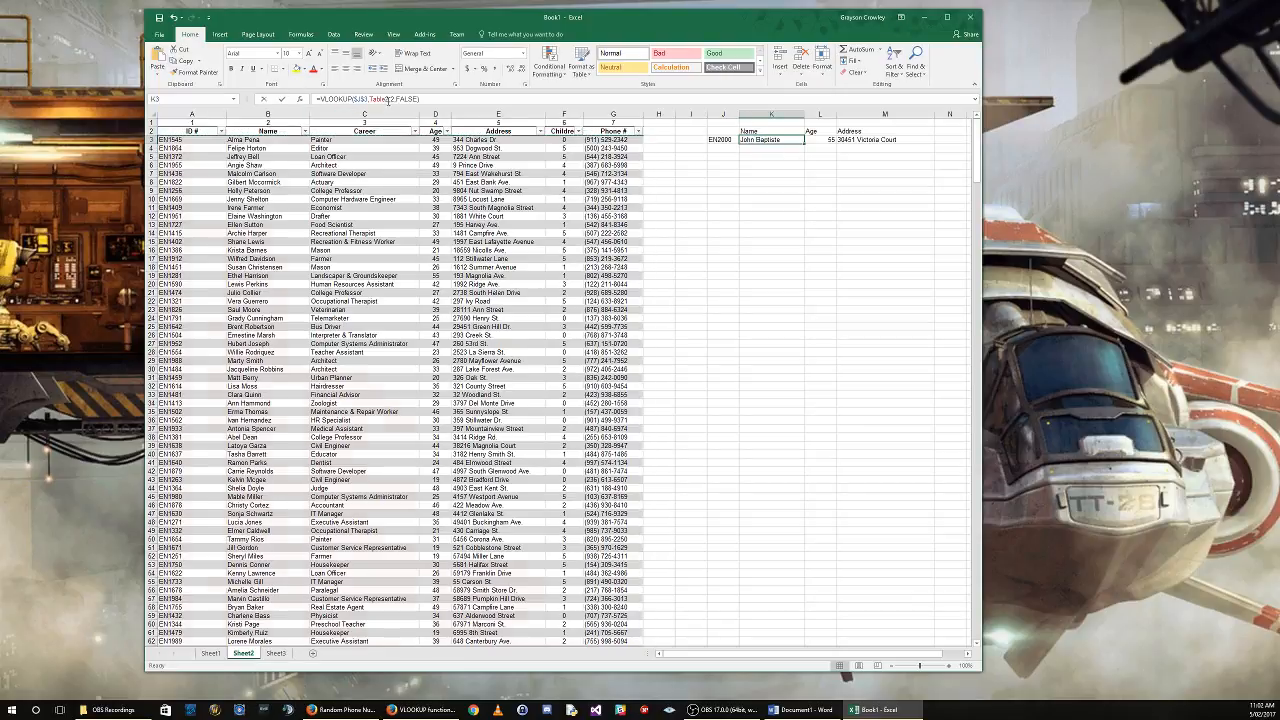
pyautogui.click(387, 101)
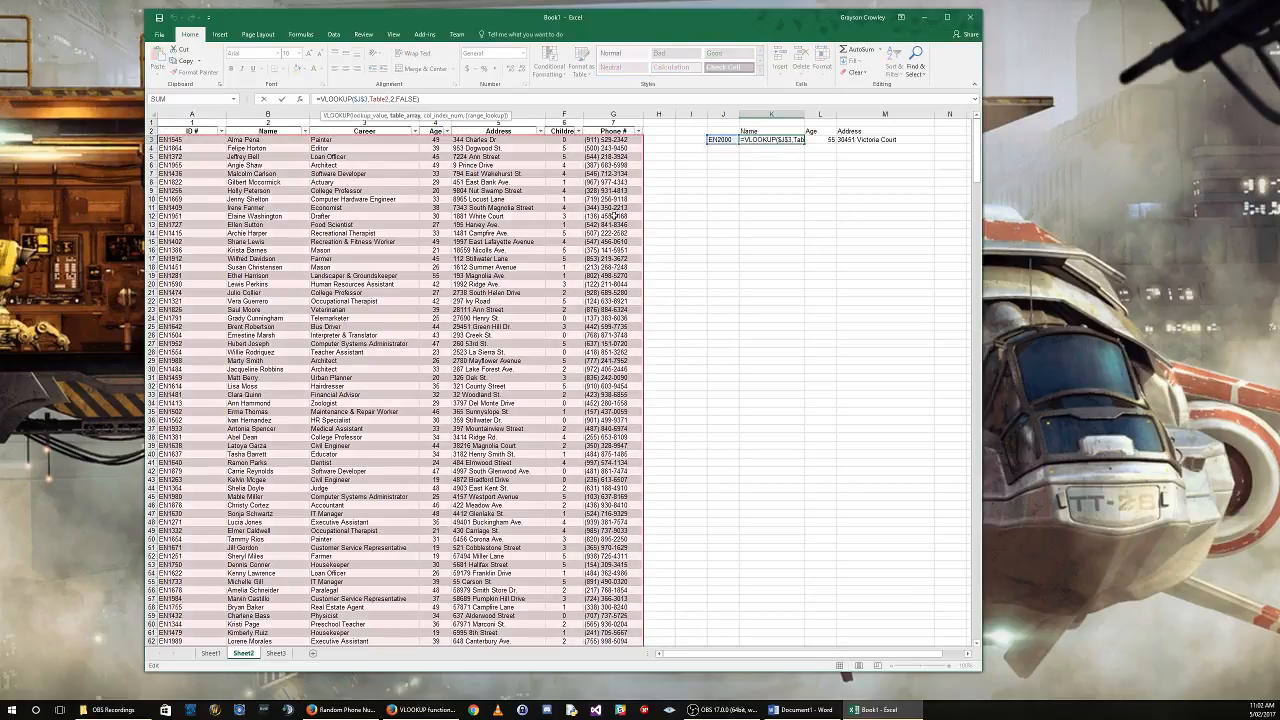
pyautogui.press('Escape')
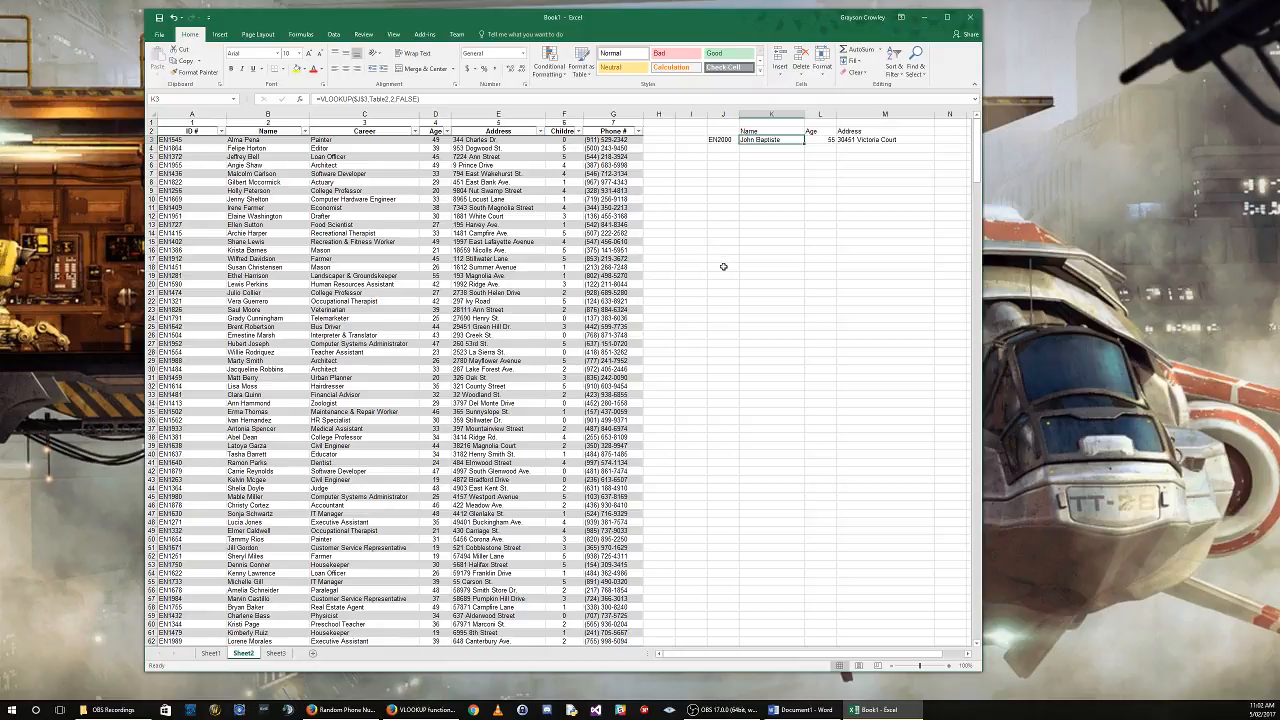
pyautogui.click(704, 300)
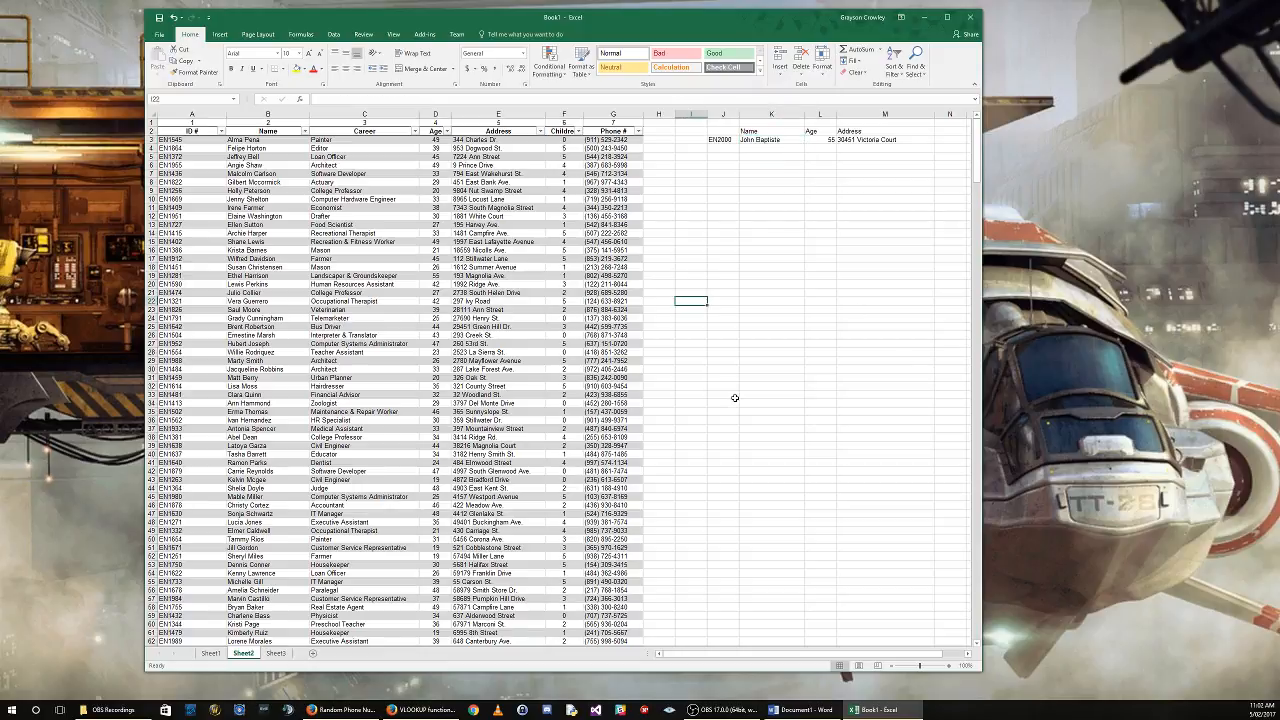